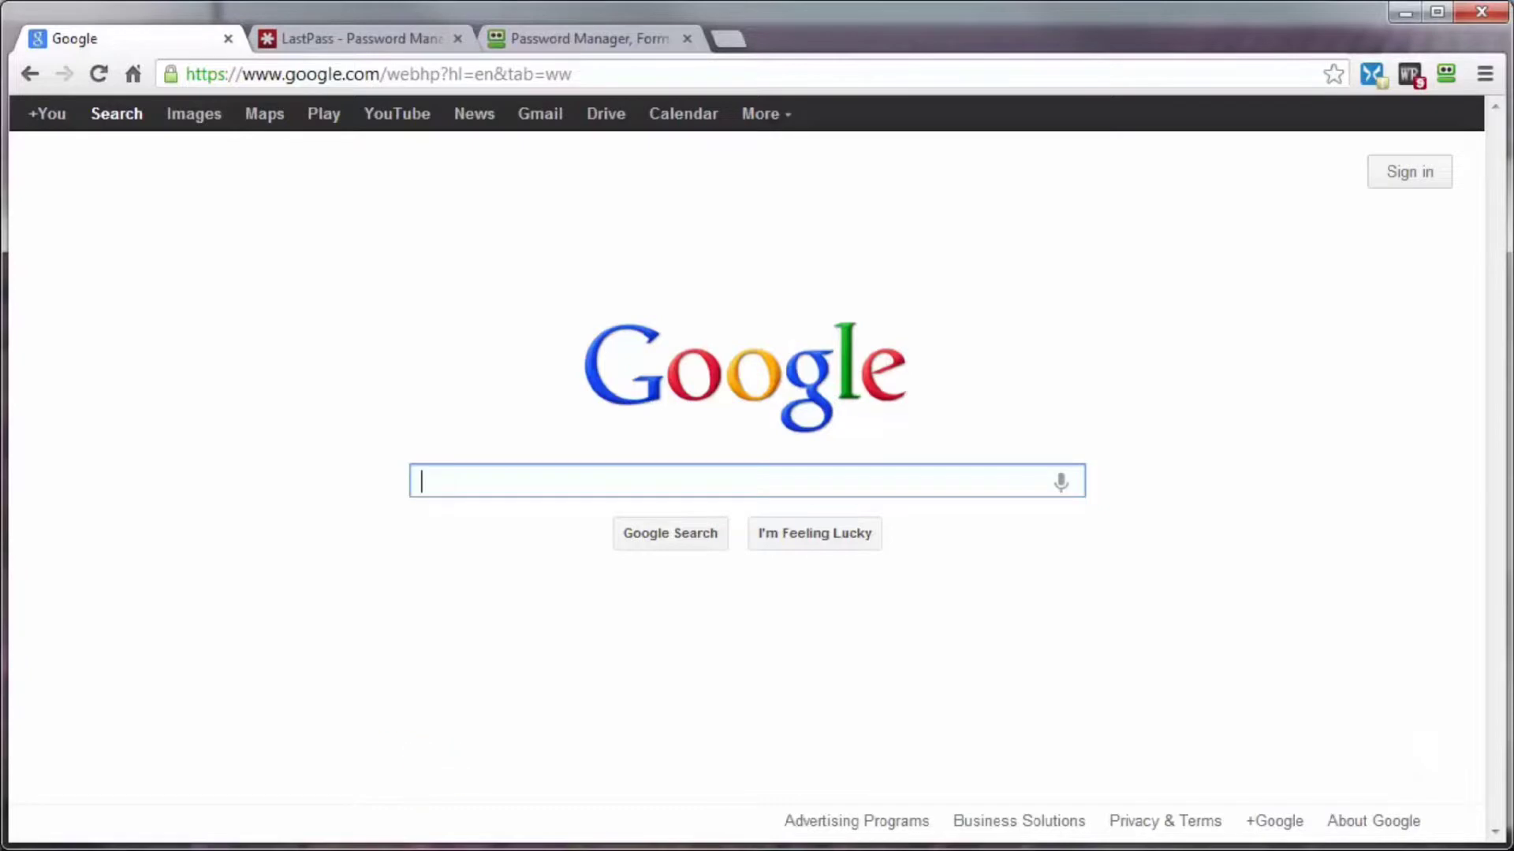
Step: Switch to Notepad and enter a sample strong password combining lowercase letters, capitals, numbers and symbols
key("alt+Tab")
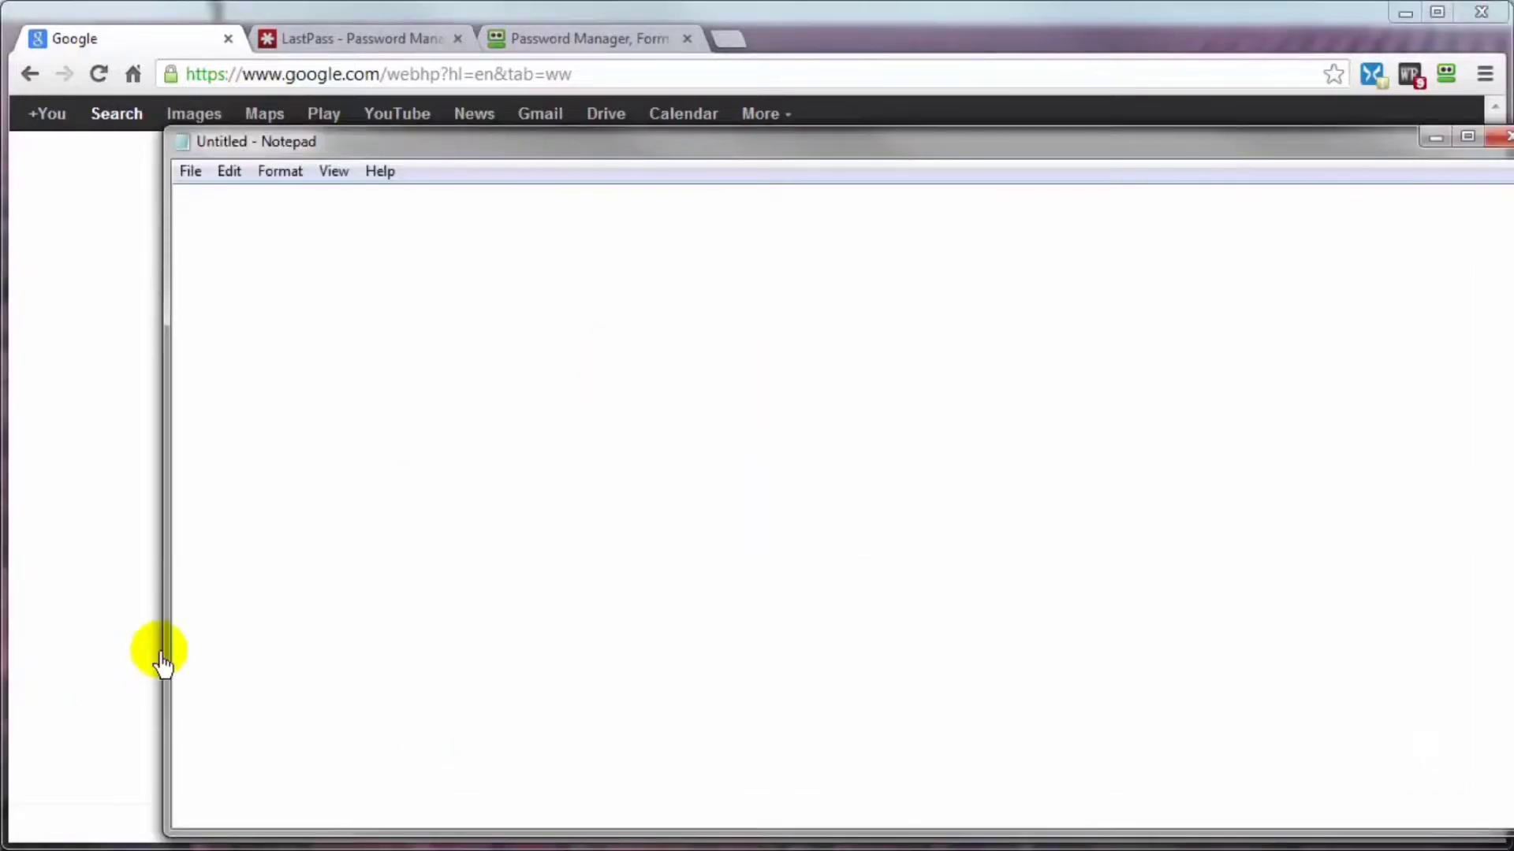
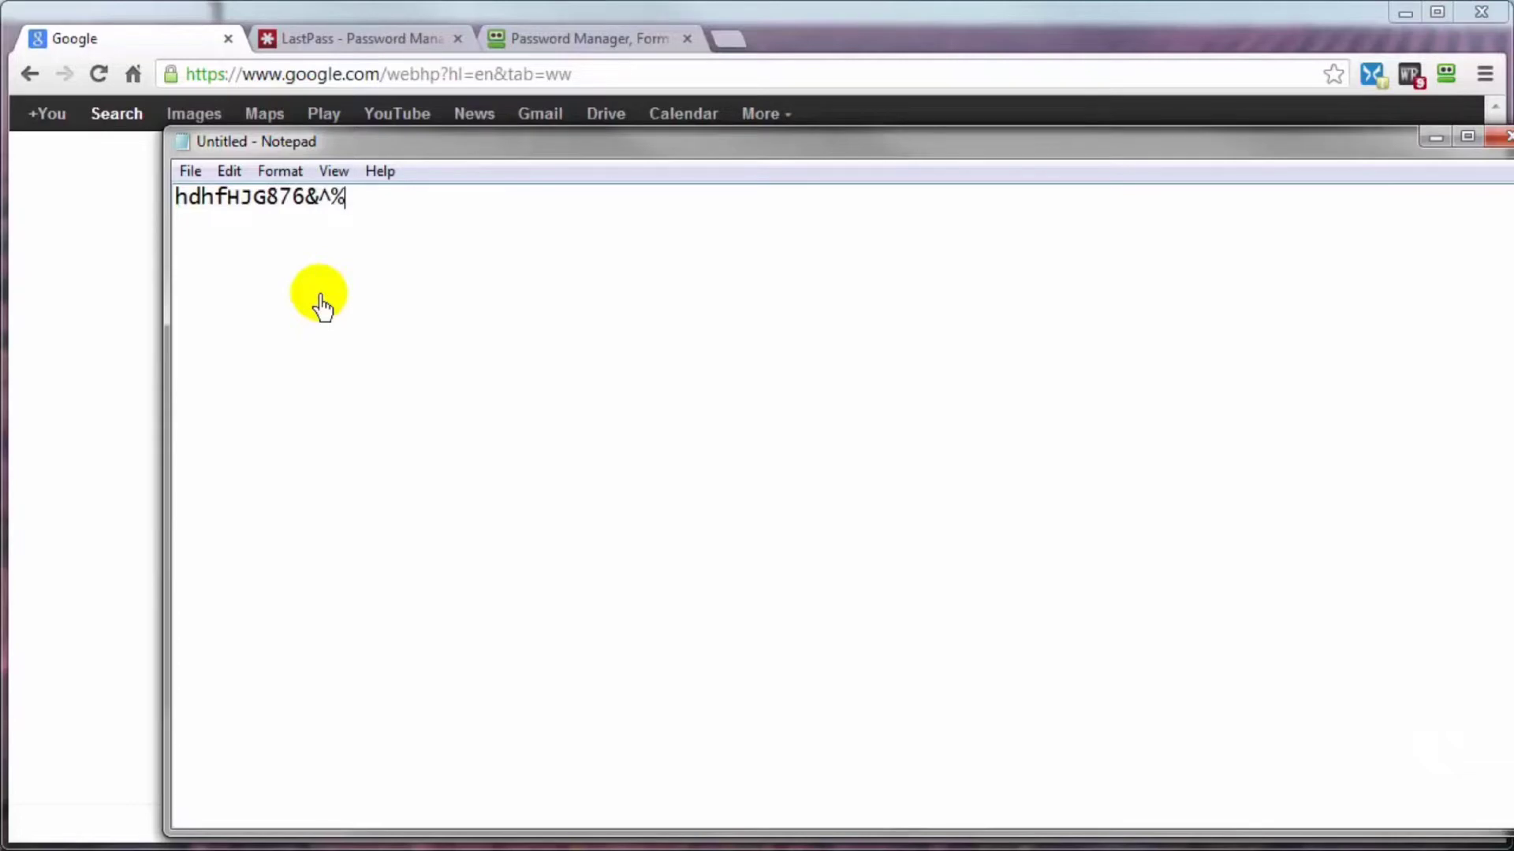
Step: View the LastPass and RoboForm password manager websites in the browser
left_click(296, 44)
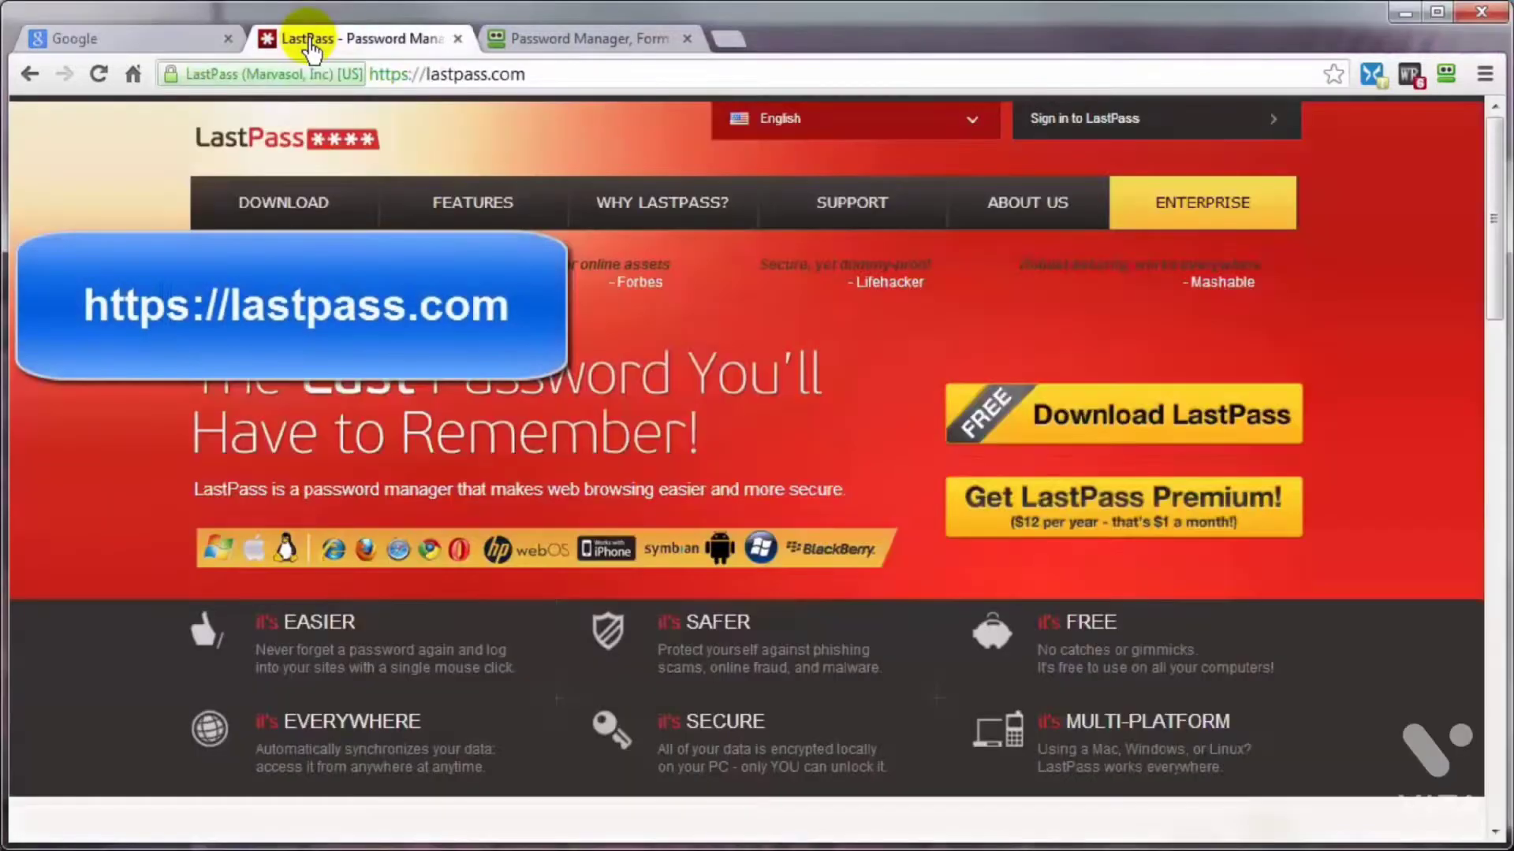
left_click(575, 41)
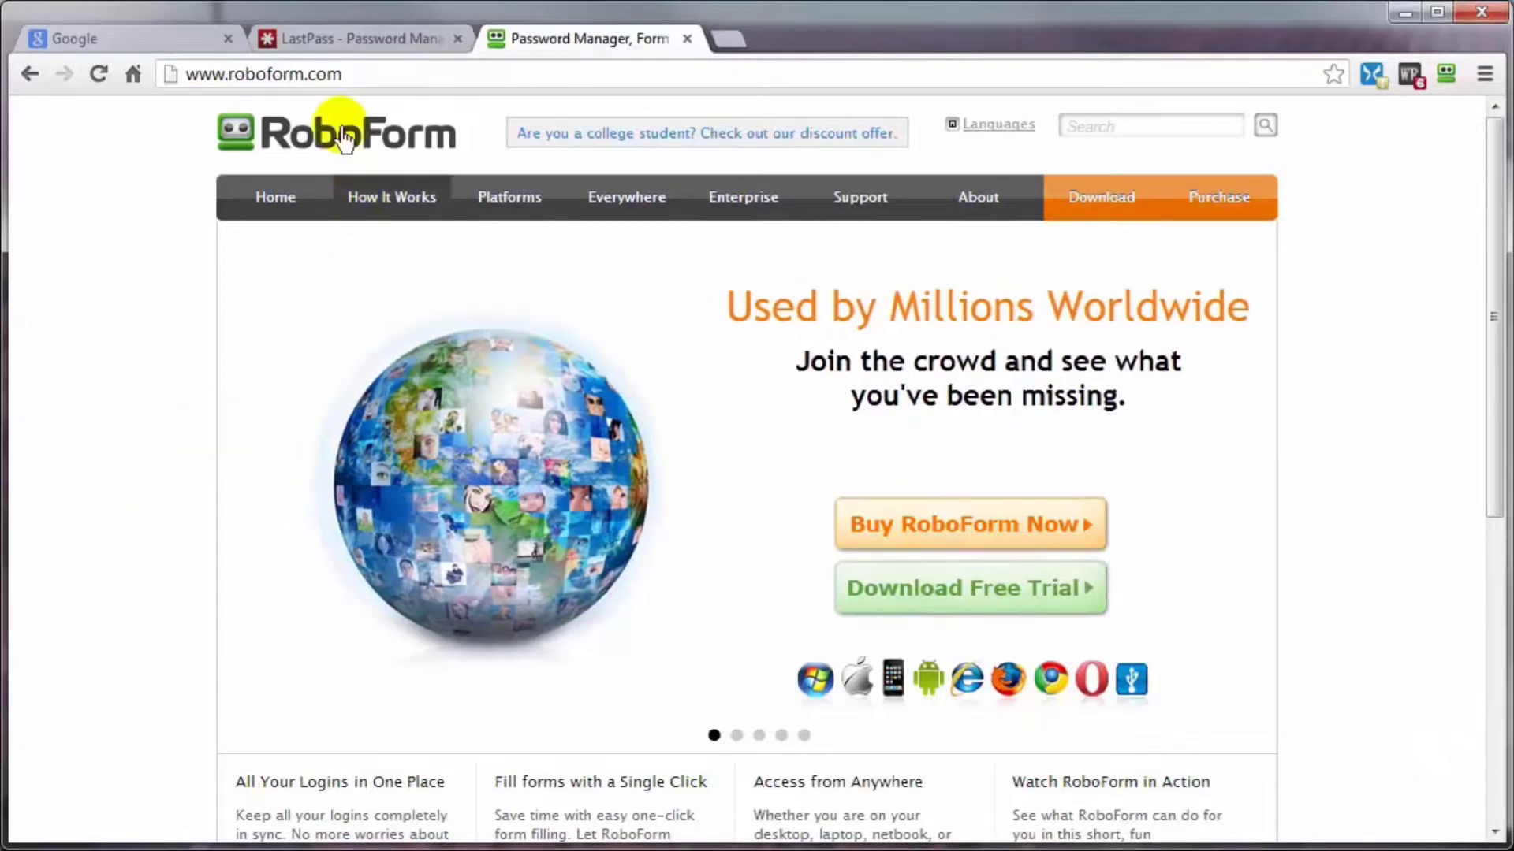
Step: Search Google for "how to use lastpass" and show only the video results
left_click(148, 40)
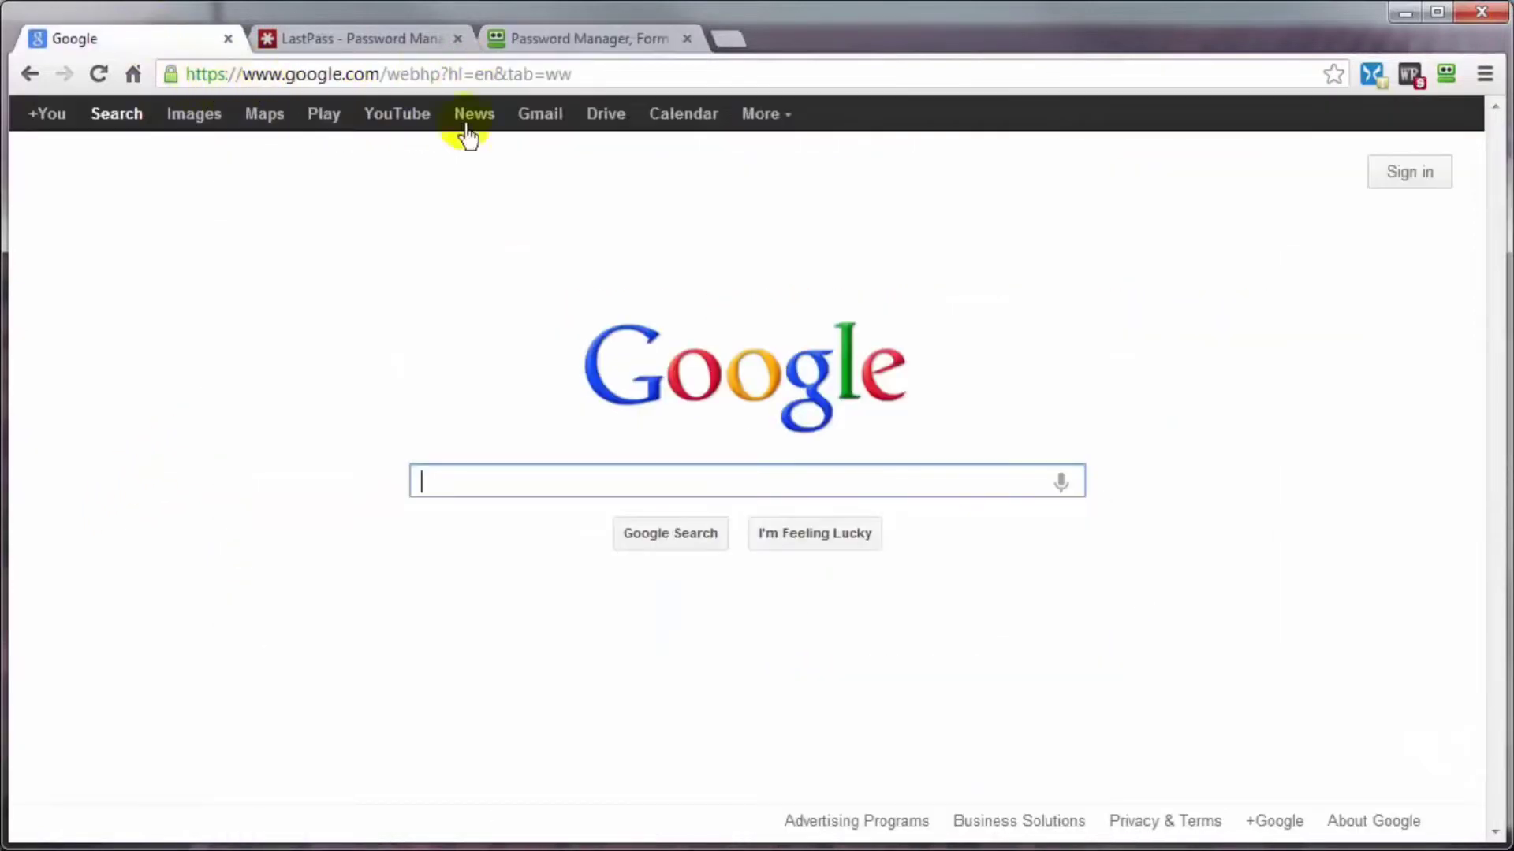
type("ho")
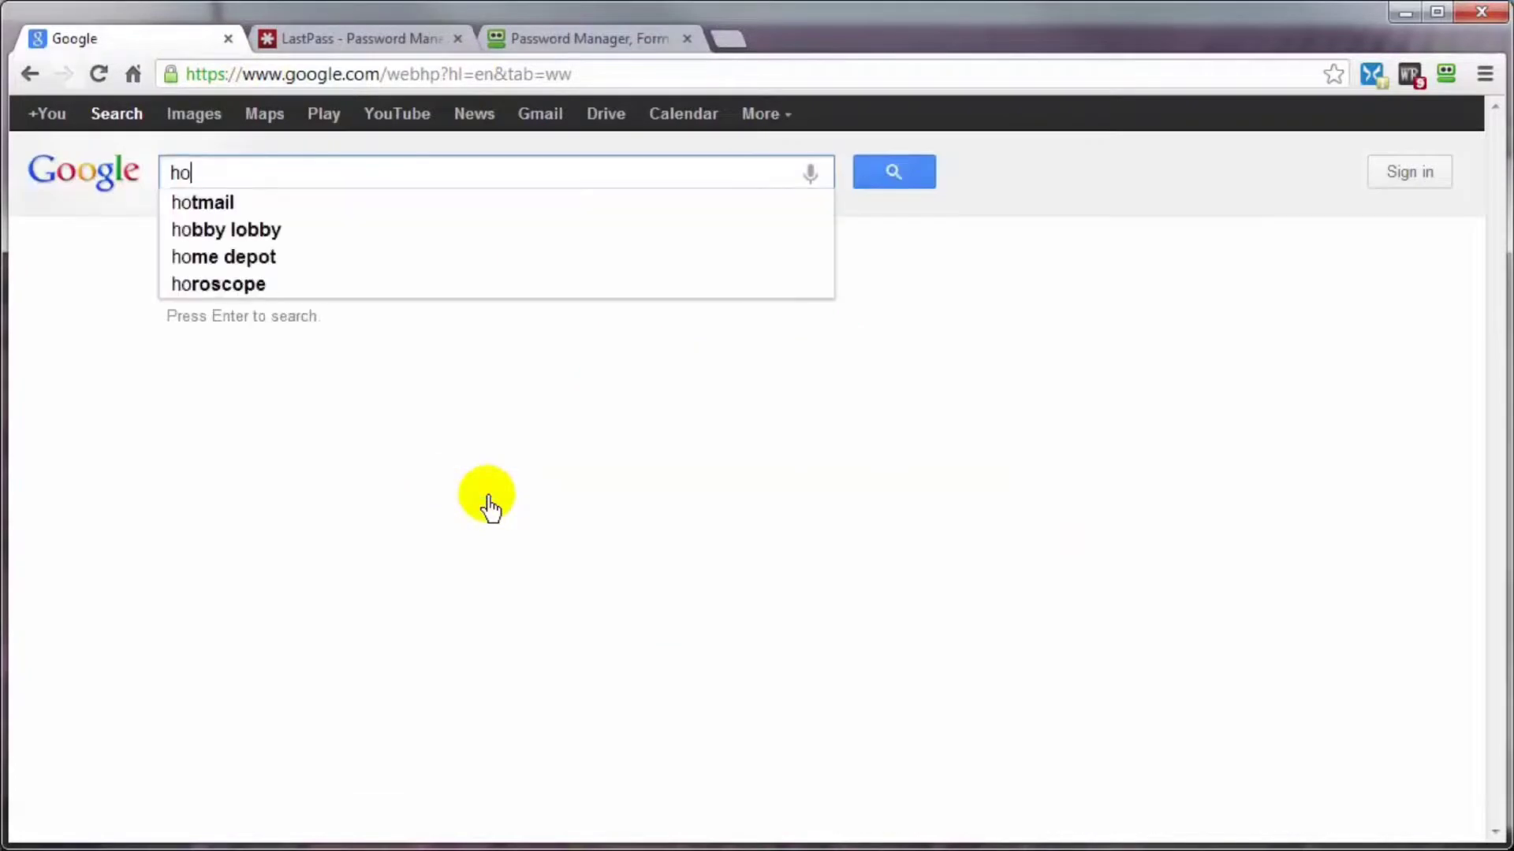
type("w to use ")
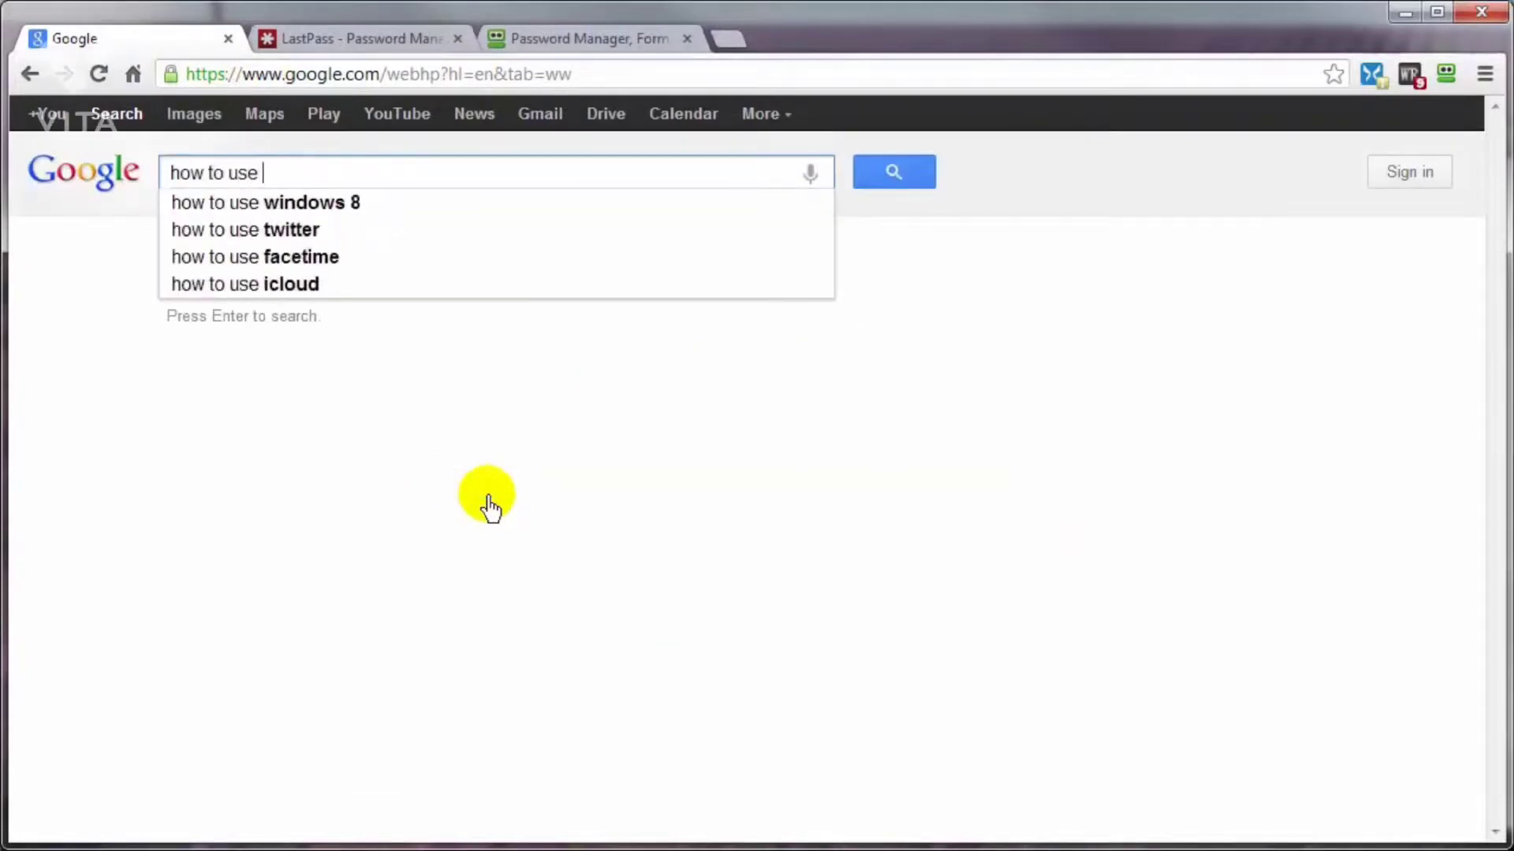
type("lastpass")
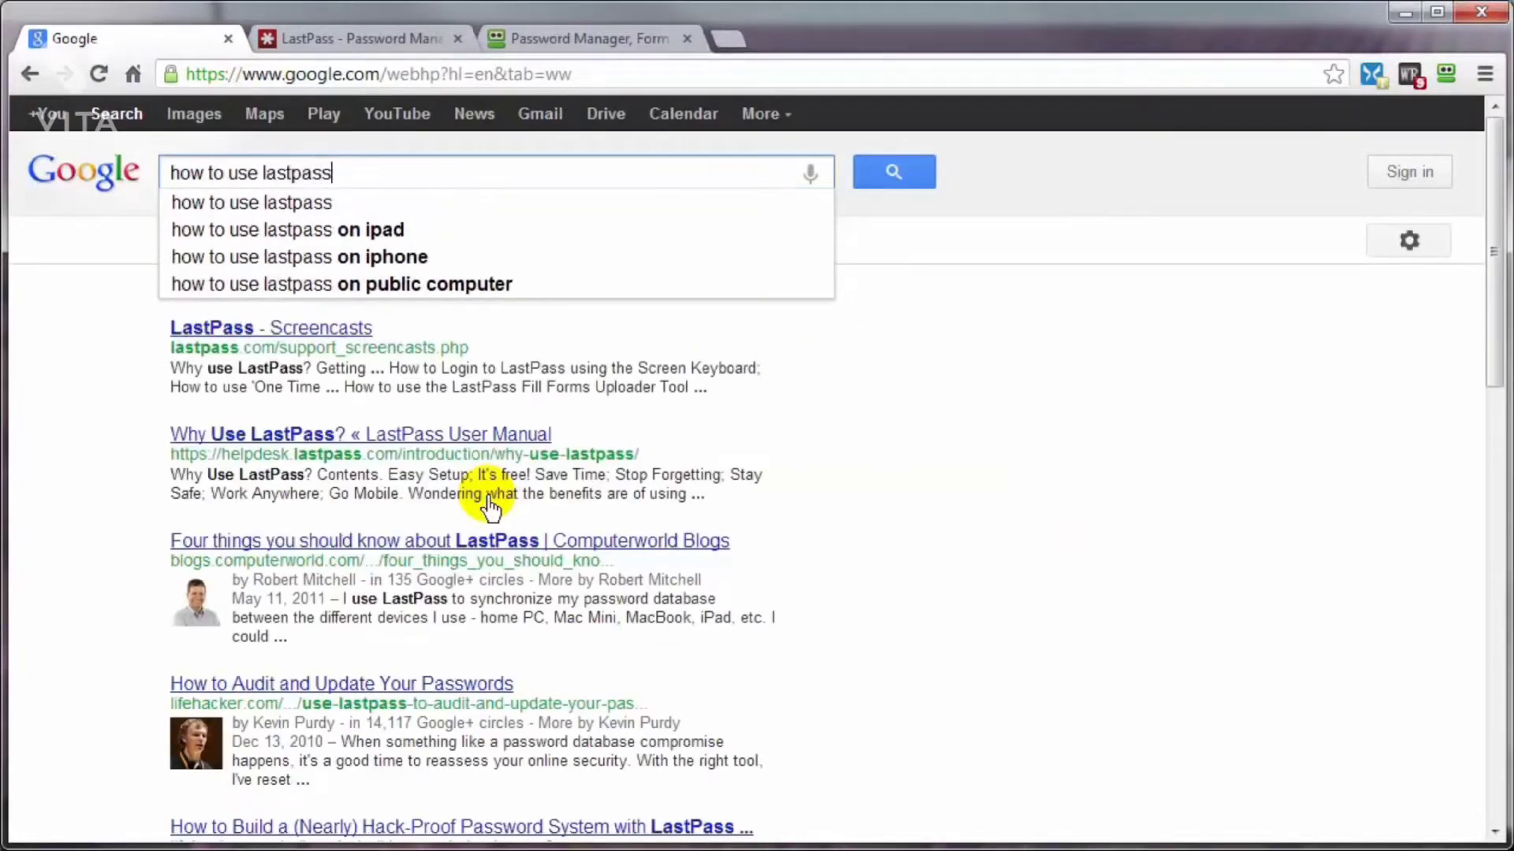
key("Return")
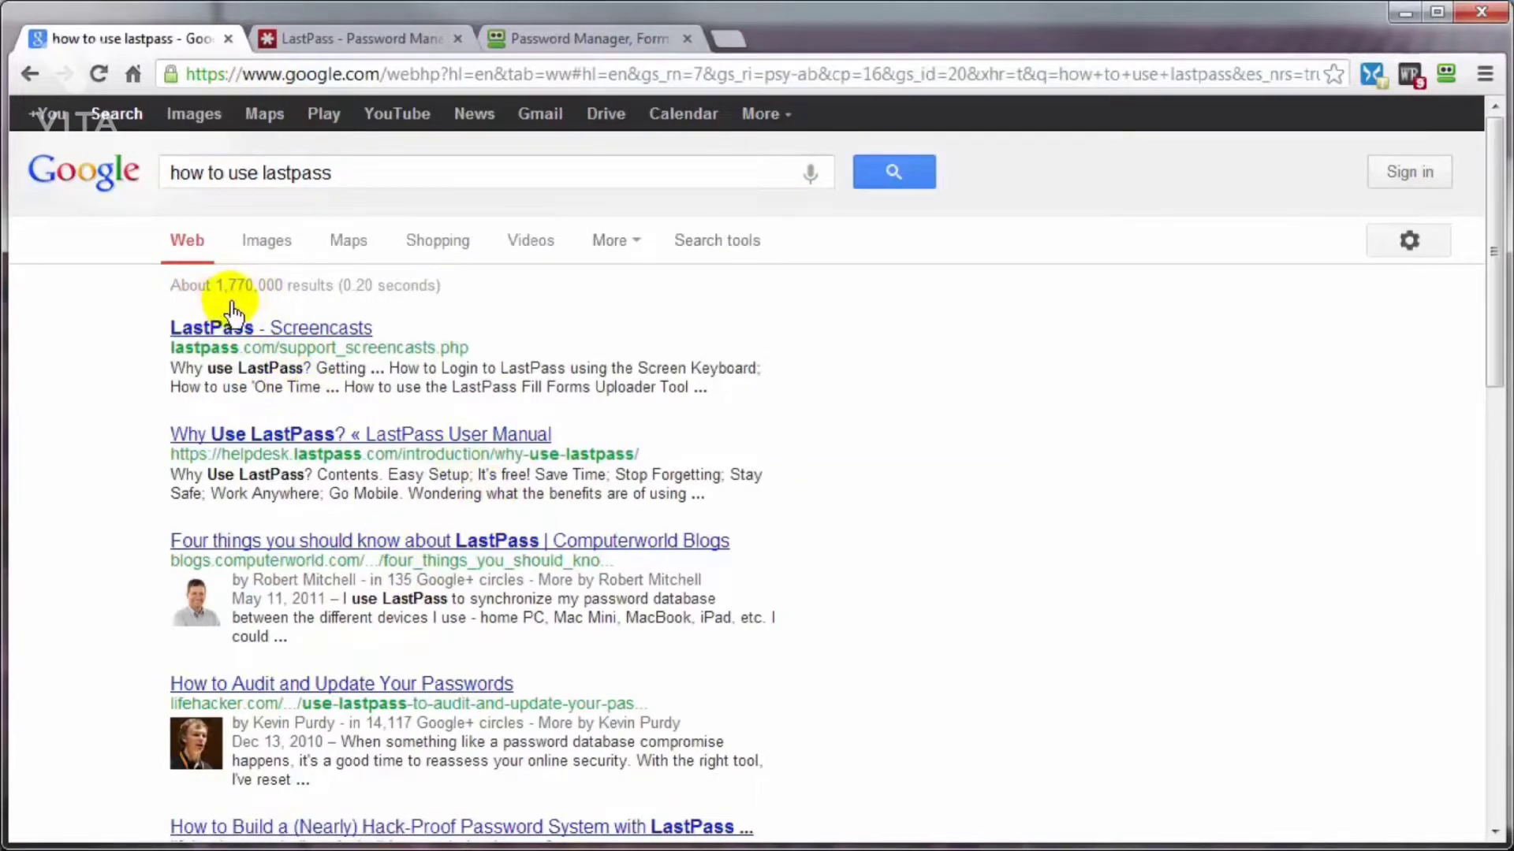
left_click(532, 246)
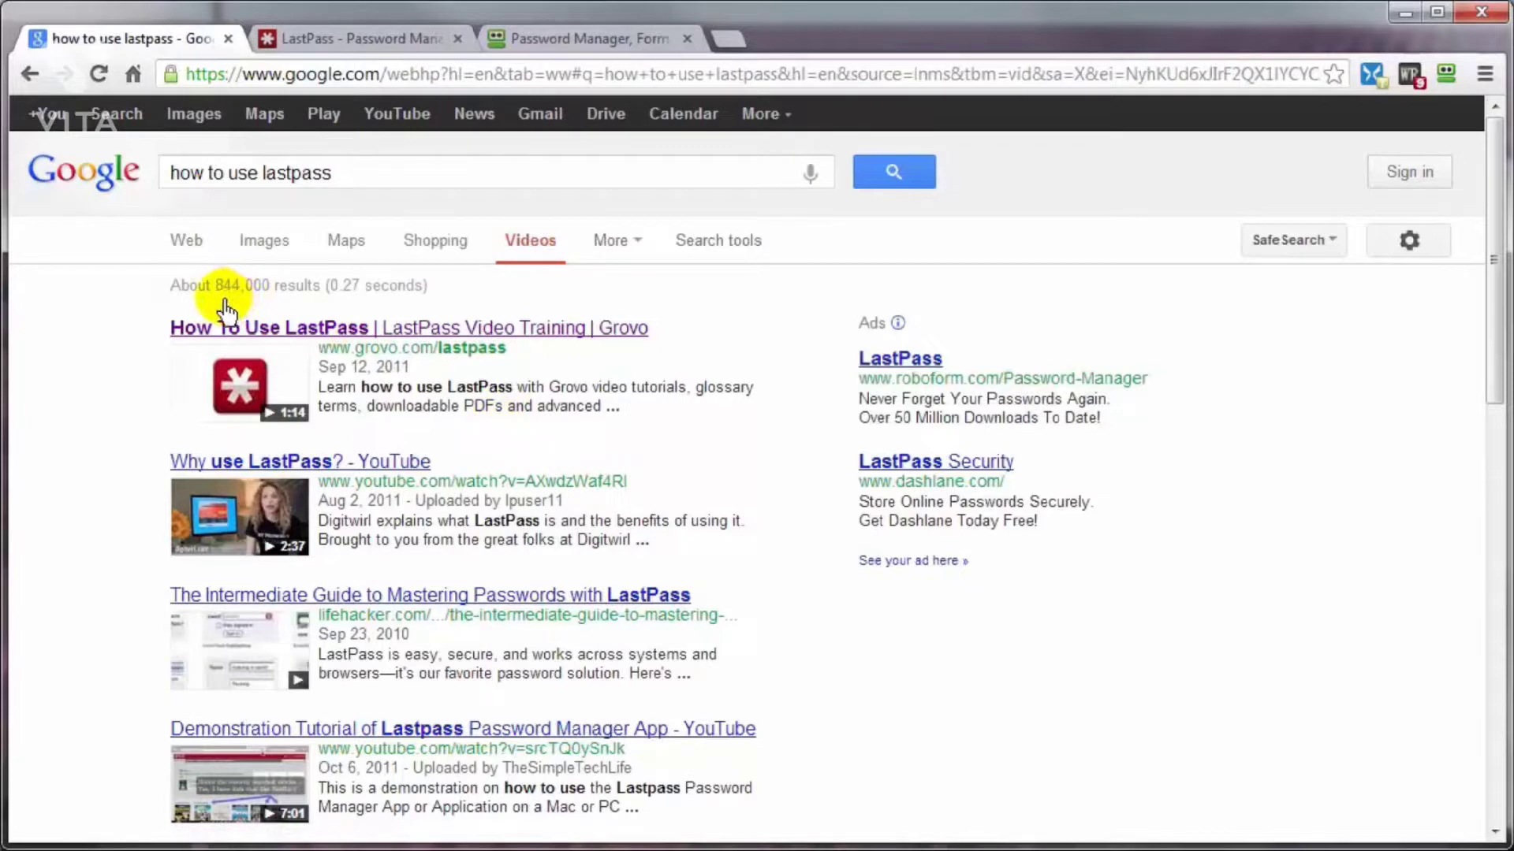
Step: Change the Google search query to "how to use roboform"
double_click(311, 172)
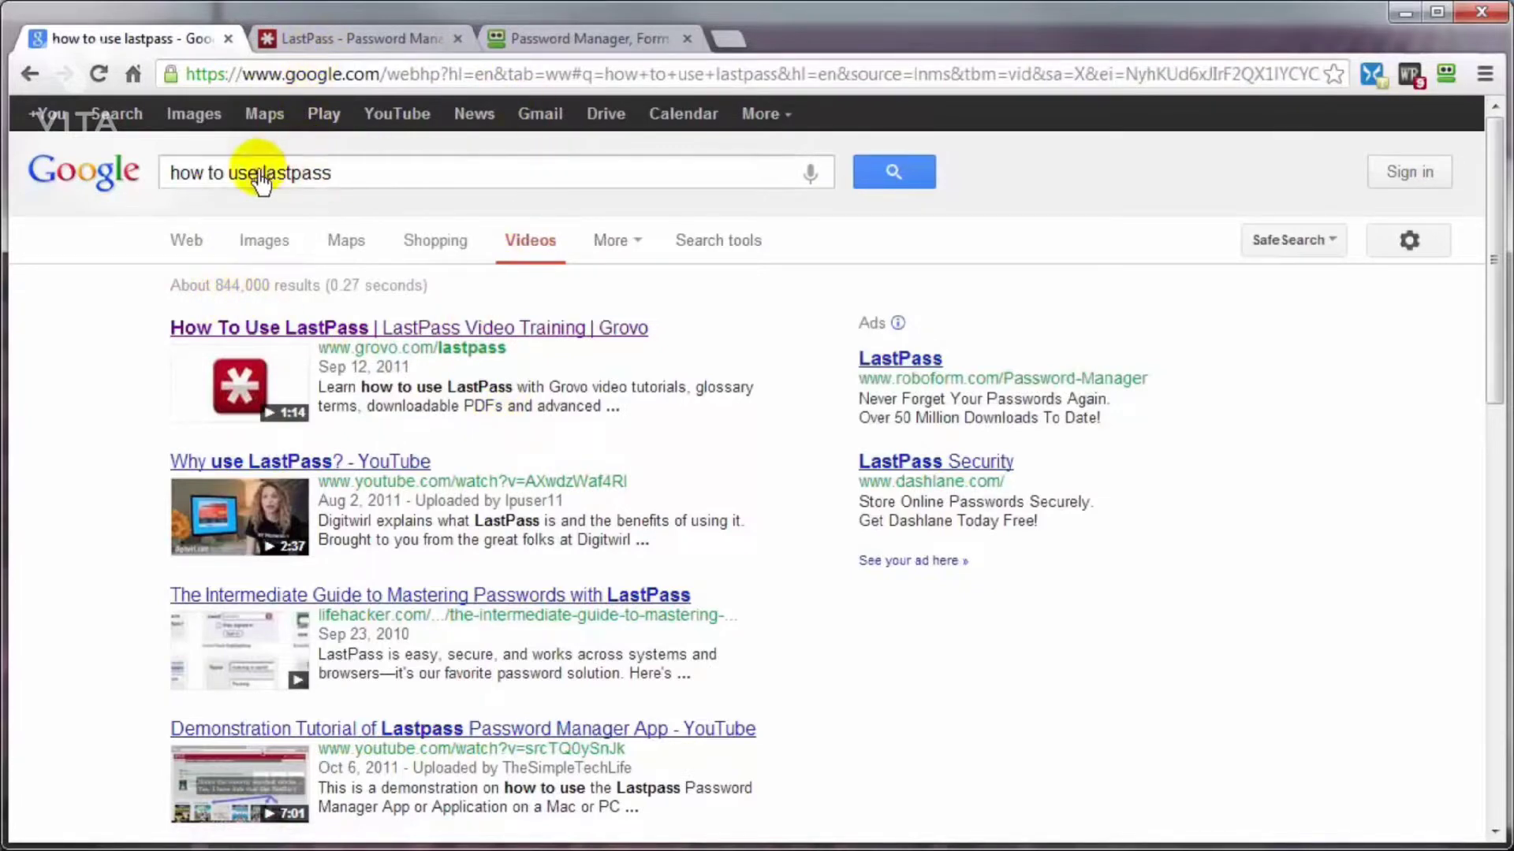
type("roboform")
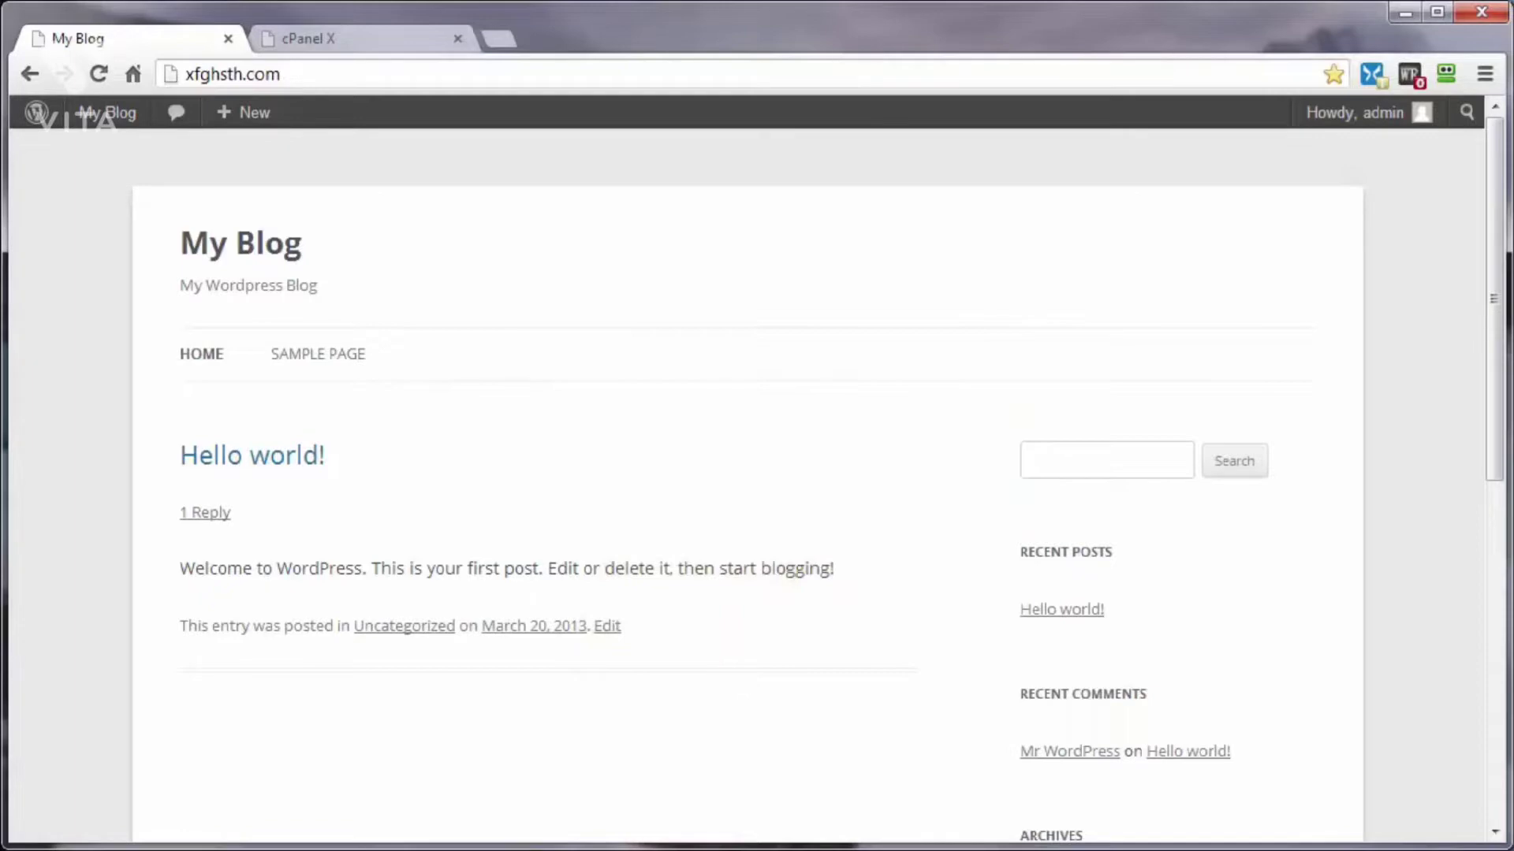
Step: Look over the site's cPanel, the blog's Sample Page and the blog's home page
left_click(335, 45)
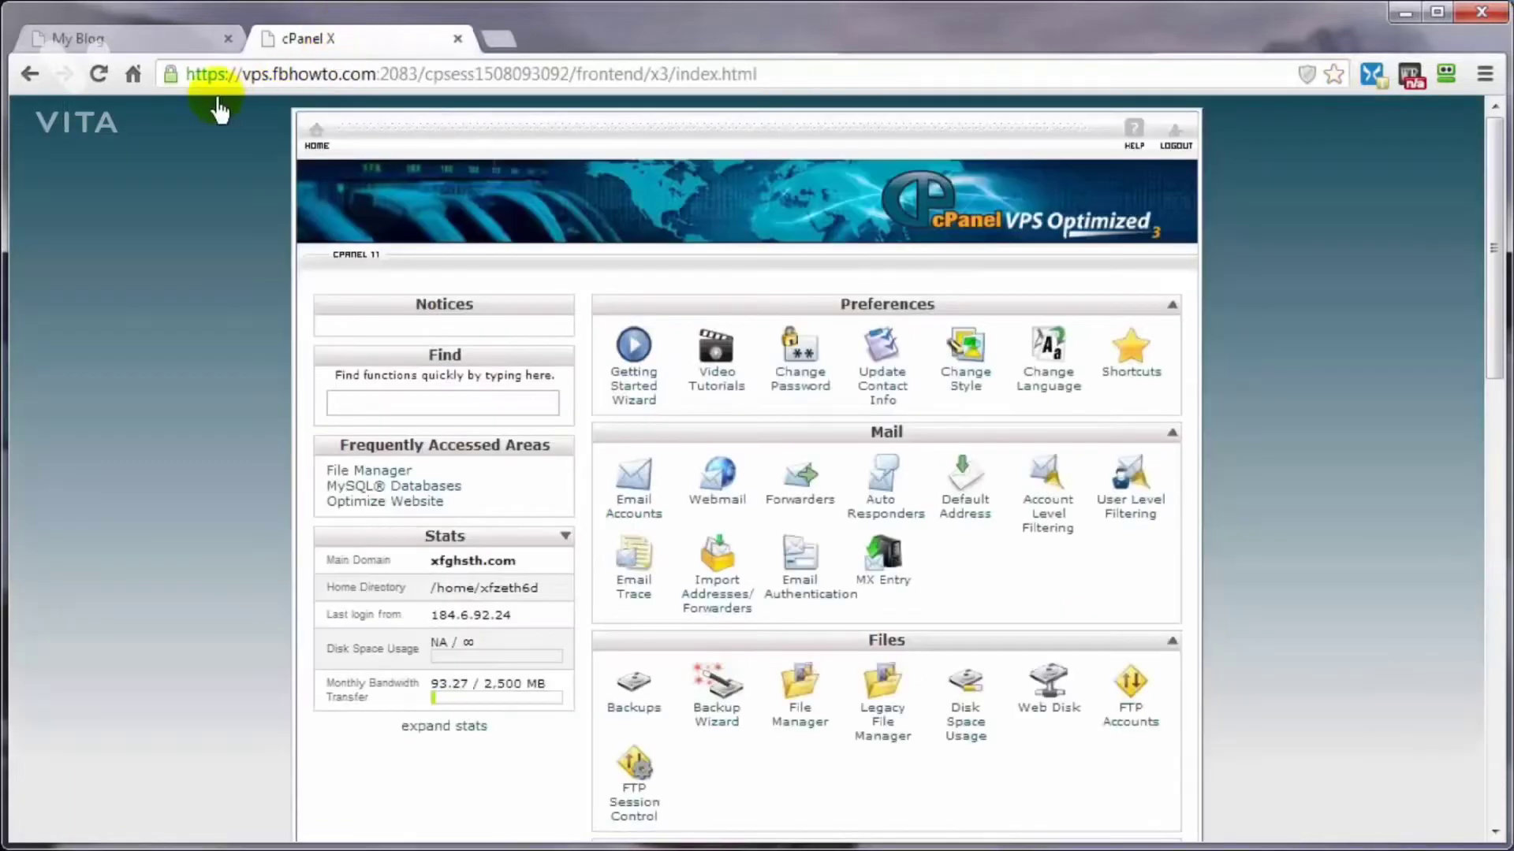
left_click(146, 35)
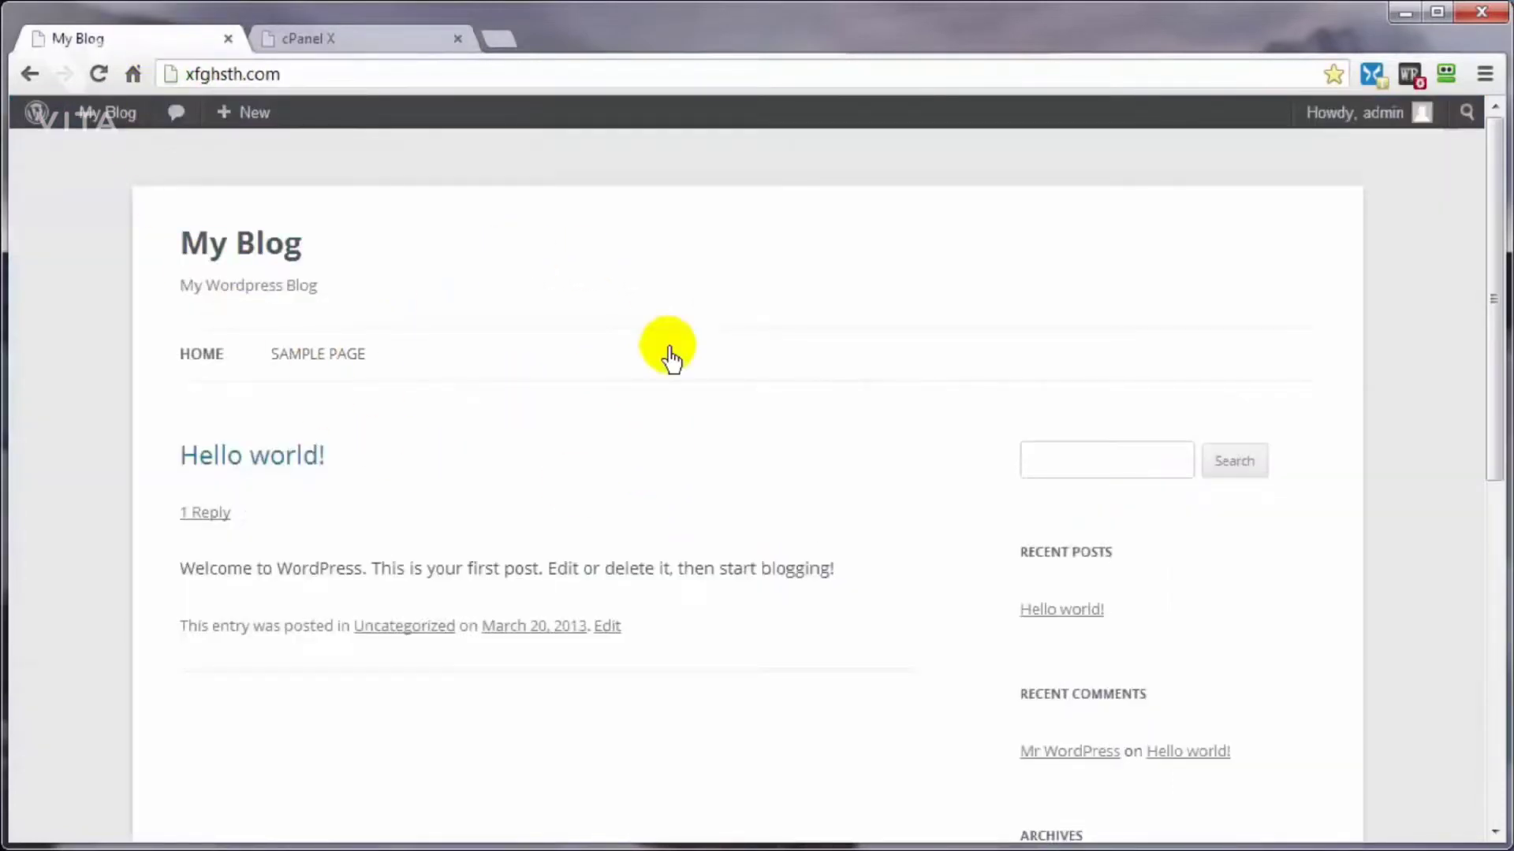
left_click(294, 357)
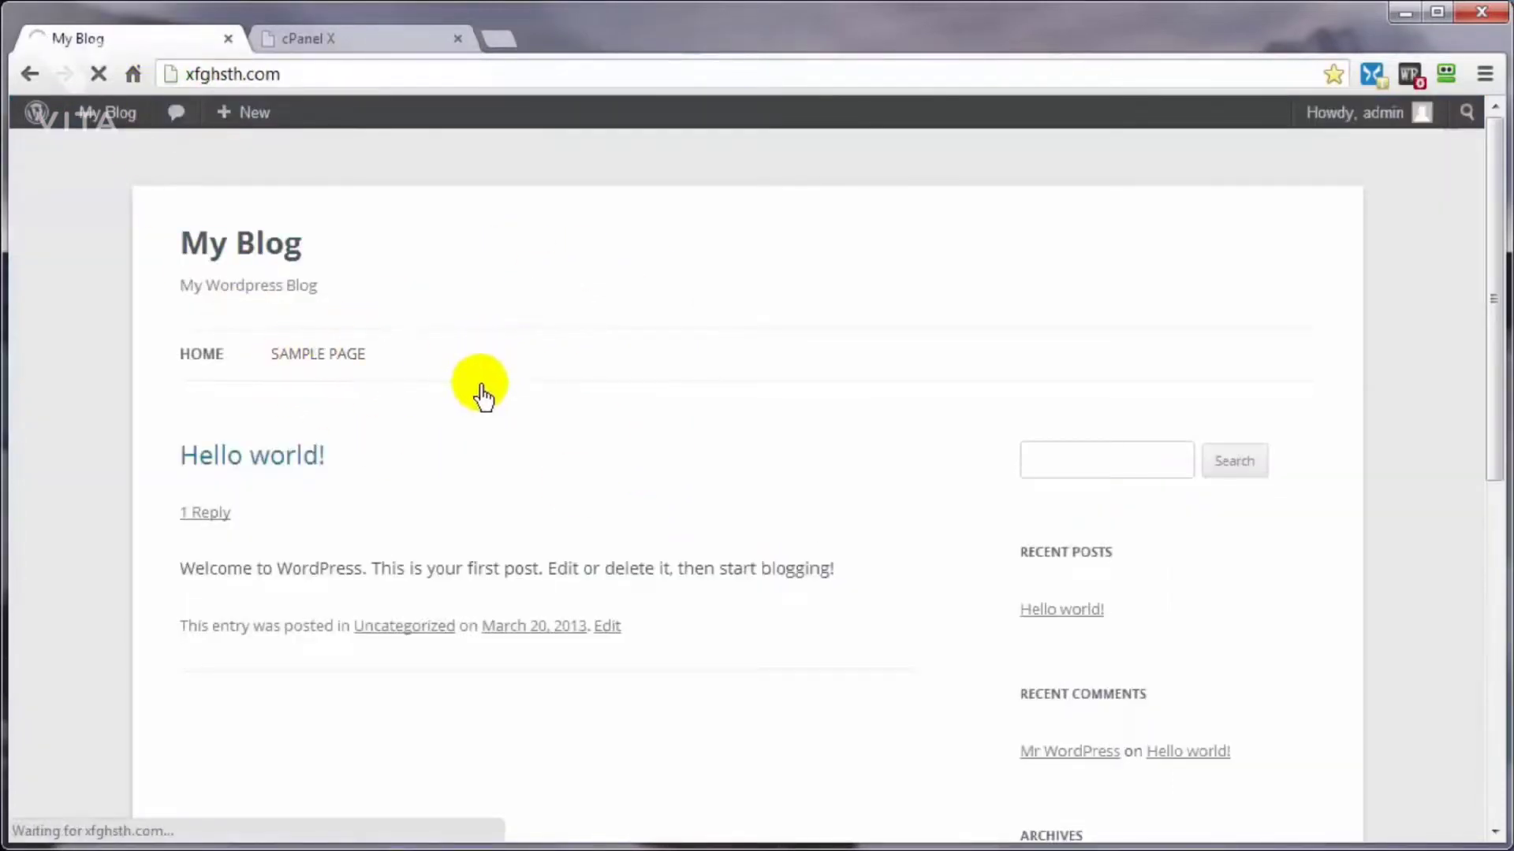
left_click(195, 359)
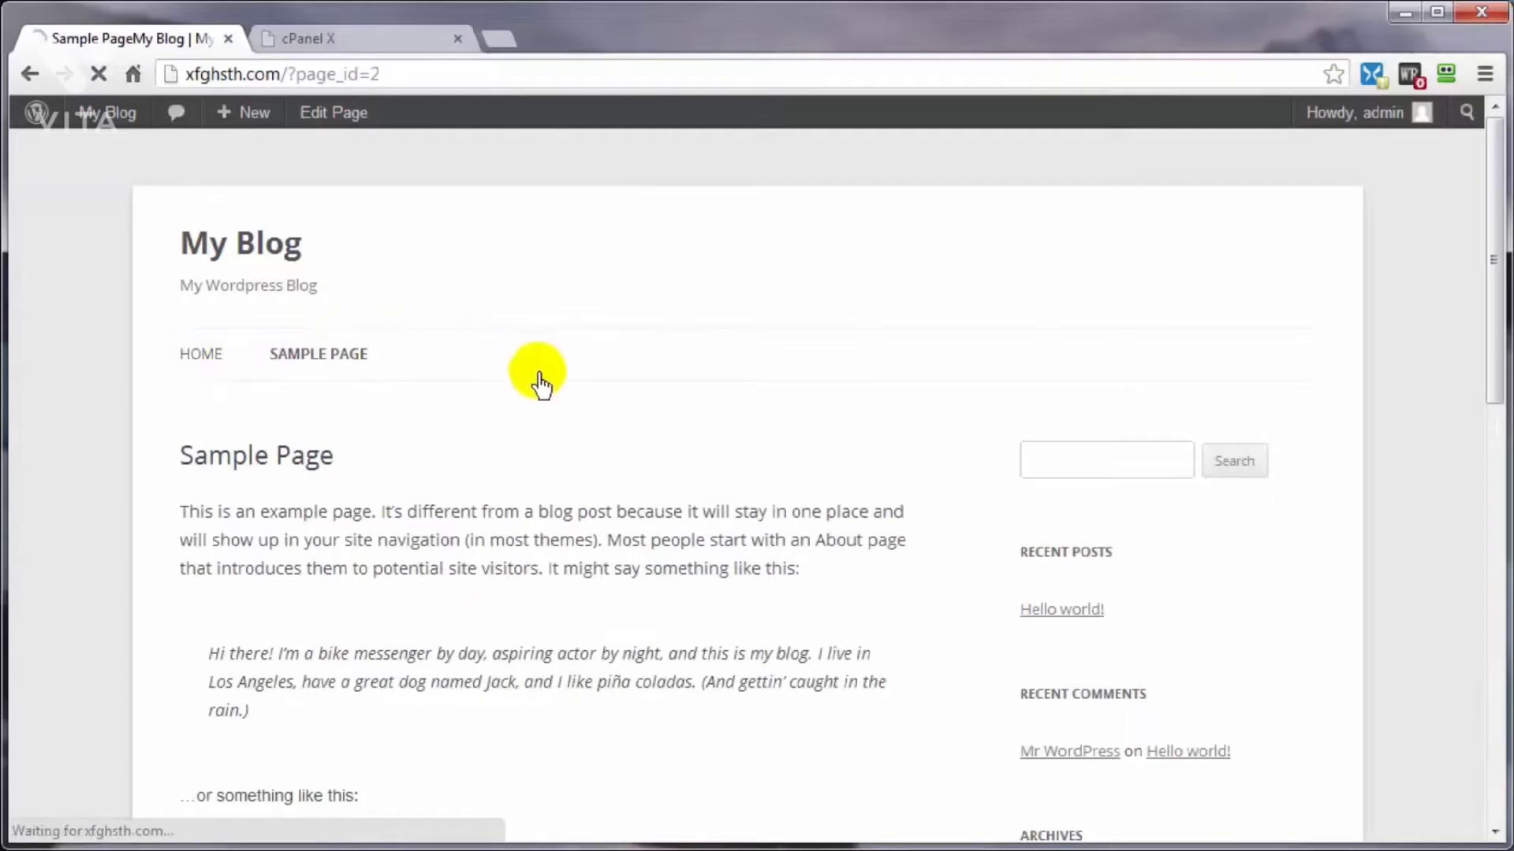
Step: Open phpMyAdmin from the Databases section of cPanel
left_click(347, 47)
scroll(1256, 477, "down", 6)
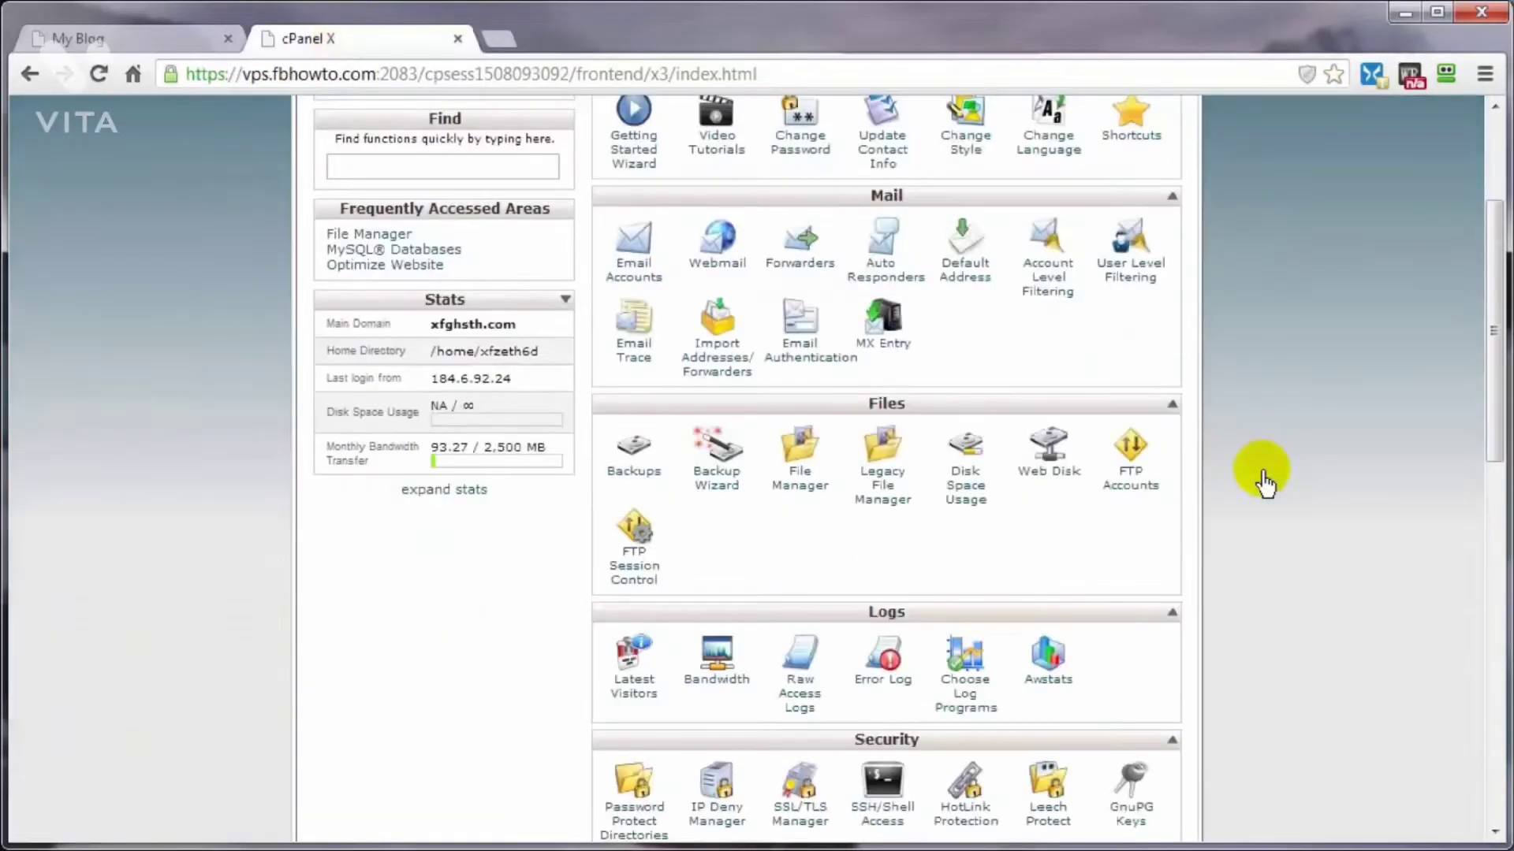
scroll(1261, 482, "down", 3)
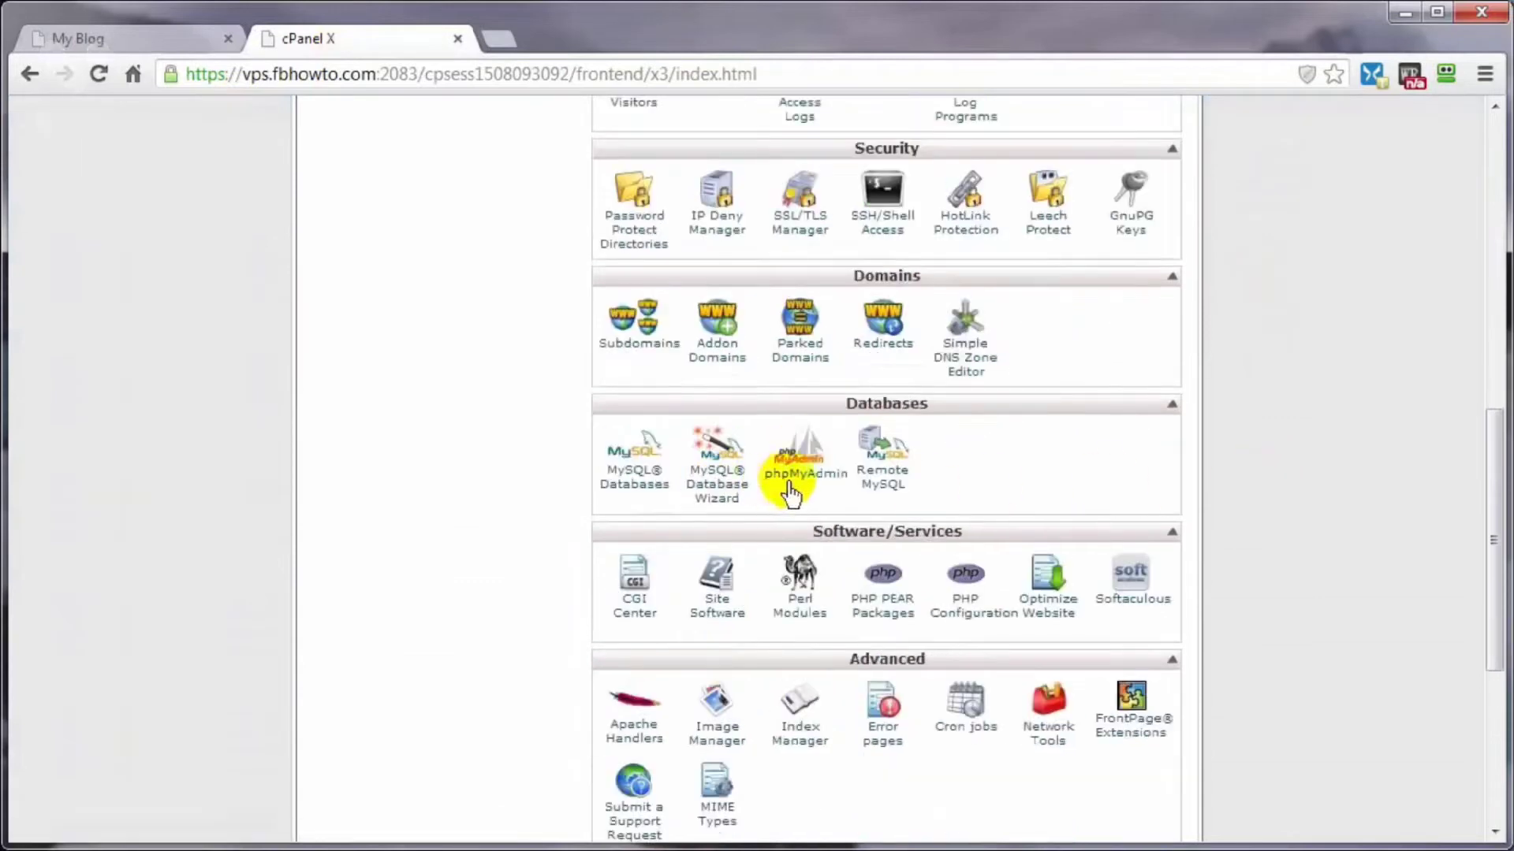
left_click(812, 483)
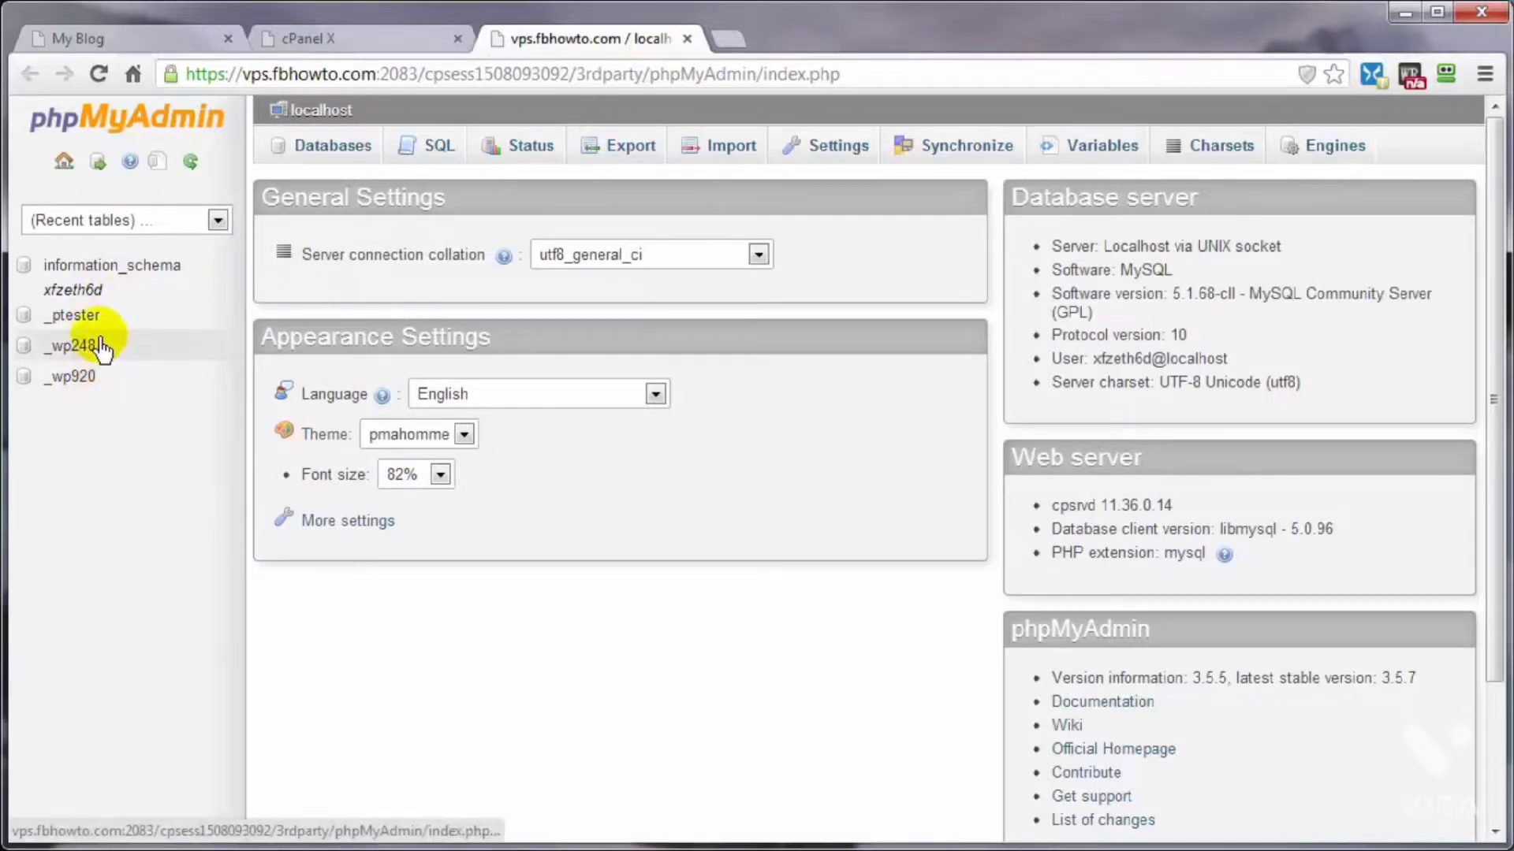
Step: Open wp-config.php from the public_html folder in cPanel's File Manager with the Code Editor
left_click(352, 43)
scroll(541, 551, "up", 8)
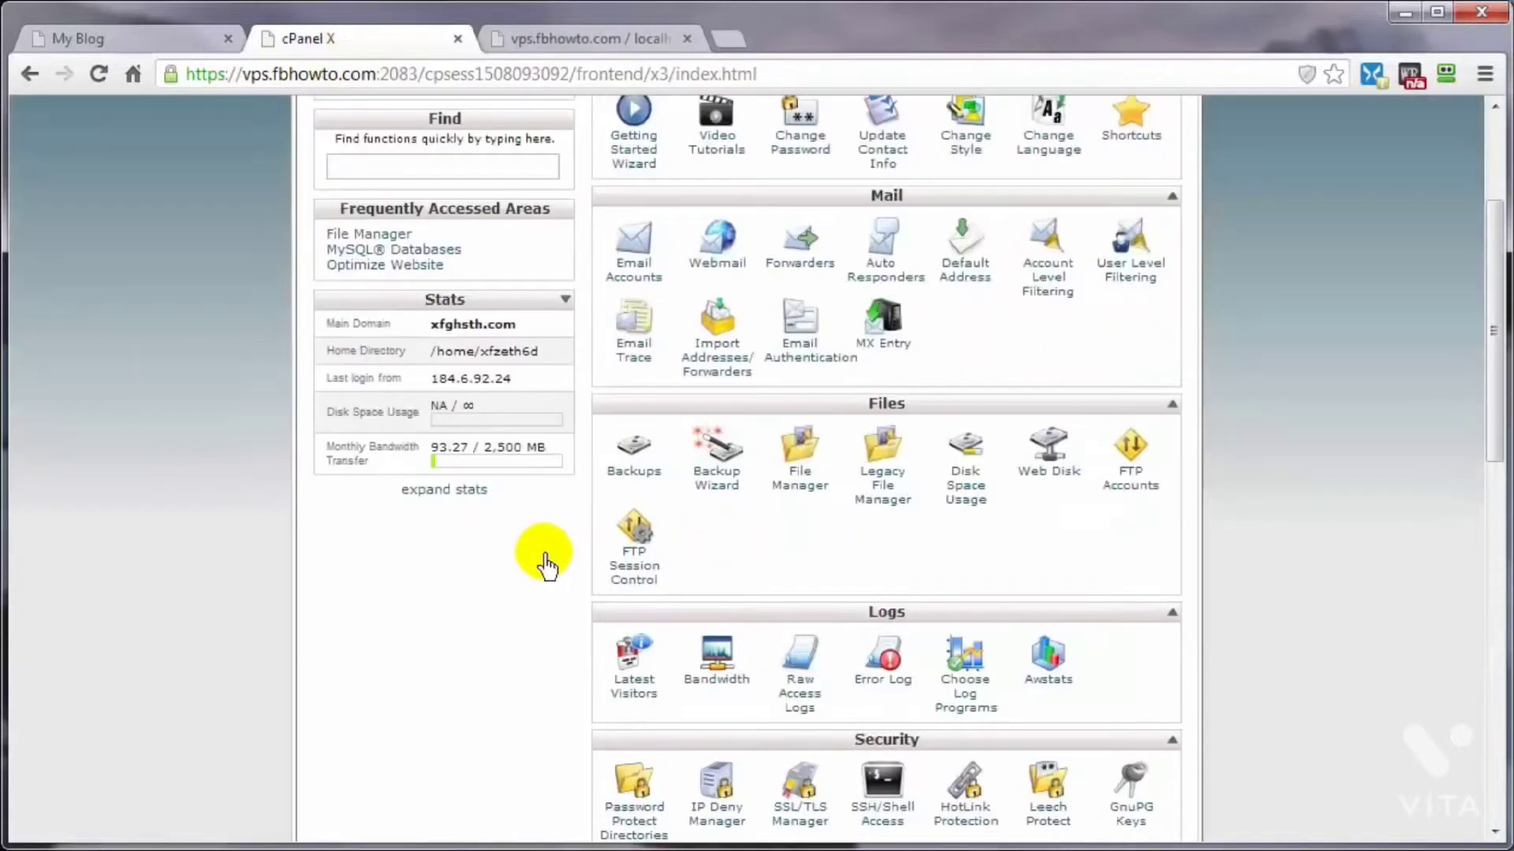
left_click(800, 488)
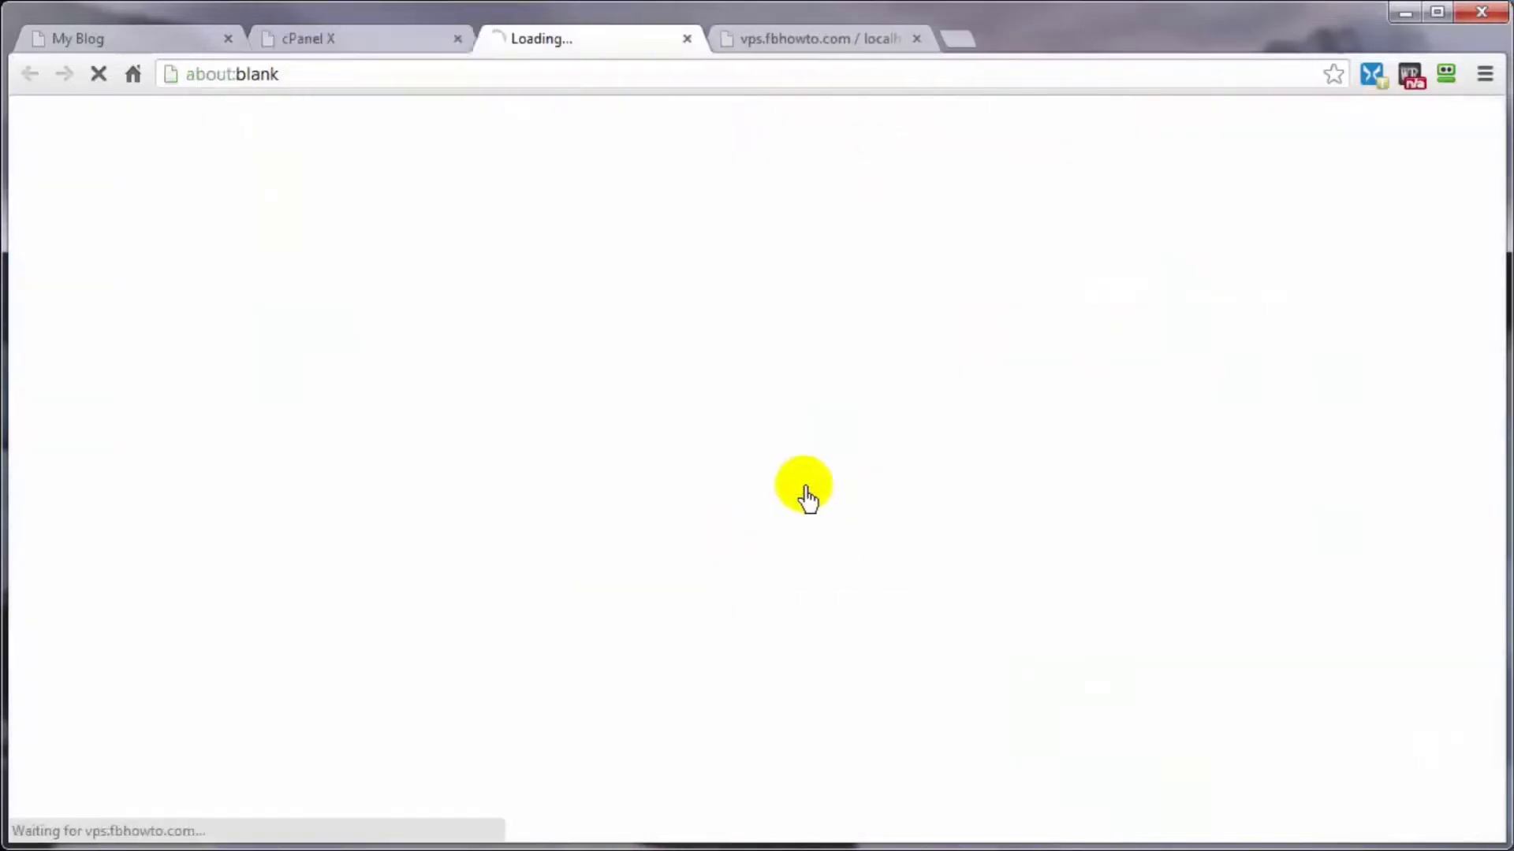
scroll(434, 575, "down", 3)
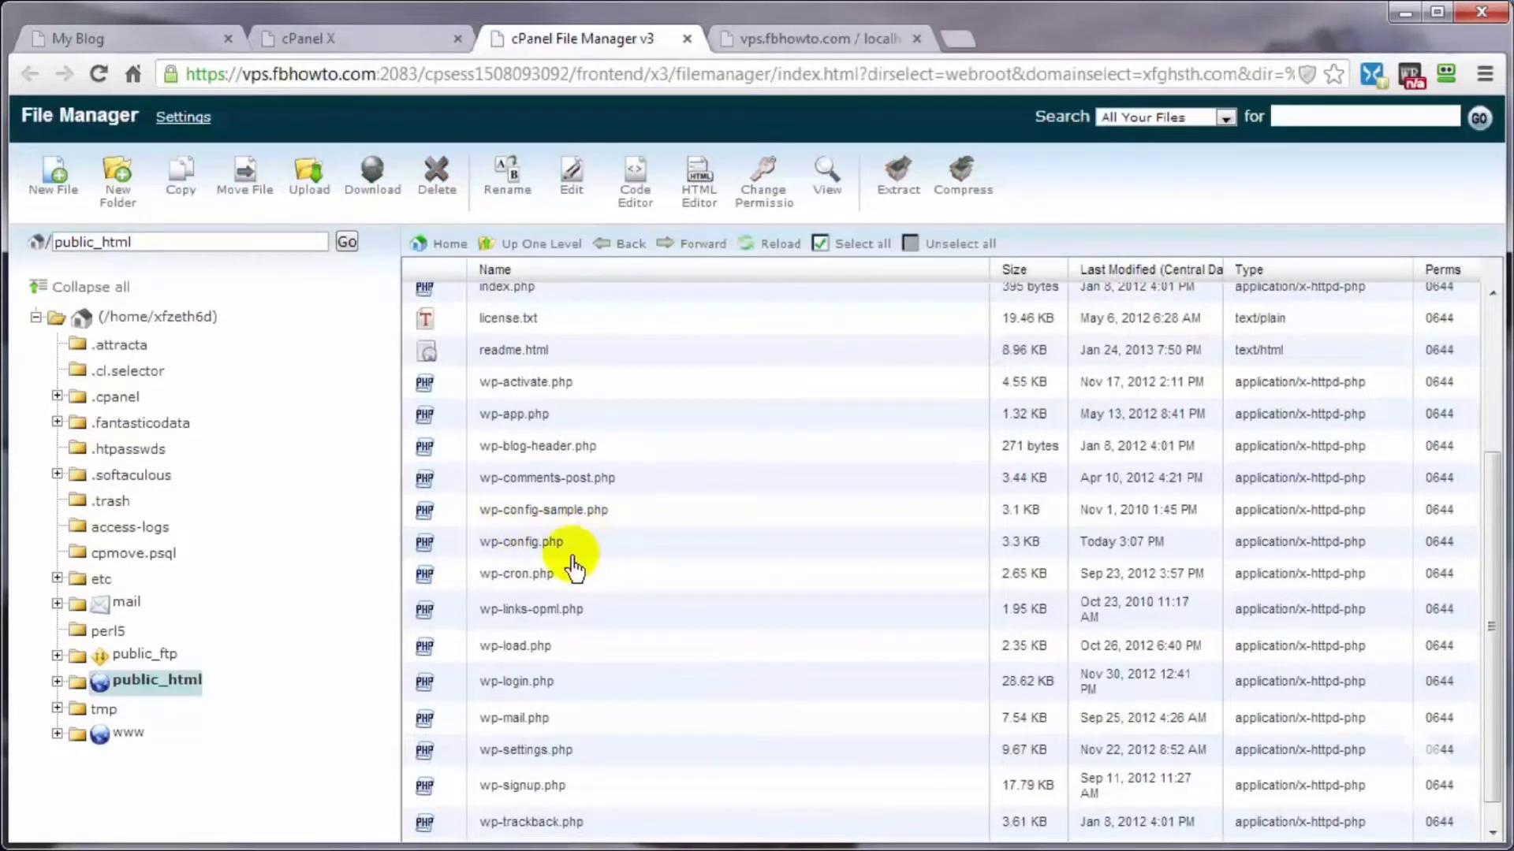
left_click(448, 549)
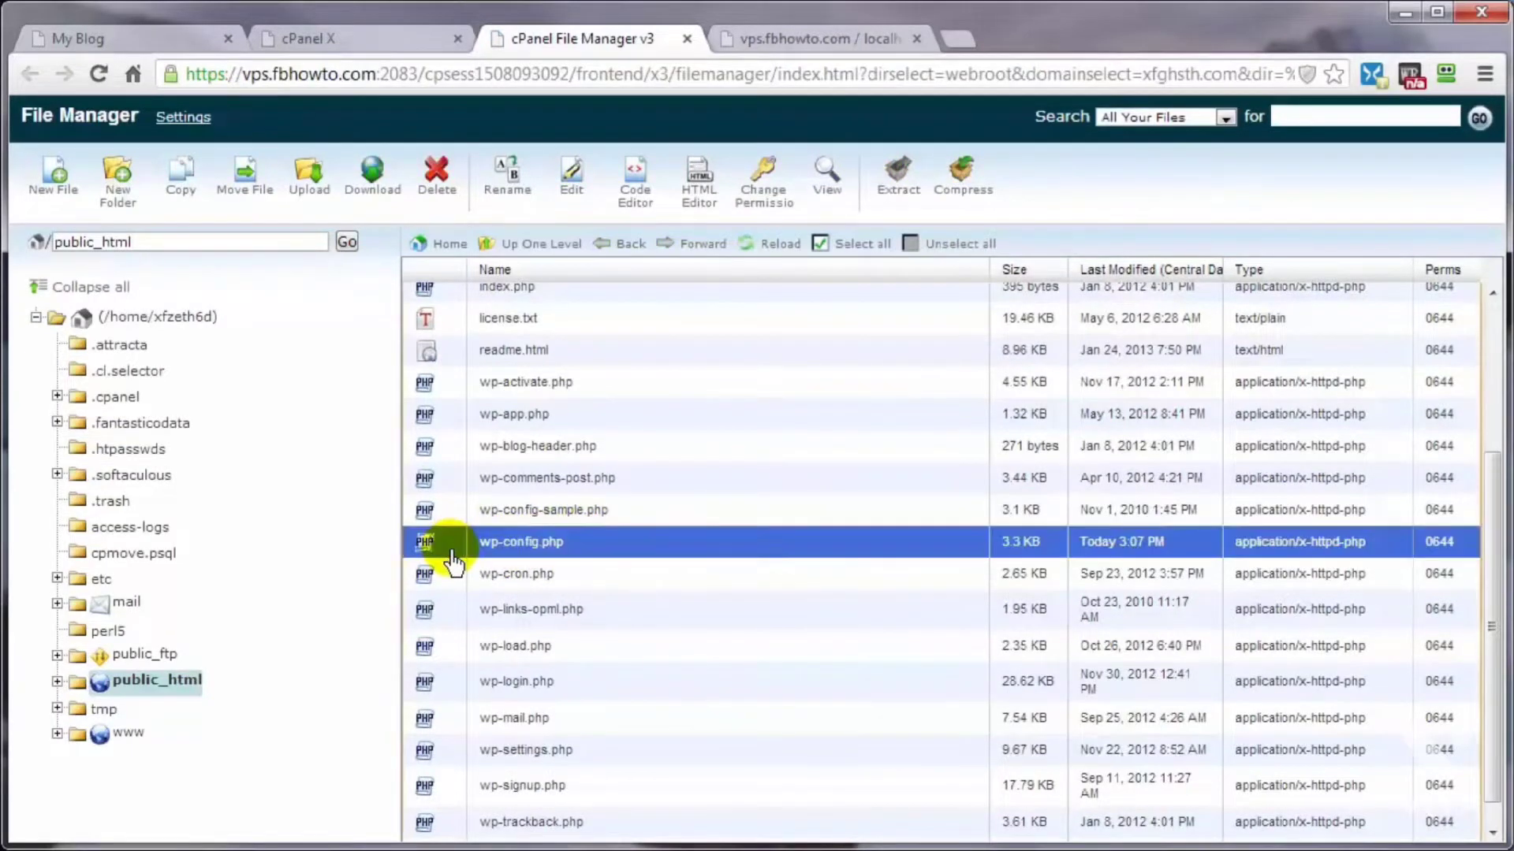
left_click(633, 203)
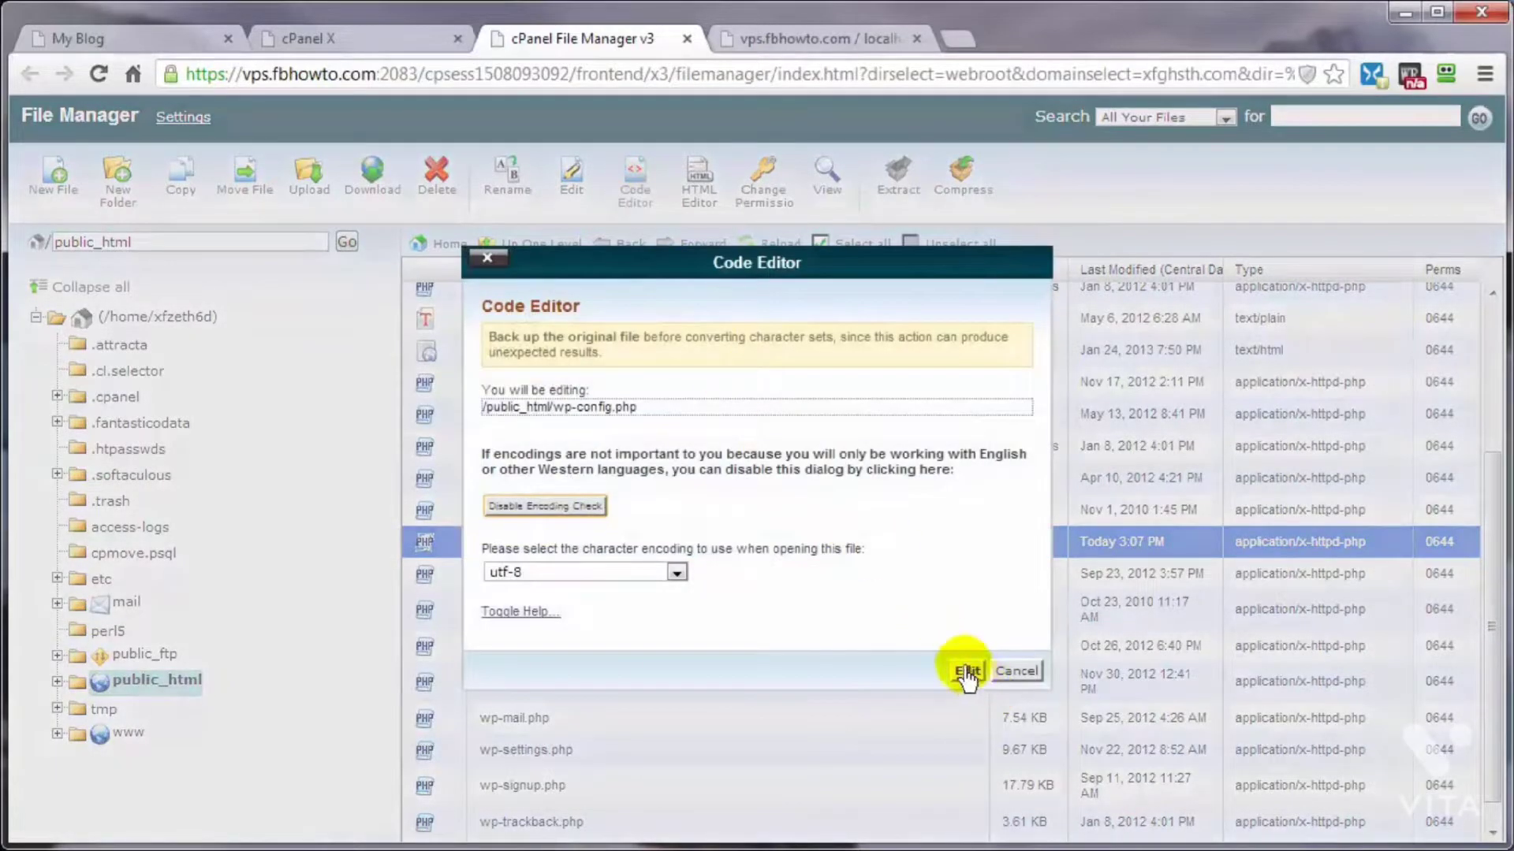
left_click(965, 672)
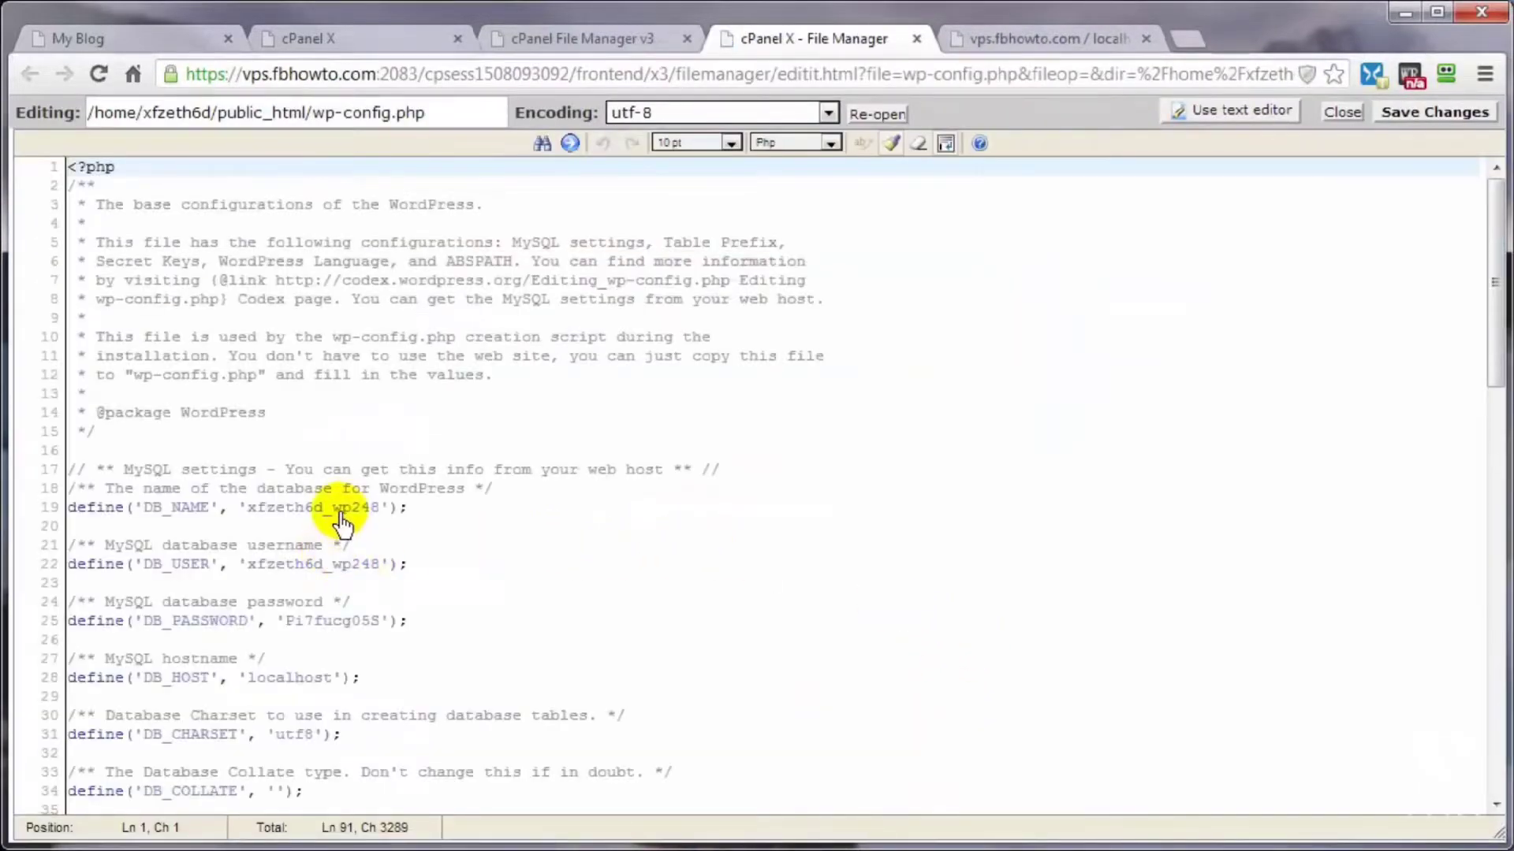
Step: Highlight wp248 in the DB_NAME value and compare it with the database list in phpMyAdmin
left_click_drag(333, 510, 390, 520)
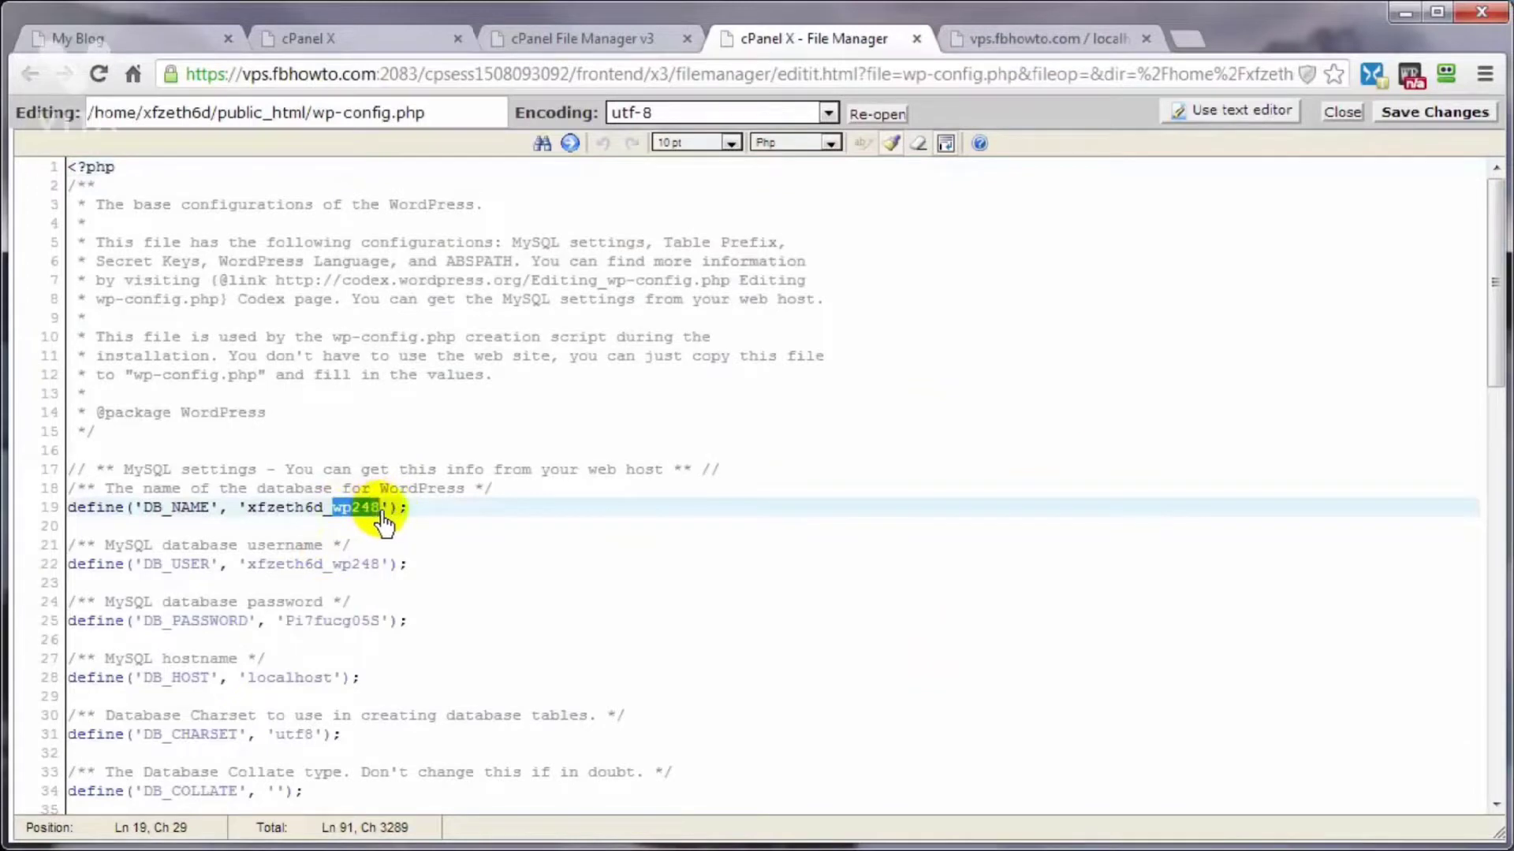
left_click(1060, 37)
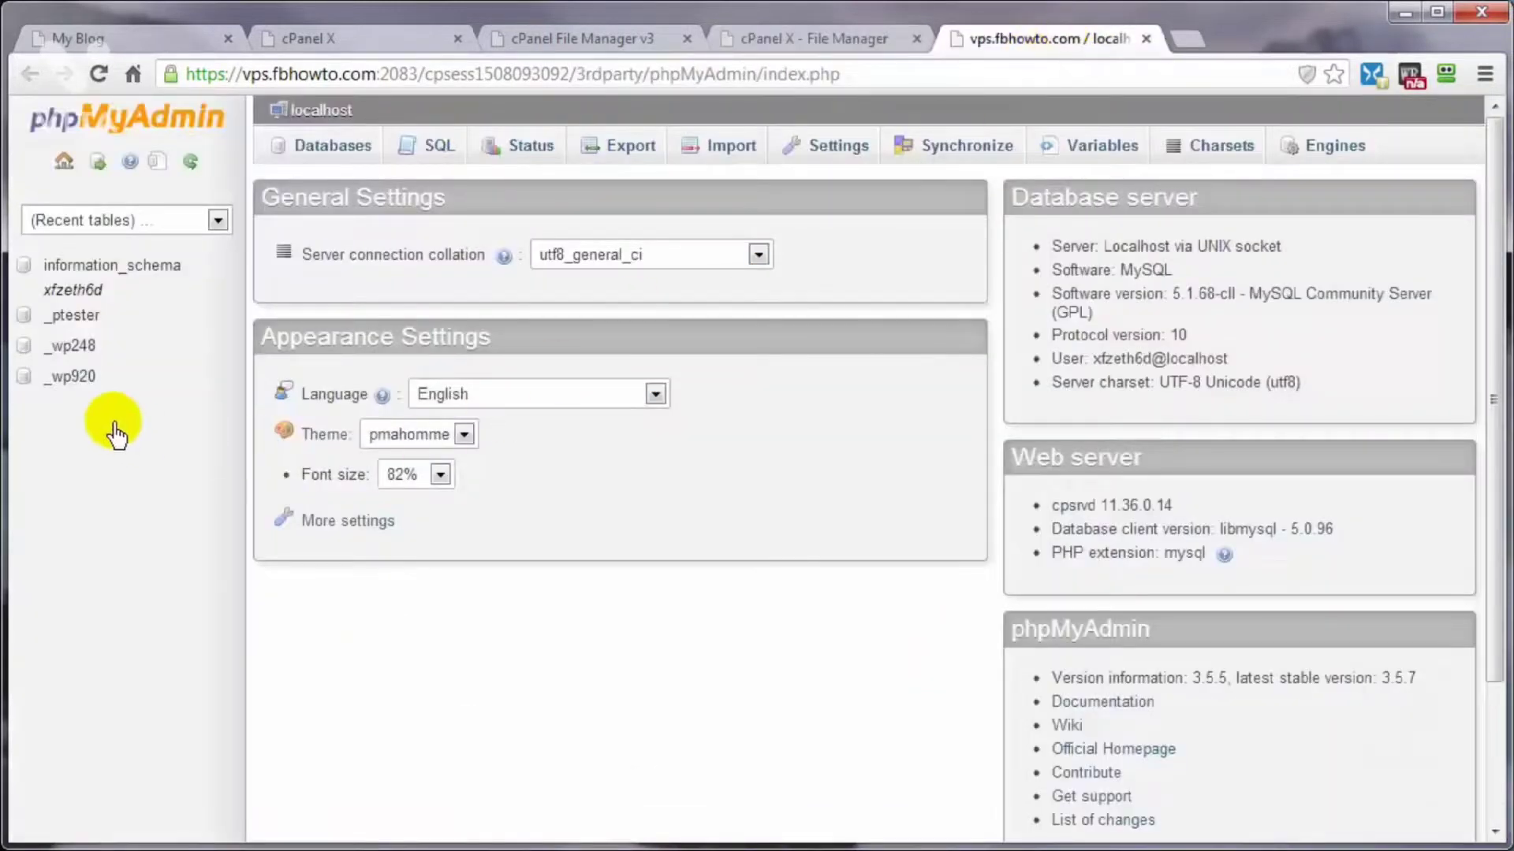
Step: Locate the $table_prefix line in wp-config.php and examine the table prefix value
left_click(779, 41)
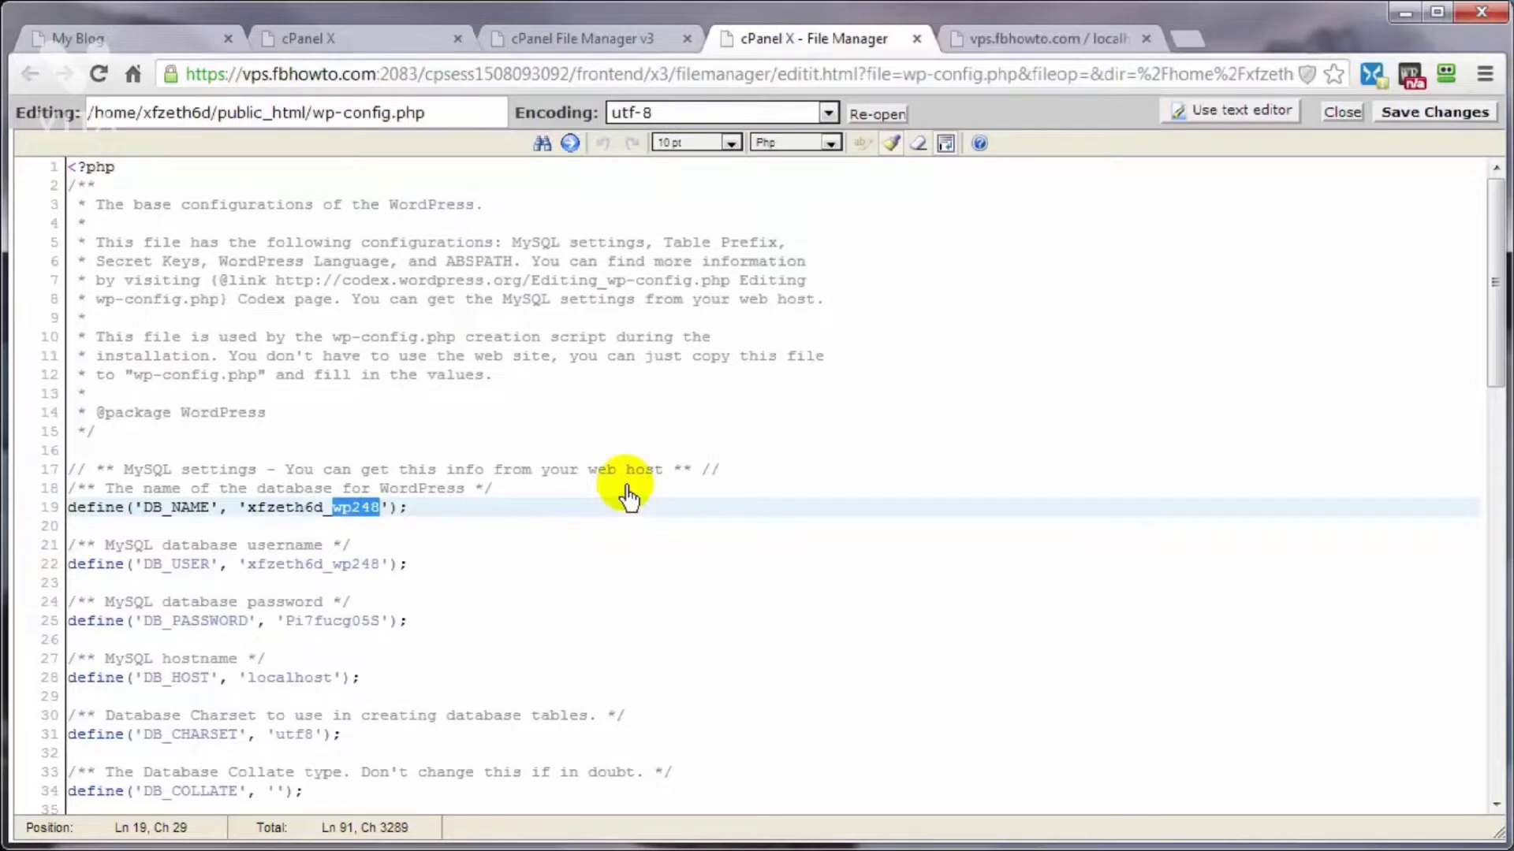
scroll(628, 497, "down", 6)
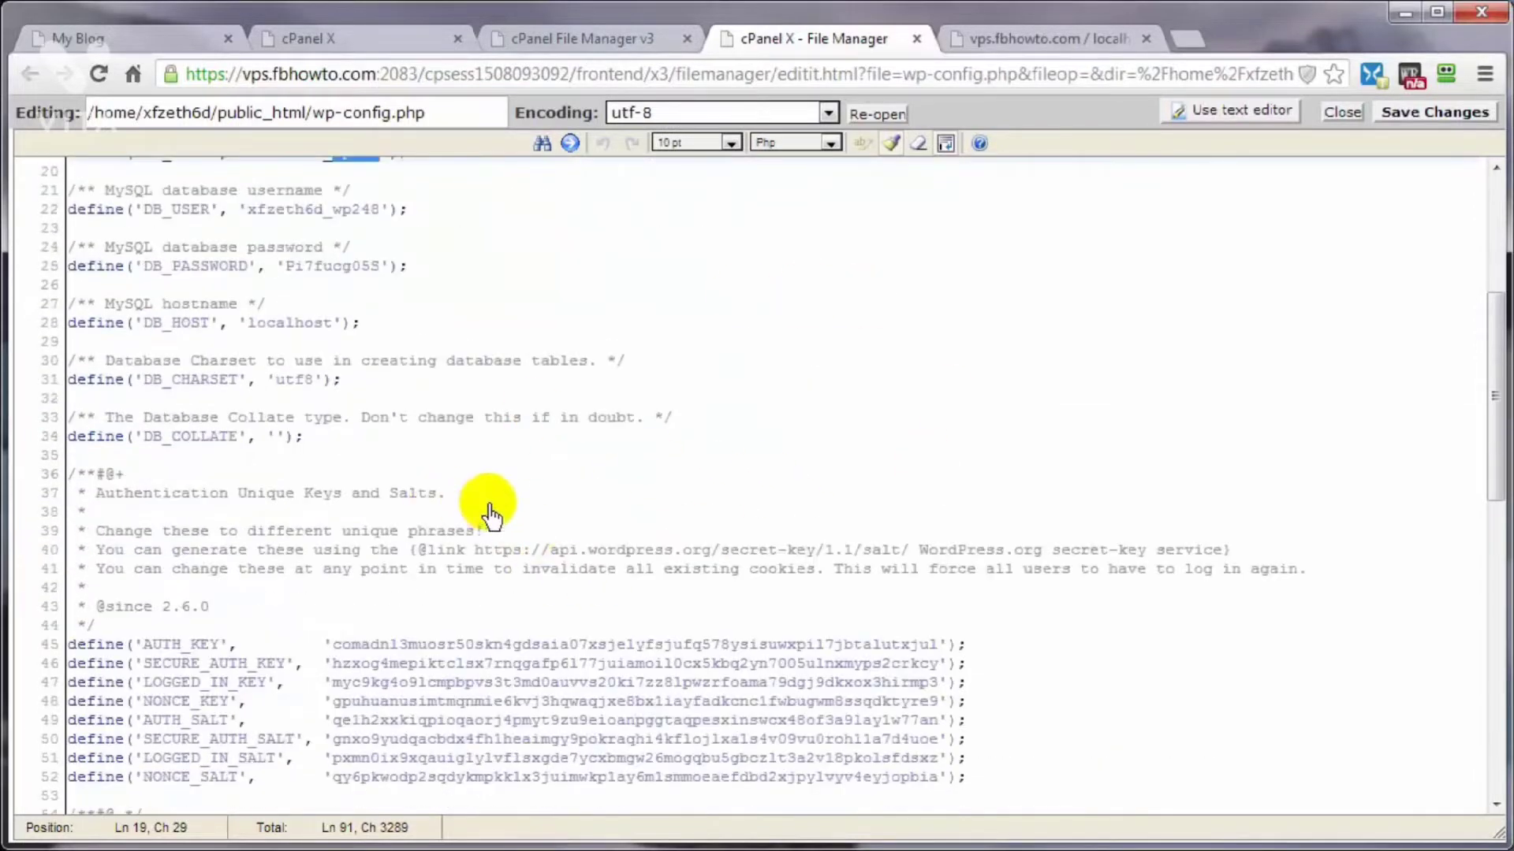
scroll(489, 513, "down", 8)
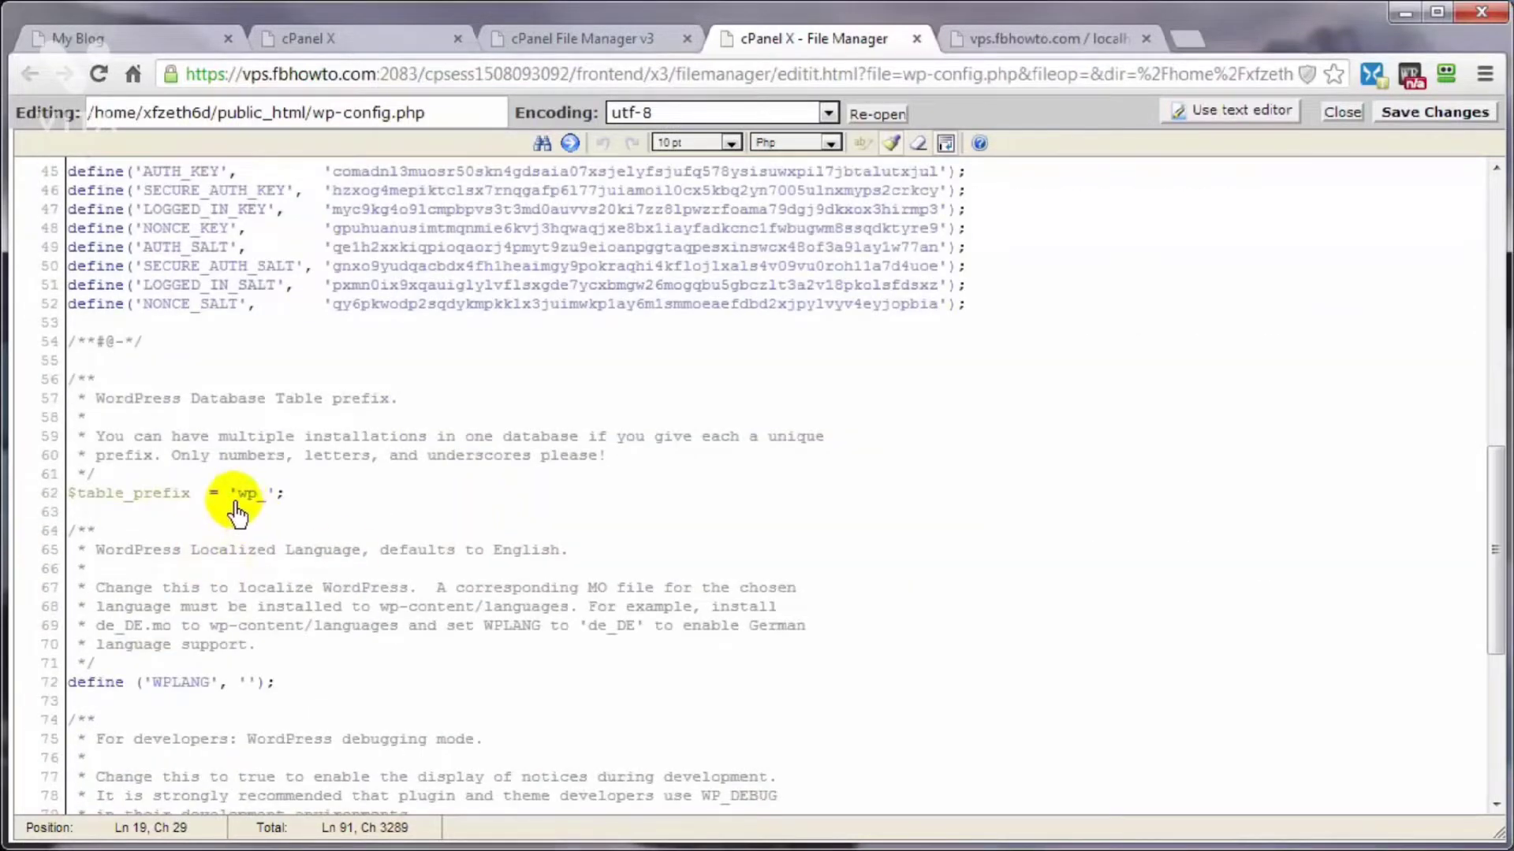
left_click(245, 495)
left_click(273, 495)
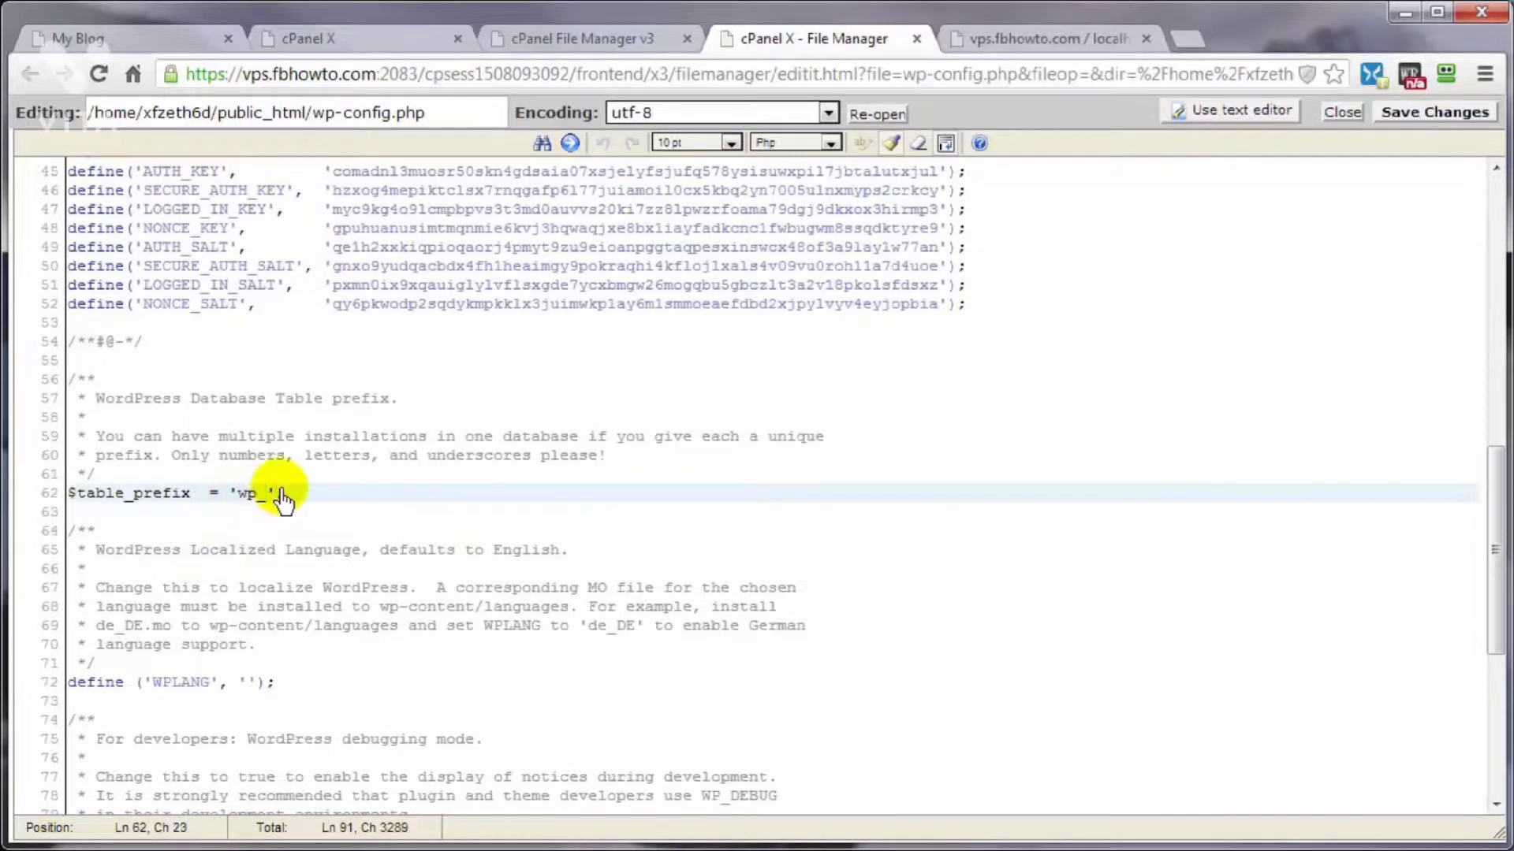
Step: Start the five-minute countdown timer and open the _wp248 database in phpMyAdmin
left_click(1017, 38)
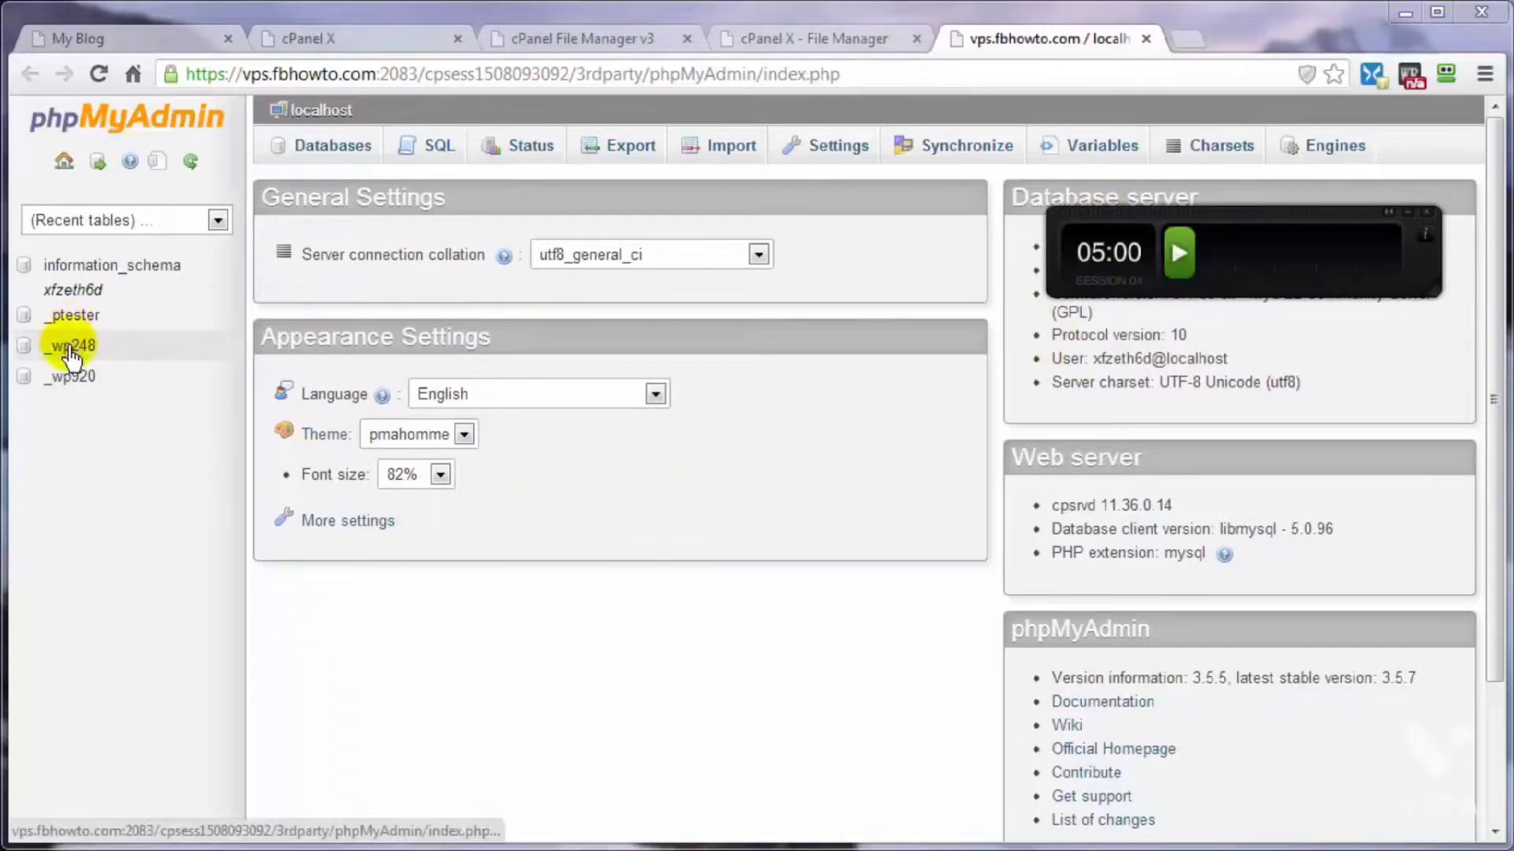
left_click(1180, 253)
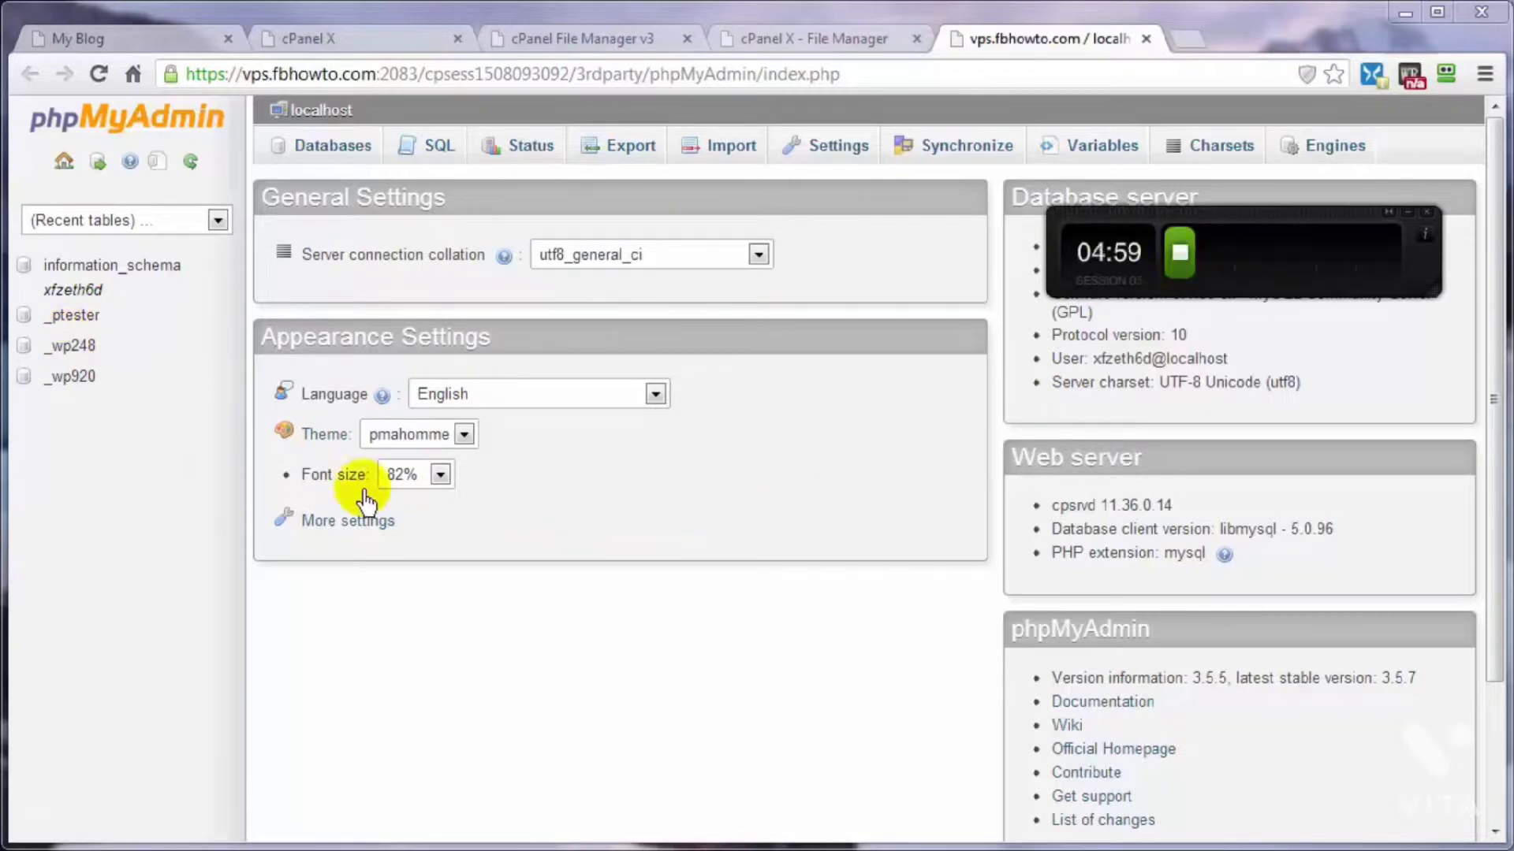
left_click(70, 347)
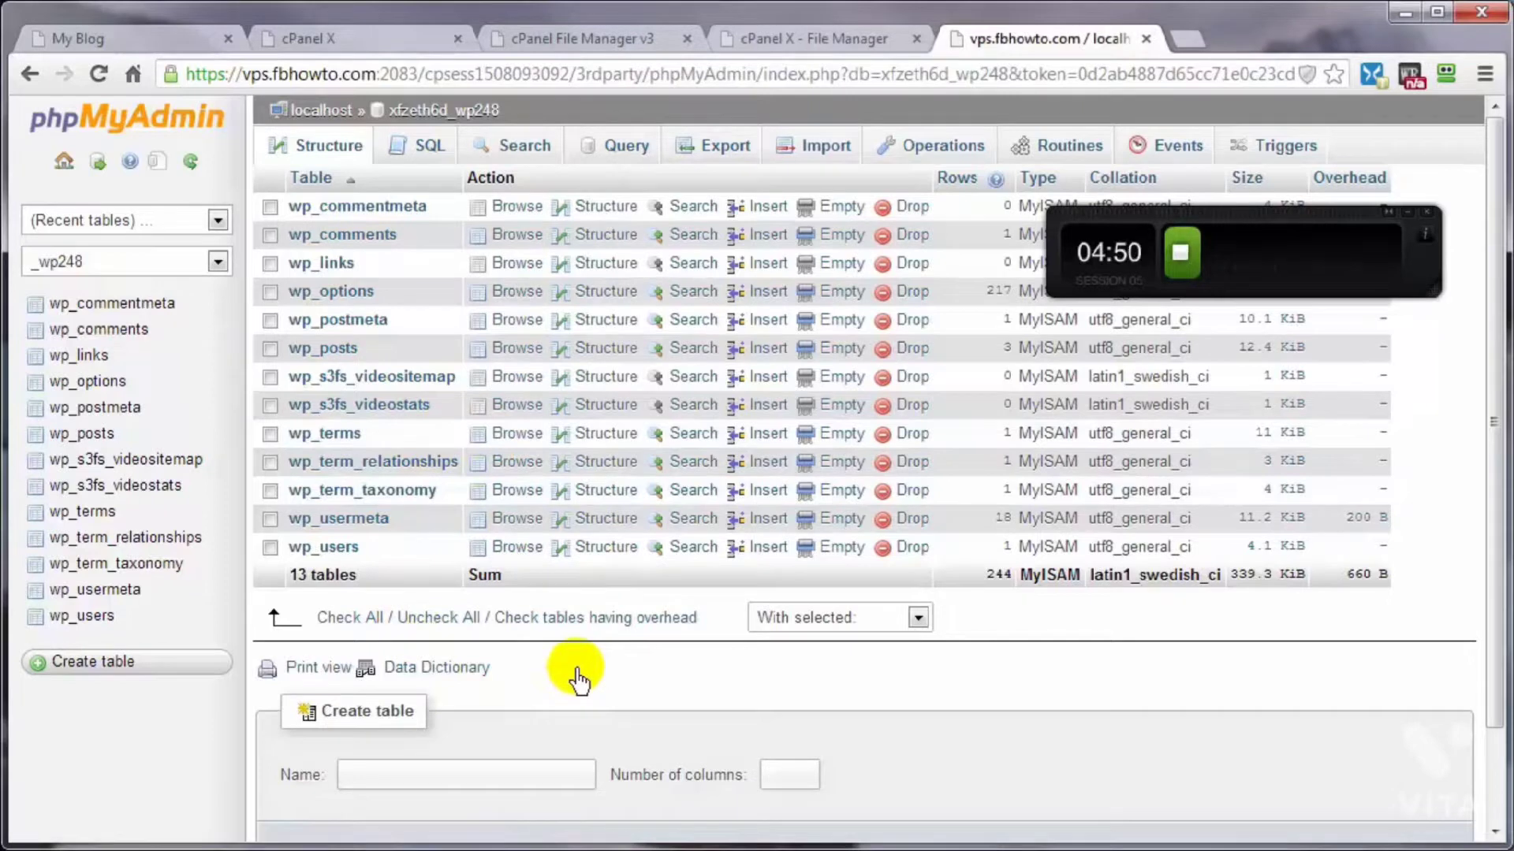
Step: Export the _wp248 database with the Quick method in SQL format and save it as xfzeth6d_wp248.sql in the DeleteAfterUpload folder
left_click(717, 155)
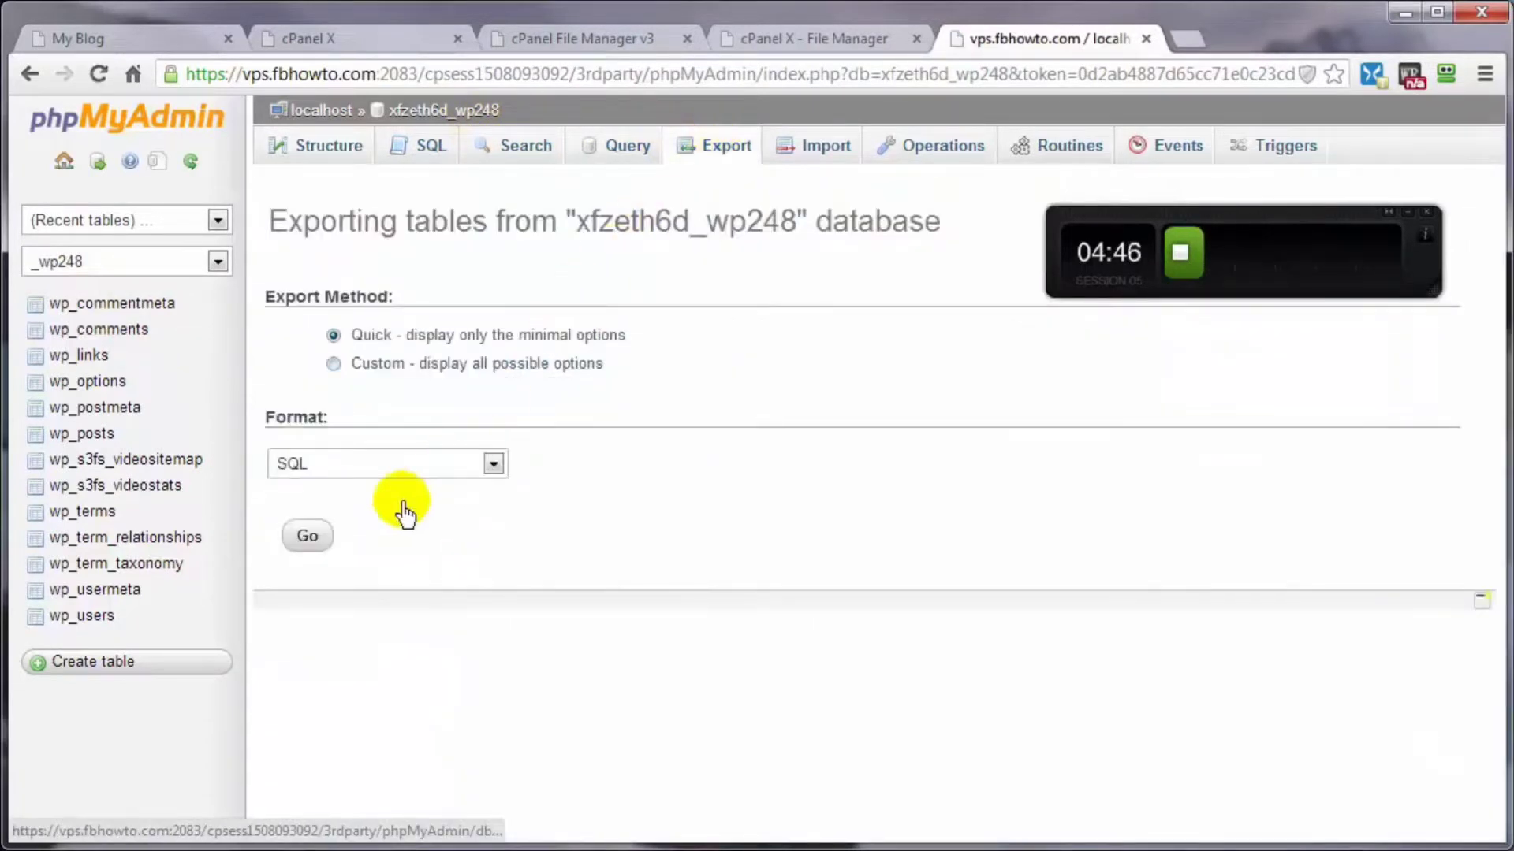
left_click(307, 538)
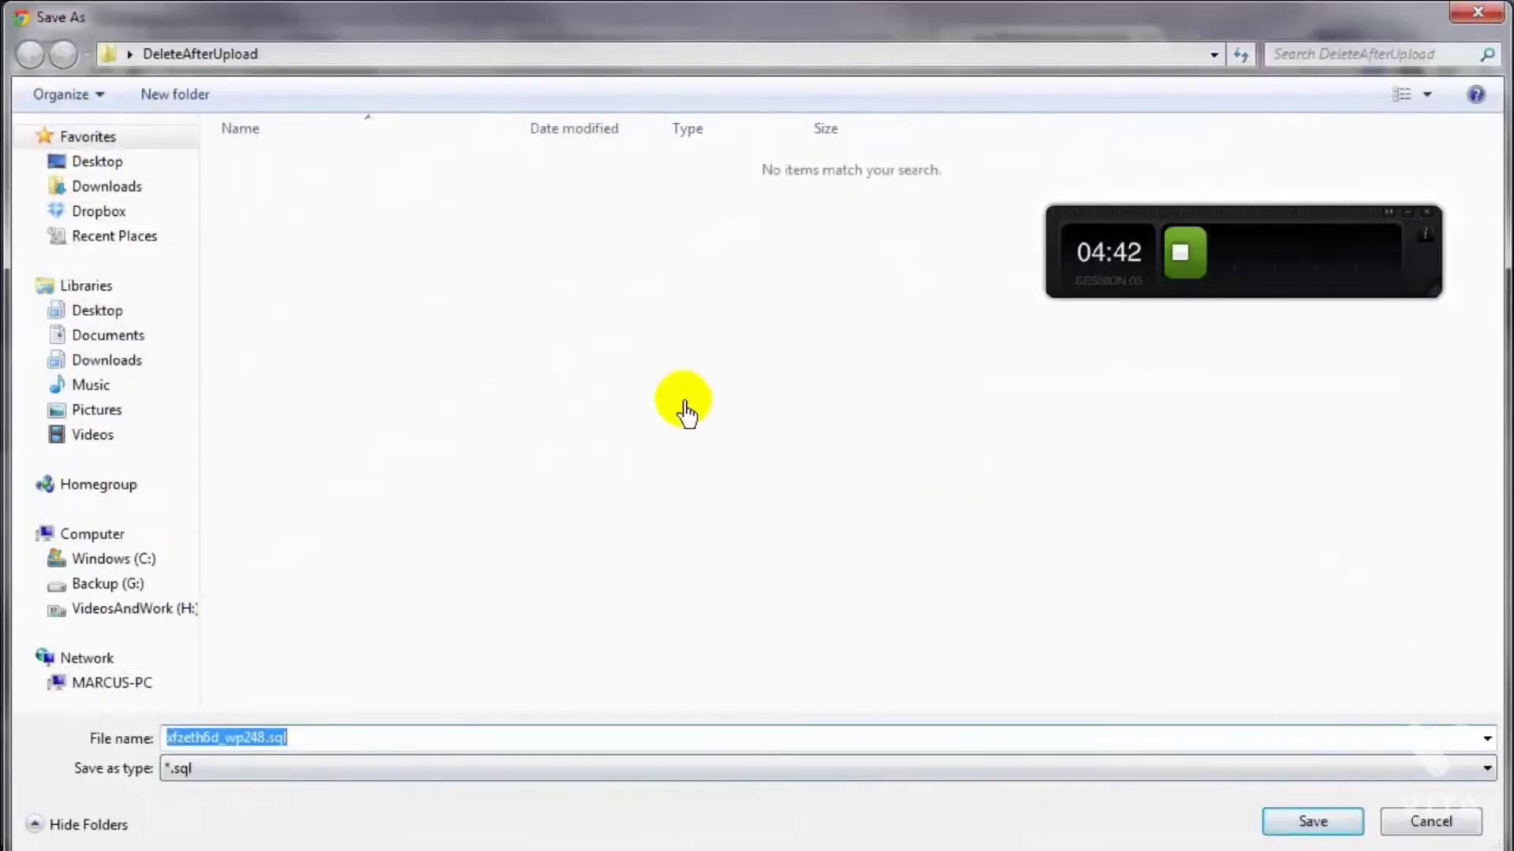
left_click(1327, 826)
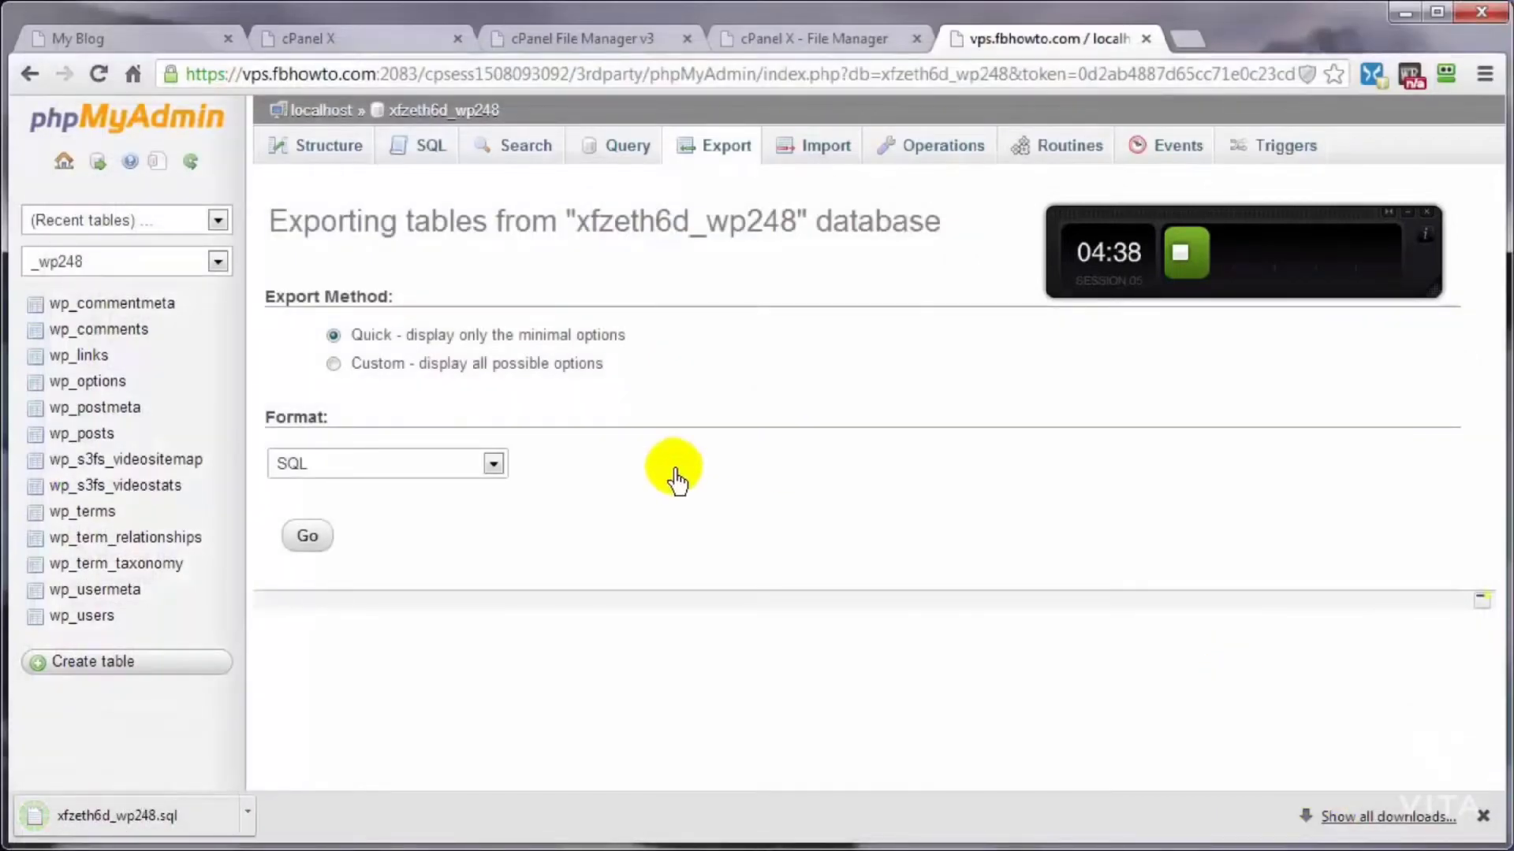
left_click(1481, 816)
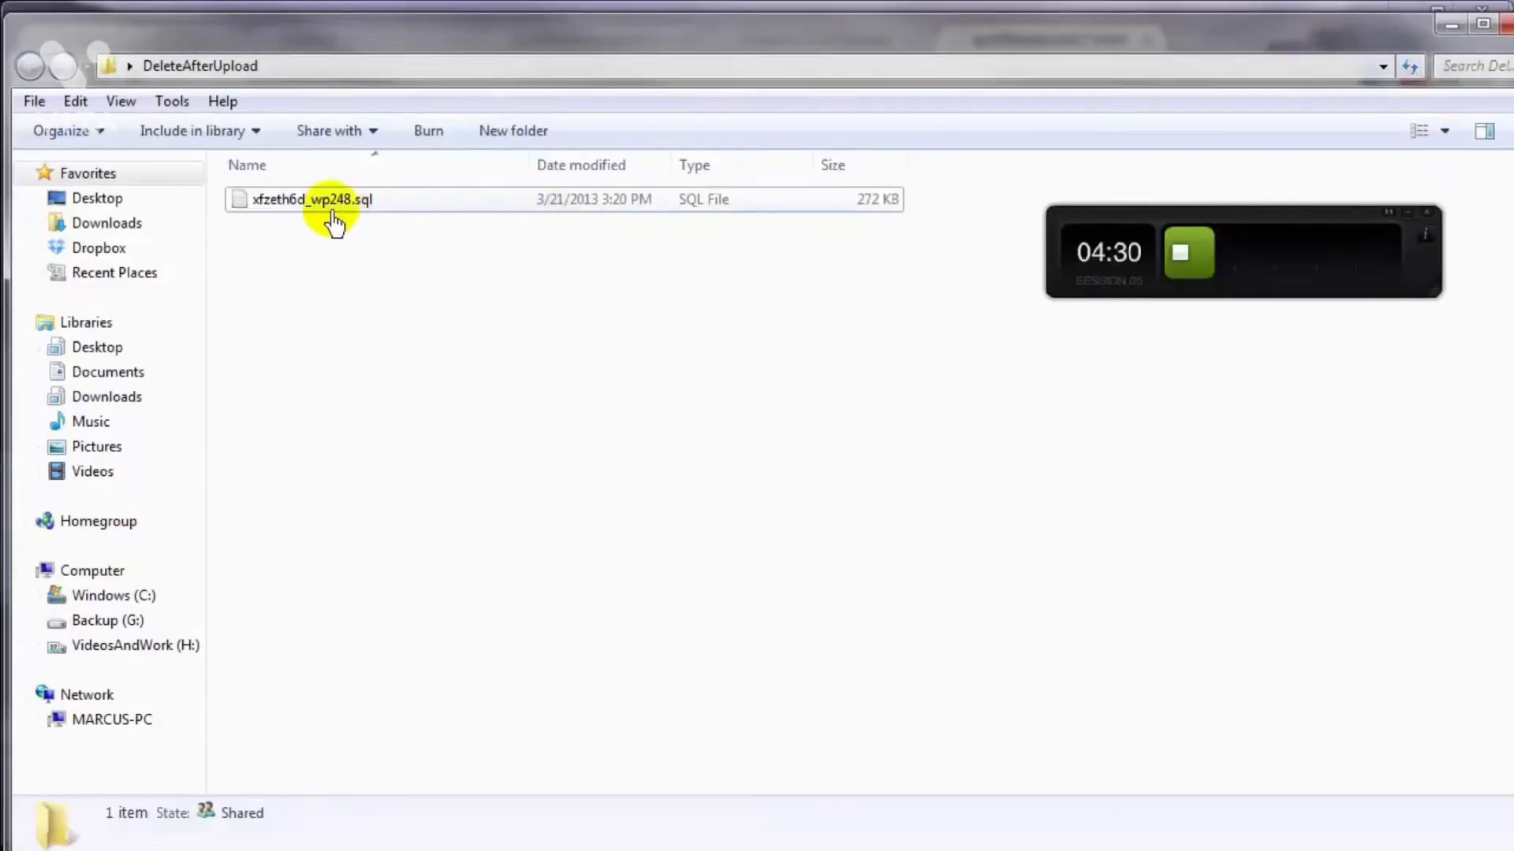
Step: Make a backup copy of xfzeth6d_wp248.sql in the DeleteAfterUpload folder
left_click(313, 207)
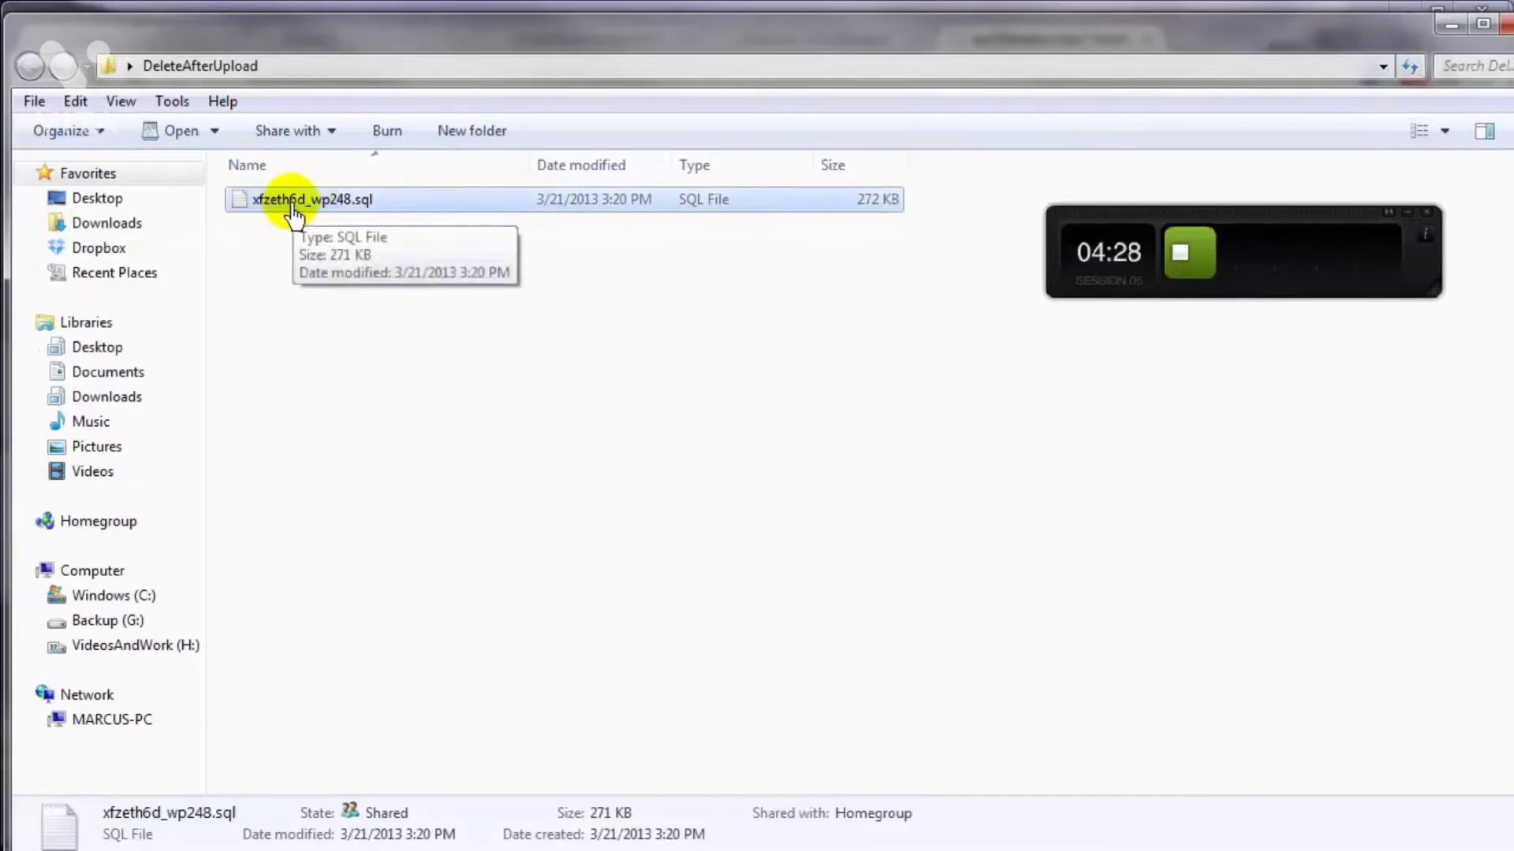
right_click(293, 210)
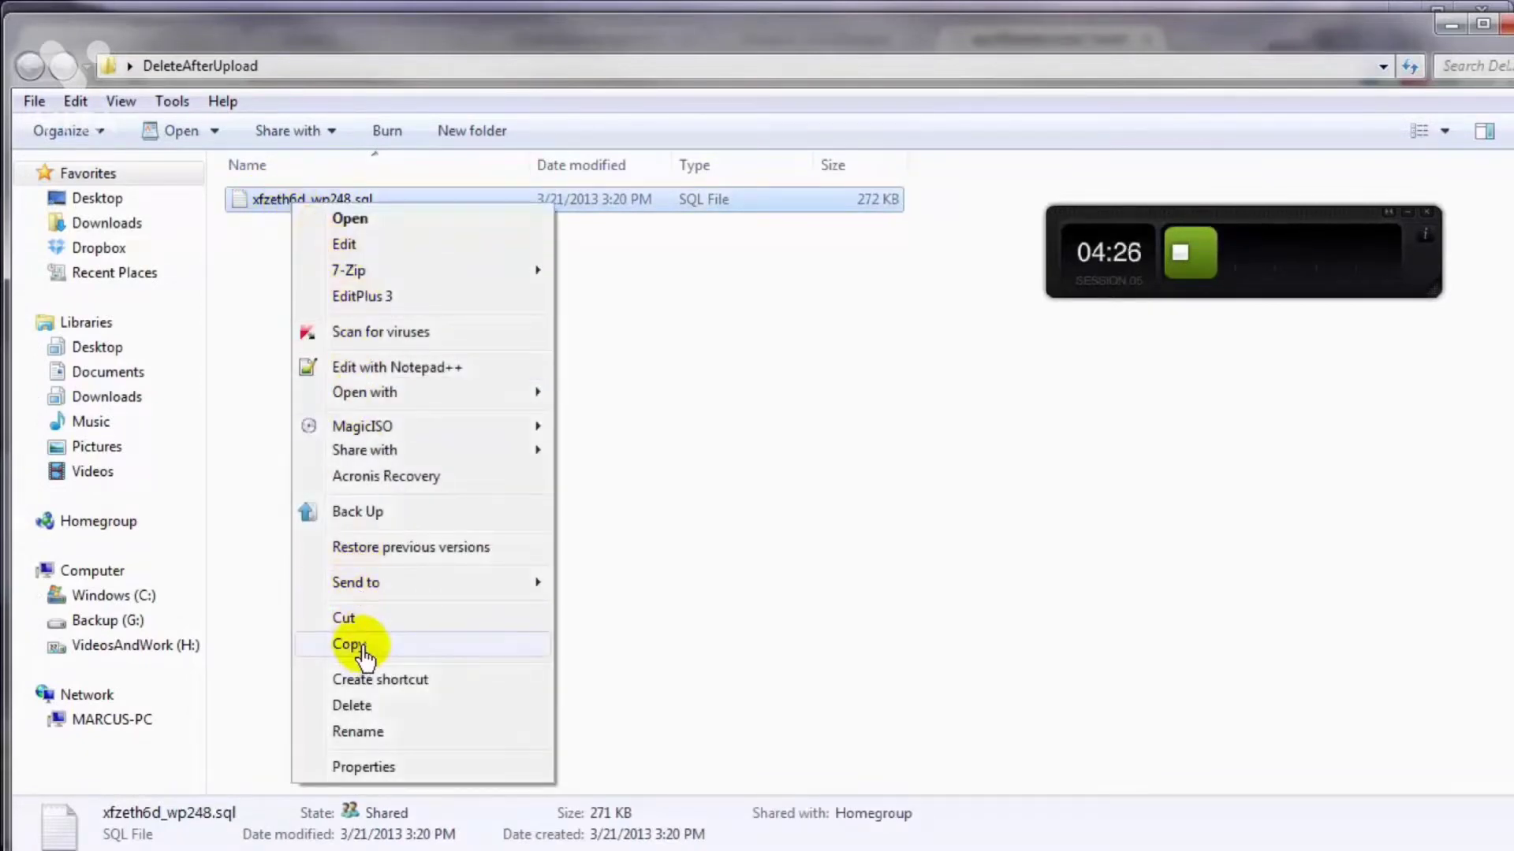
left_click(350, 645)
right_click(299, 370)
left_click(352, 526)
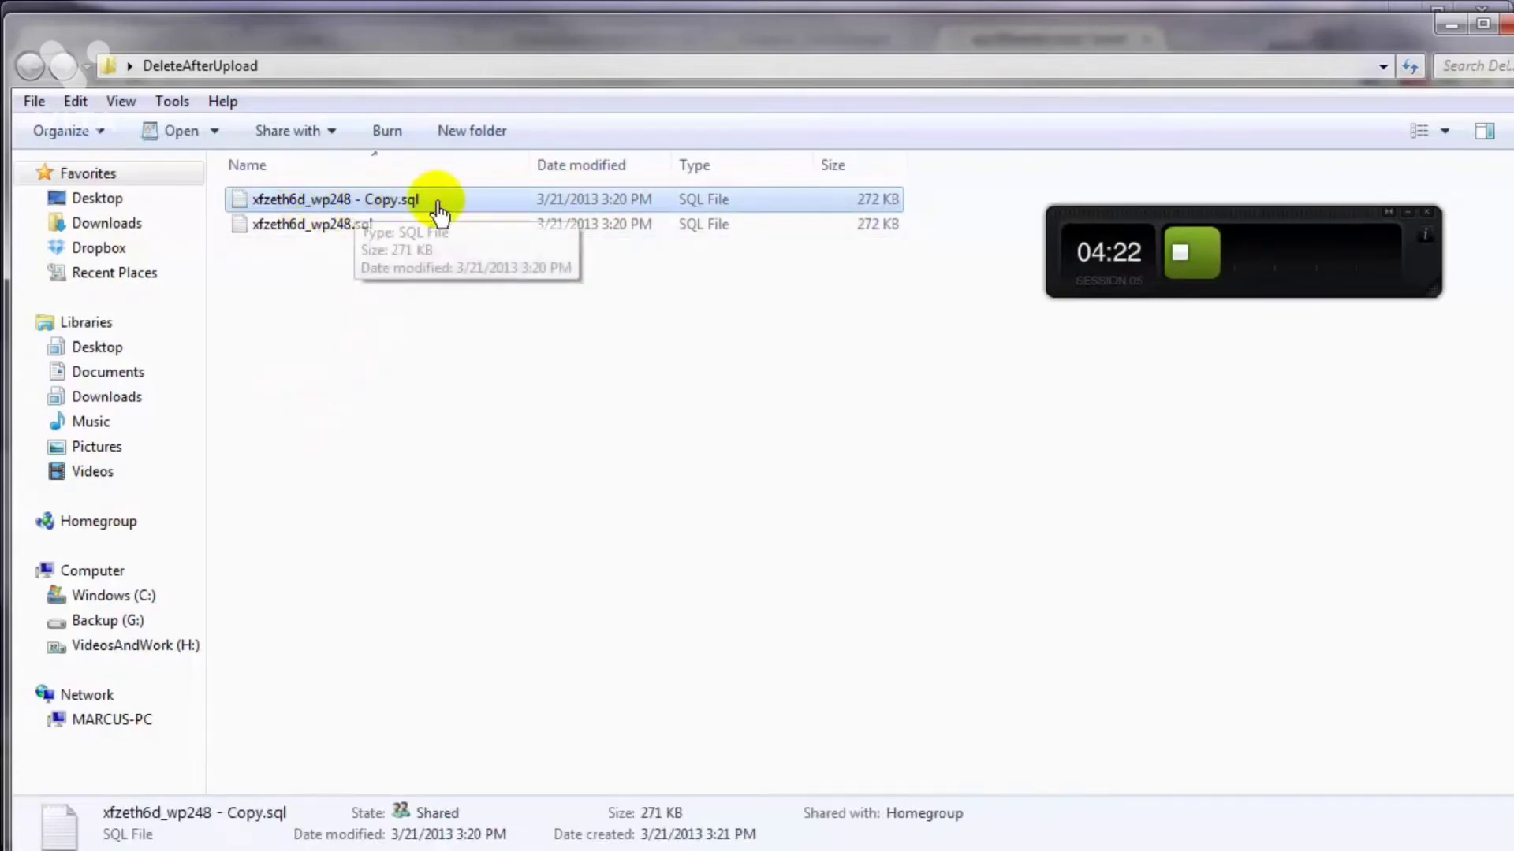
Step: Open the original xfzeth6d_wp248.sql file in WordPad
left_click(323, 227)
right_click(322, 230)
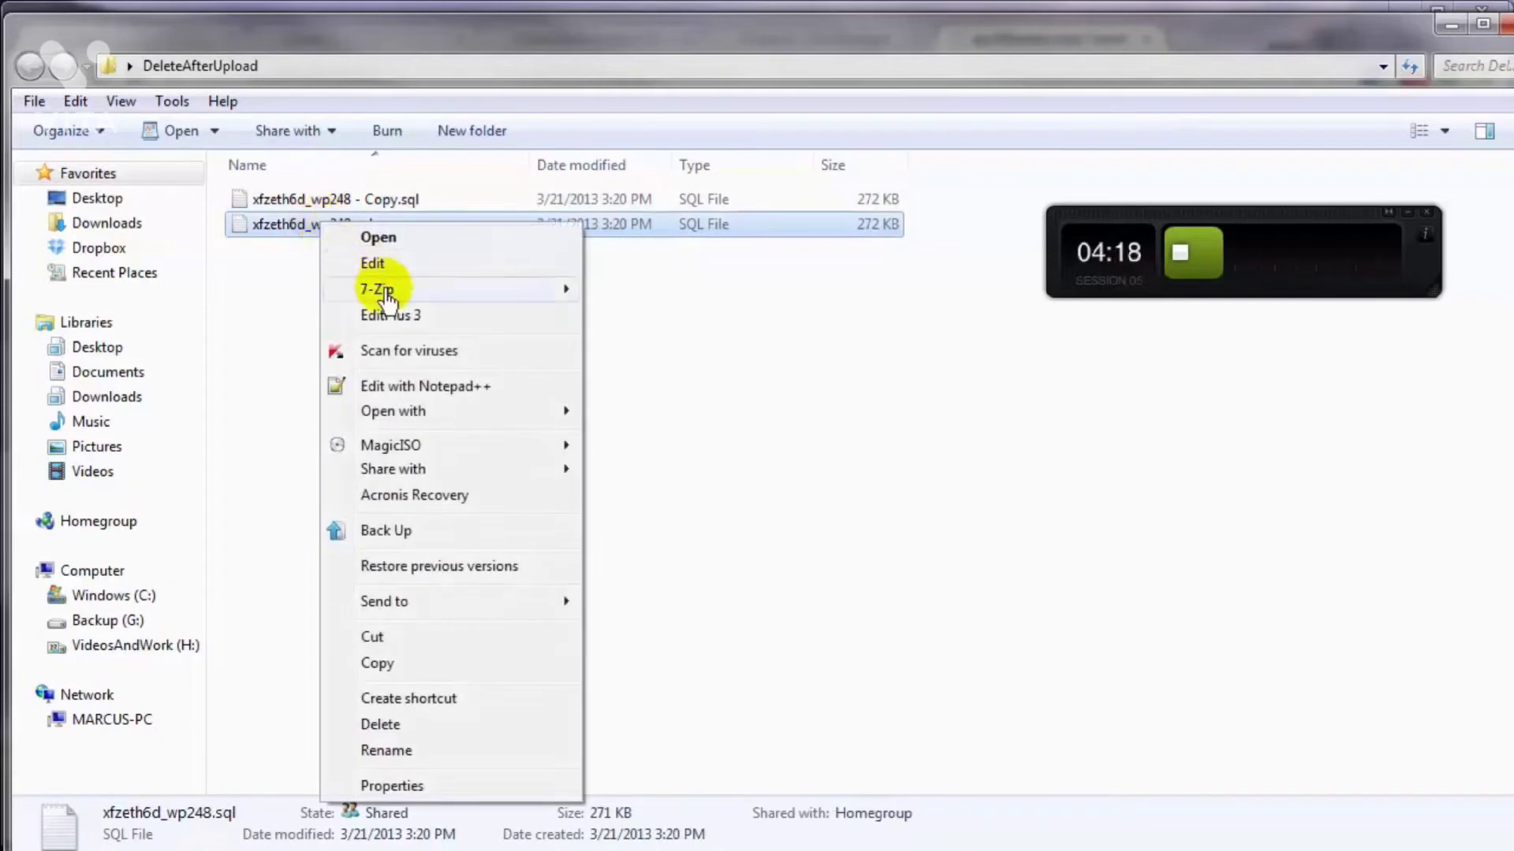
mouse_move(531, 426)
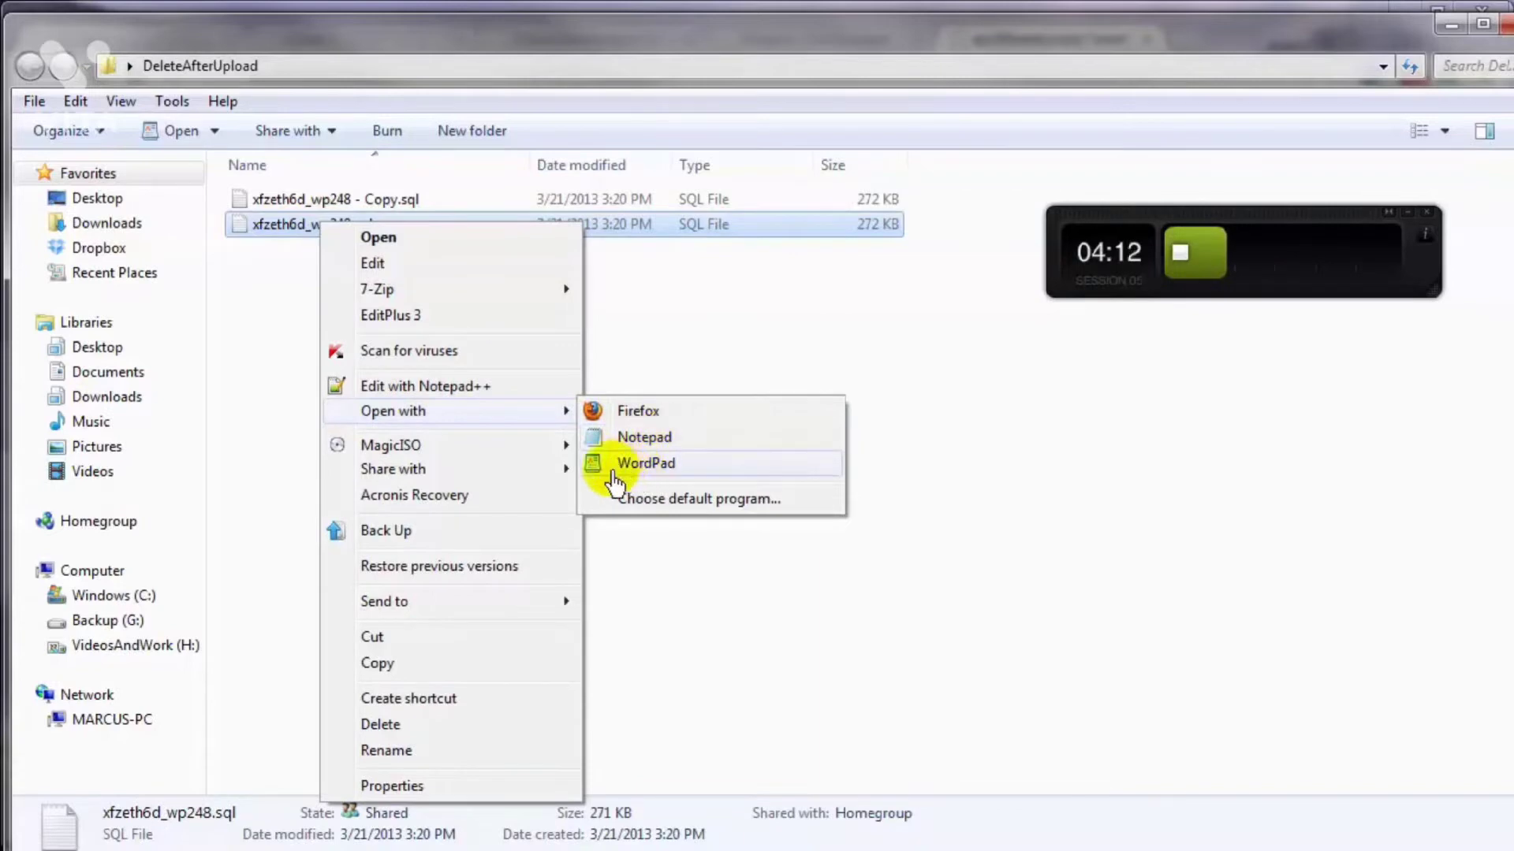
left_click(627, 466)
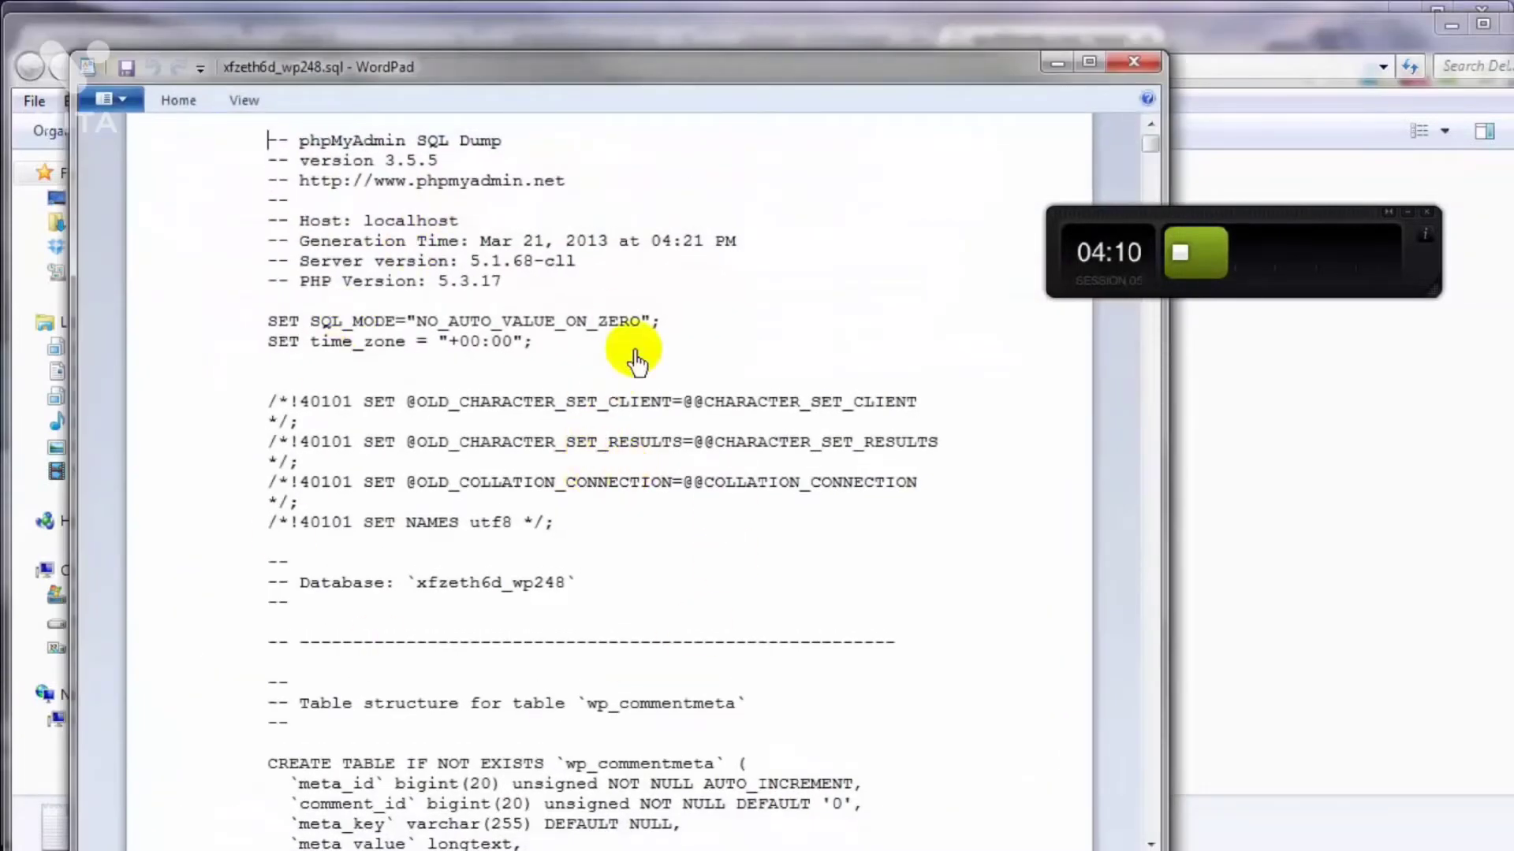
Step: Replace every occurrence of wp_ with gotu_ throughout the SQL dump
left_click(179, 102)
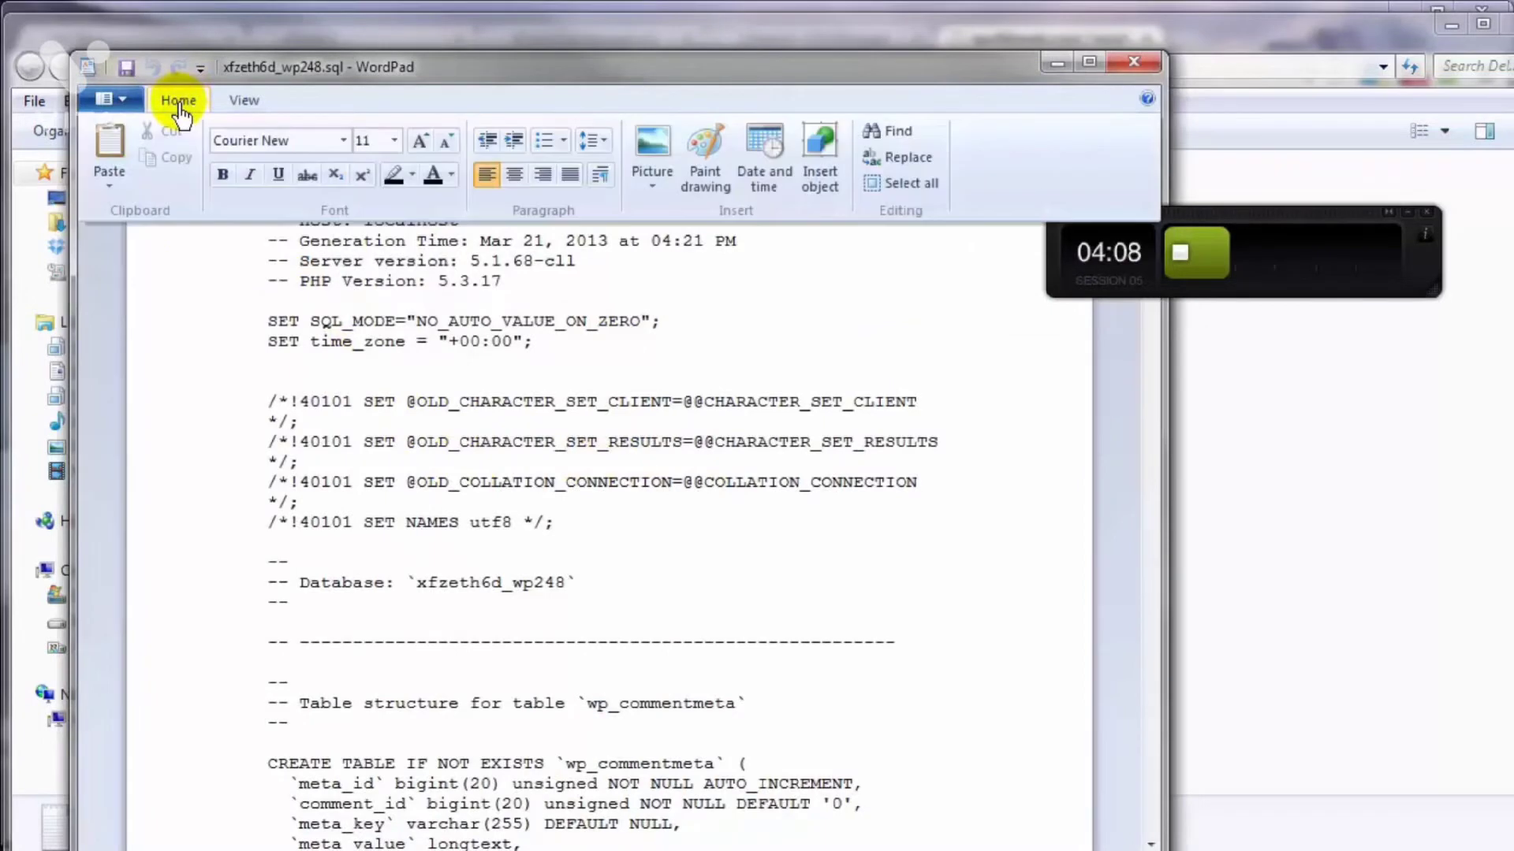
left_click(894, 161)
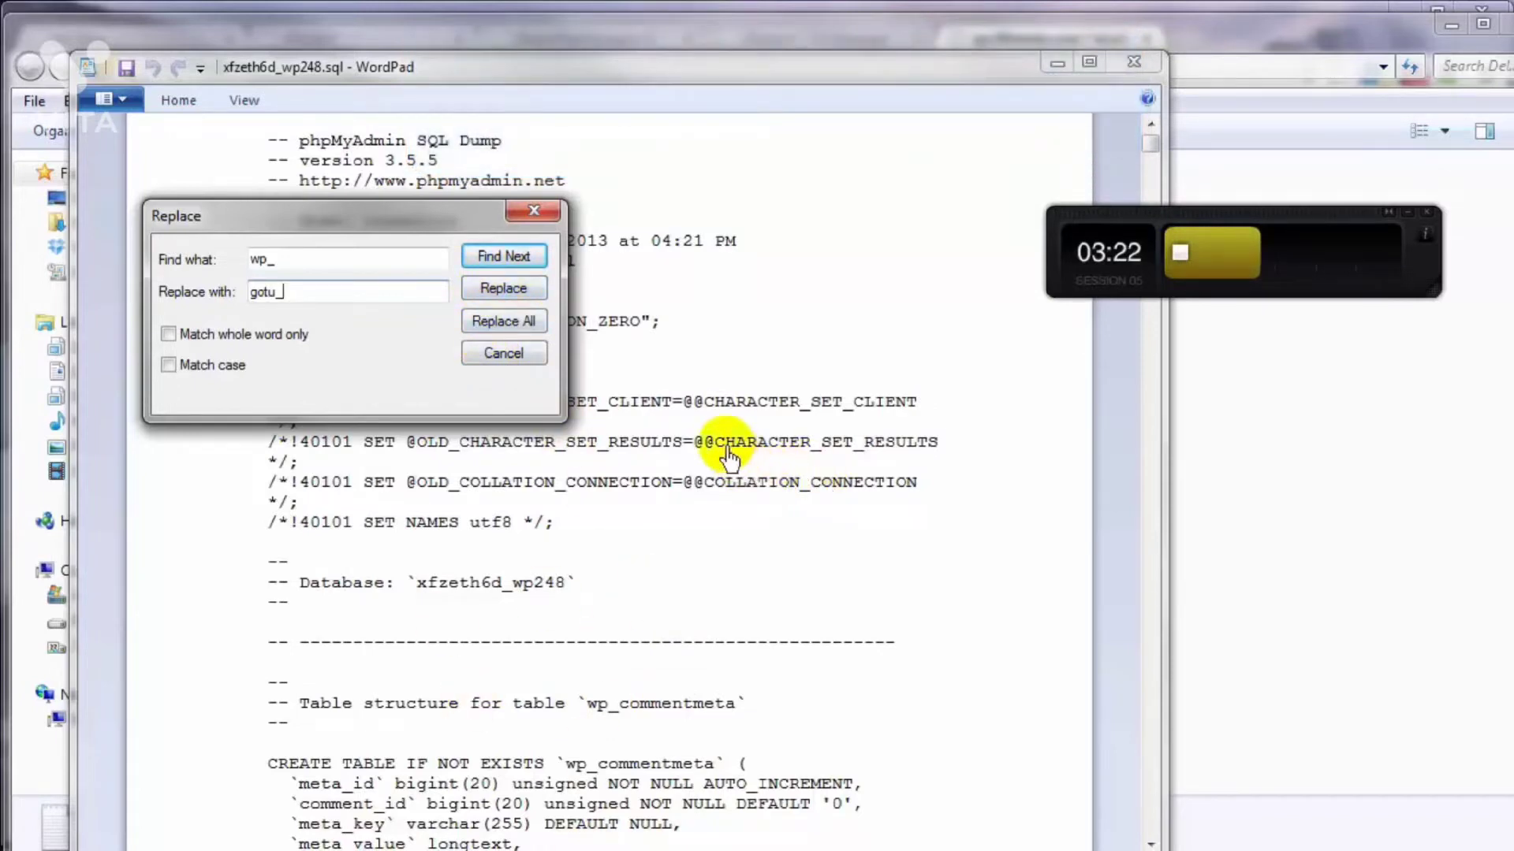
left_click(493, 321)
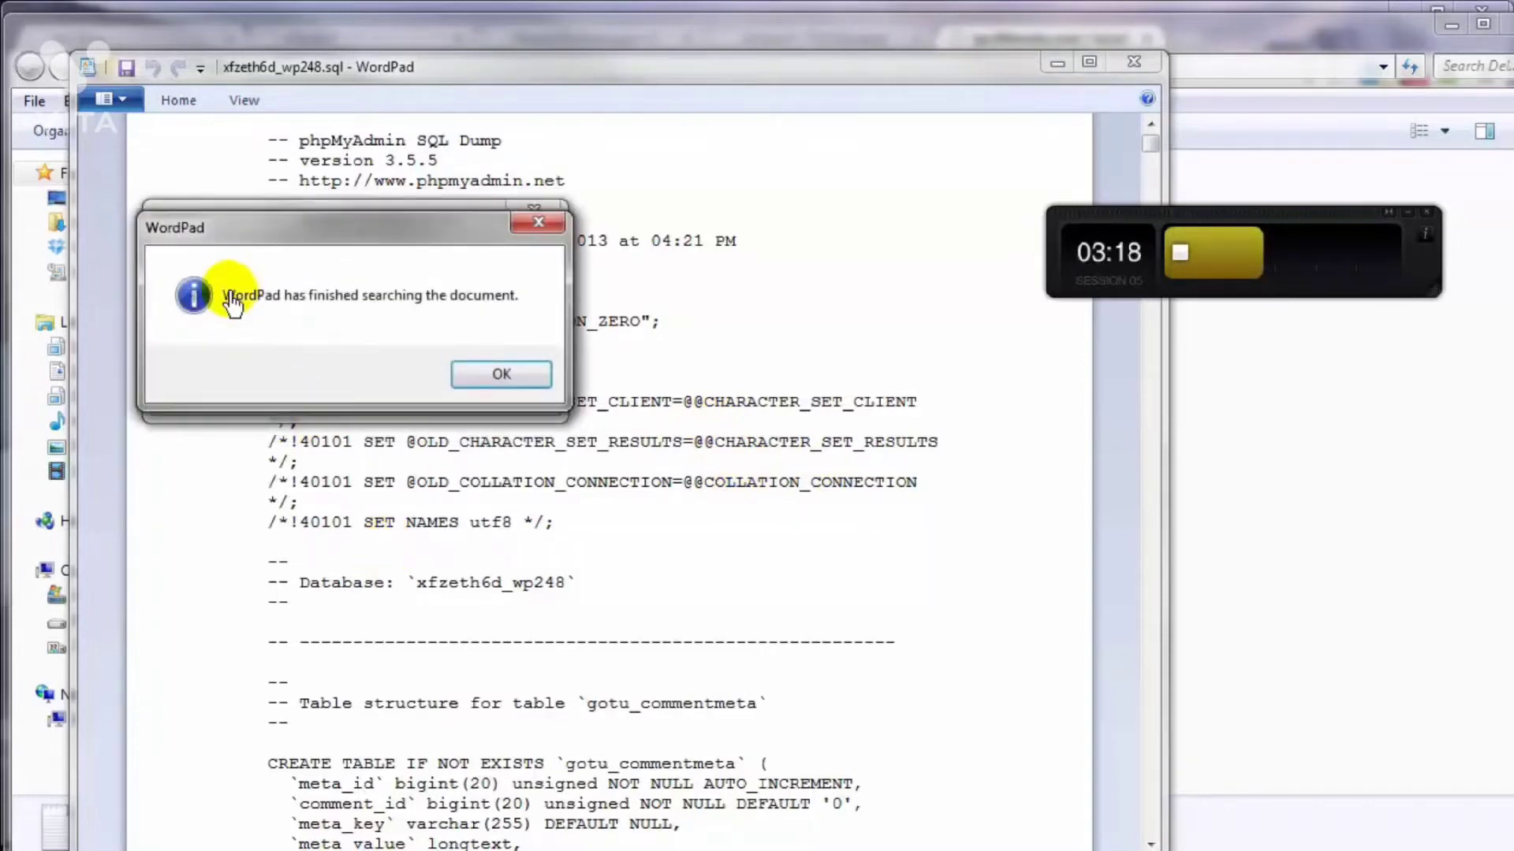
left_click(502, 377)
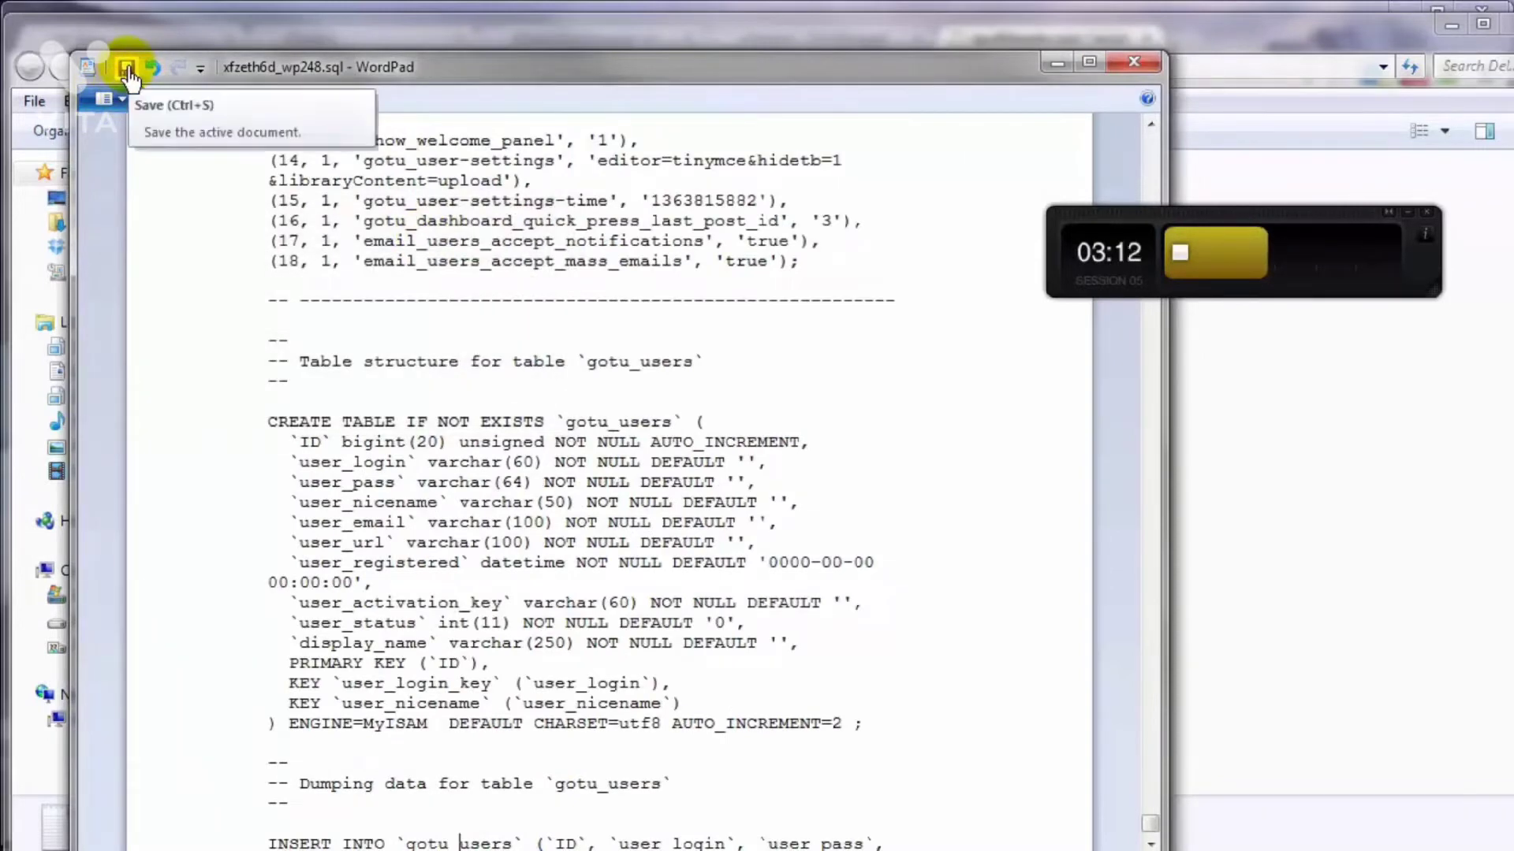
Step: Check the renamed gotu_users table statement near the end of the dump, then save and close the SQL file
double_click(587, 426)
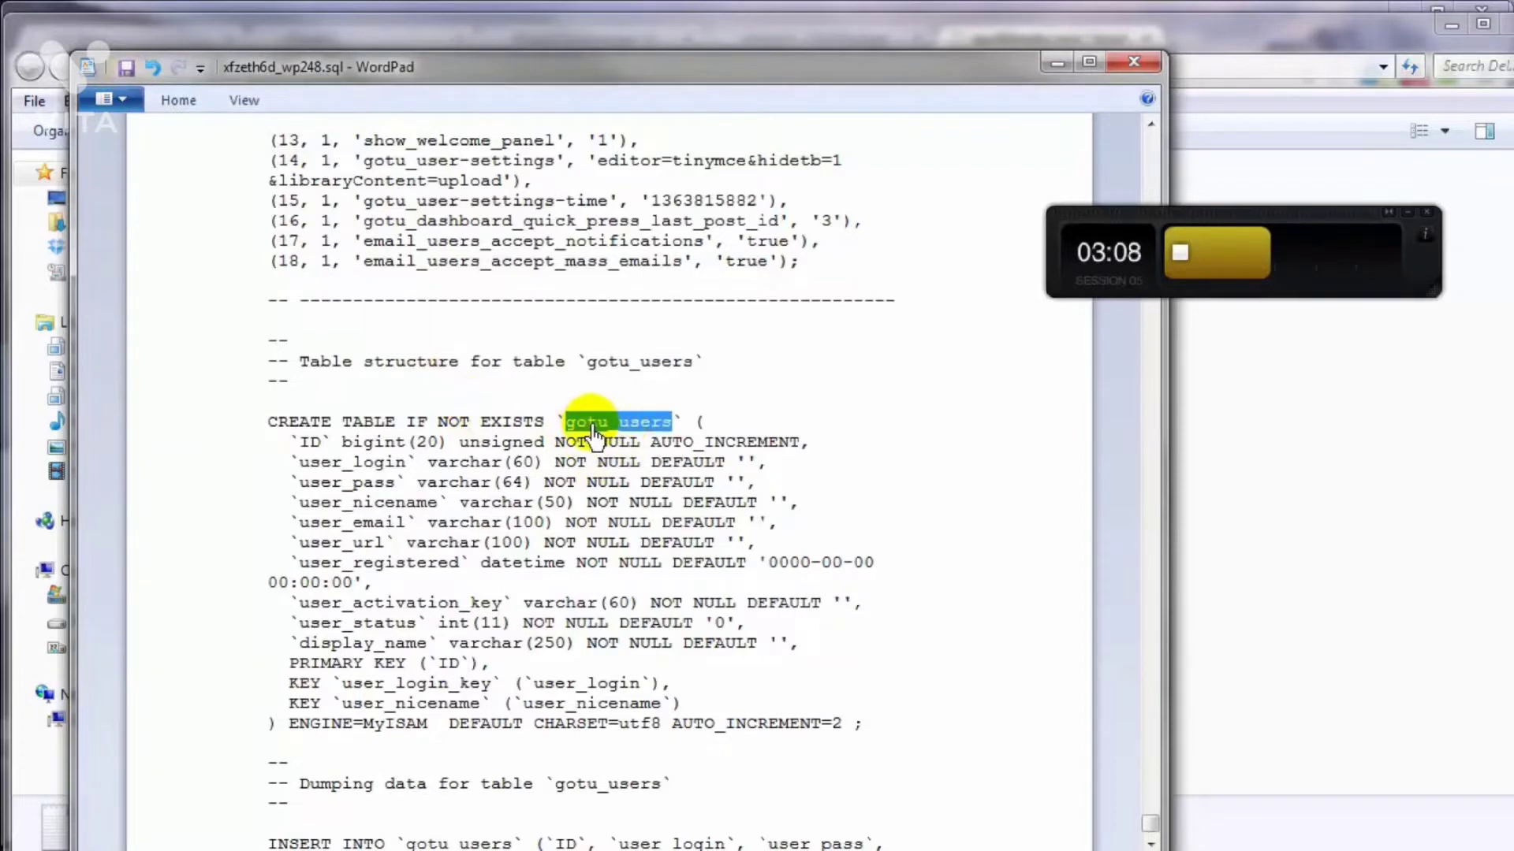
scroll(126, 74, "down", 3)
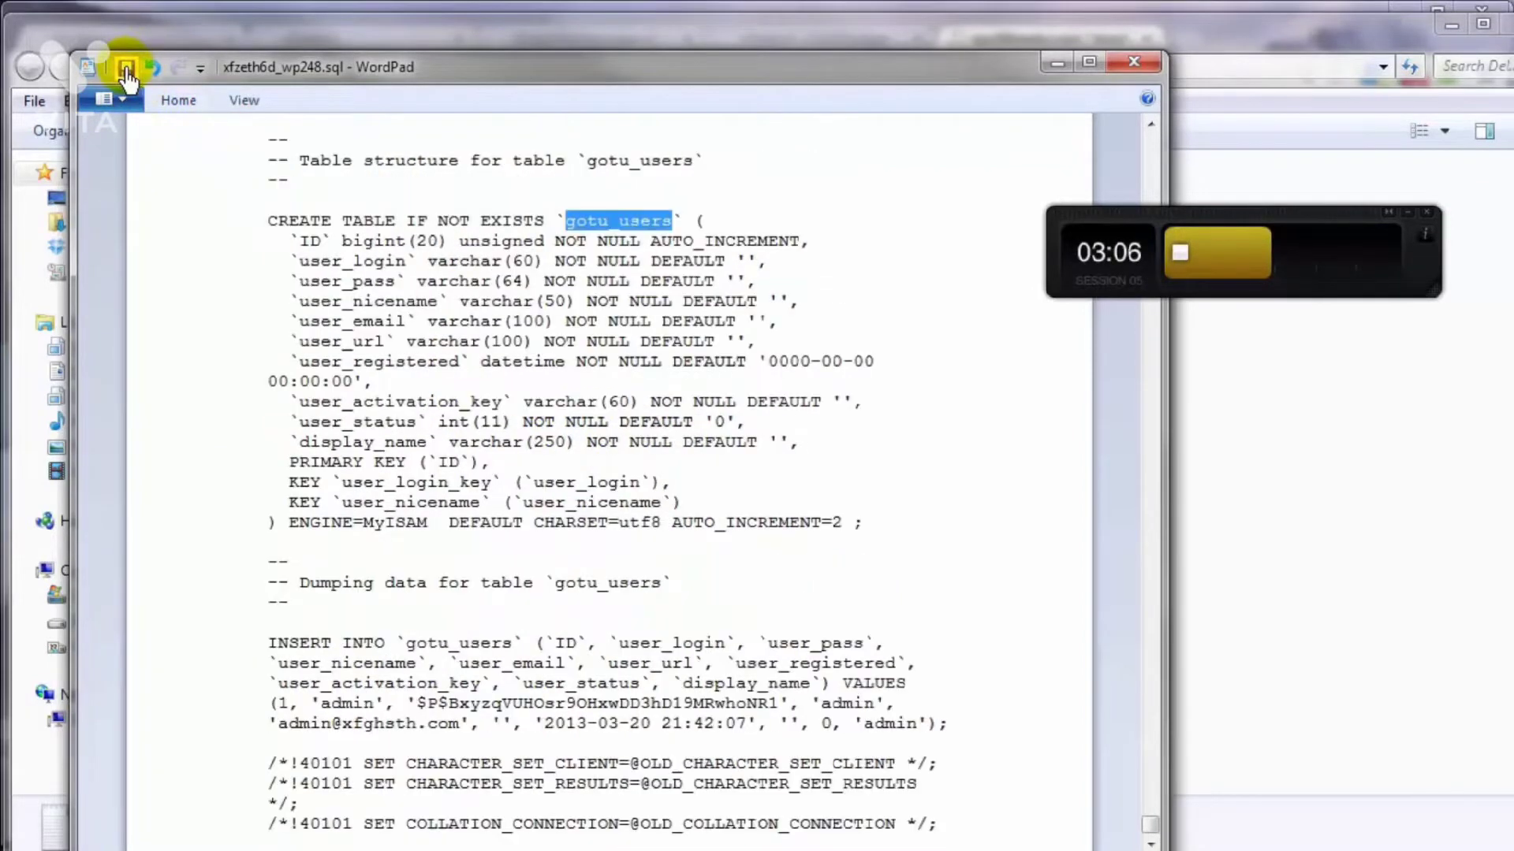
left_click(1133, 63)
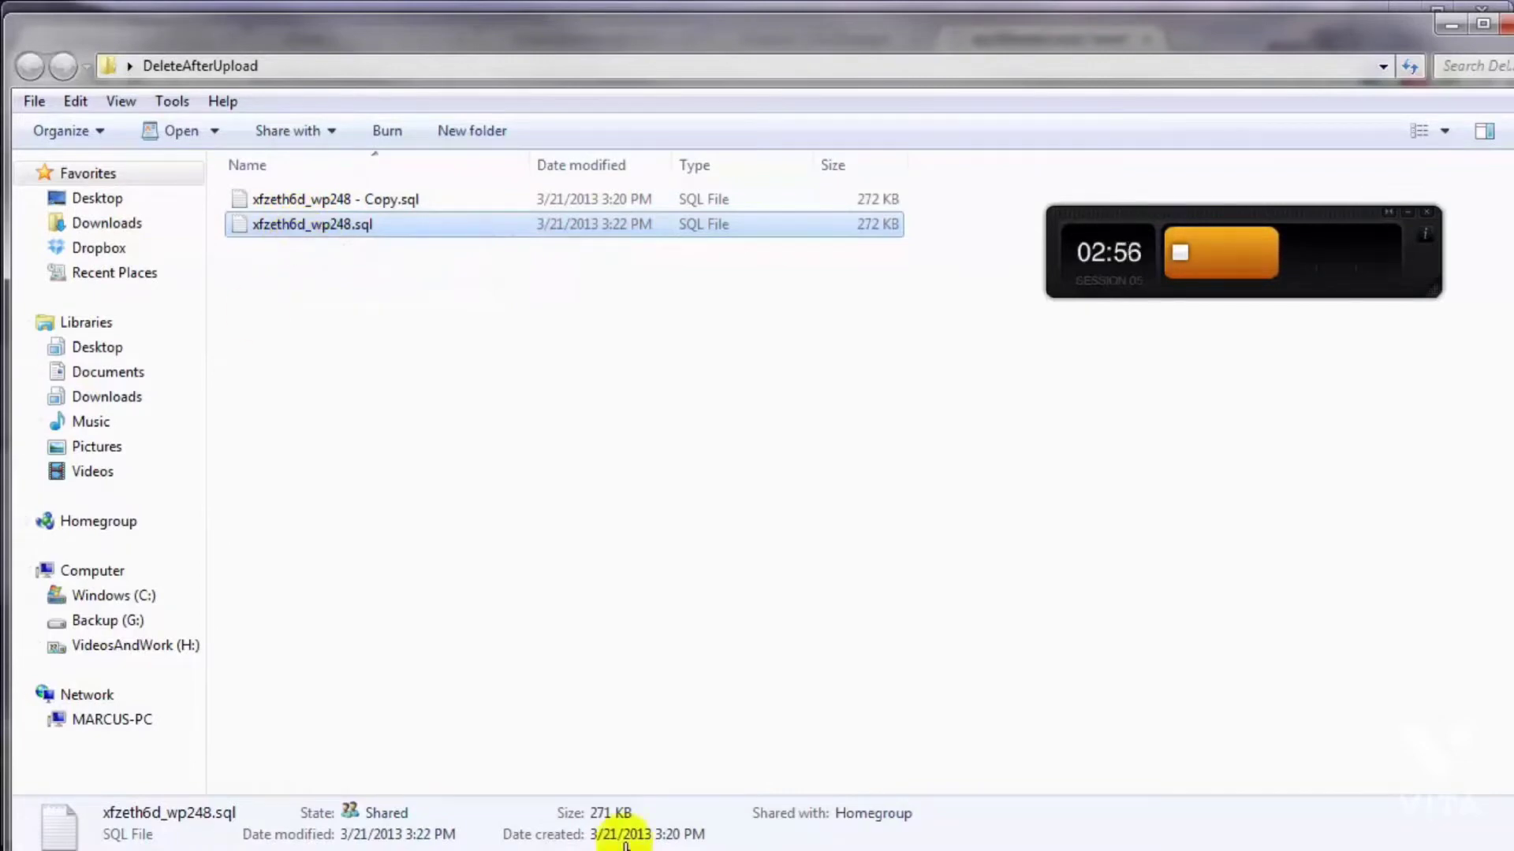
Step: Return to phpMyAdmin in the browser and drop all the wp_ tables from the _wp248 database
left_click(1449, 32)
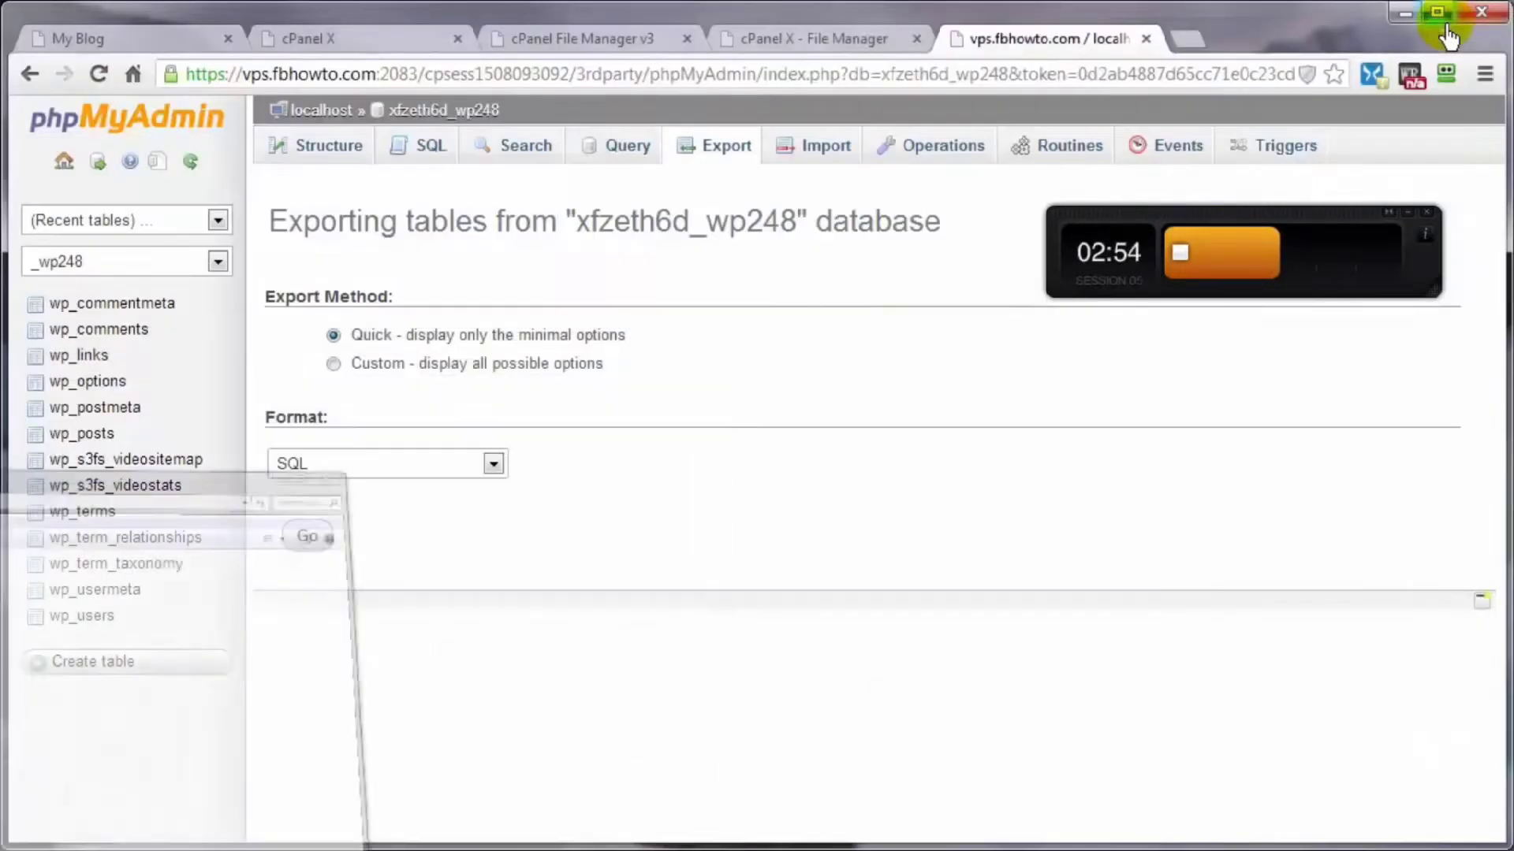
left_click(410, 112)
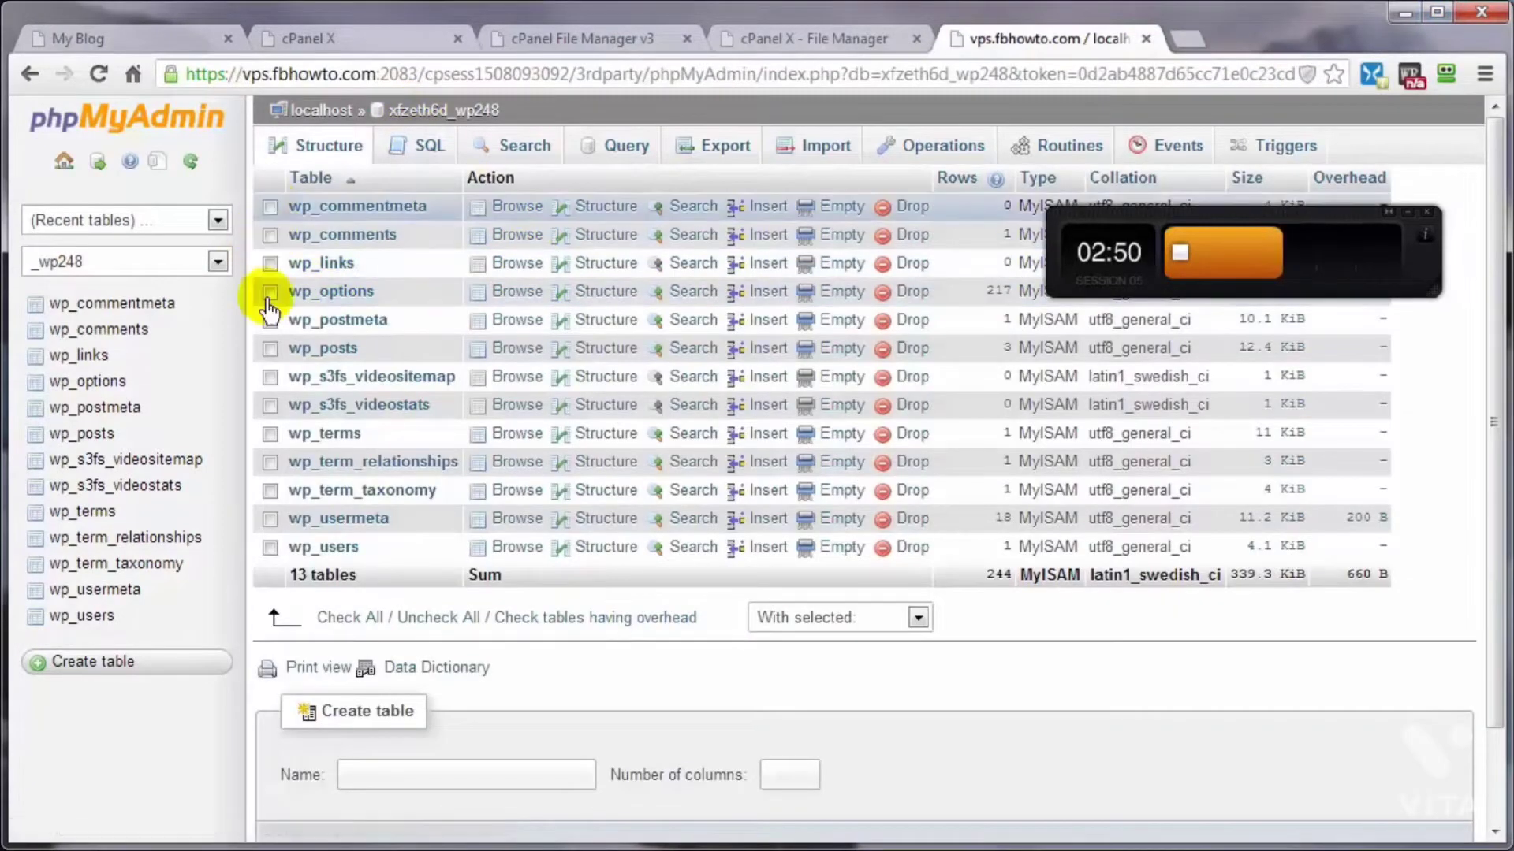
left_click(345, 621)
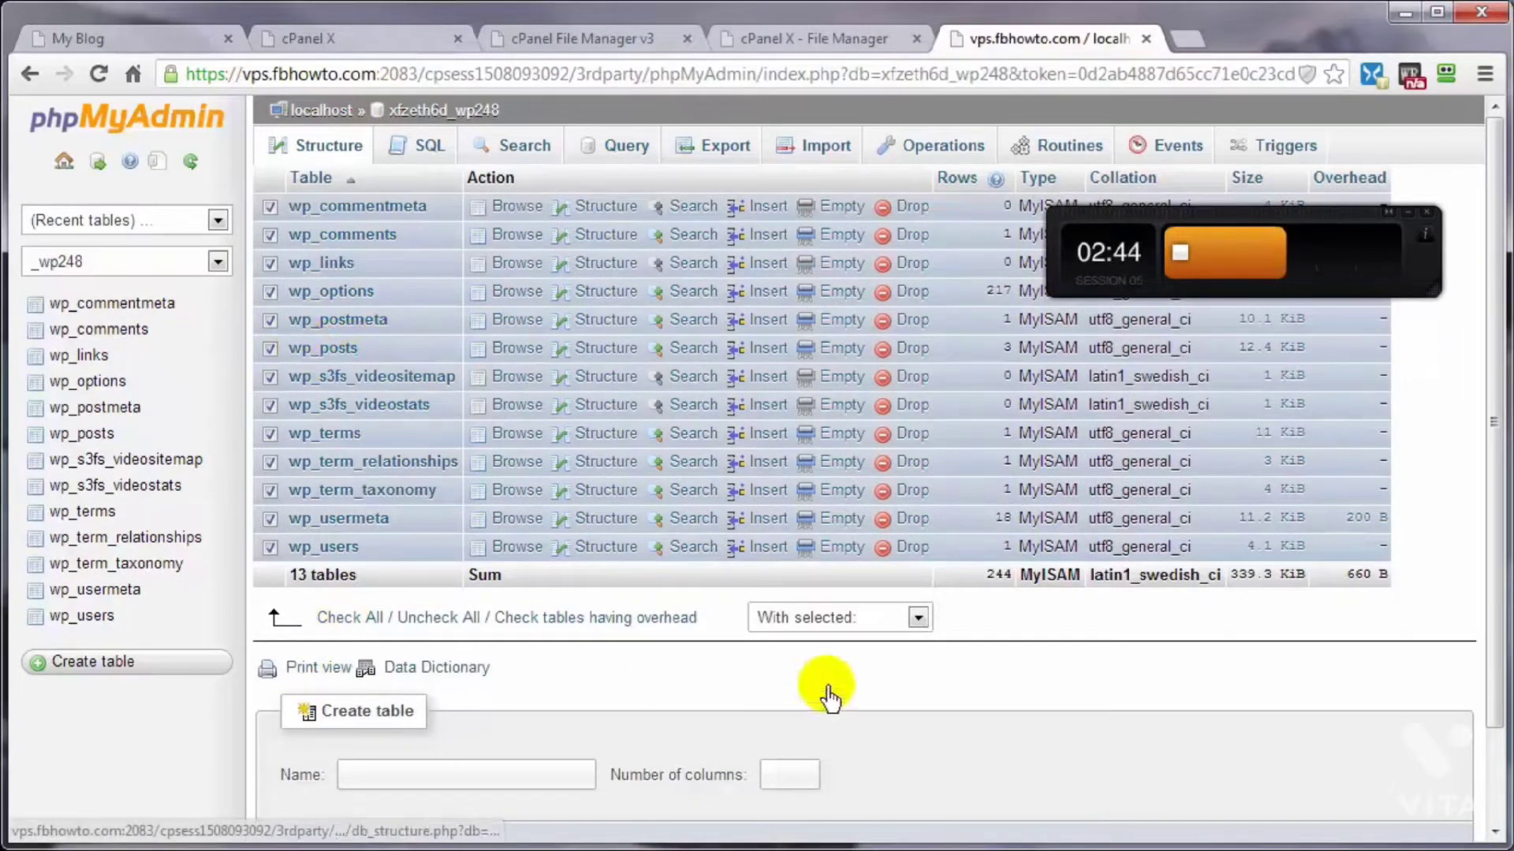
left_click(917, 618)
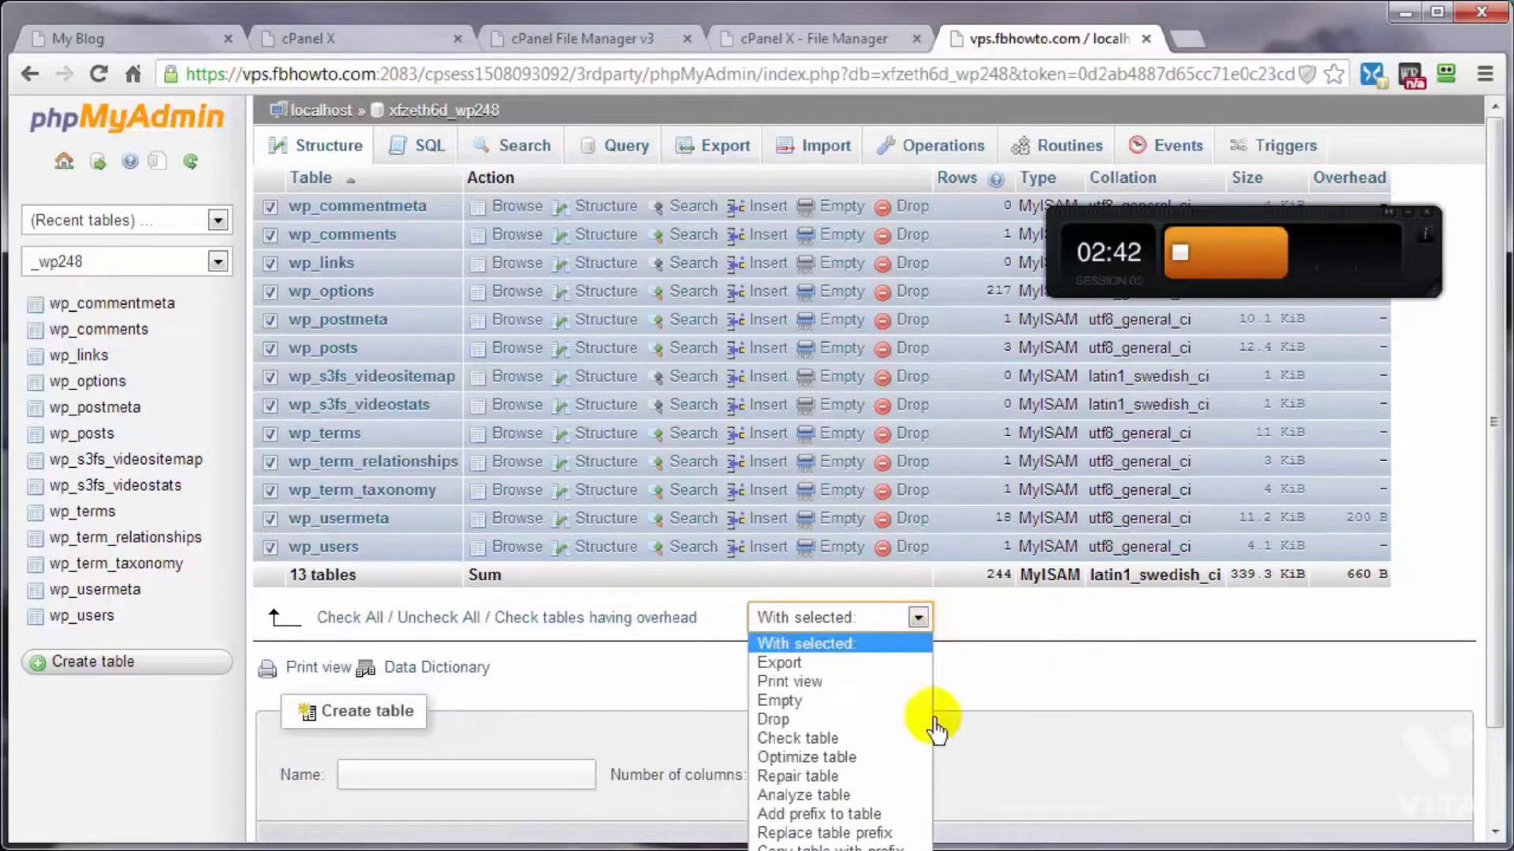
left_click(835, 719)
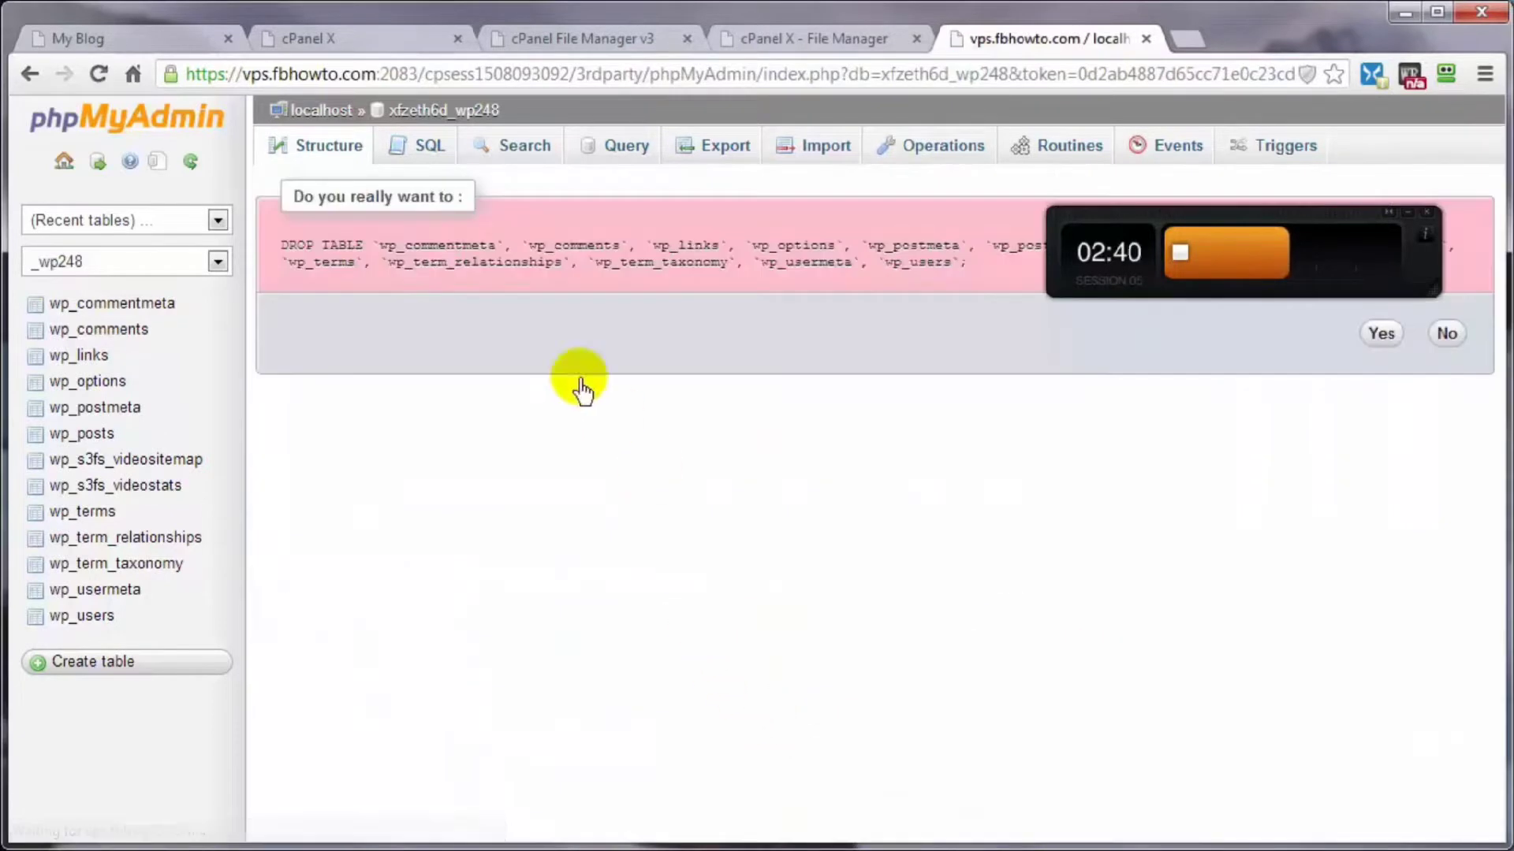
left_click(1385, 335)
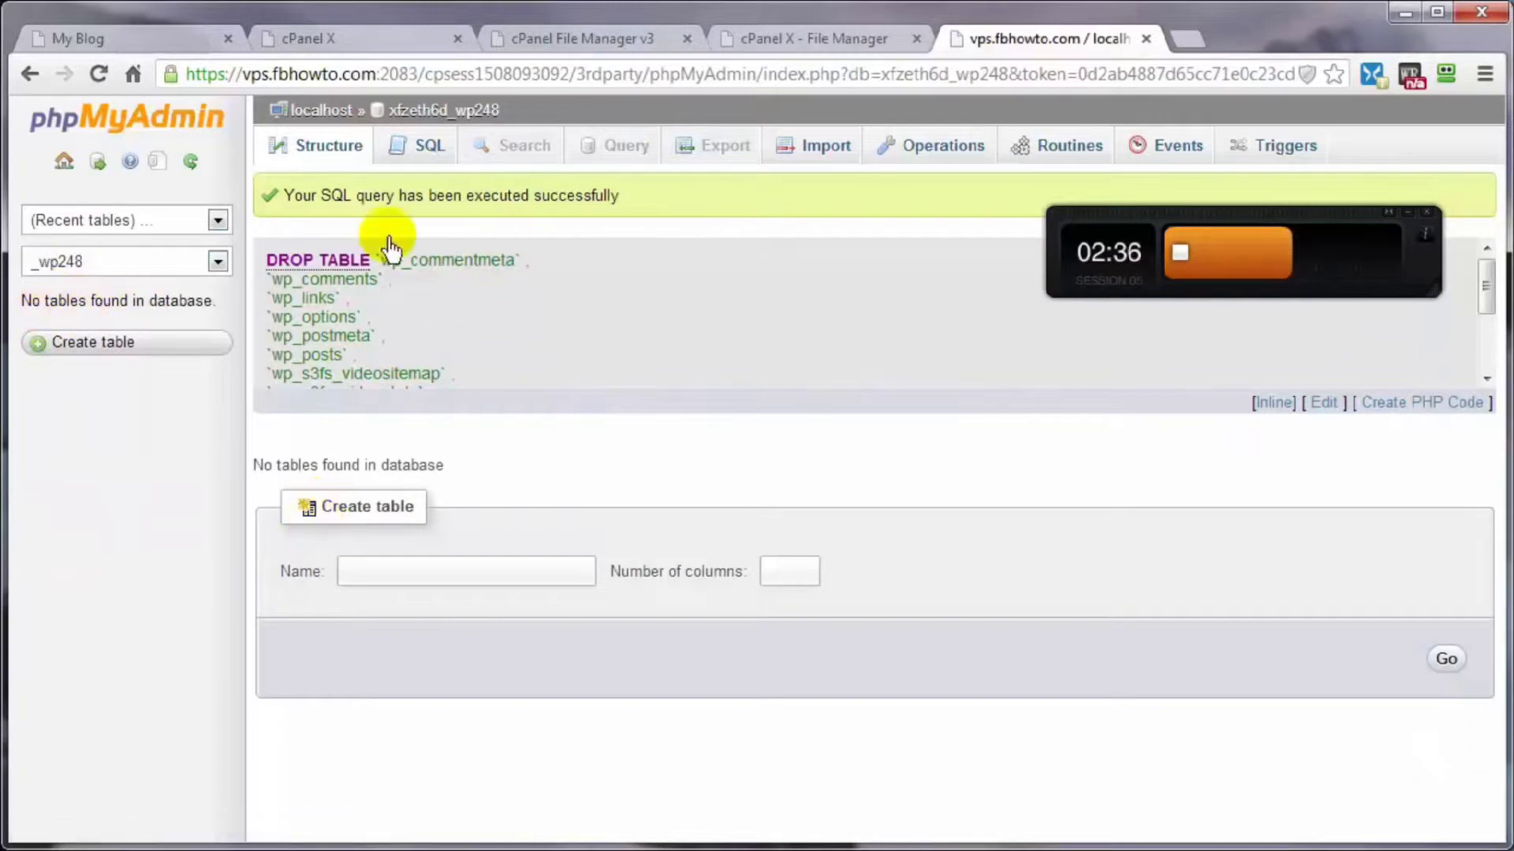
Step: Import the edited xfzeth6d_wp248.sql file into the emptied _wp248 database in SQL format
left_click(822, 149)
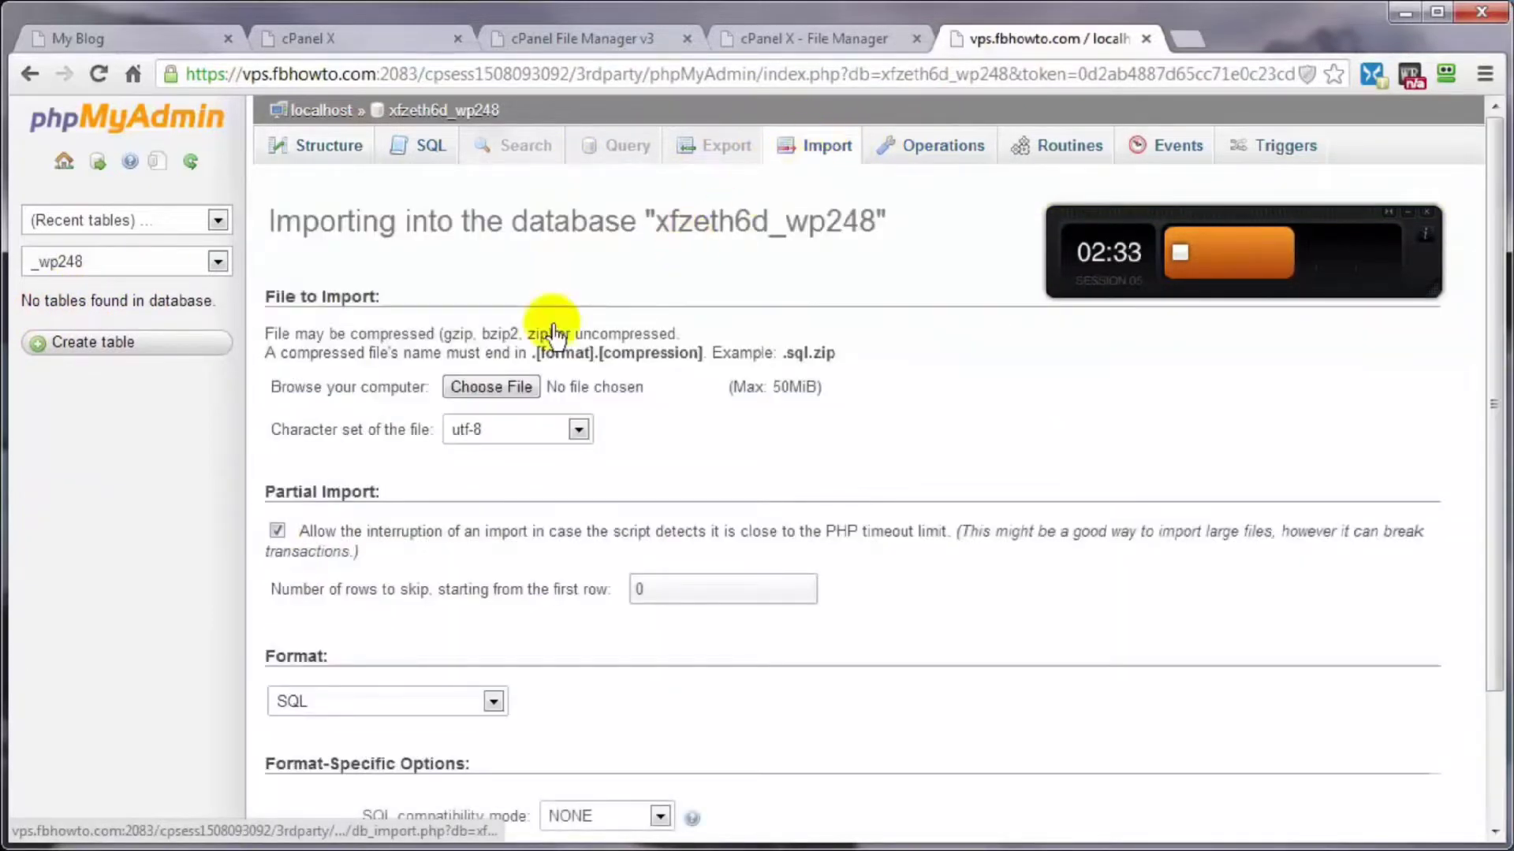
left_click(468, 386)
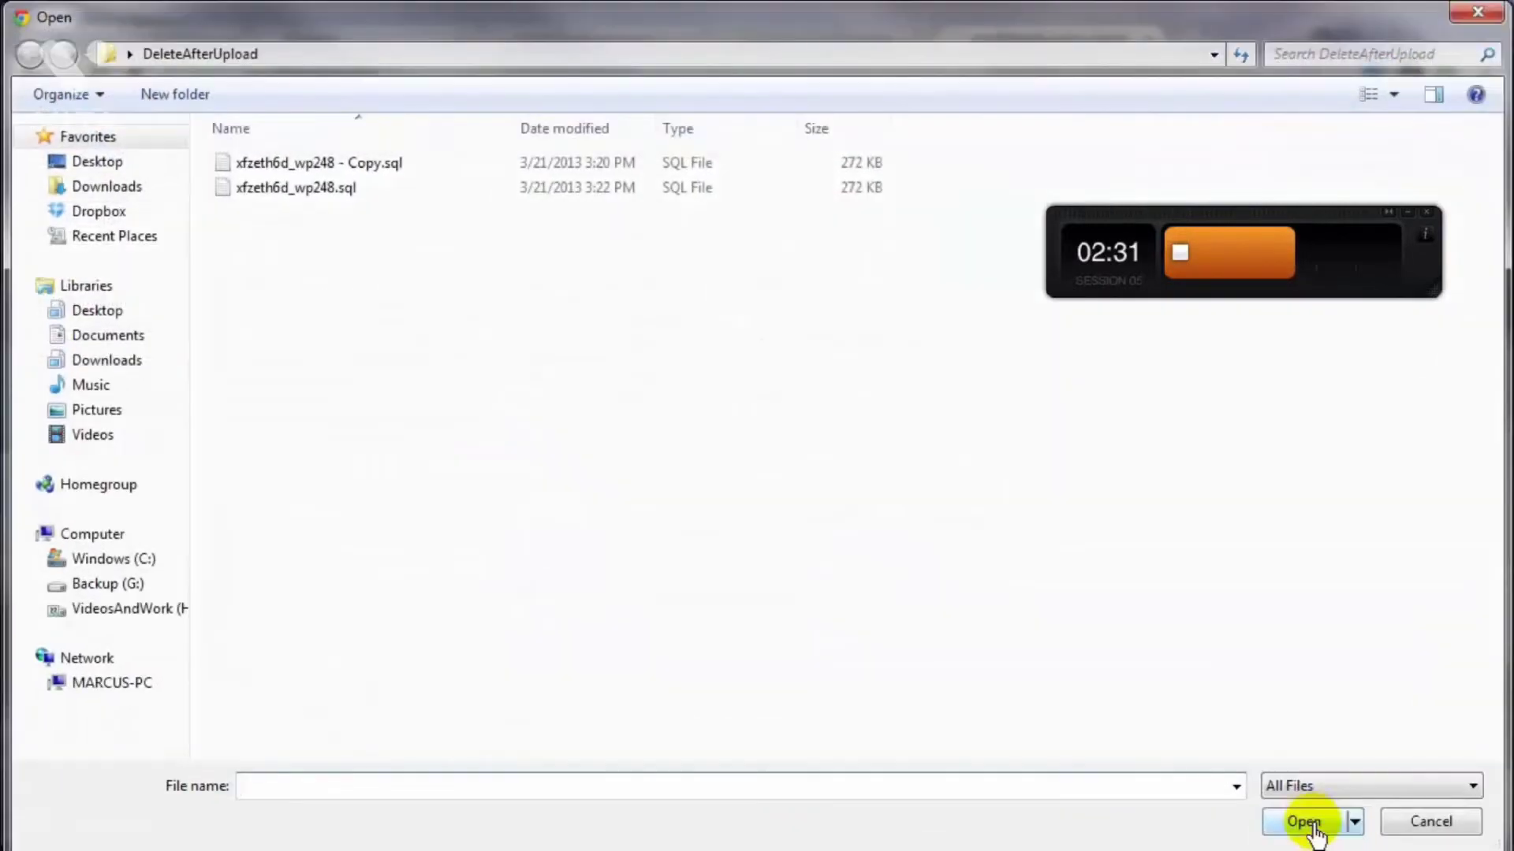
left_click(274, 193)
double_click(274, 193)
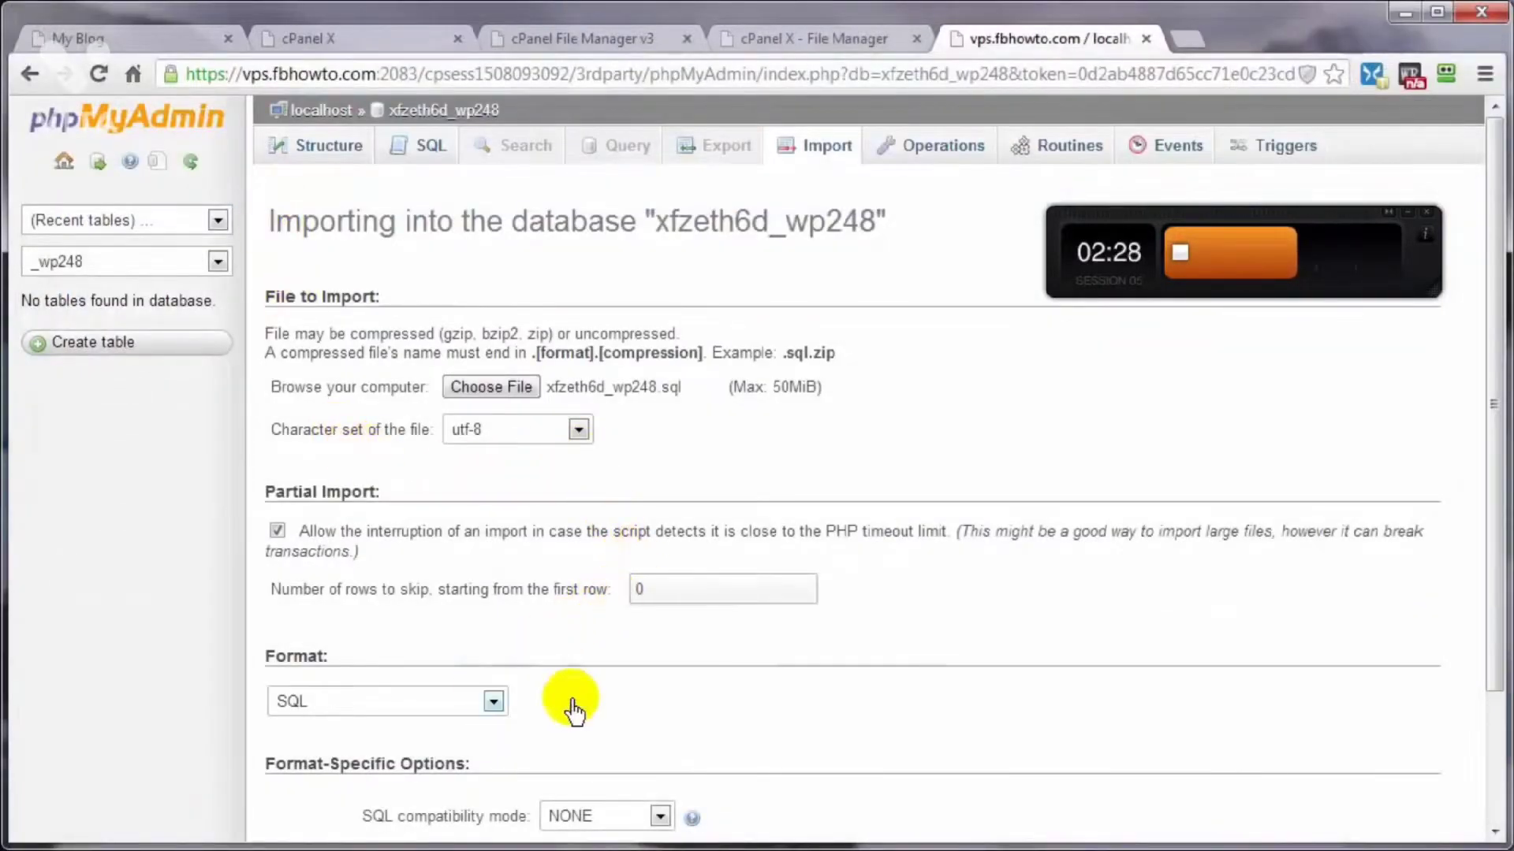
scroll(567, 702, "down", 2)
left_click(308, 752)
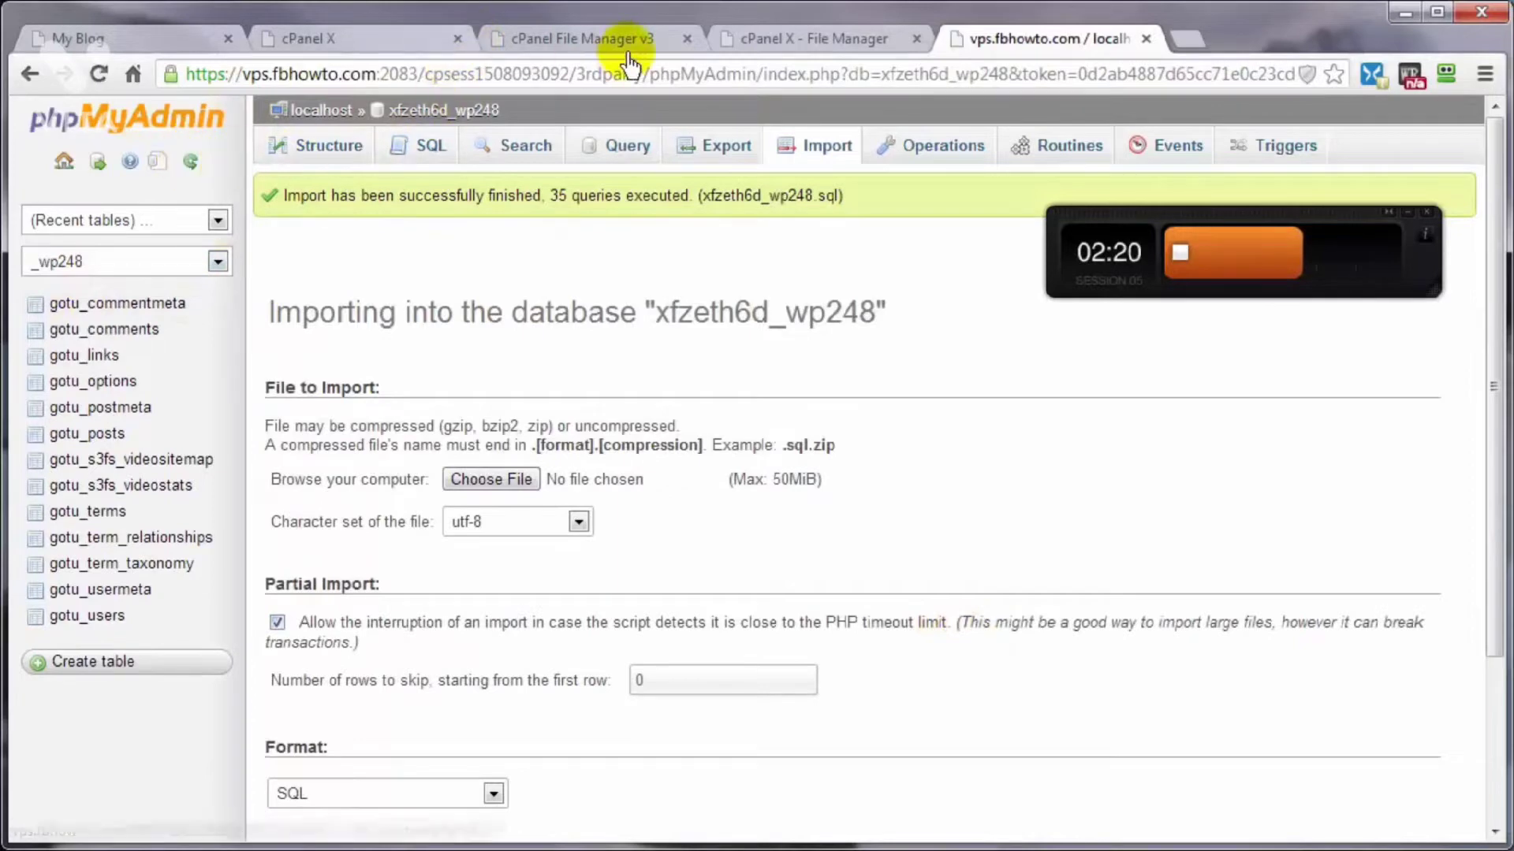
Step: Change the $table_prefix value in wp-config.php to gotu_ and save the file
left_click(583, 41)
left_click(786, 48)
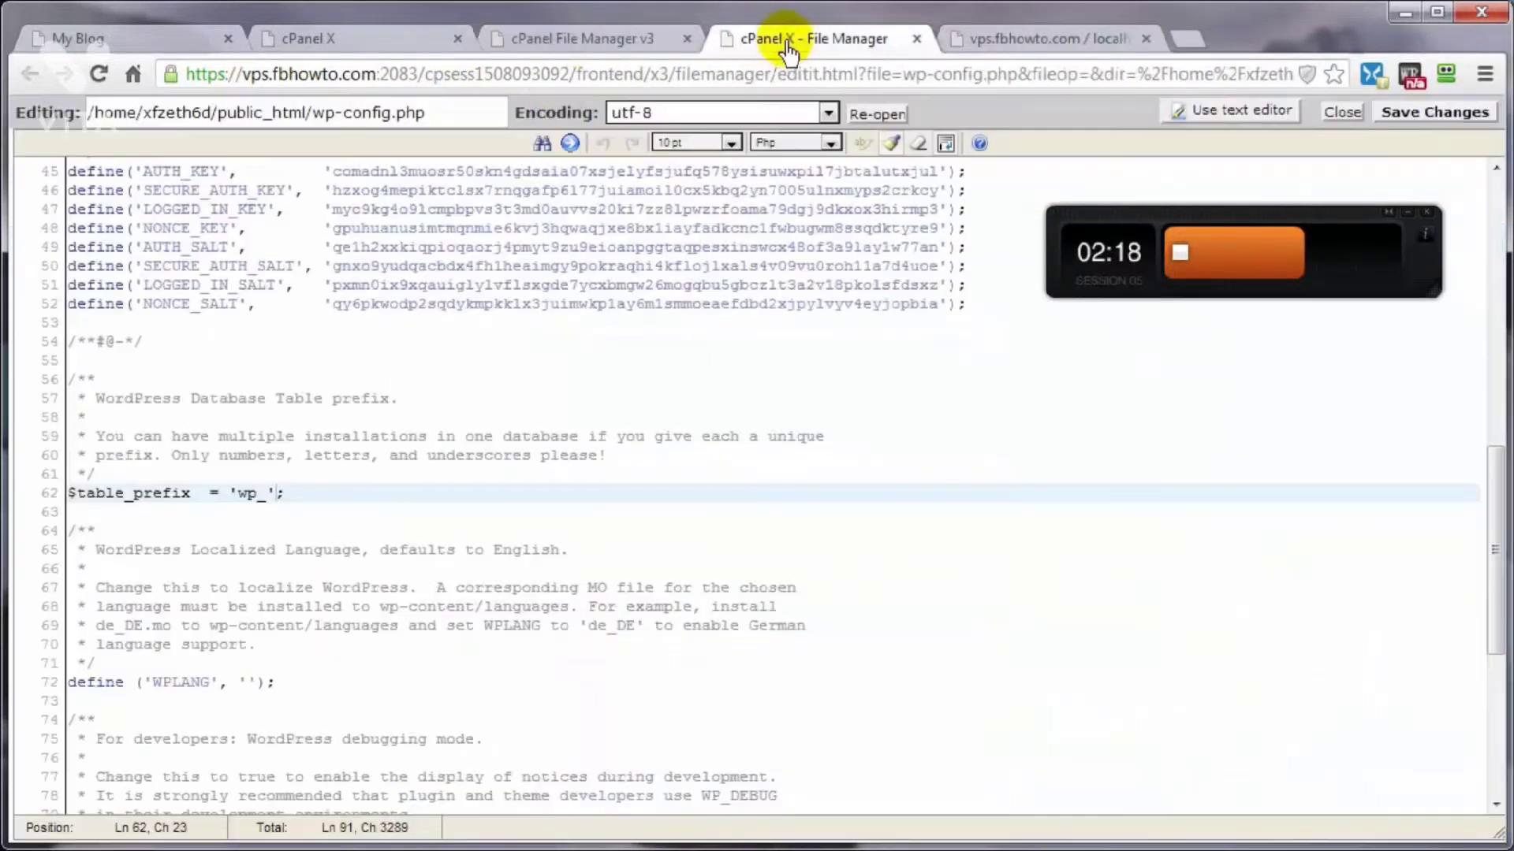
double_click(242, 494)
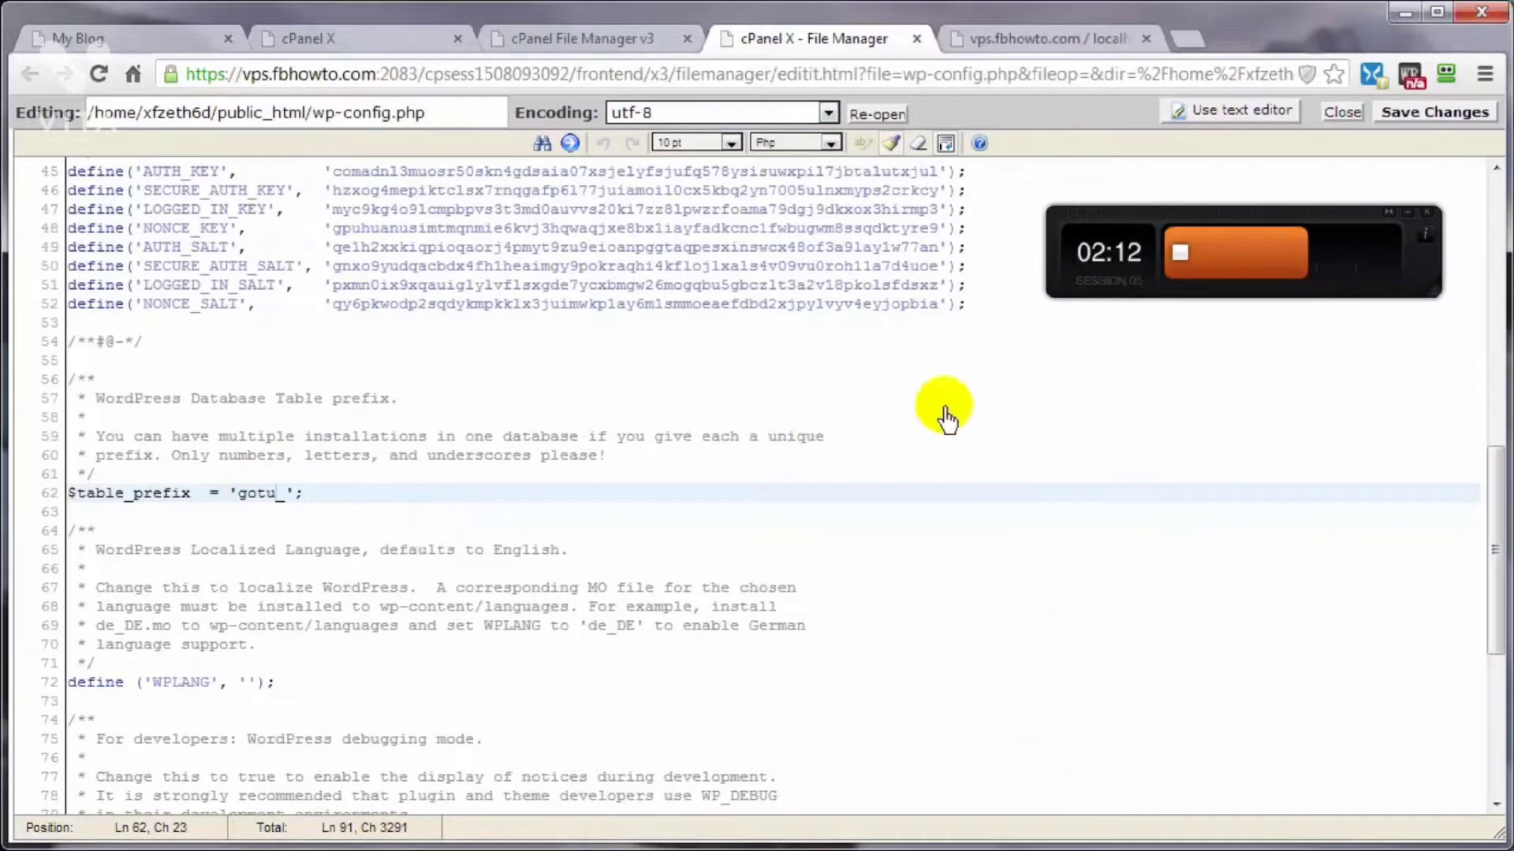
left_click(1400, 114)
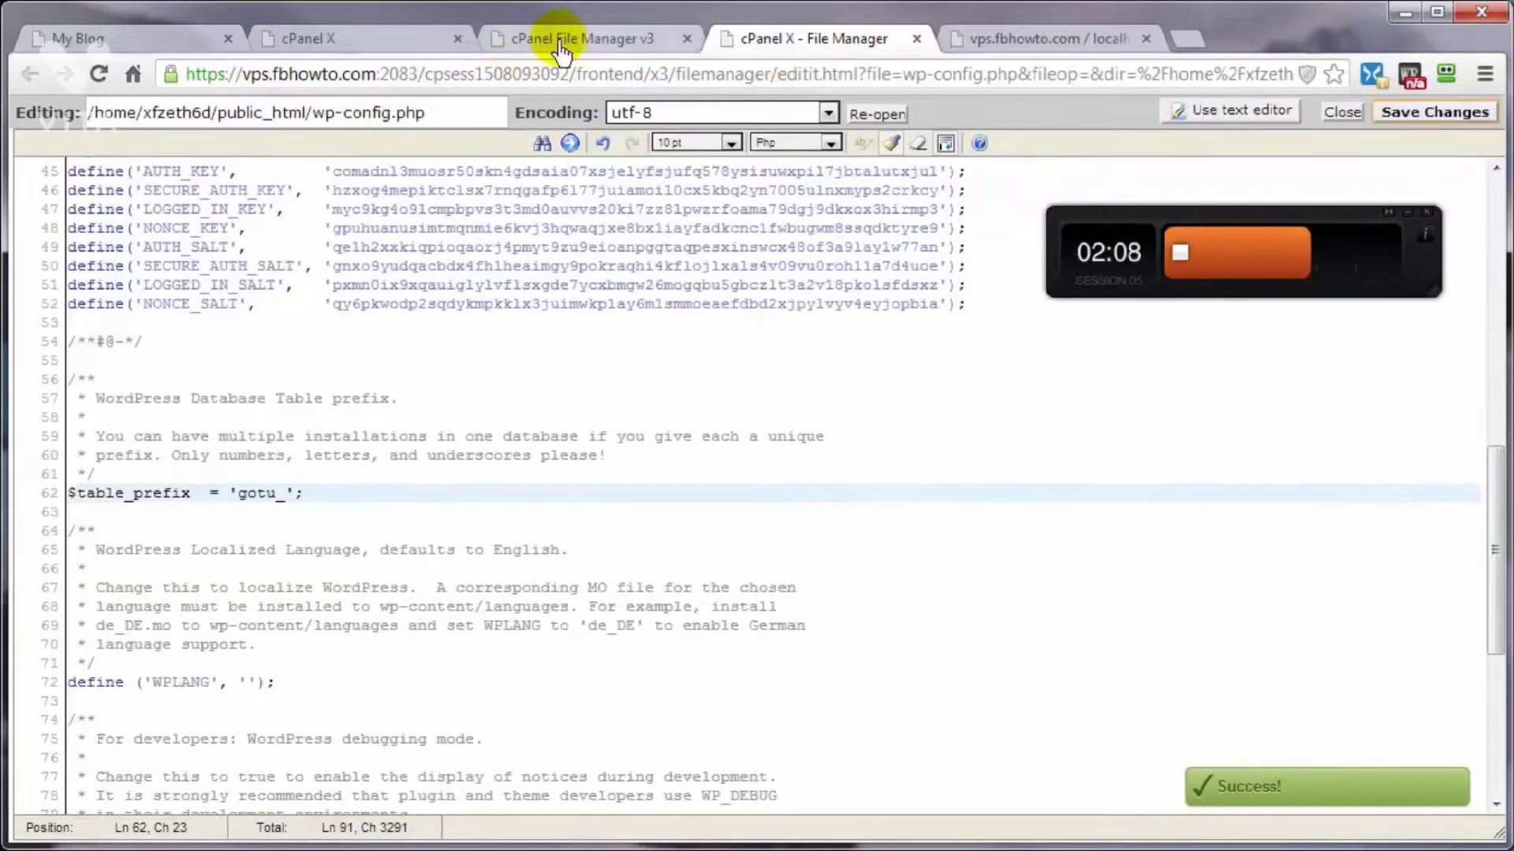
Step: Reload the My Blog site and open its Sample Page to check that the site works
left_click(104, 38)
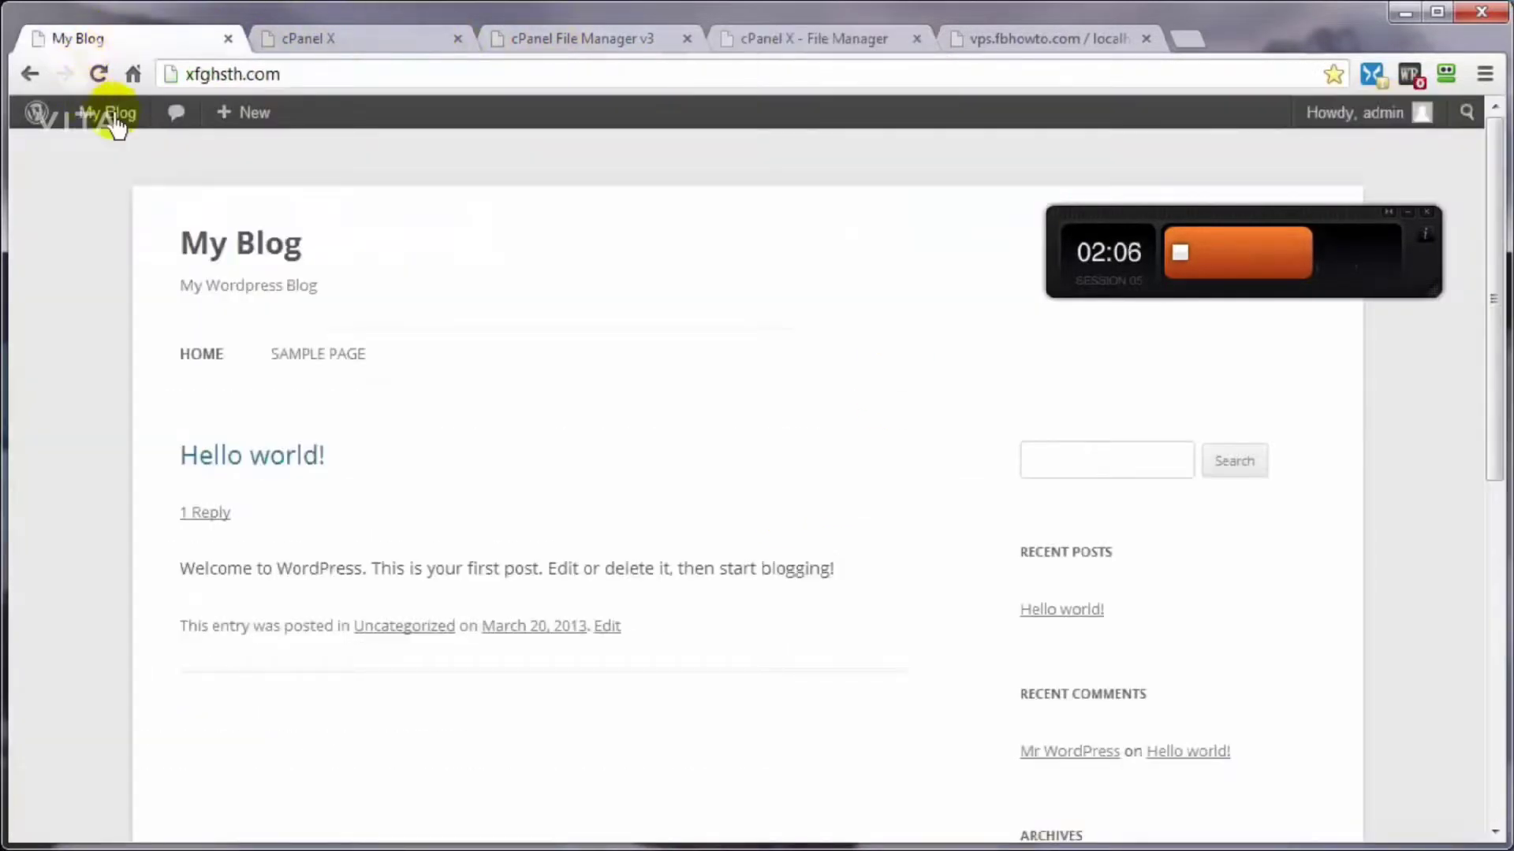
left_click(98, 74)
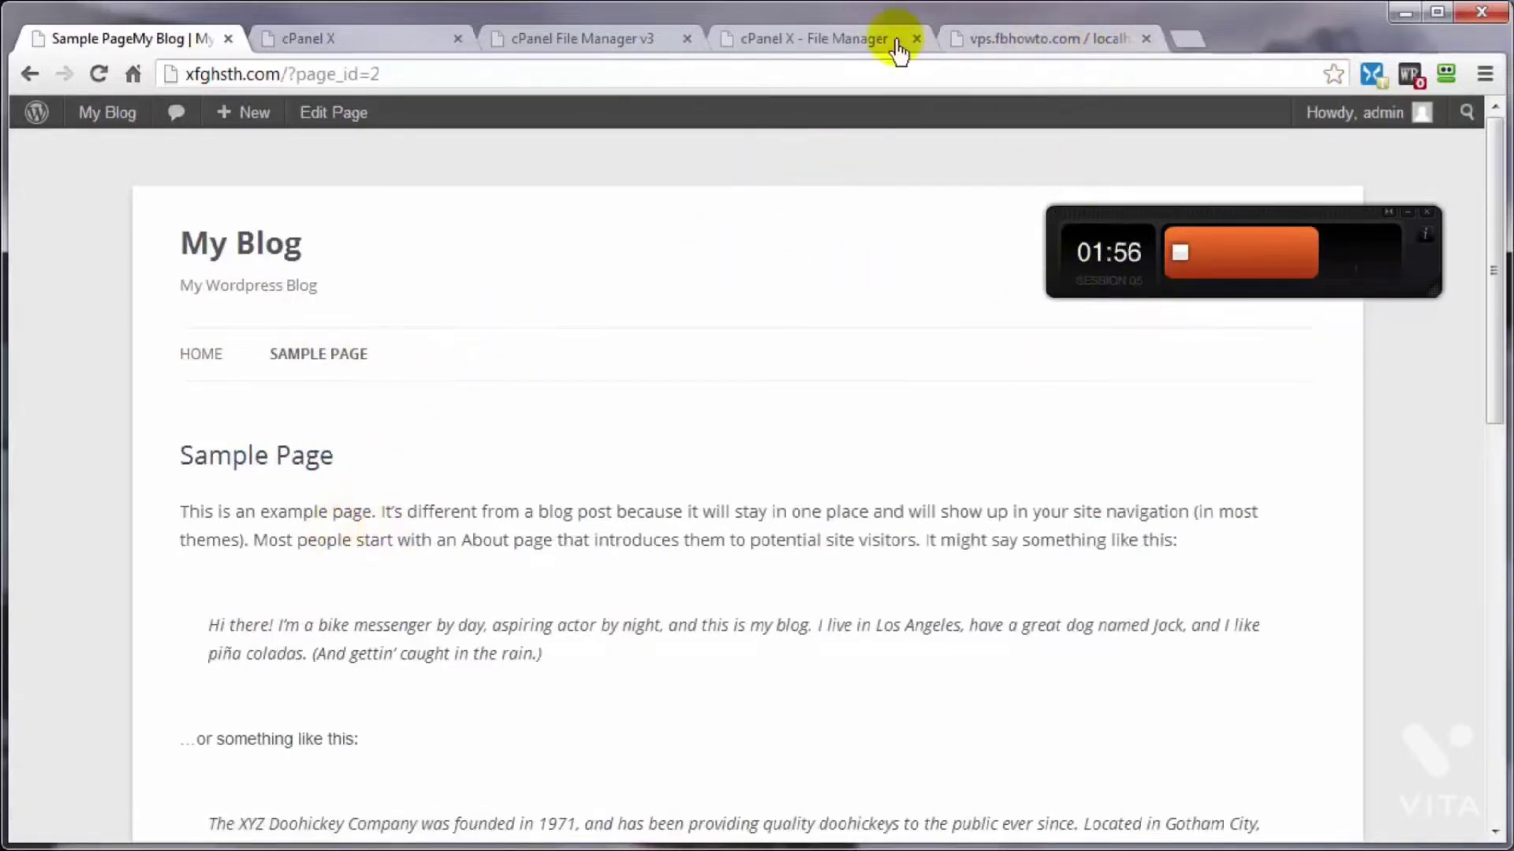
Step: In phpMyAdmin, select all gotu_ tables of the _wp248 database and start replacing their table prefix
left_click(1021, 41)
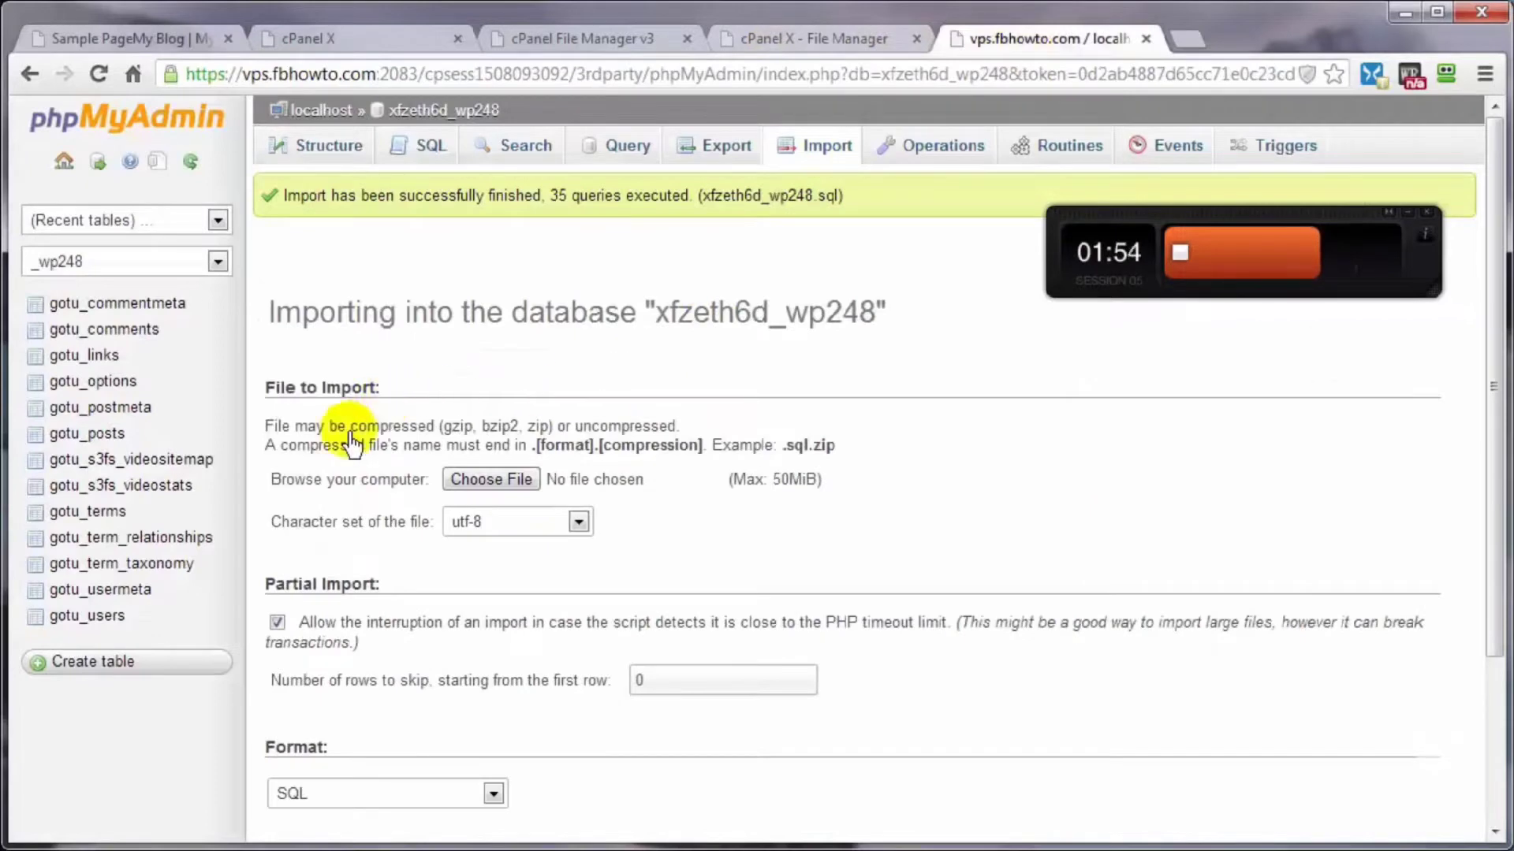
left_click(441, 111)
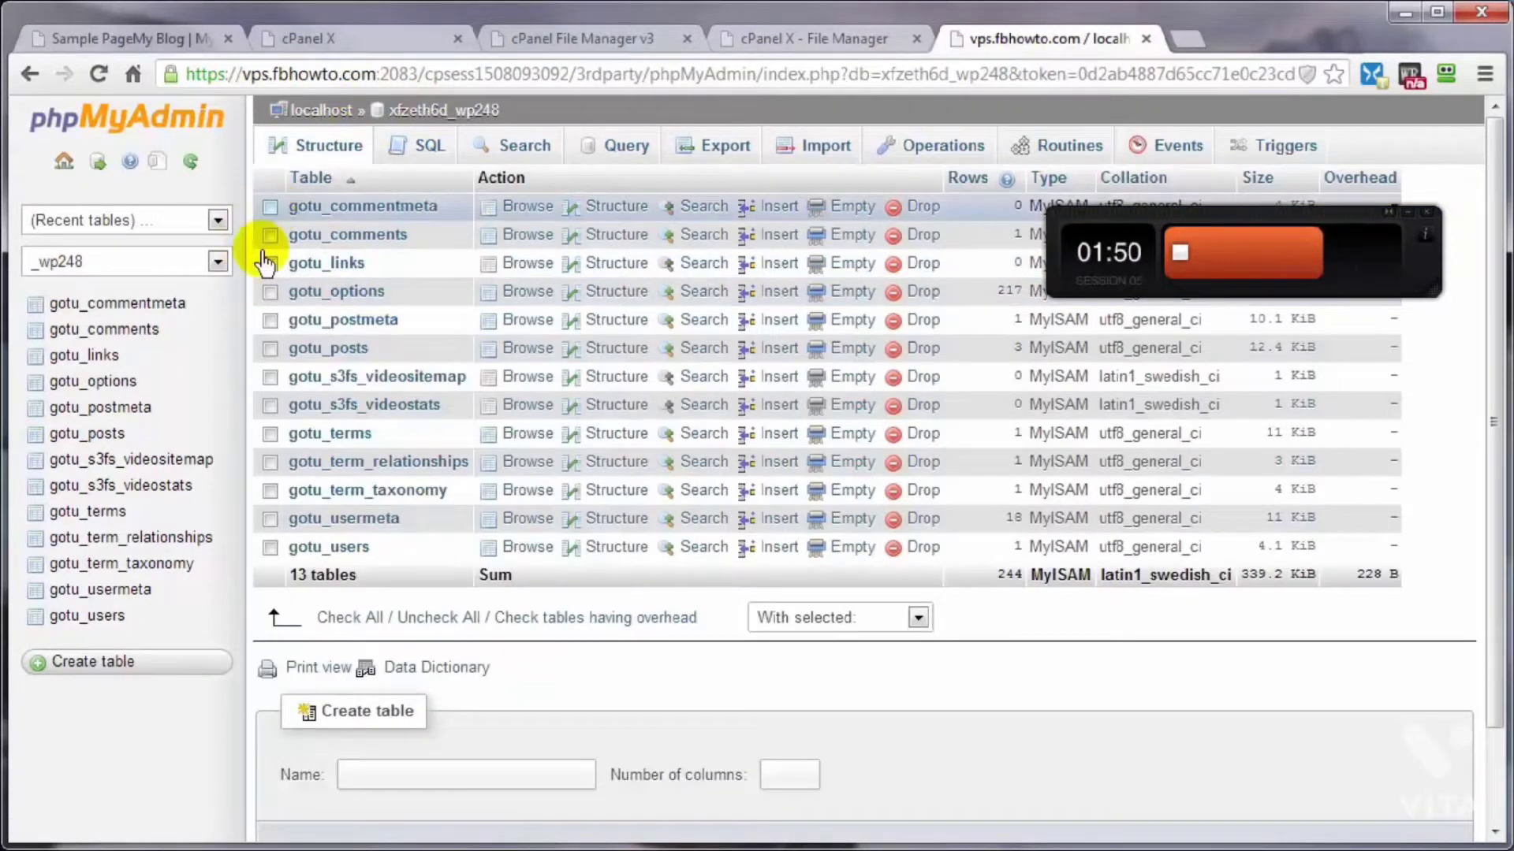
left_click(341, 619)
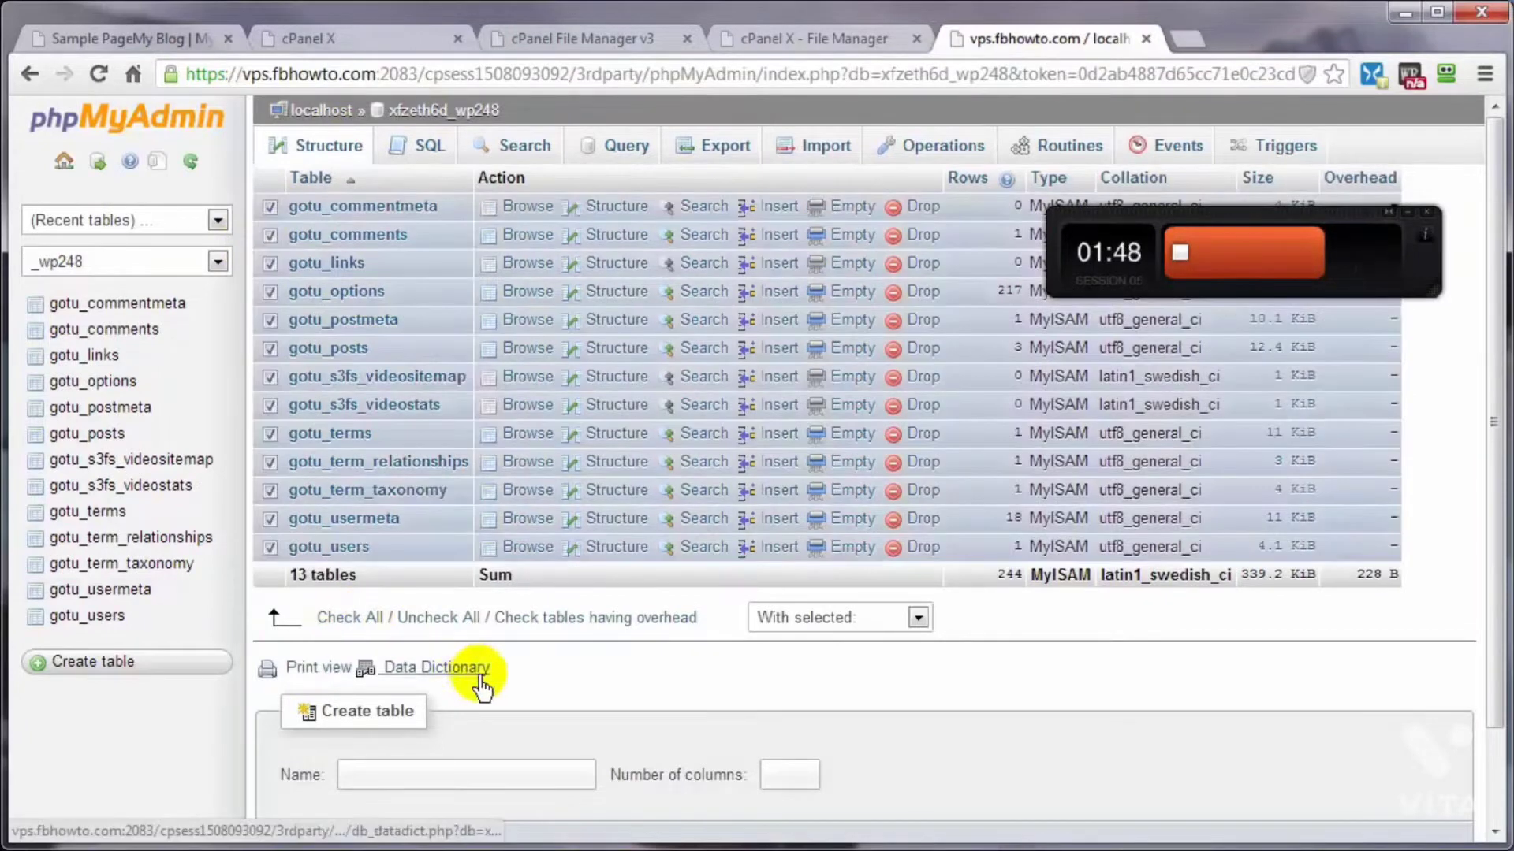
scroll(1058, 666, "down", 3)
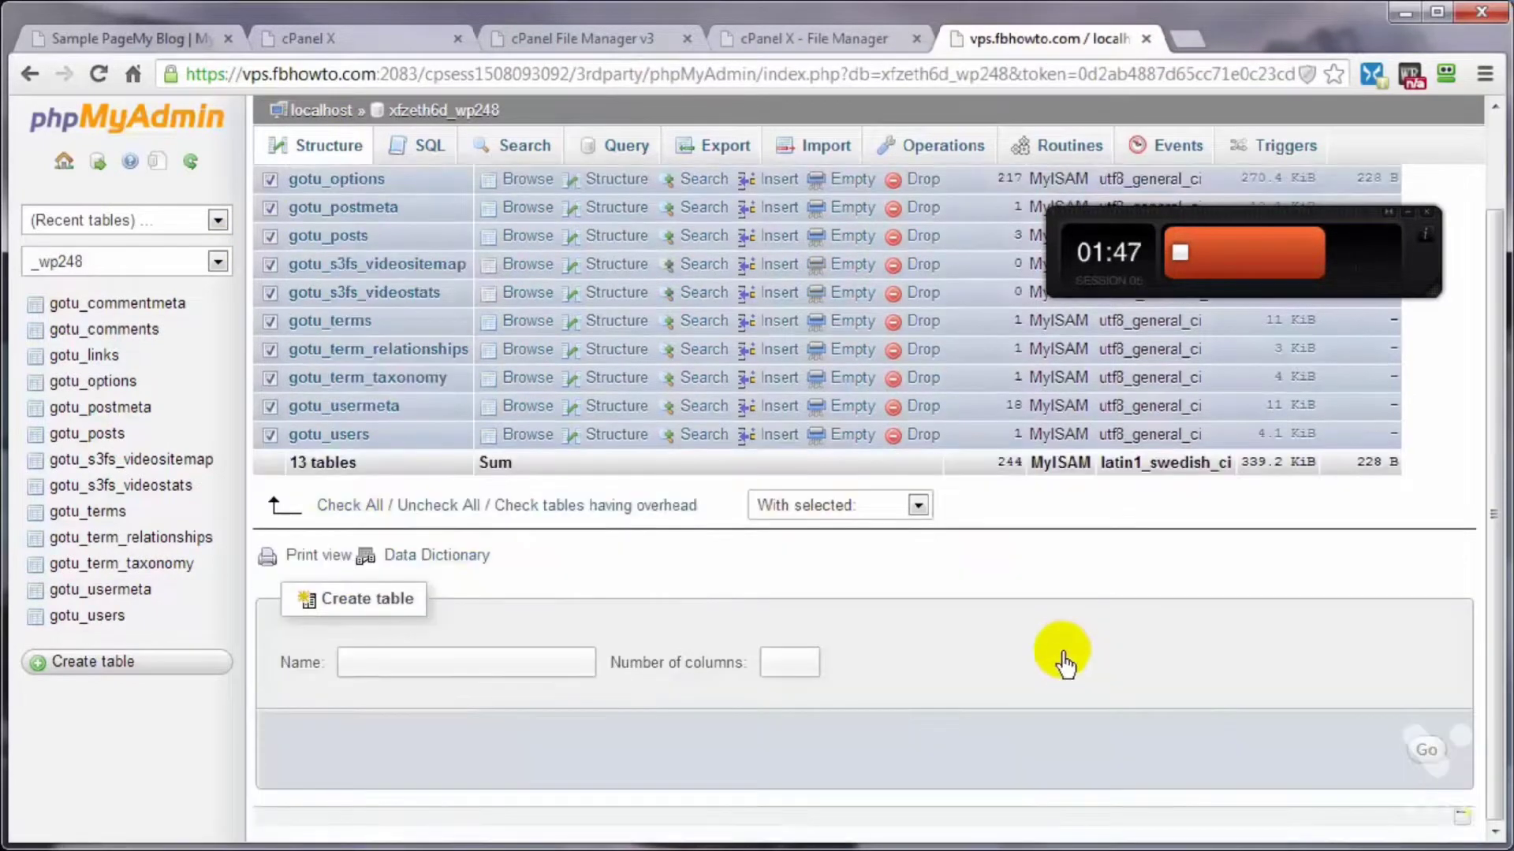
left_click(919, 507)
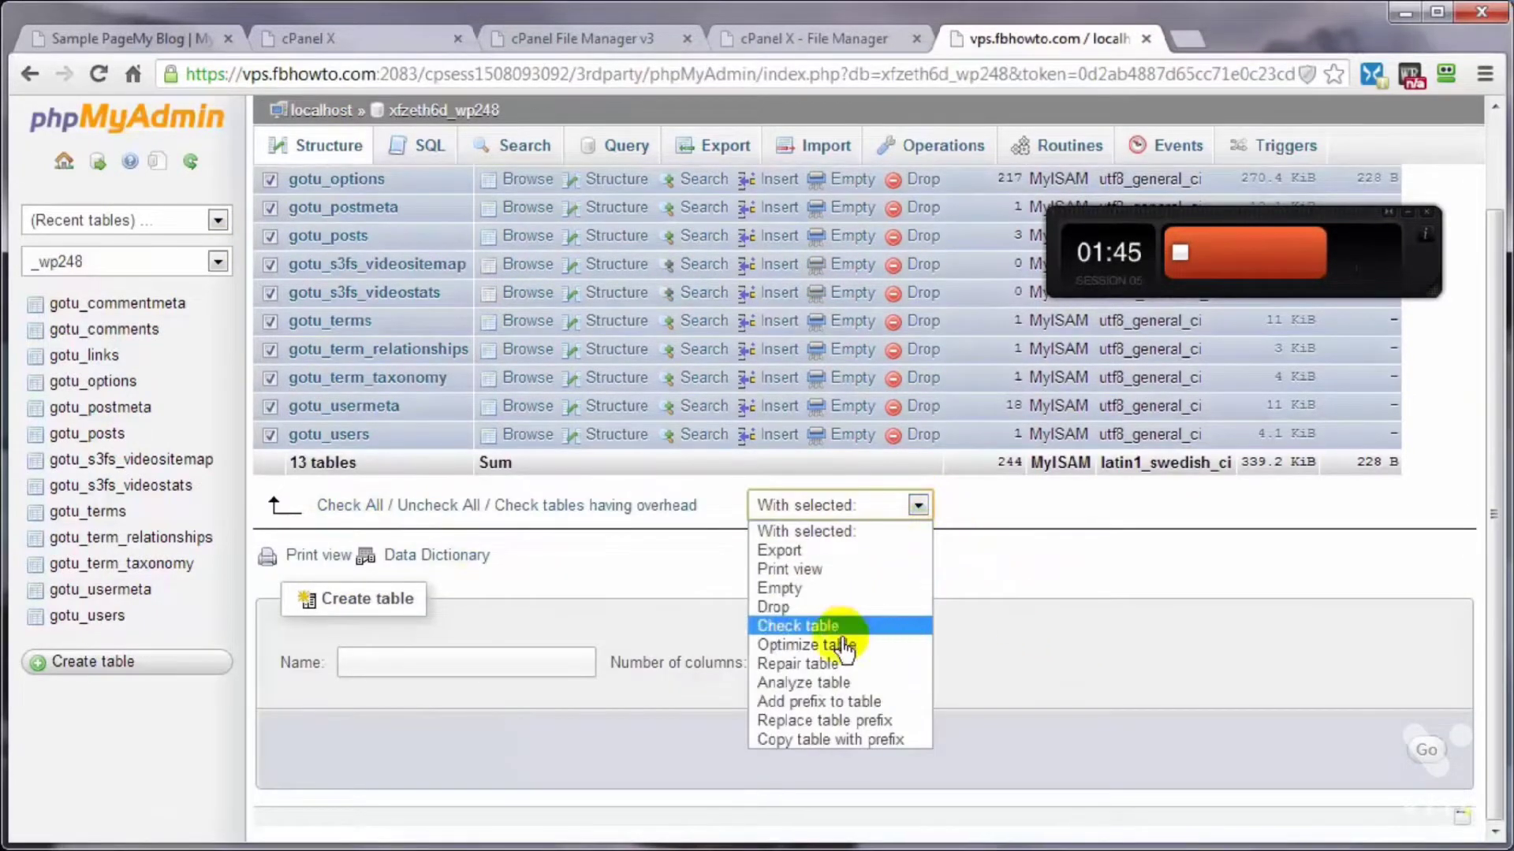
left_click(844, 720)
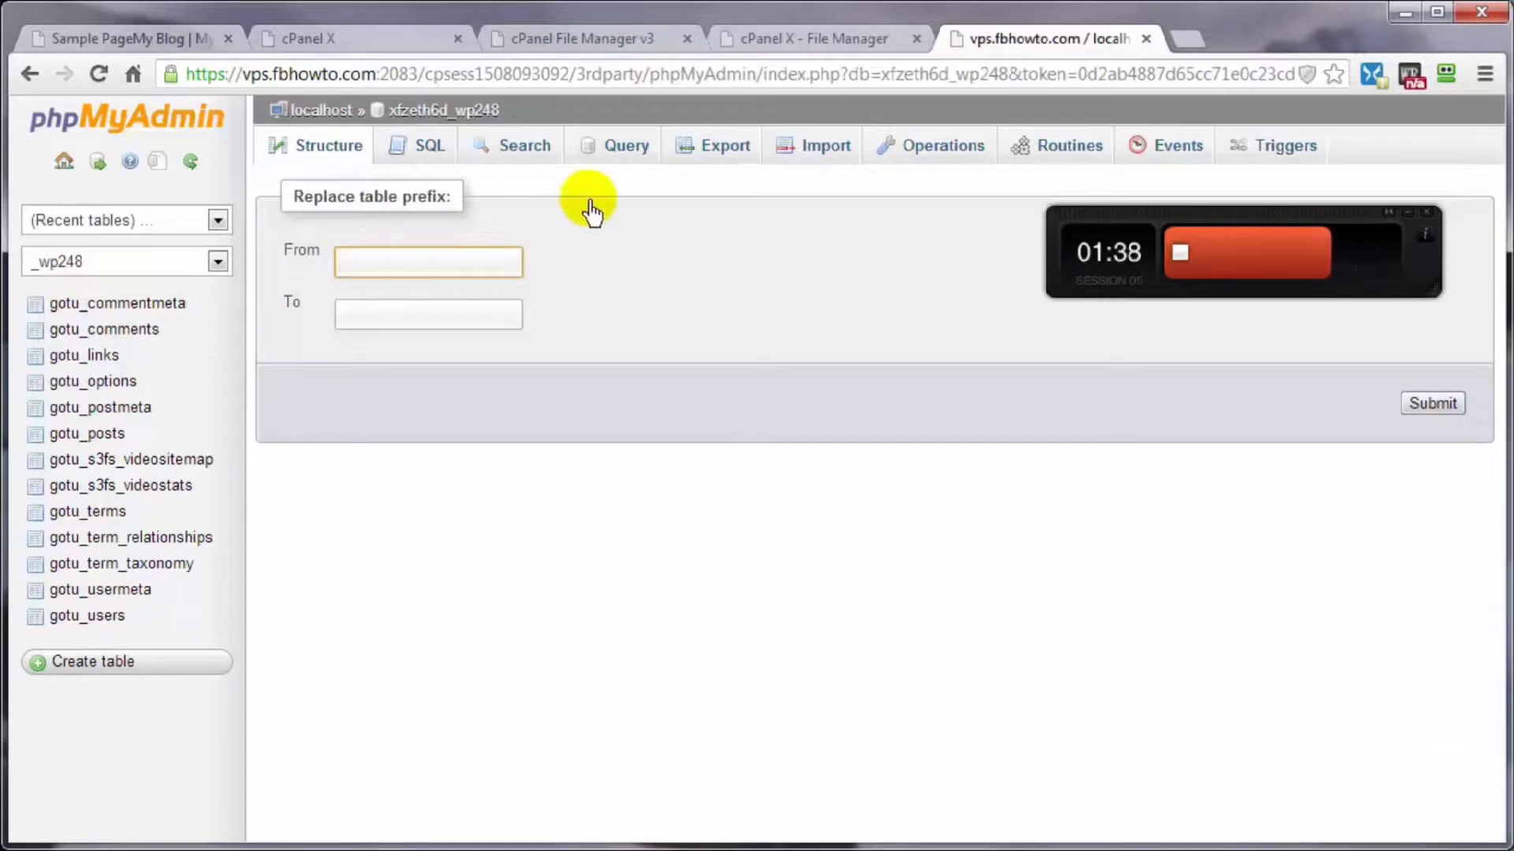
Step: Replace the table prefix gotu_ with wpt_ and refresh the database's table list
key("Down")
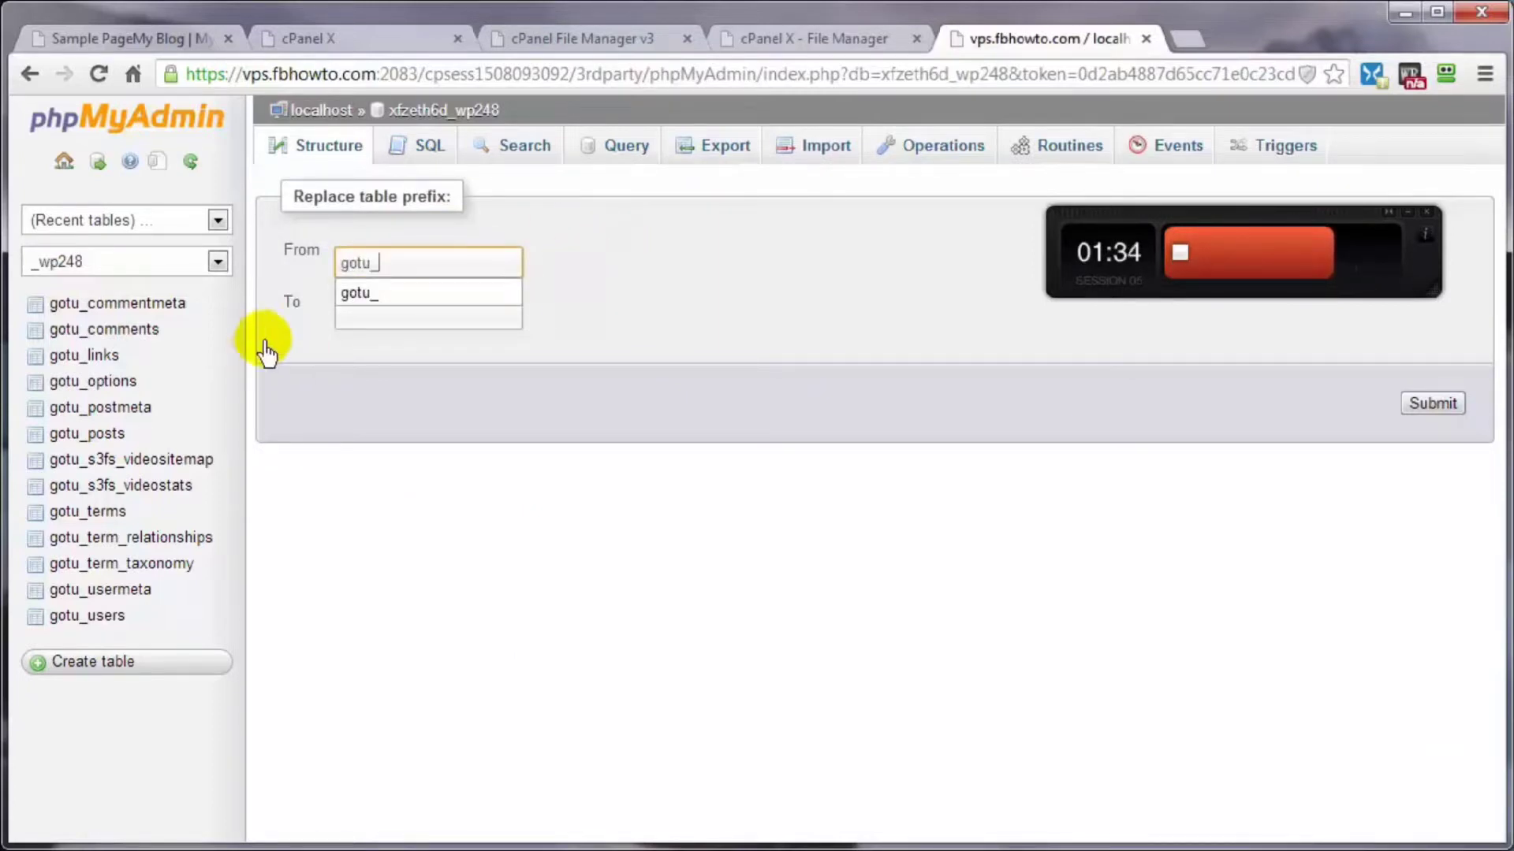
left_click(371, 294)
left_click(382, 331)
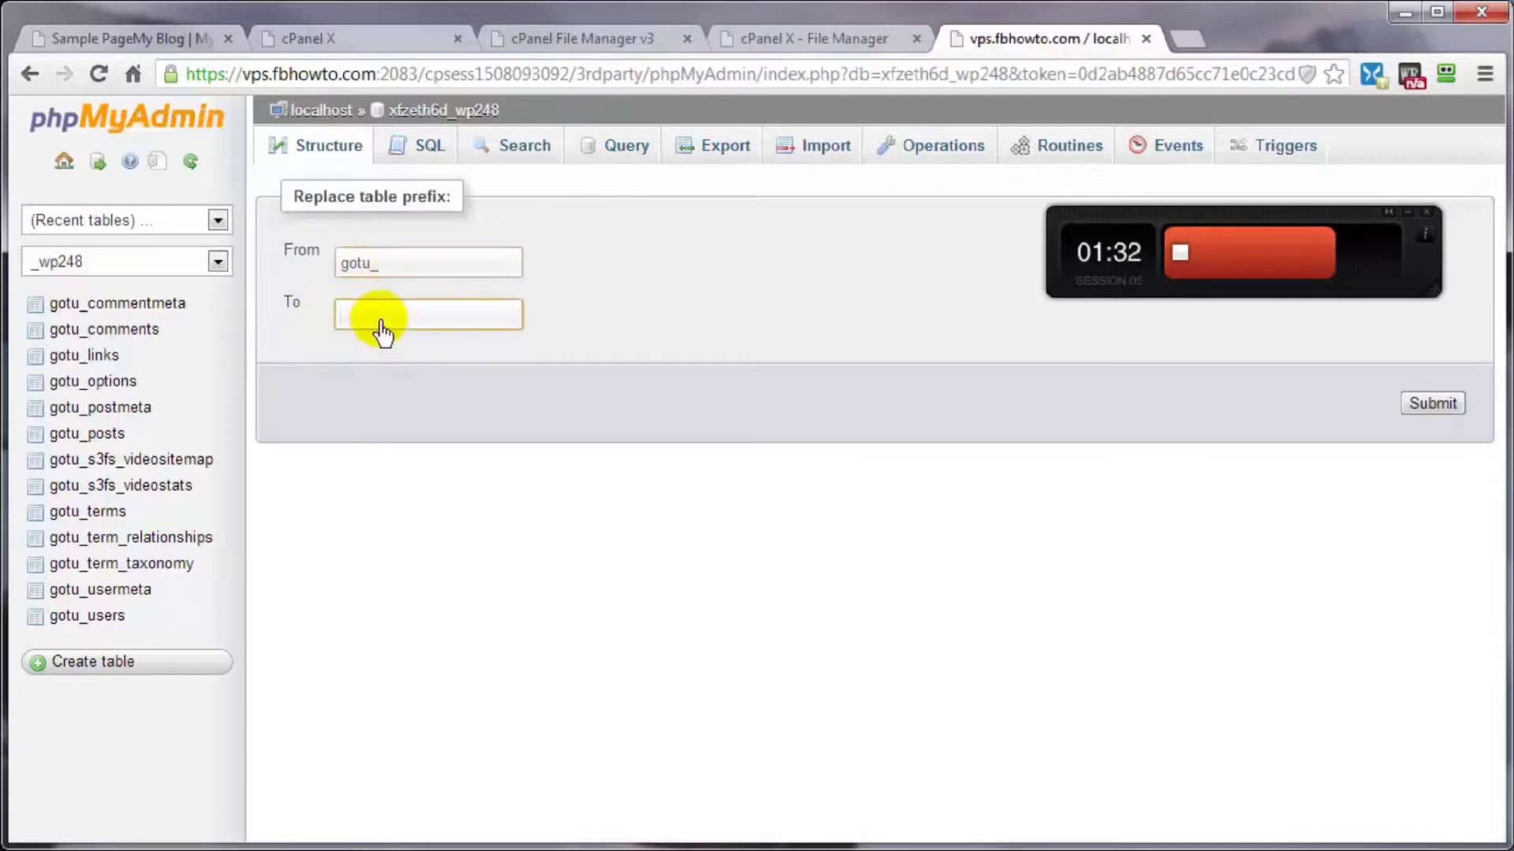
type("wp_")
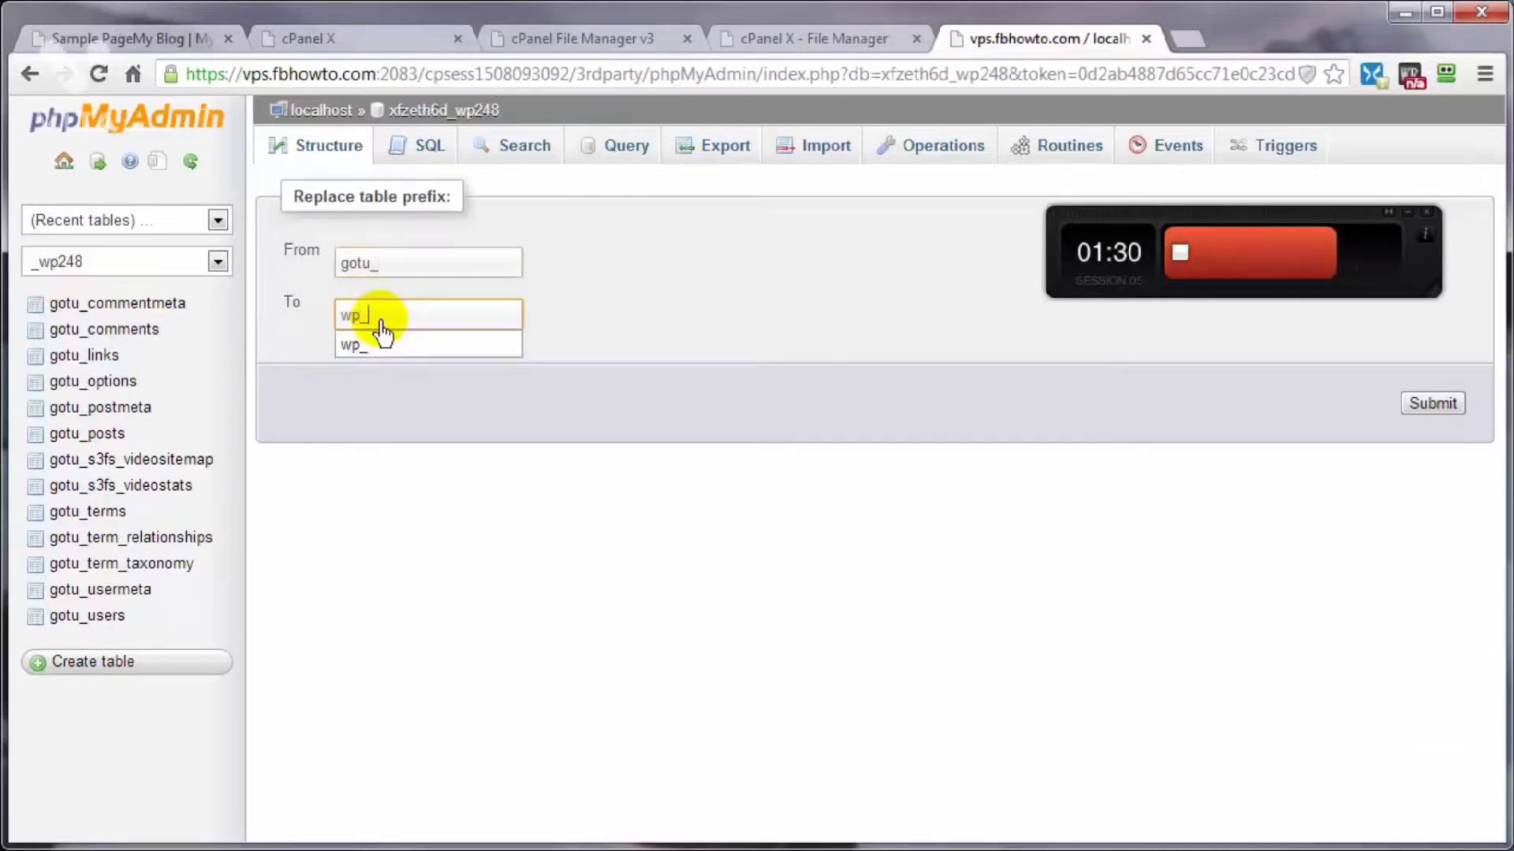
left_click(384, 345)
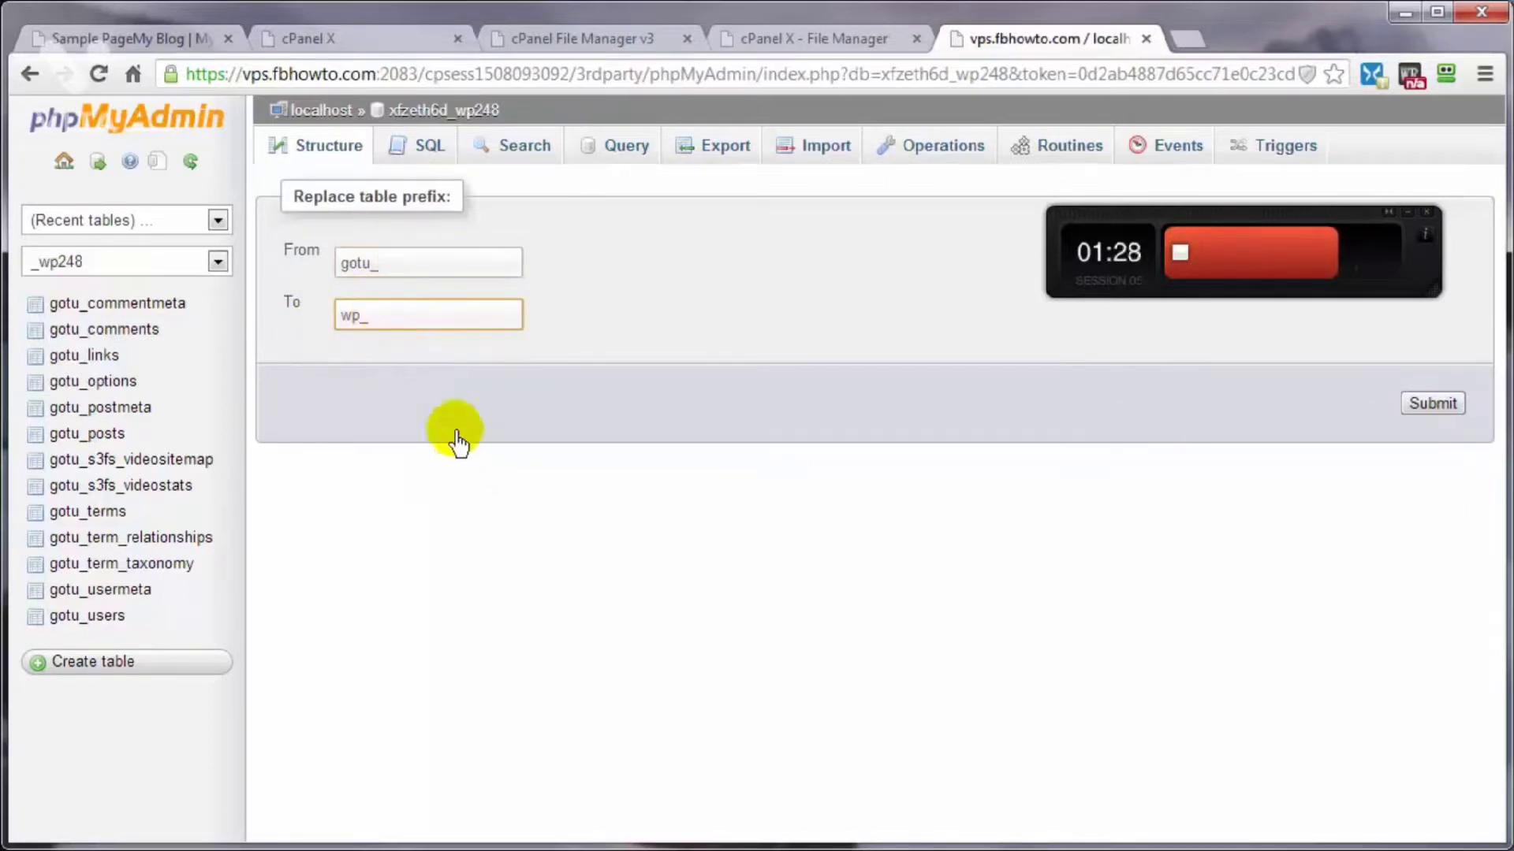
left_click(361, 320)
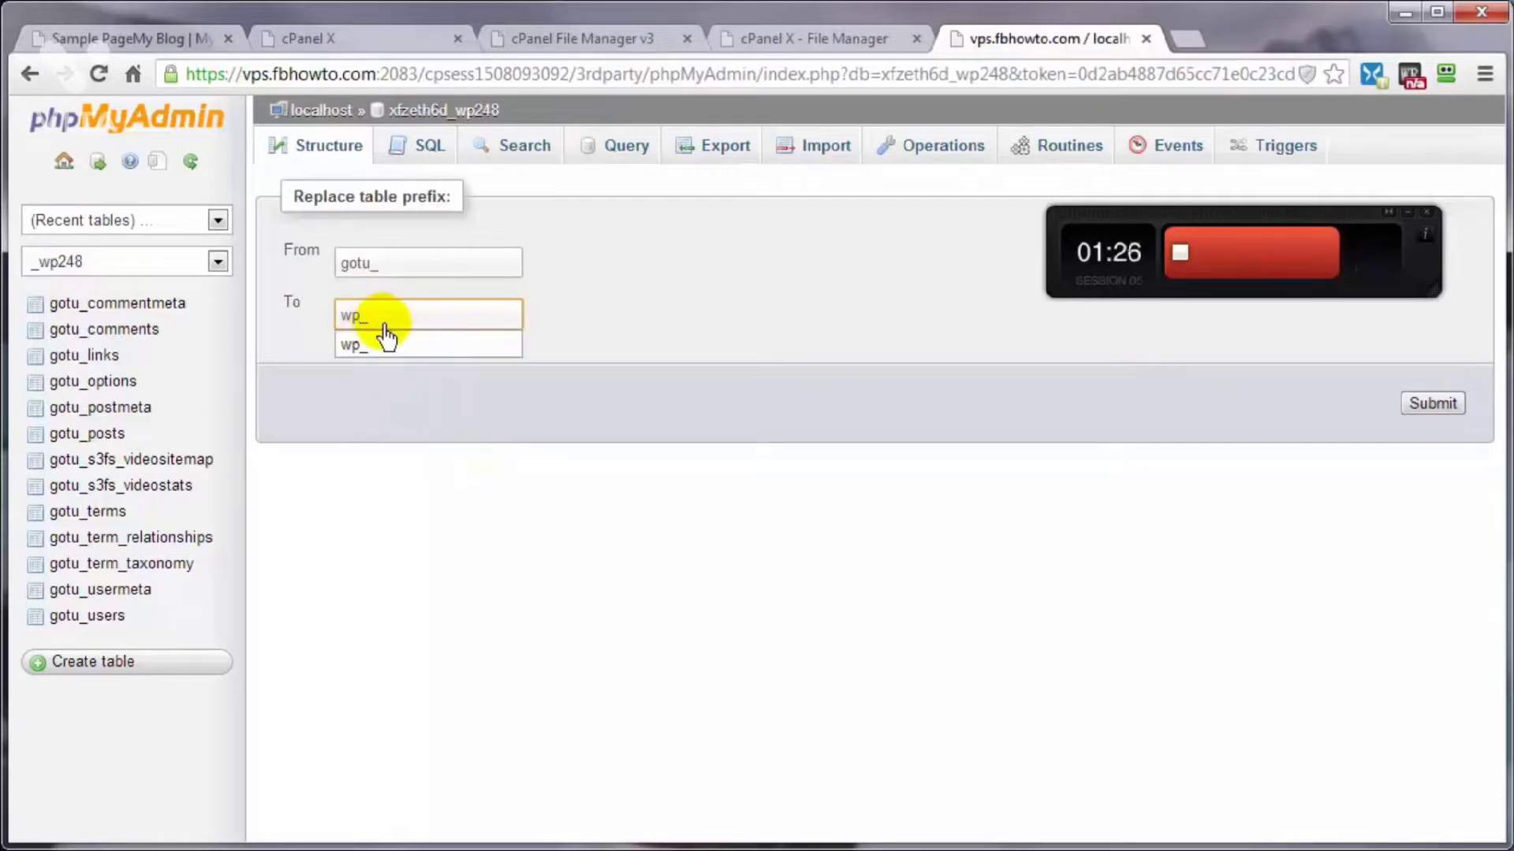
type("t")
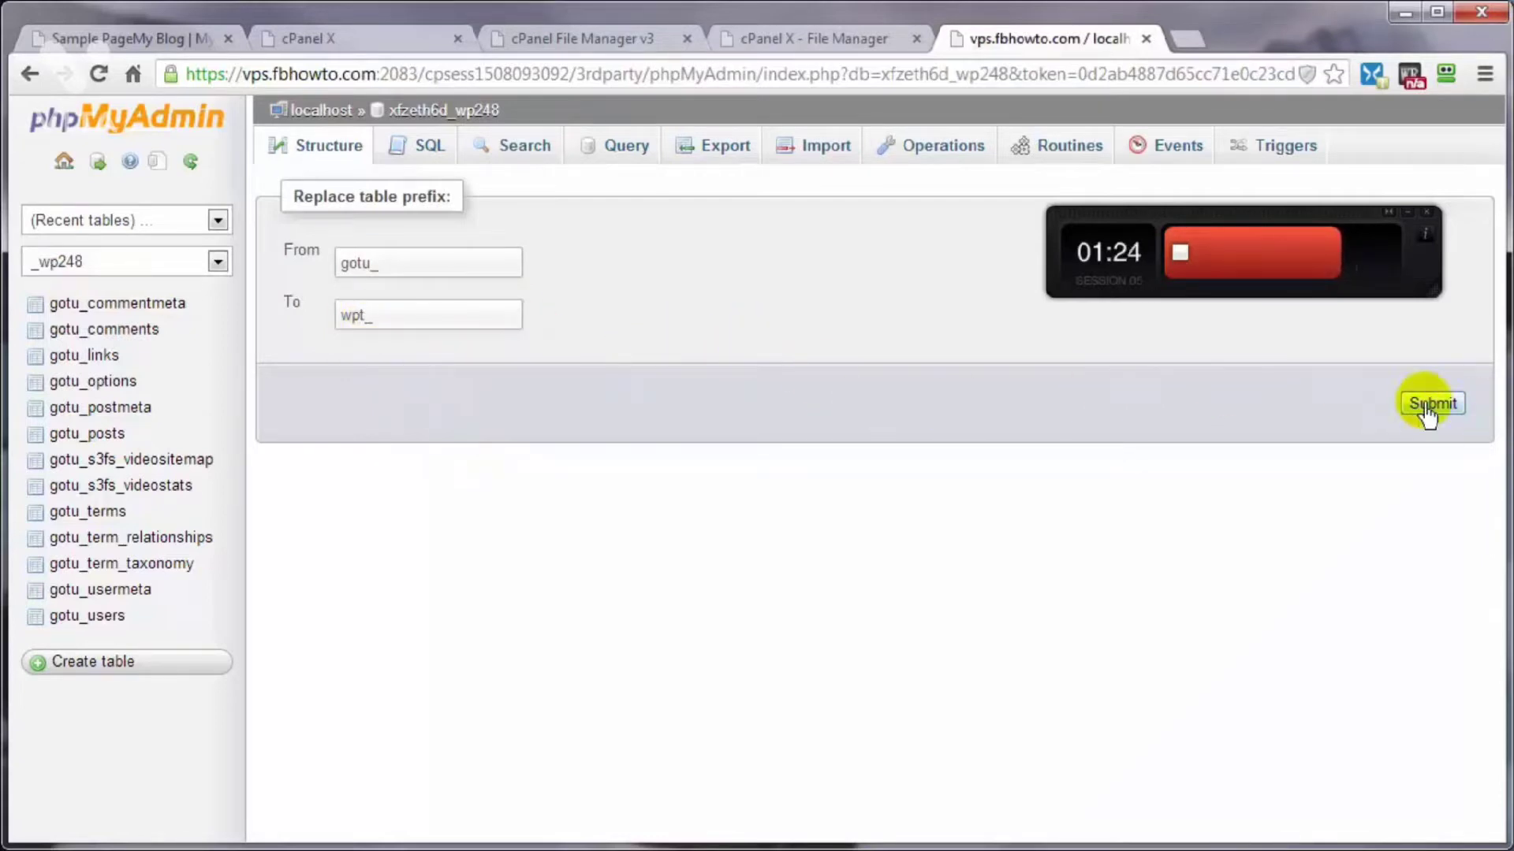
left_click(1431, 404)
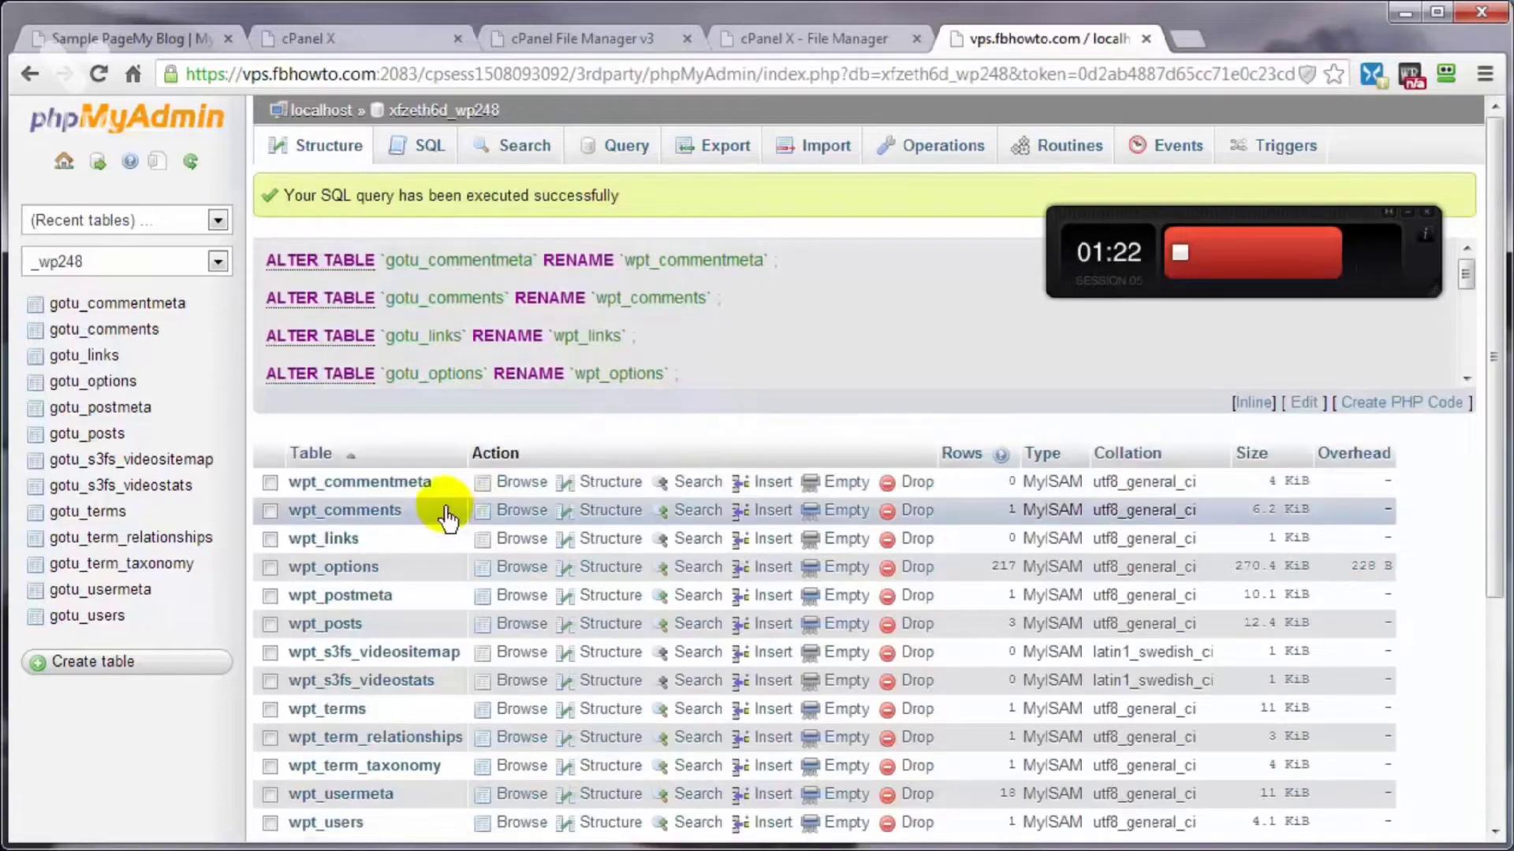
scroll(445, 513, "down", 5)
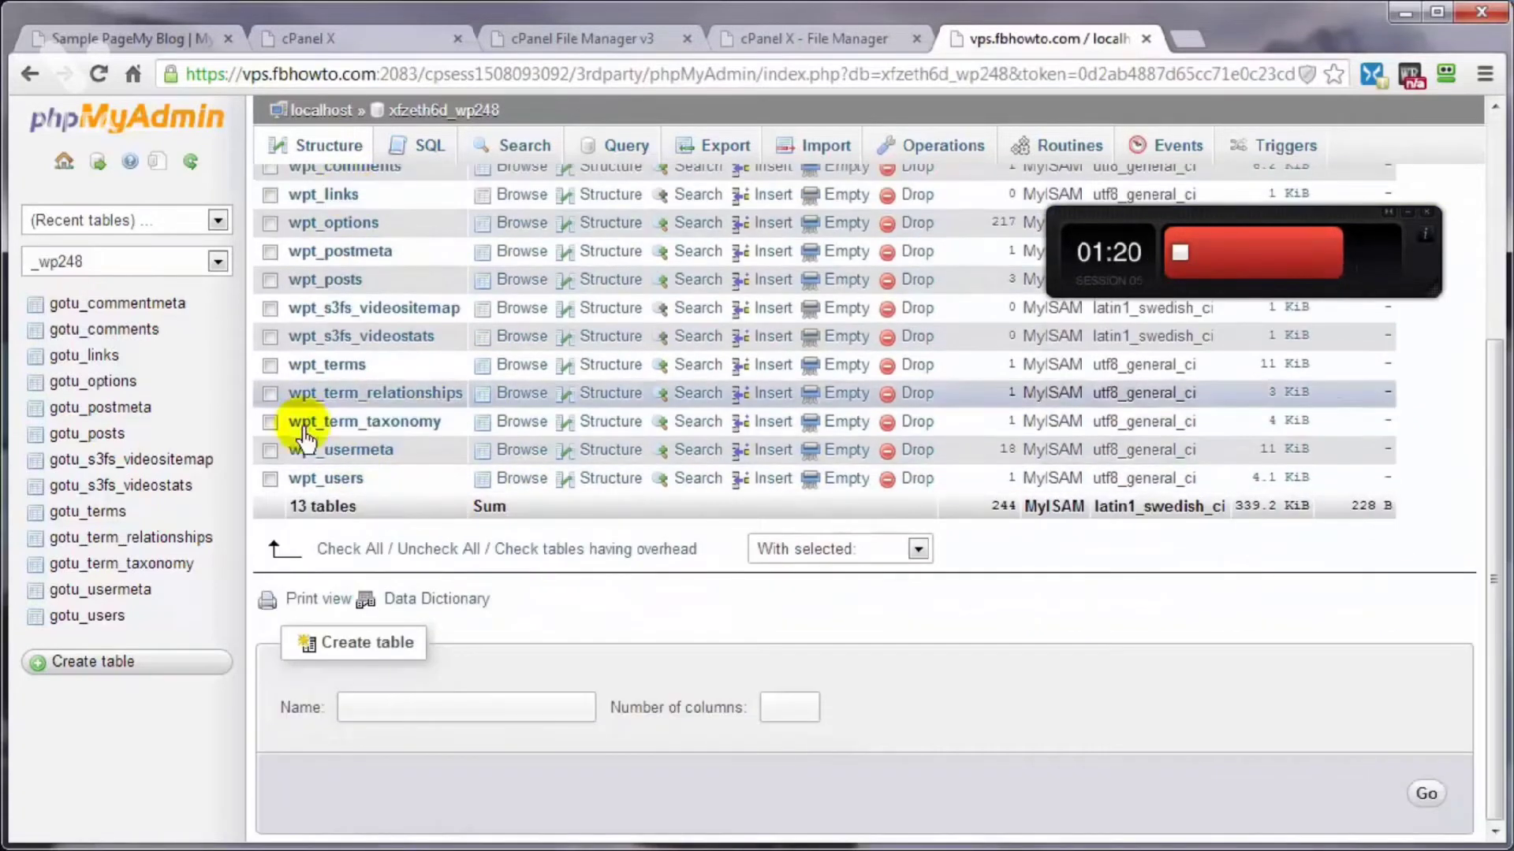
left_click(193, 163)
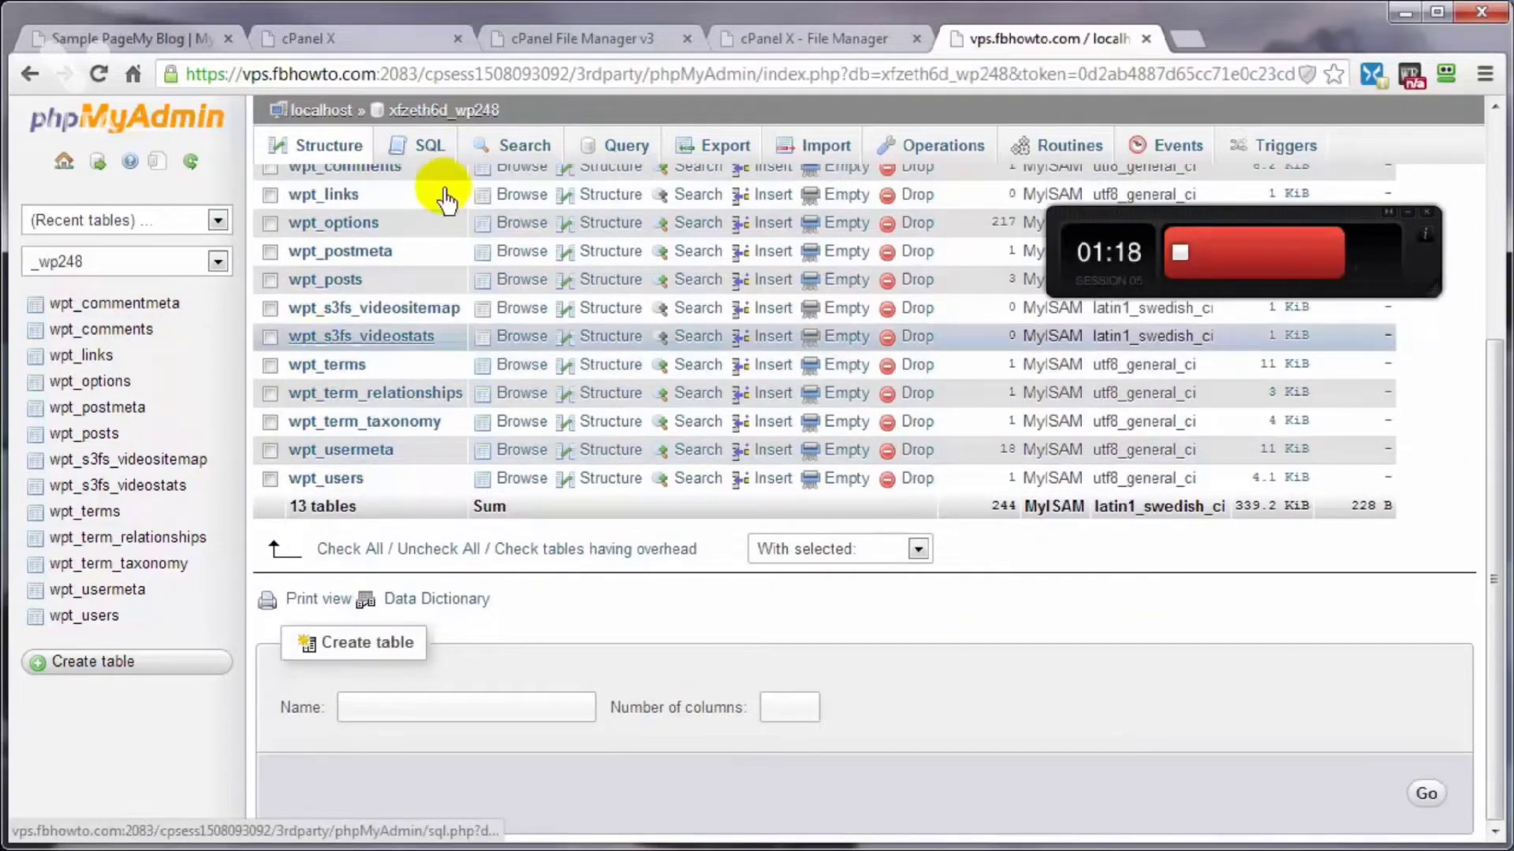
Step: Set the $table_prefix value in wp-config.php to wpt_ and save the file
left_click(752, 40)
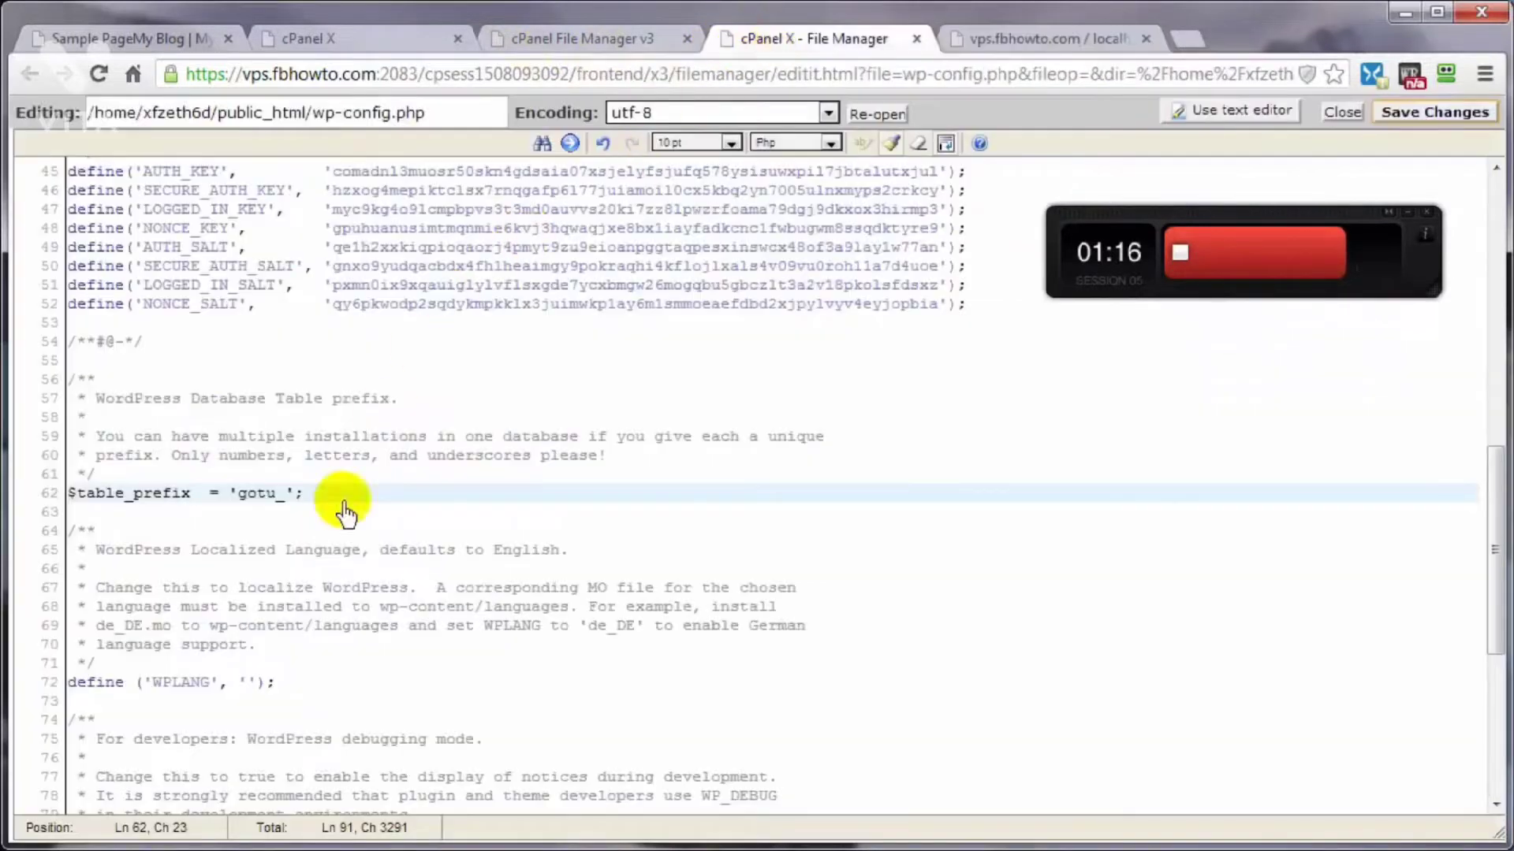
double_click(254, 495)
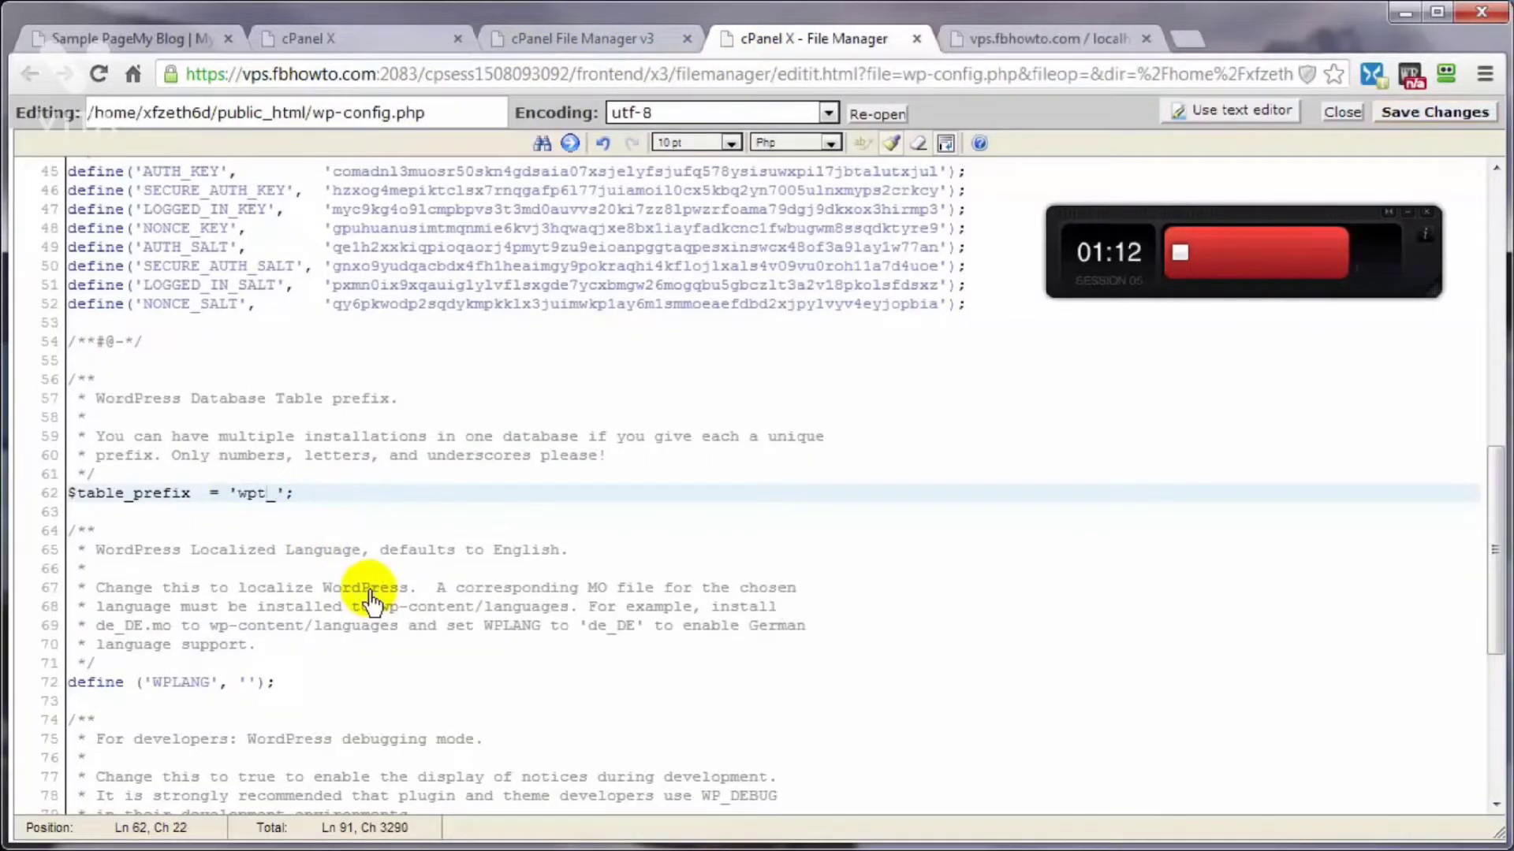
left_click(1411, 116)
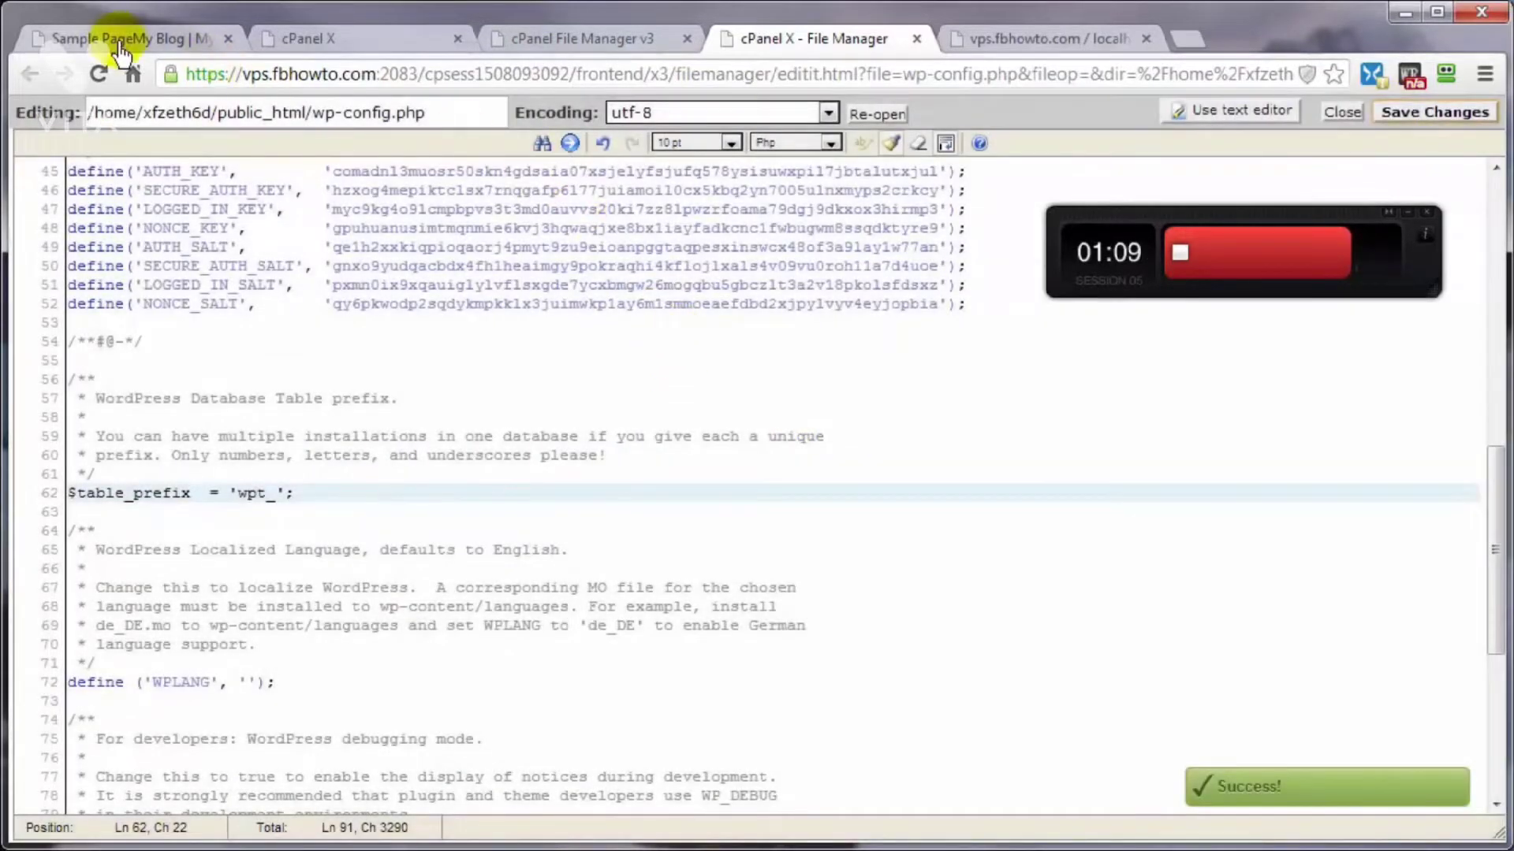
Step: Reload the blog's Sample Page and open its Home page to check that the site works
left_click(108, 38)
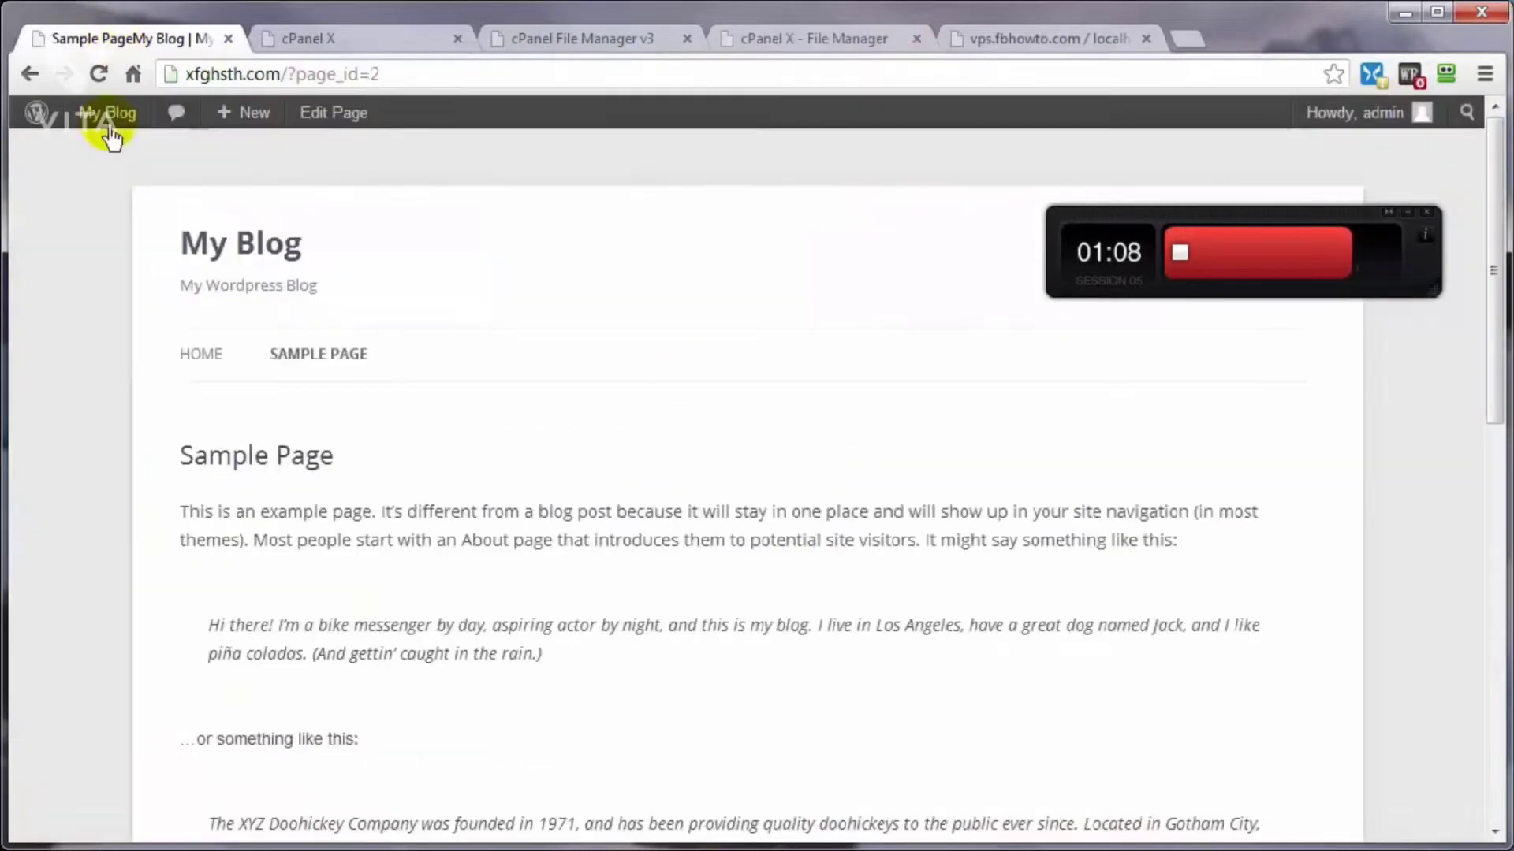
left_click(98, 73)
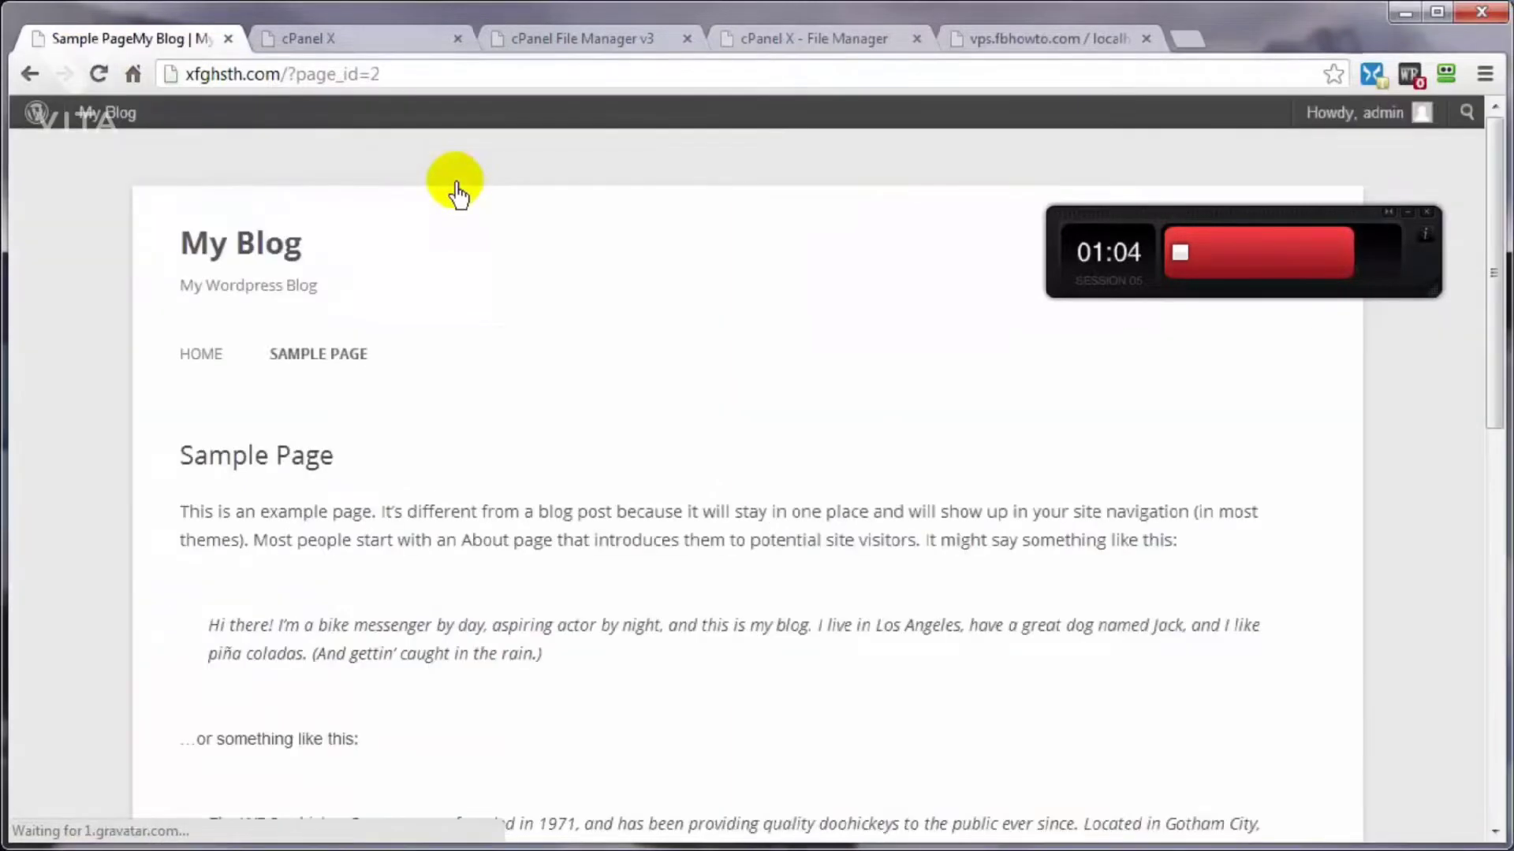
left_click(181, 356)
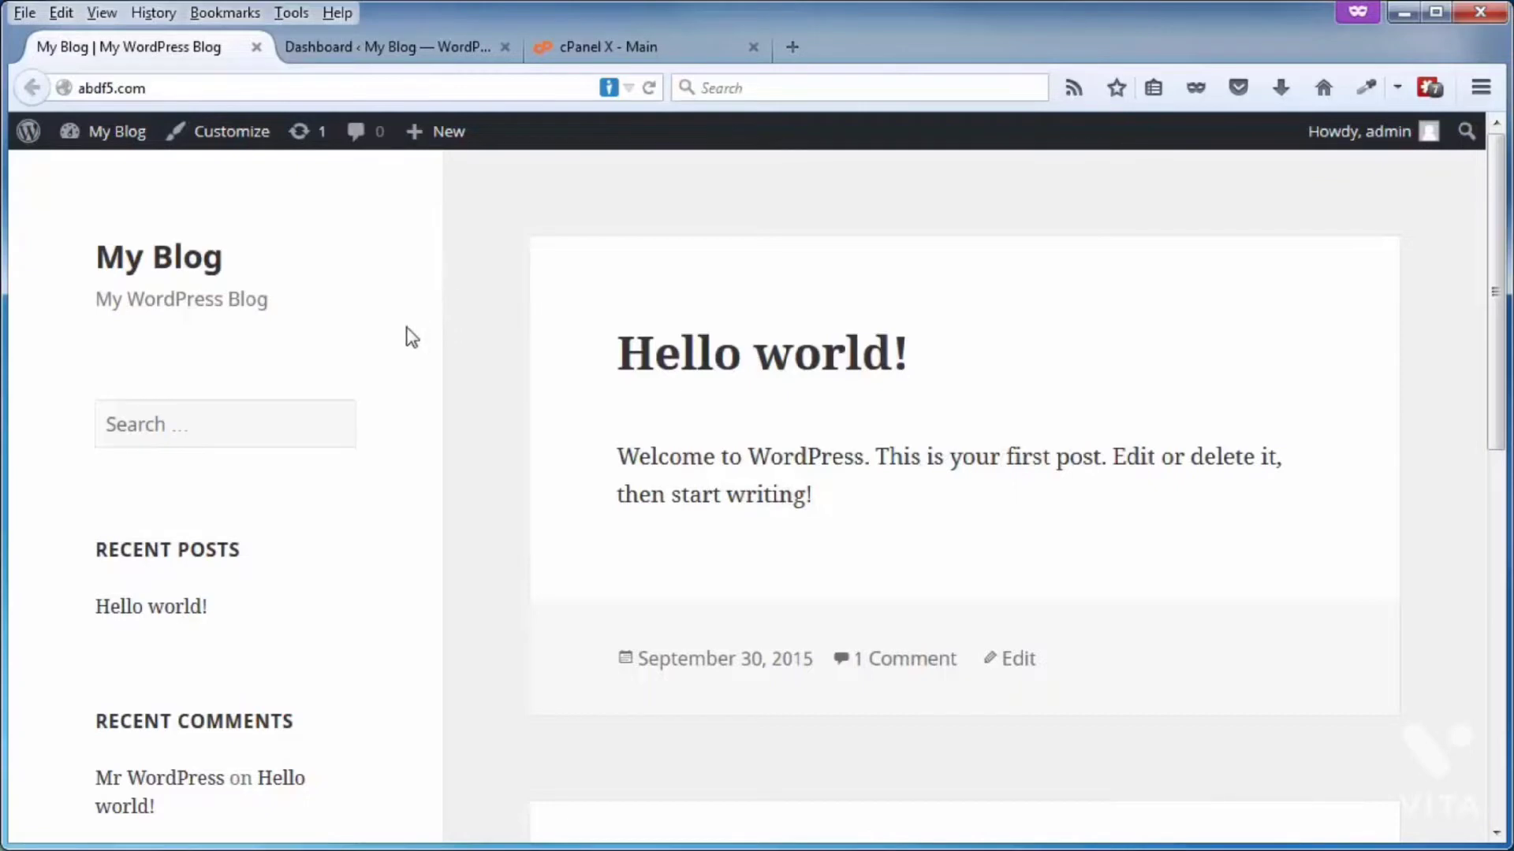
Step: View the page source of abdf5.com, search it for the WordPress version 4.3.1, and close the source window
right_click(463, 301)
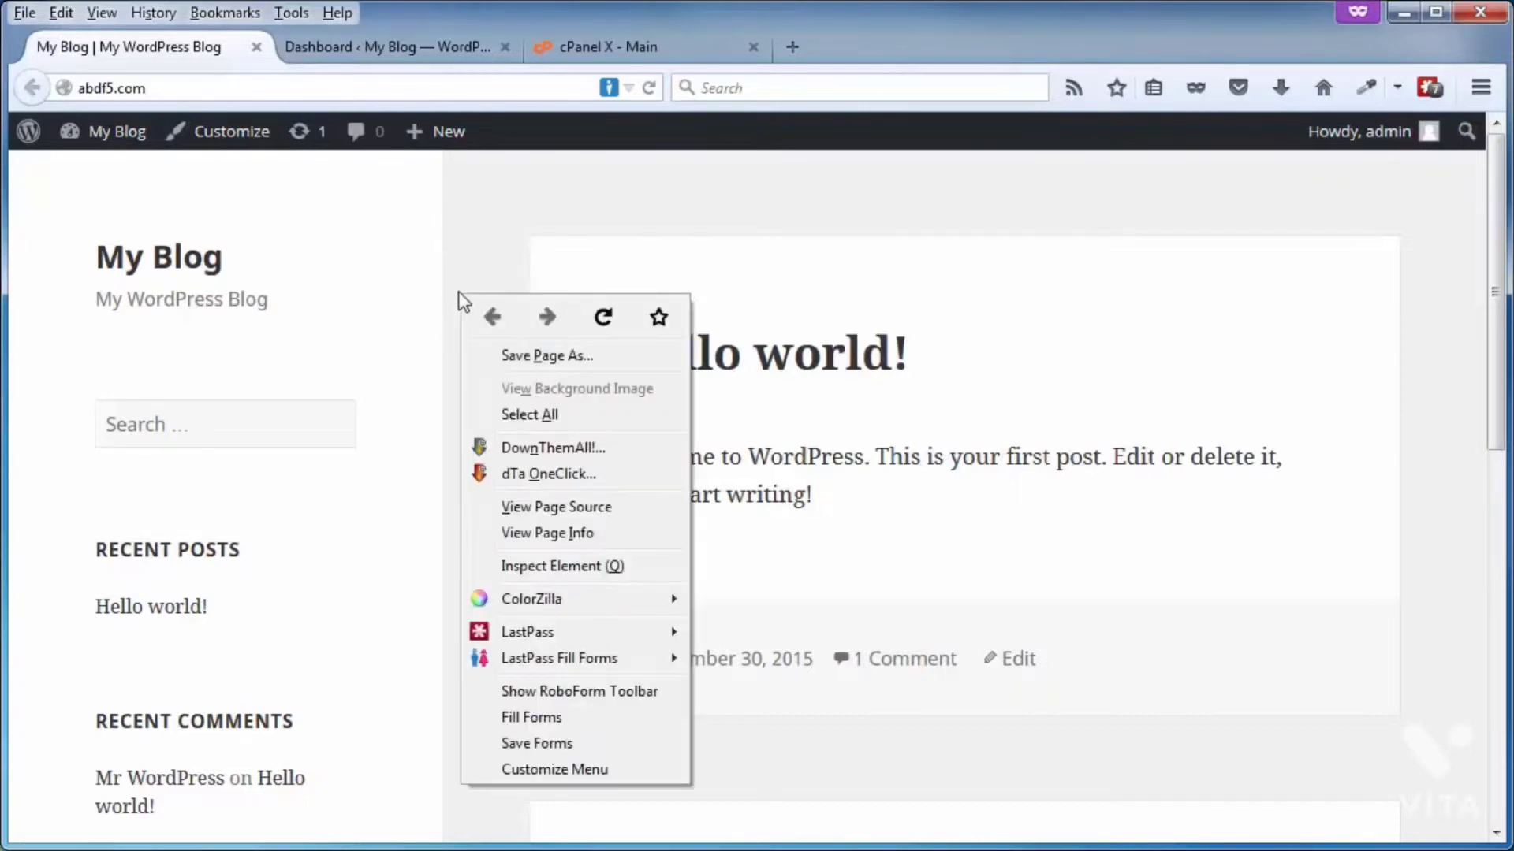
left_click(526, 510)
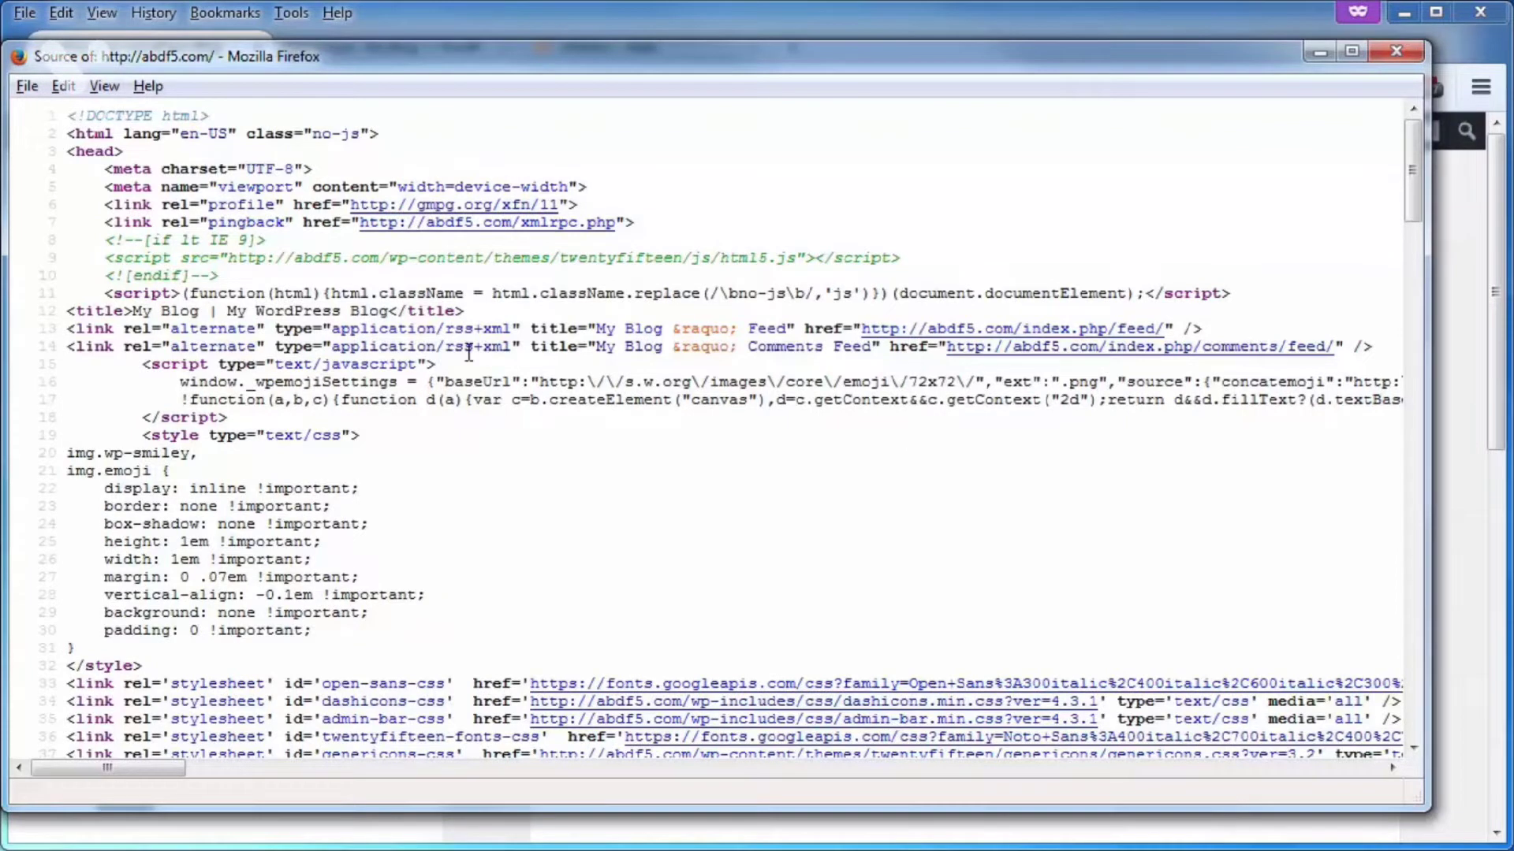
key("ctrl+f")
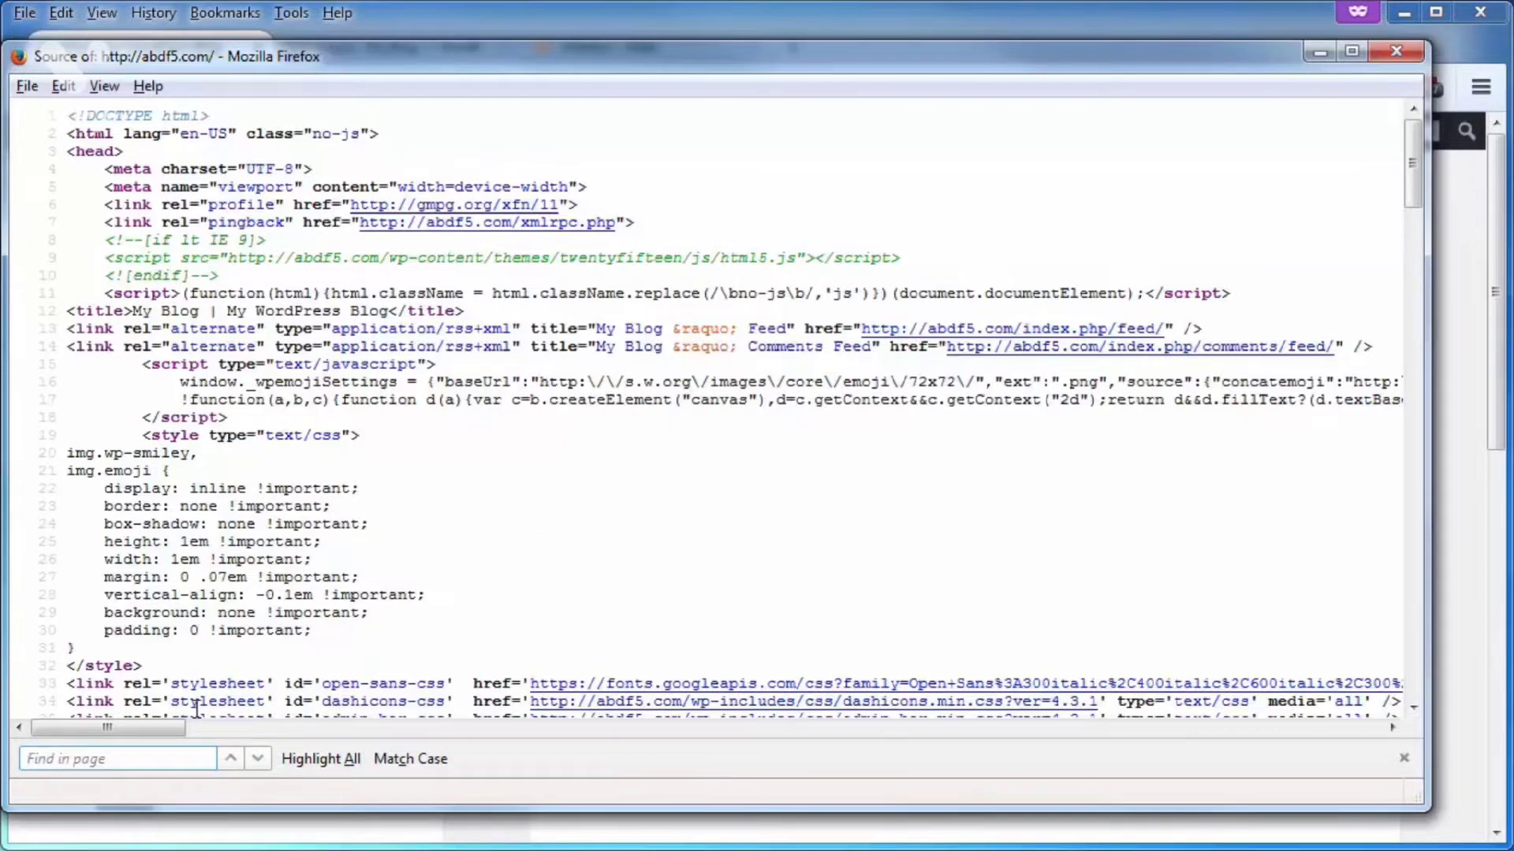
type("4.3.1")
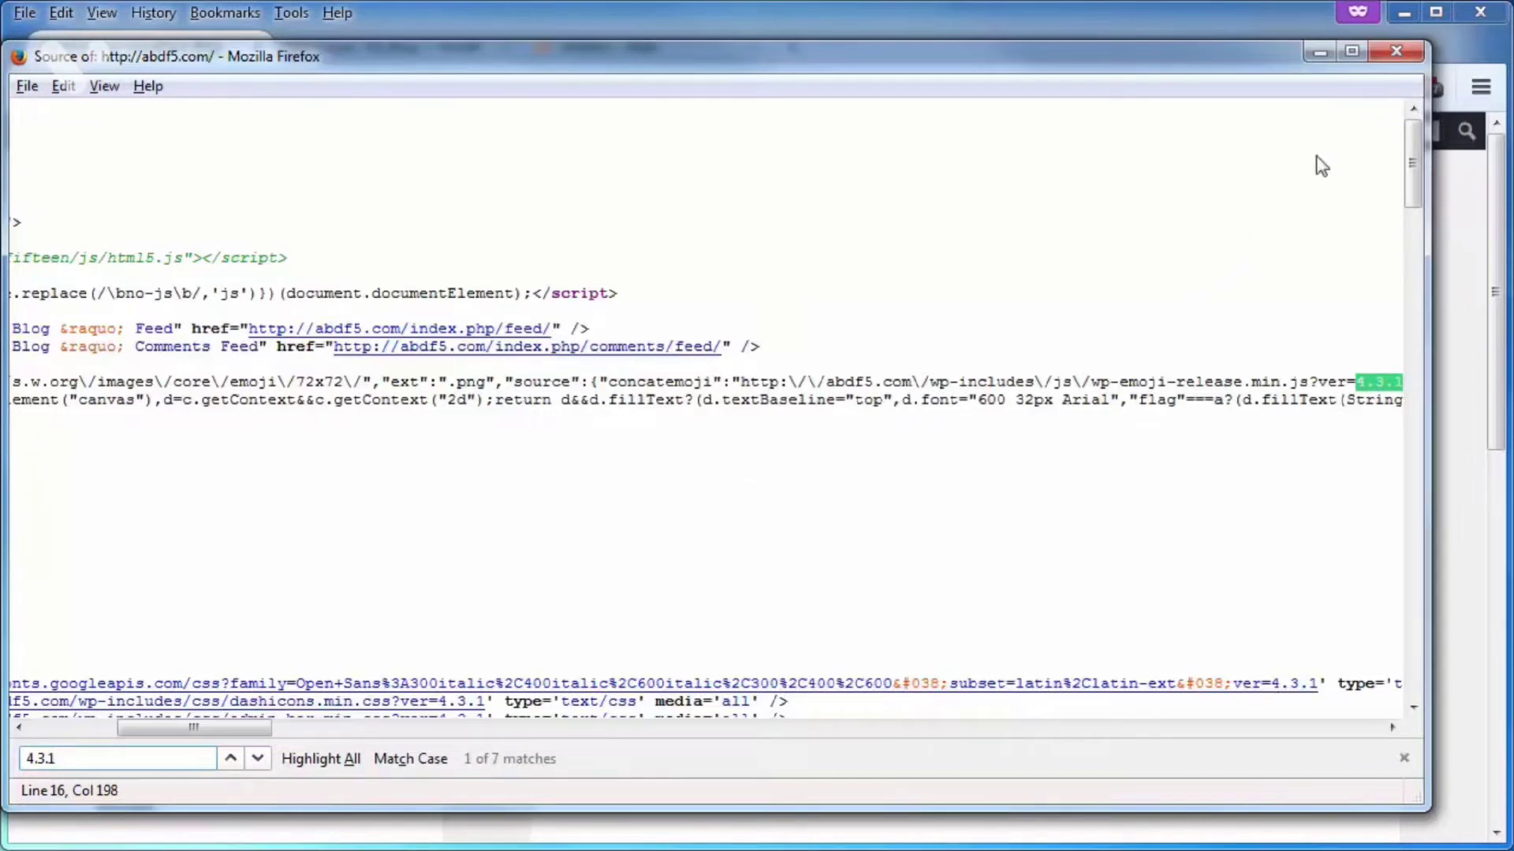
left_click(1397, 51)
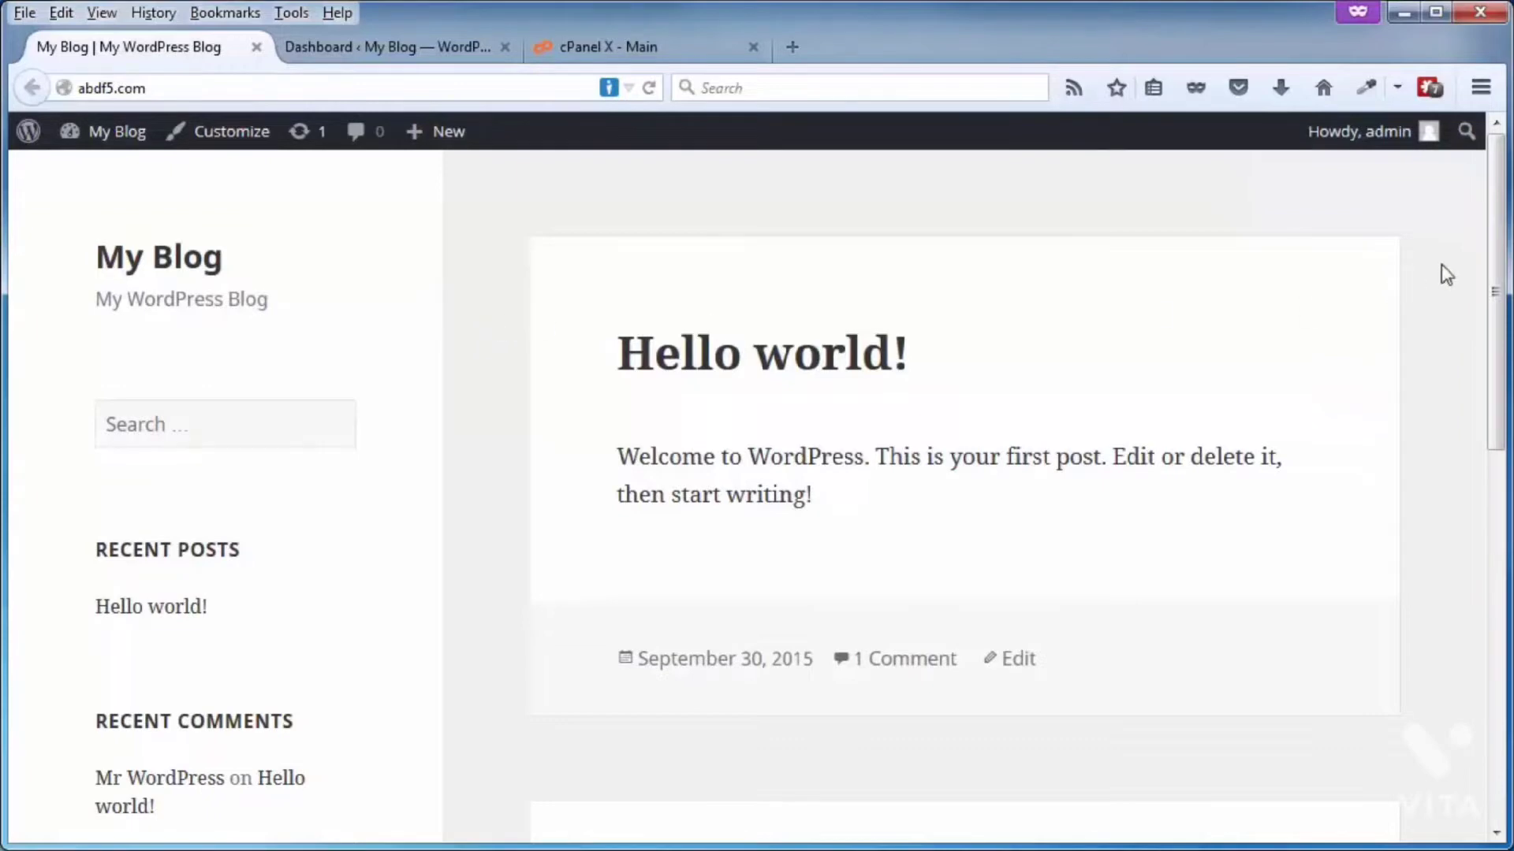
Step: Bring the Notepad window with the version-removal functions into view, review the code, and move the window away again
left_click_drag(1512, 221, 712, 88)
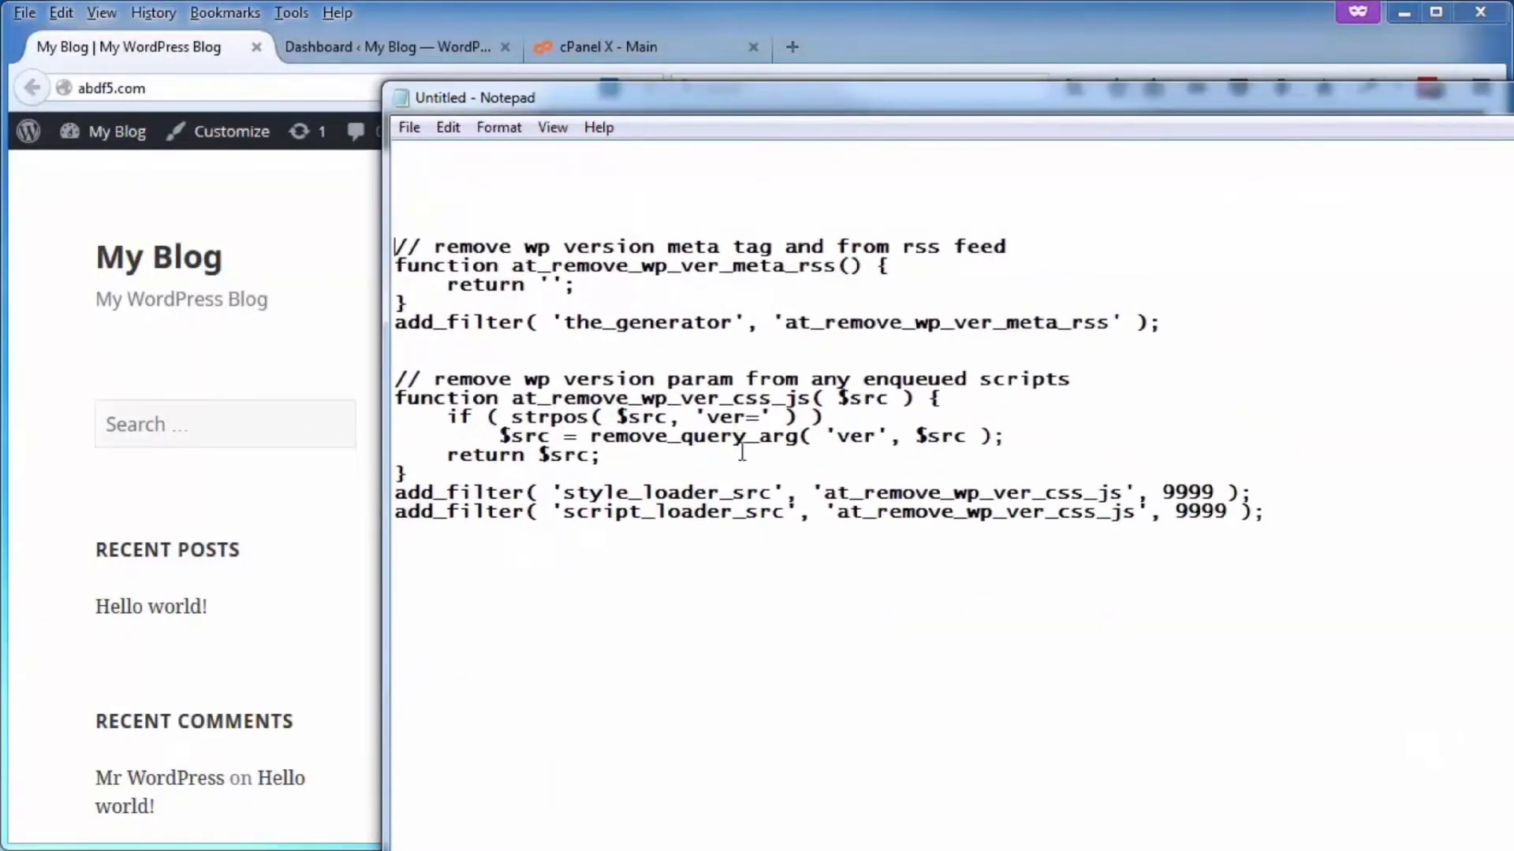
left_click_drag(703, 95, 1513, 99)
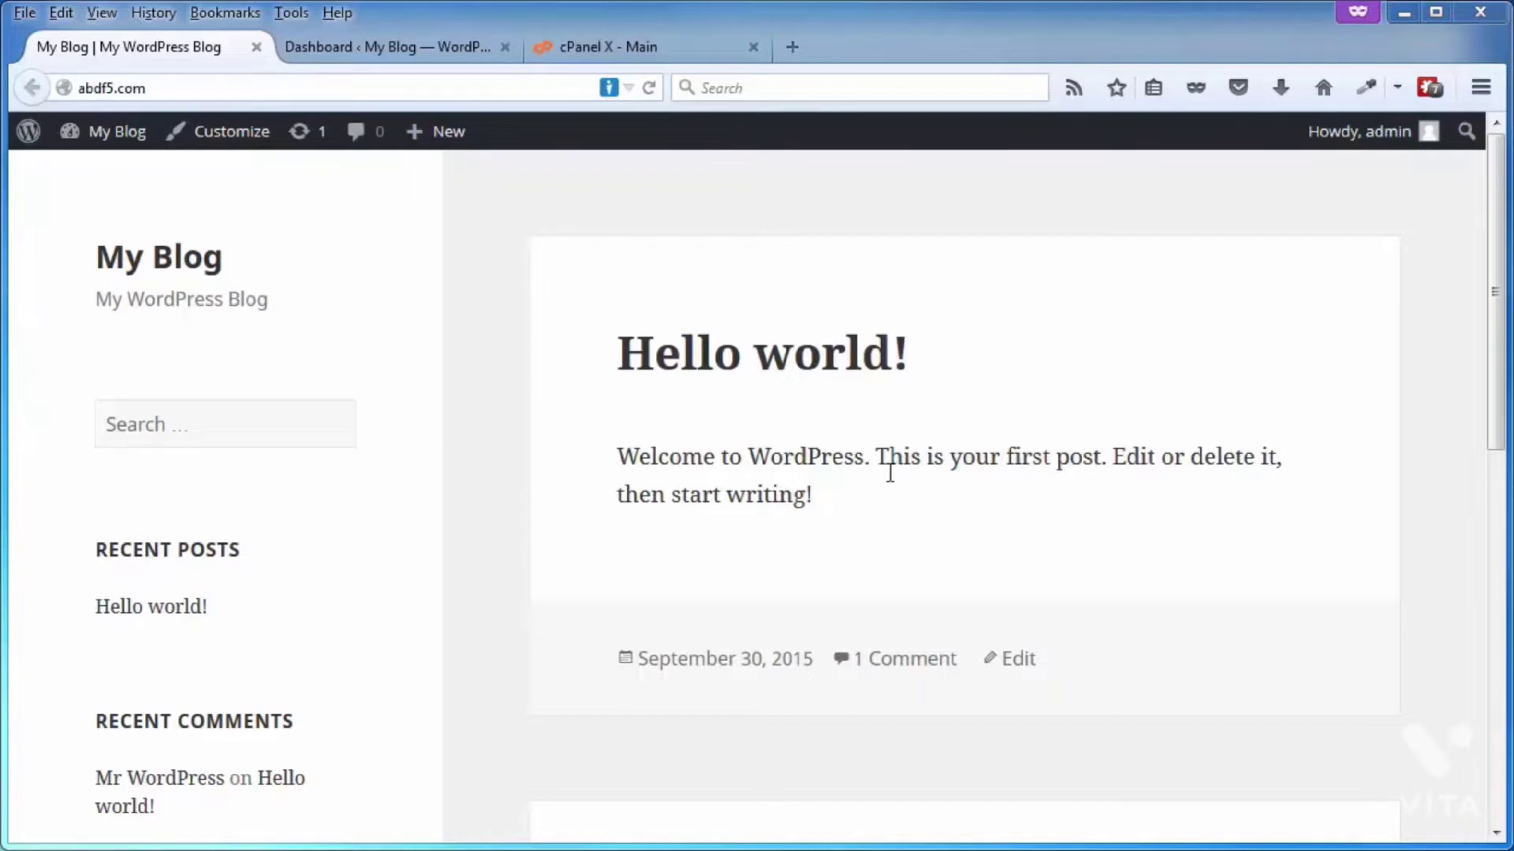
Step: Search for "meta generator" among the plugins that can be added to the WordPress site
left_click(374, 49)
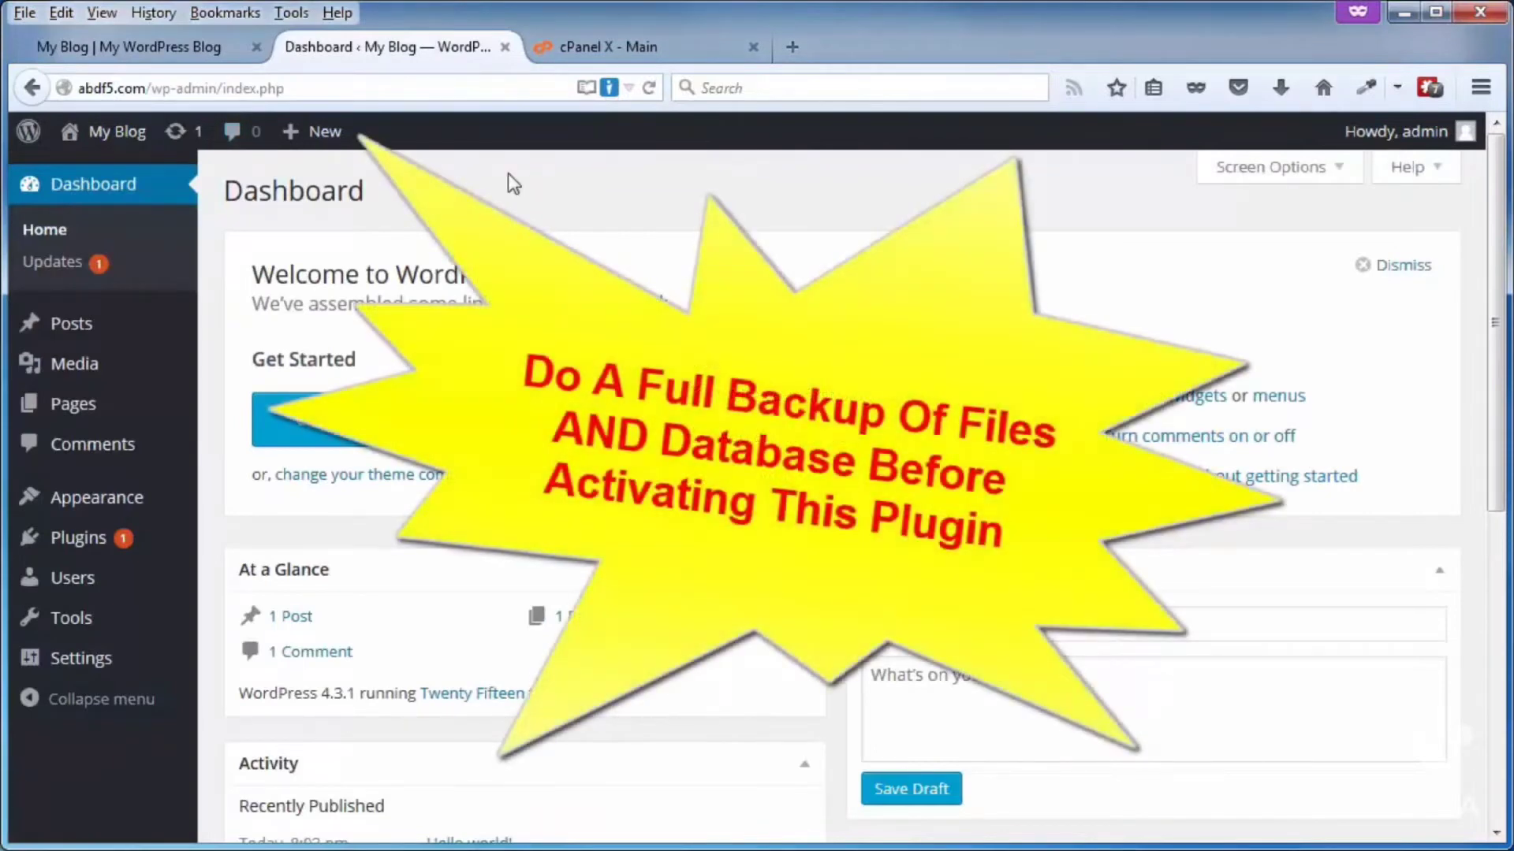
mouse_move(75, 544)
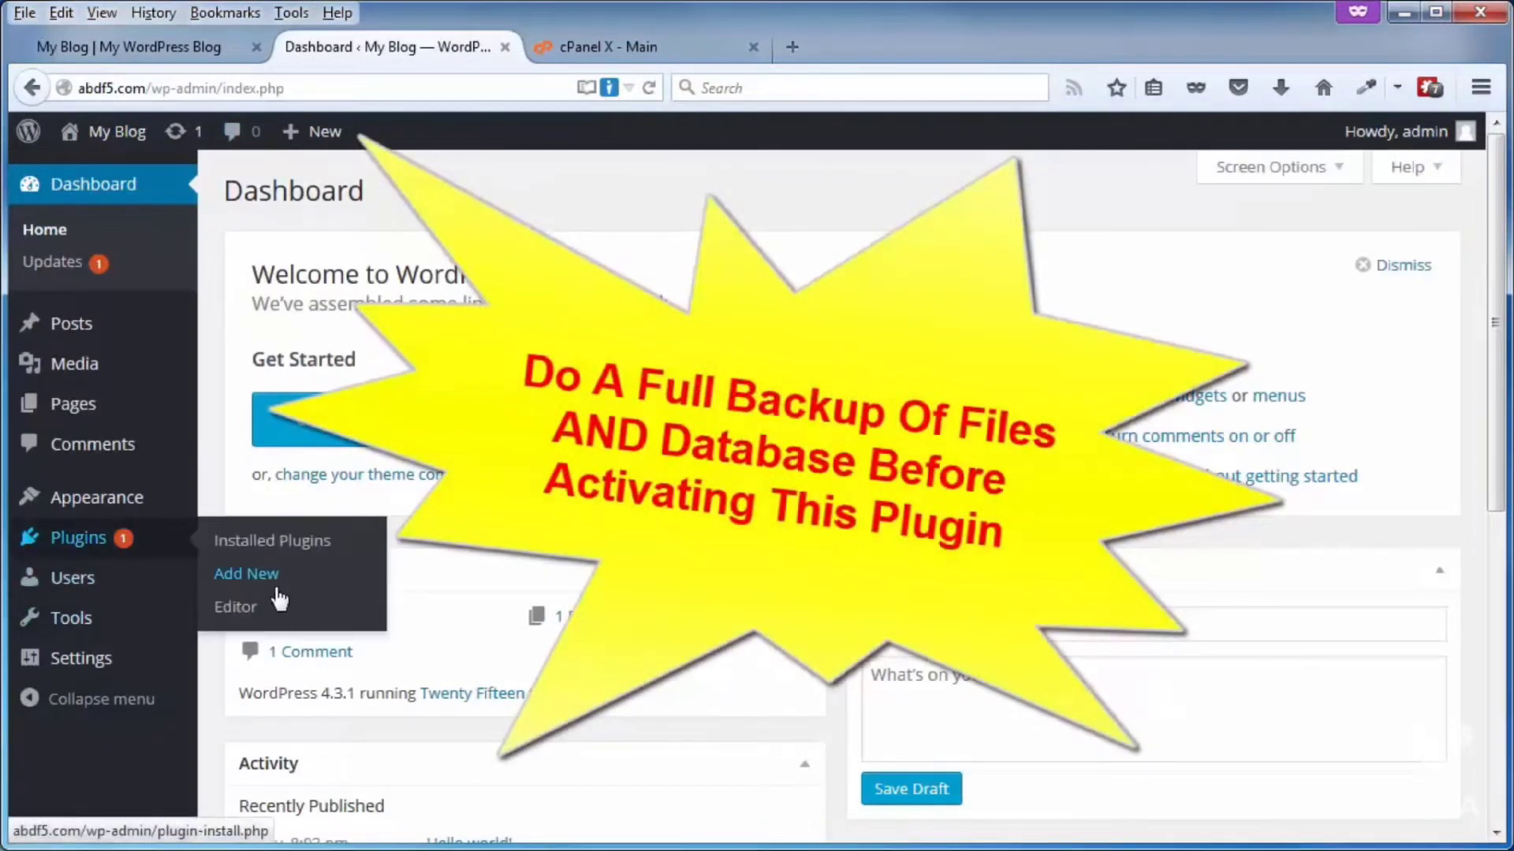
left_click(259, 575)
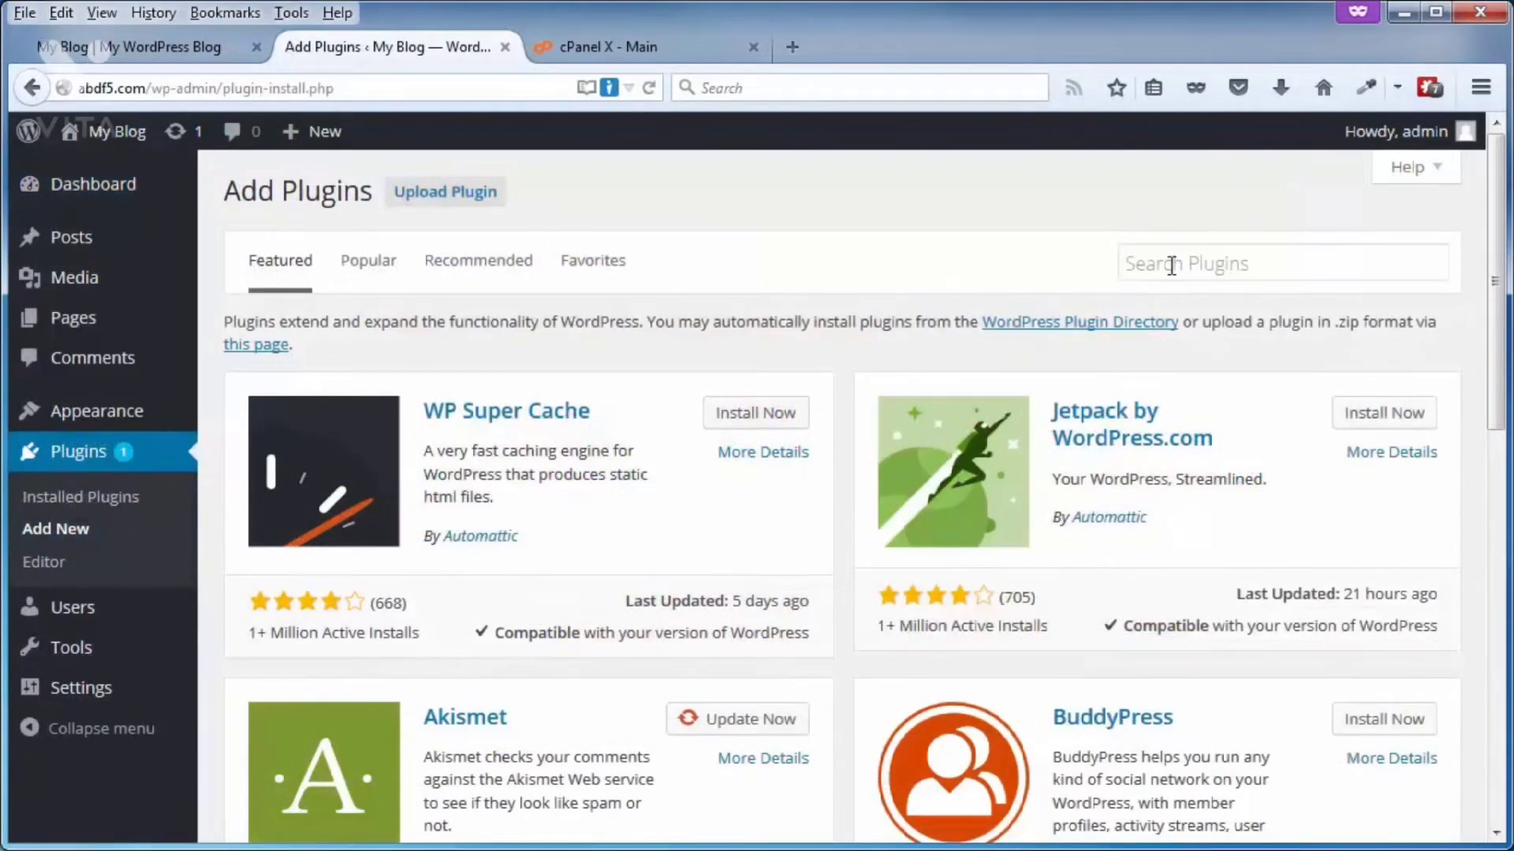
left_click(1171, 266)
type("meta generator")
key("Return")
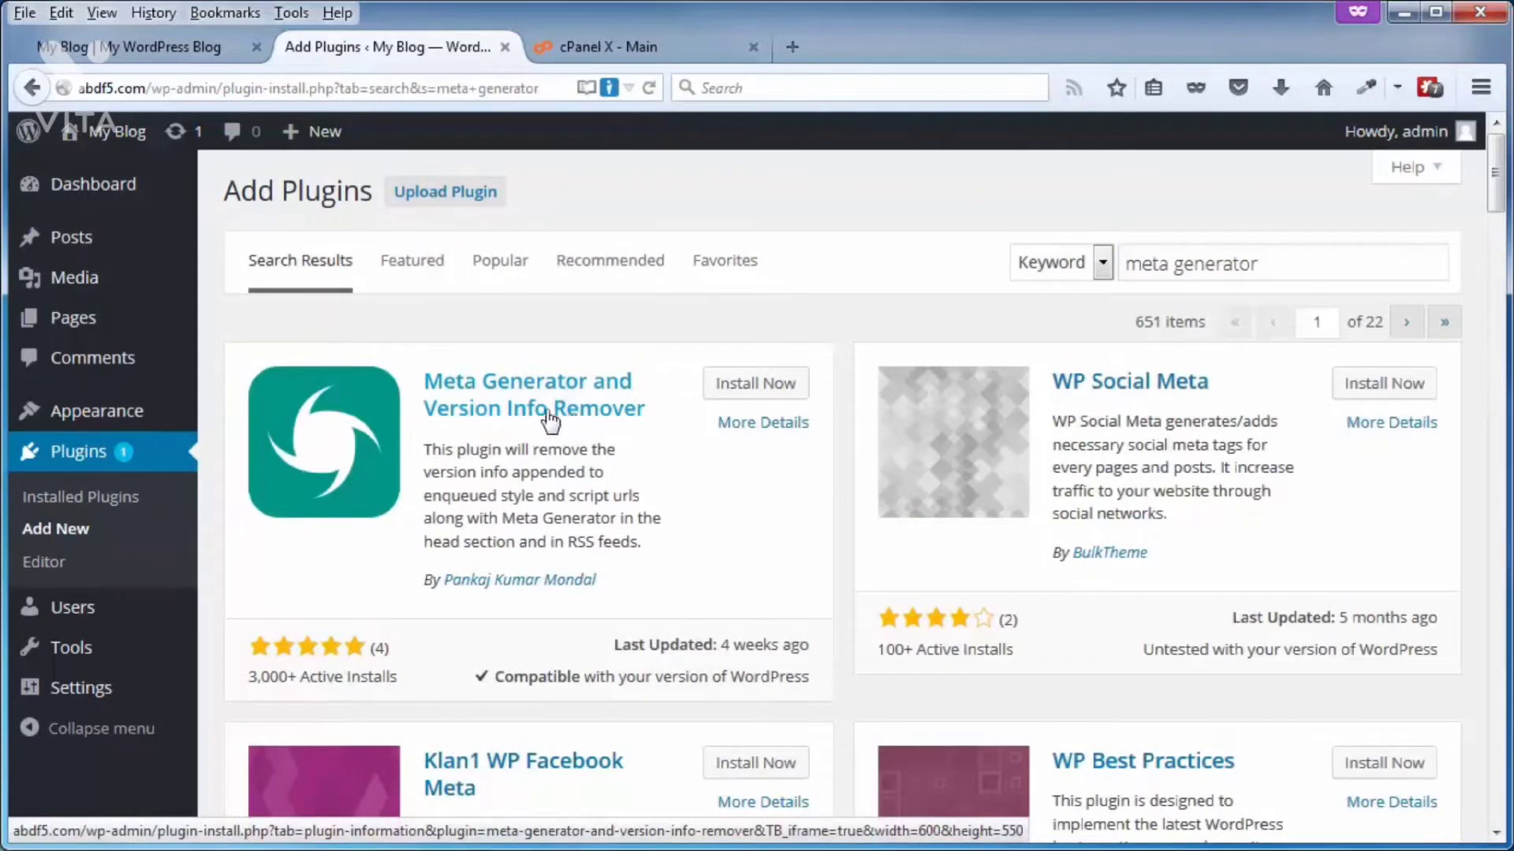
Step: Install and activate the Meta Generator and Version Info Remover plugin
left_click(732, 390)
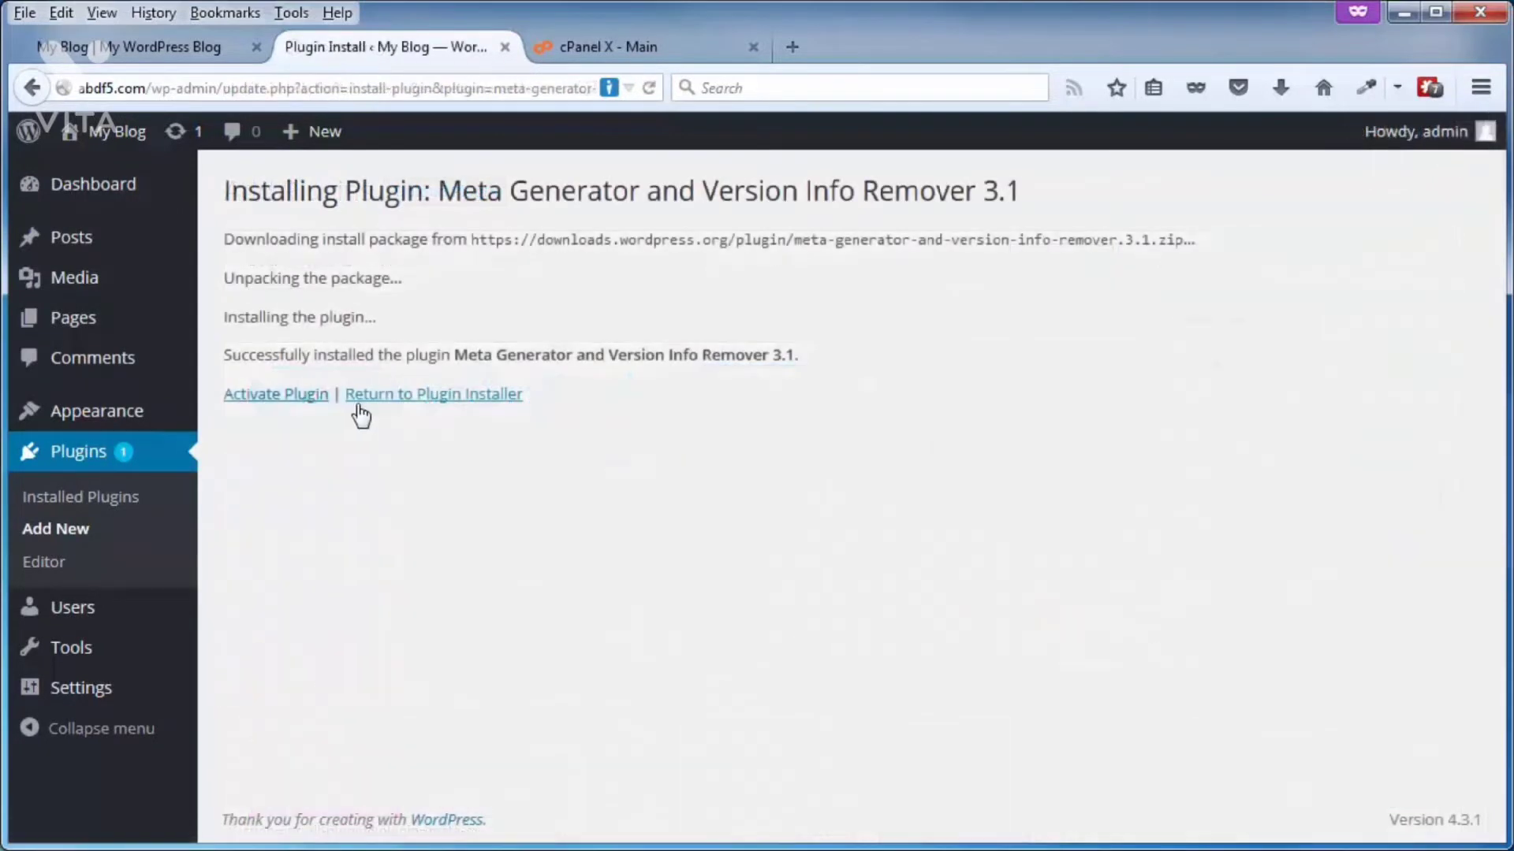
left_click(272, 396)
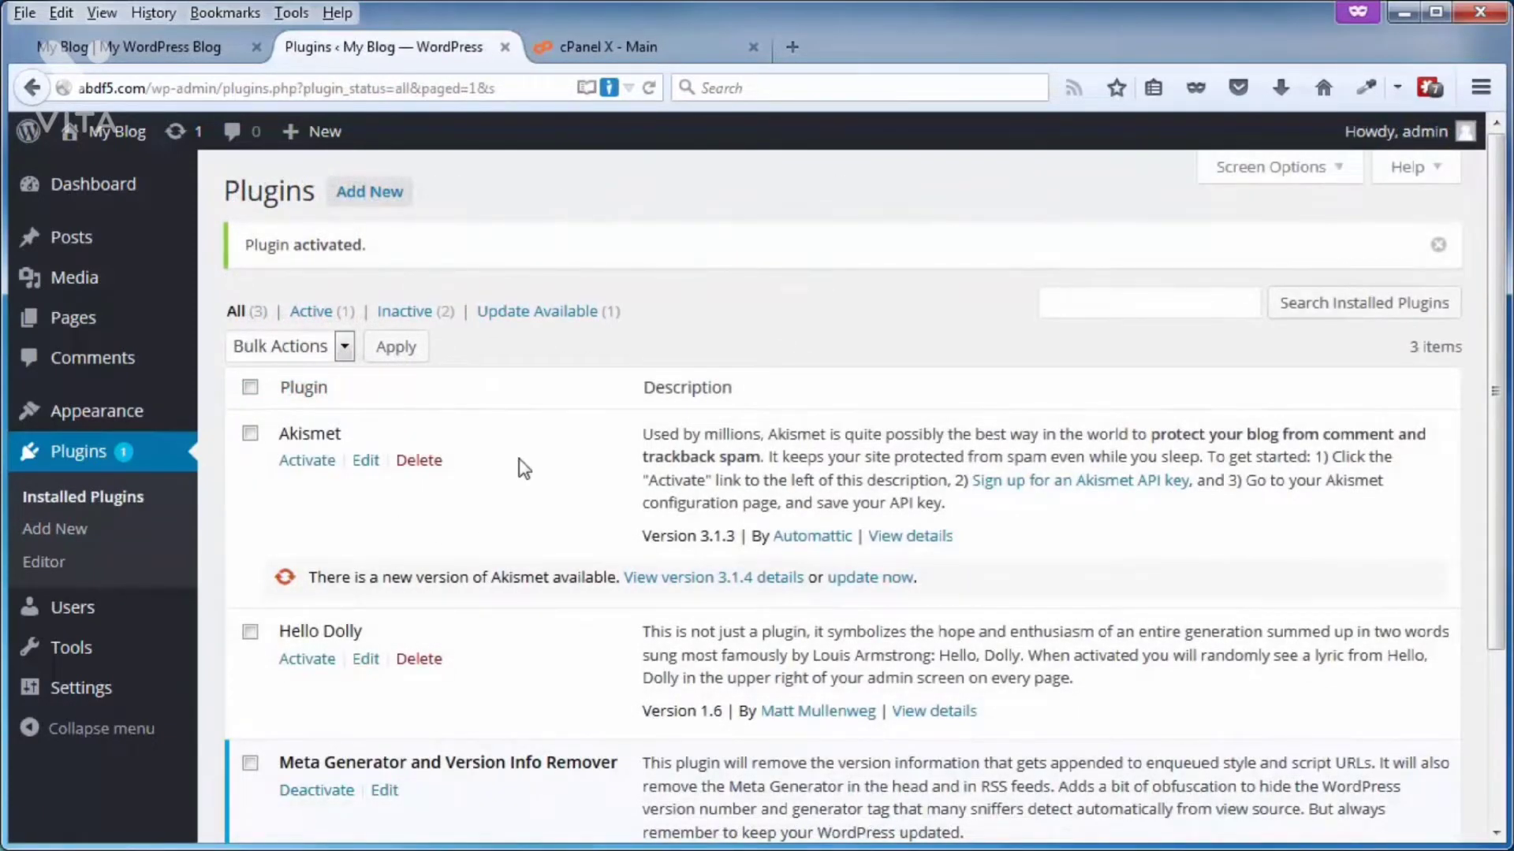
Step: Open the settings of Meta Generator and Version Info Remover and review the removal options for meta generator tag, stylesheets and scripts
mouse_move(79, 694)
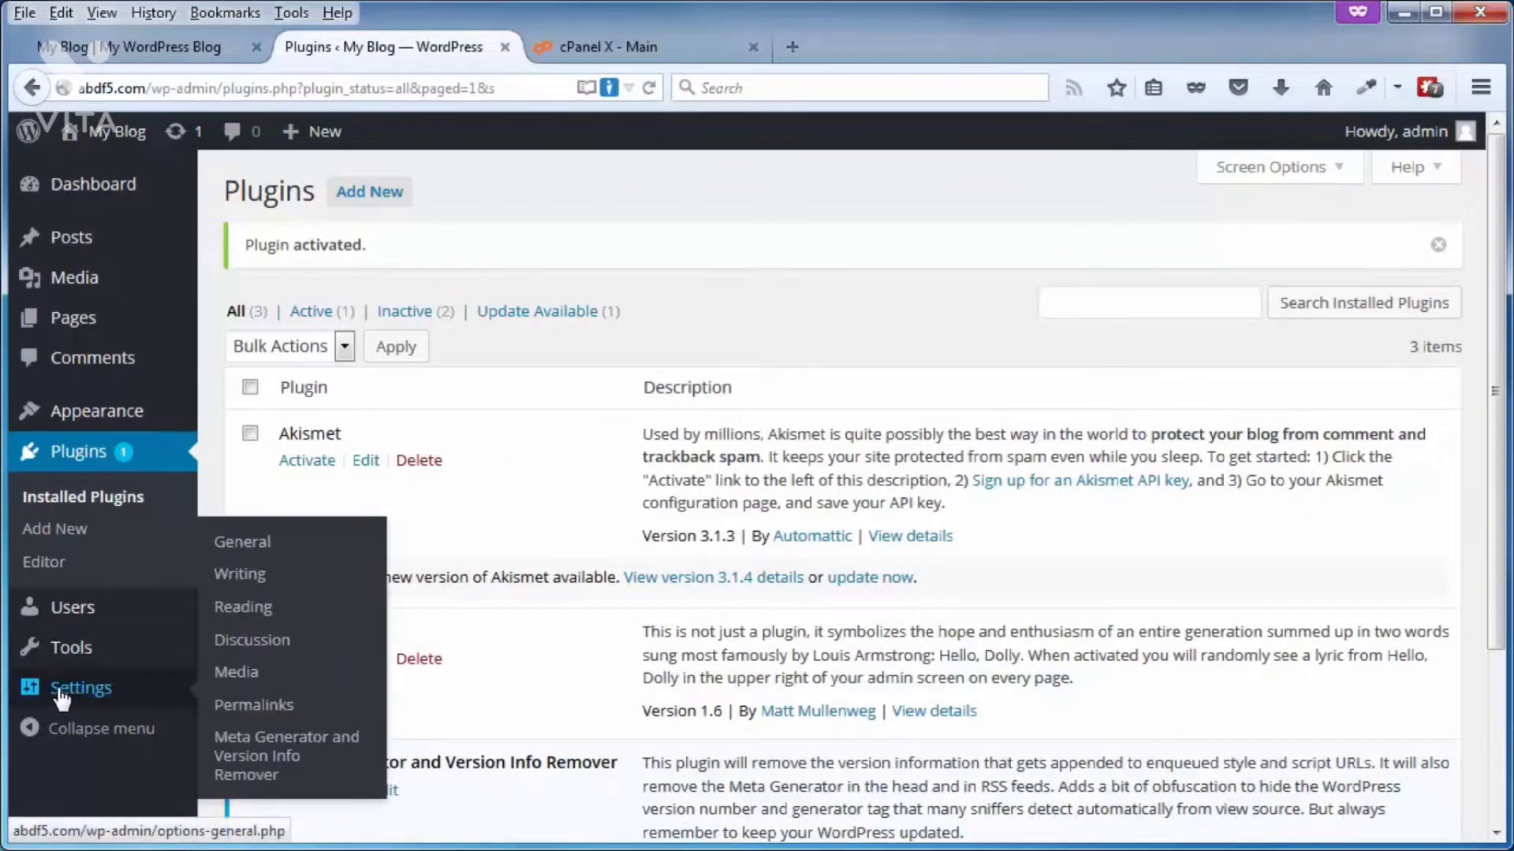
left_click(256, 755)
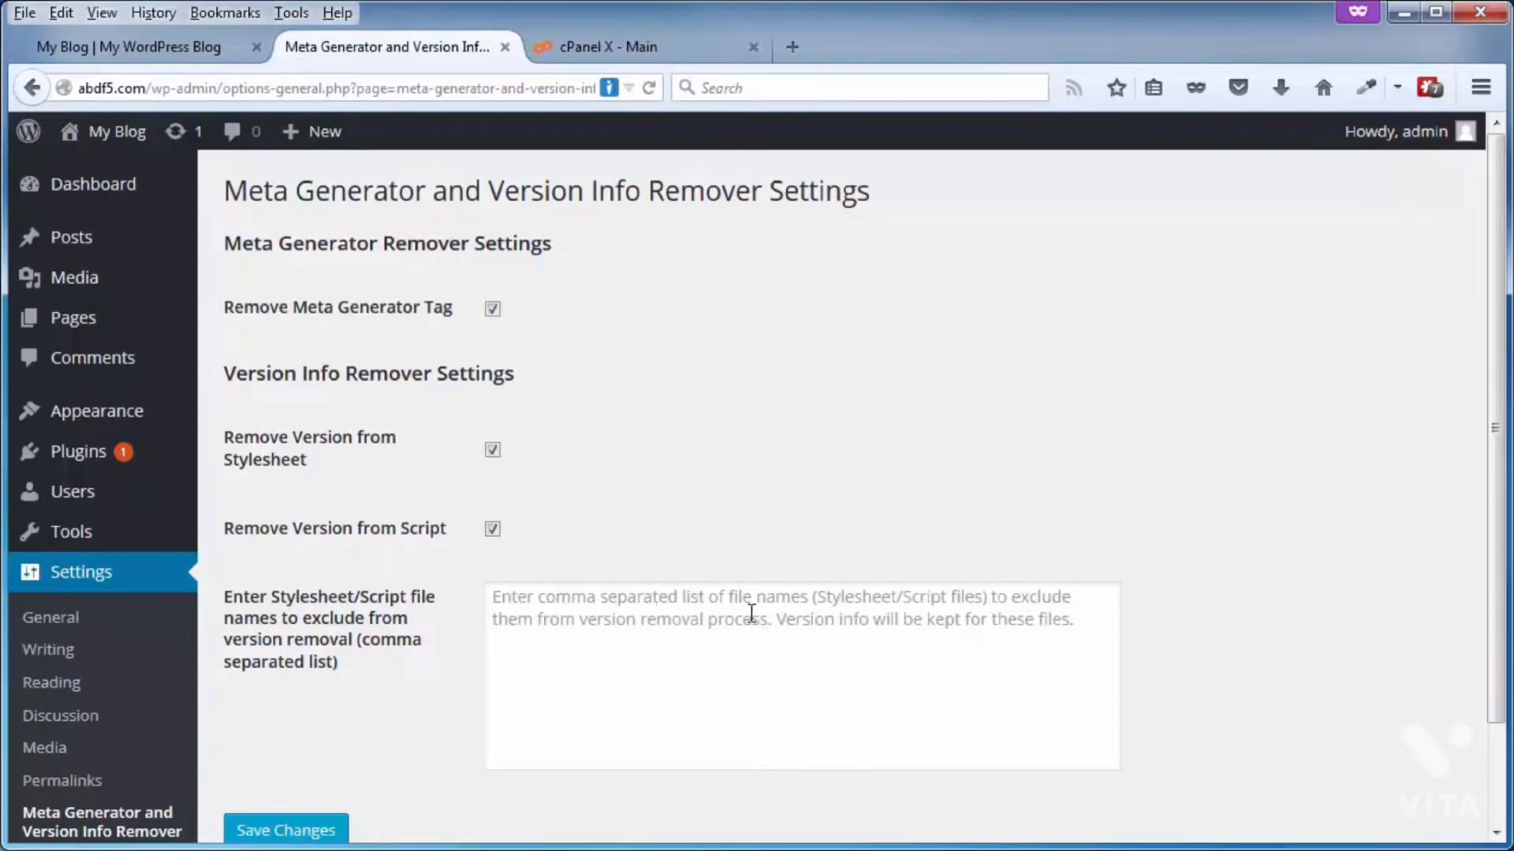
scroll(347, 733, "down", 2)
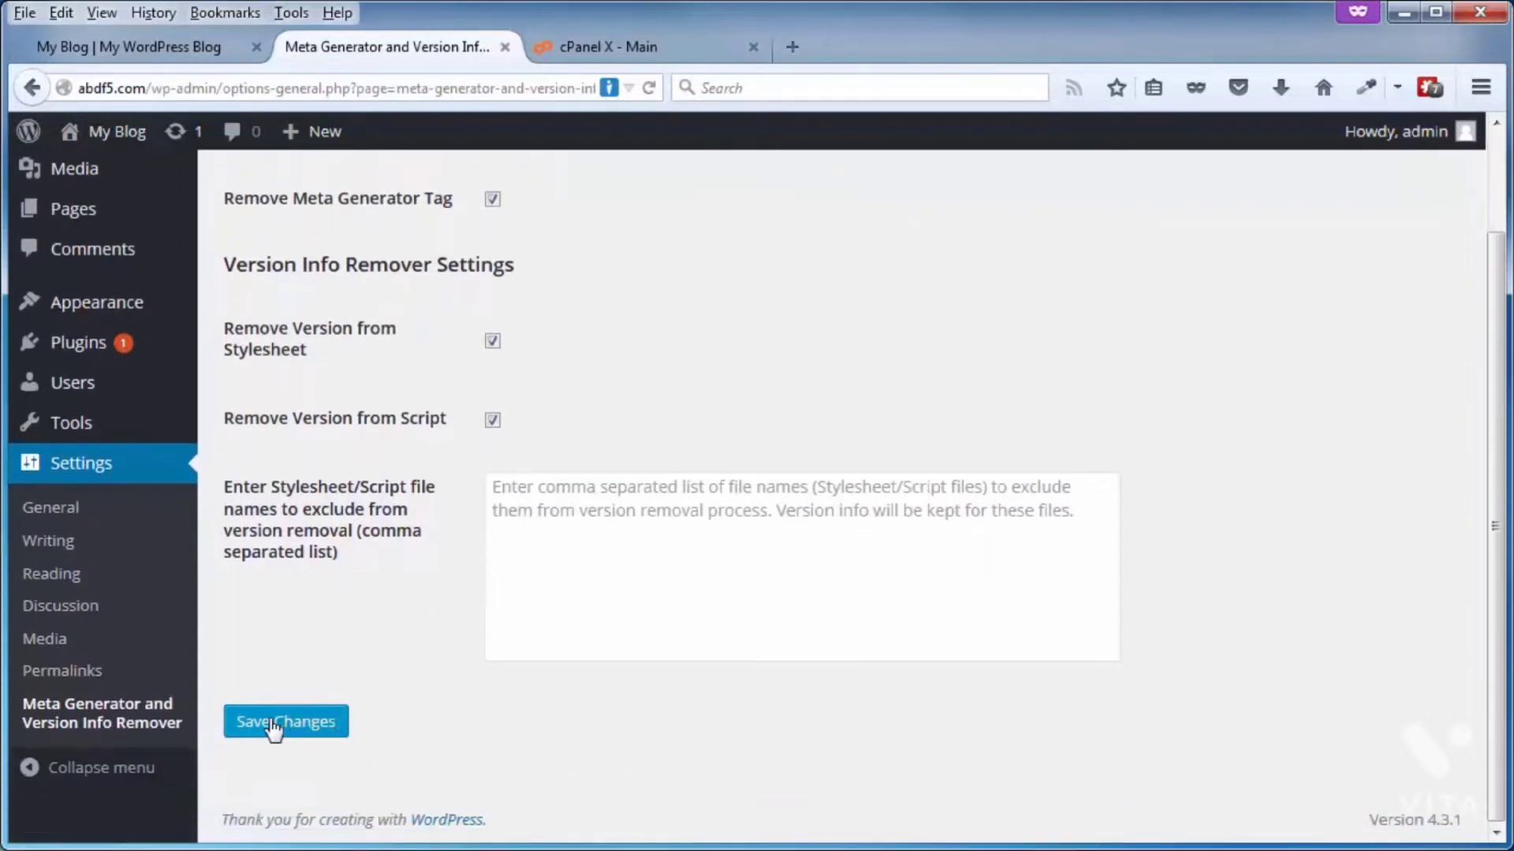
scroll(429, 710, "up", 2)
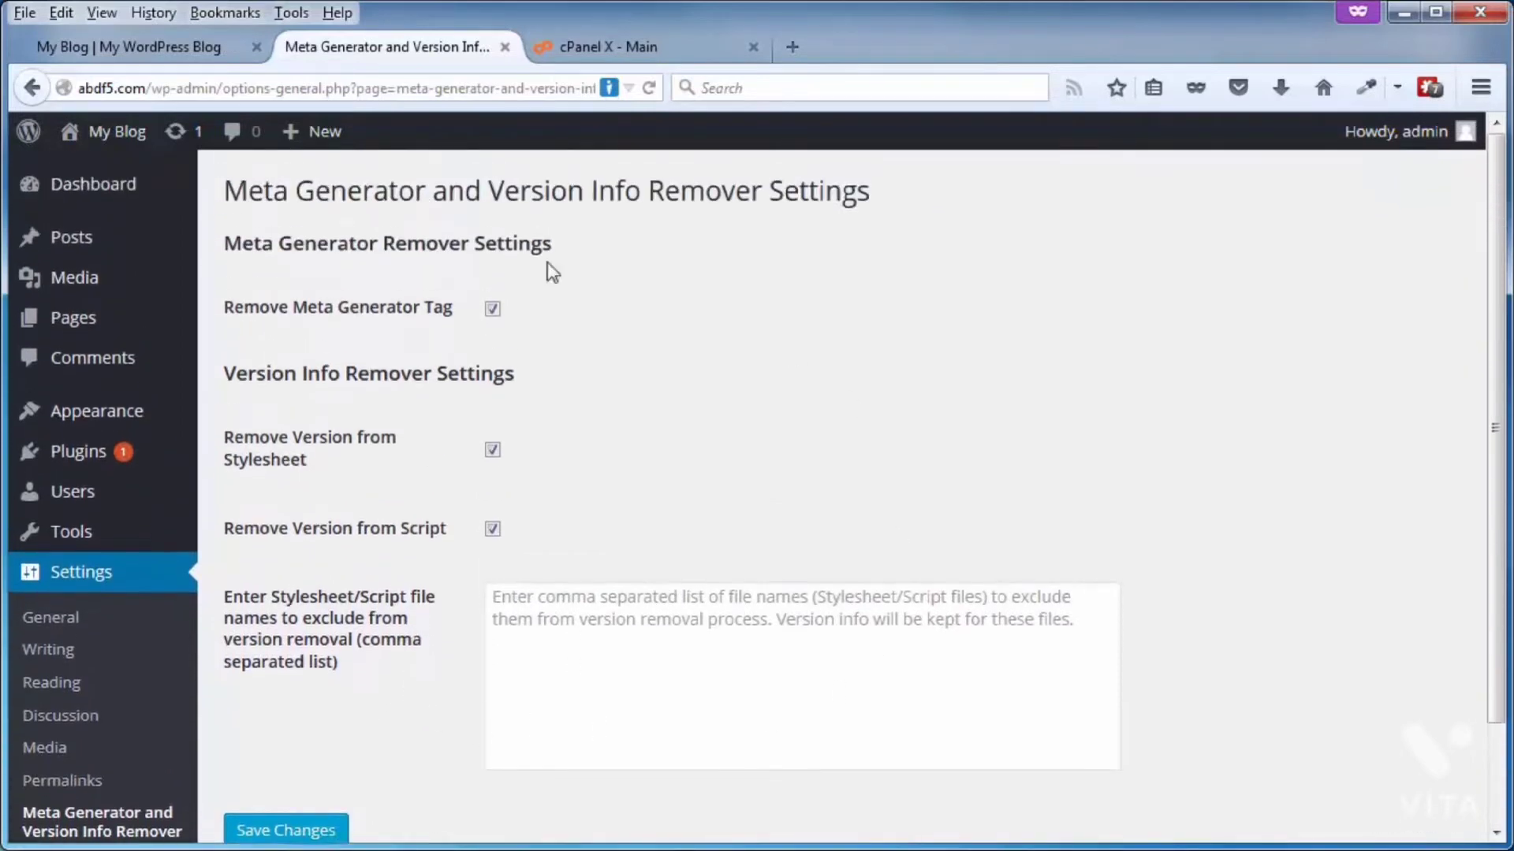
Step: Reload the abdf5.com home page, search its page source for 4.3.1, and close the source window
left_click(178, 51)
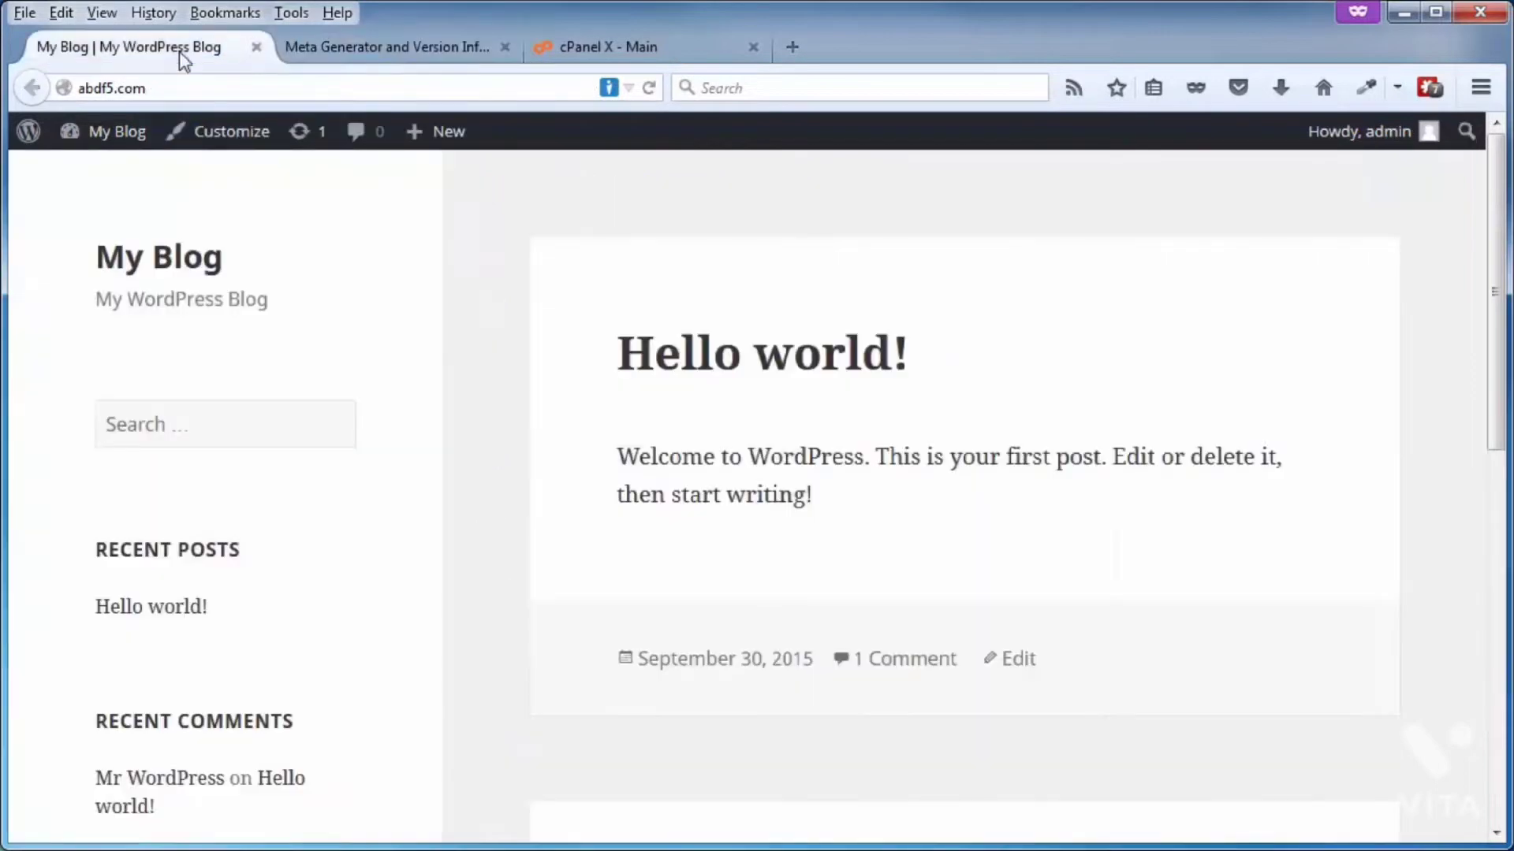
left_click(649, 88)
right_click(454, 276)
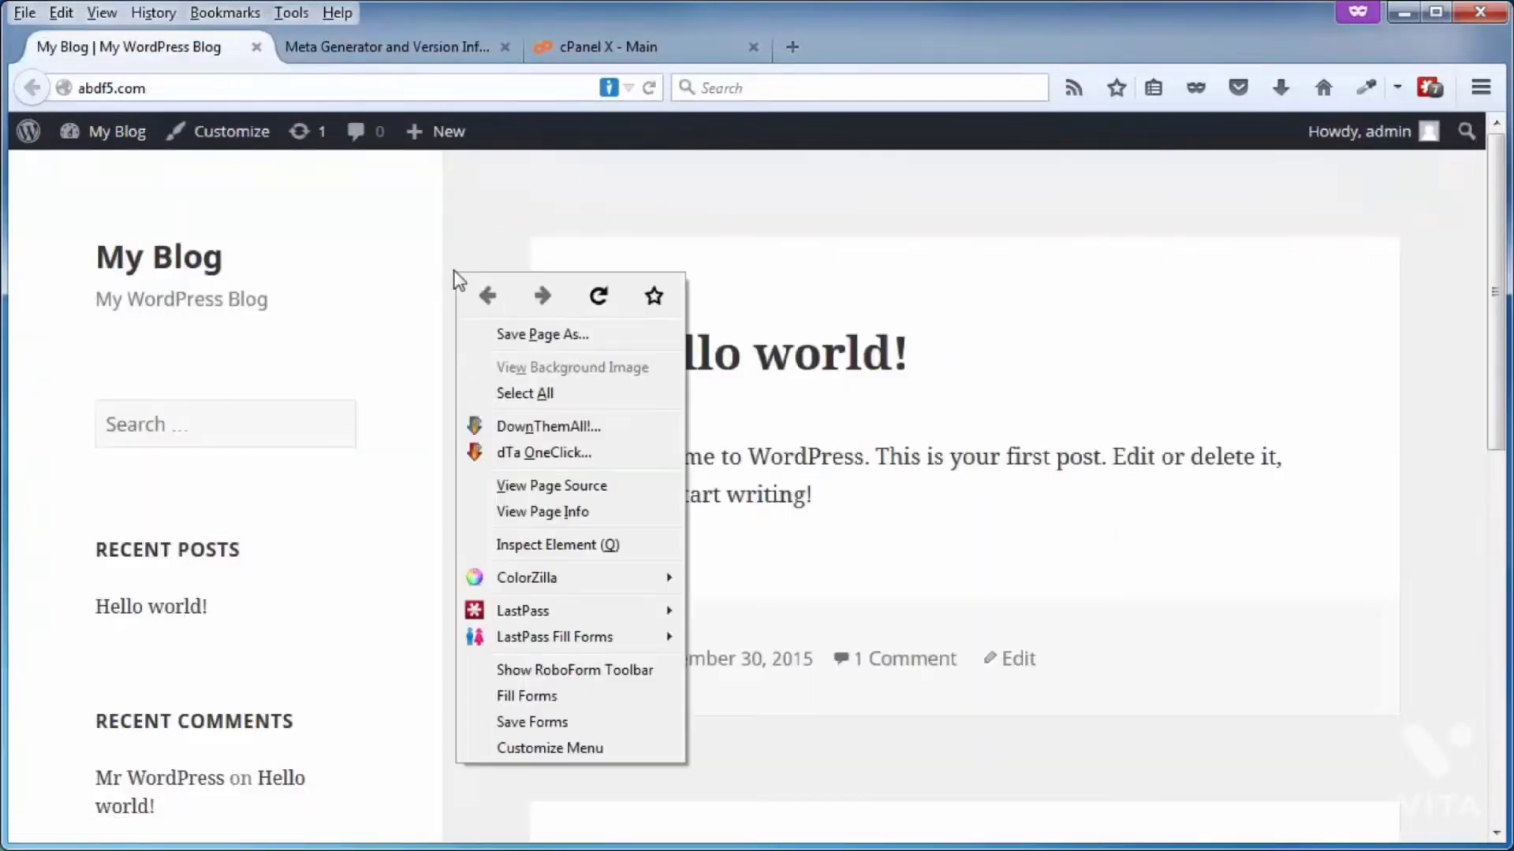
left_click(524, 489)
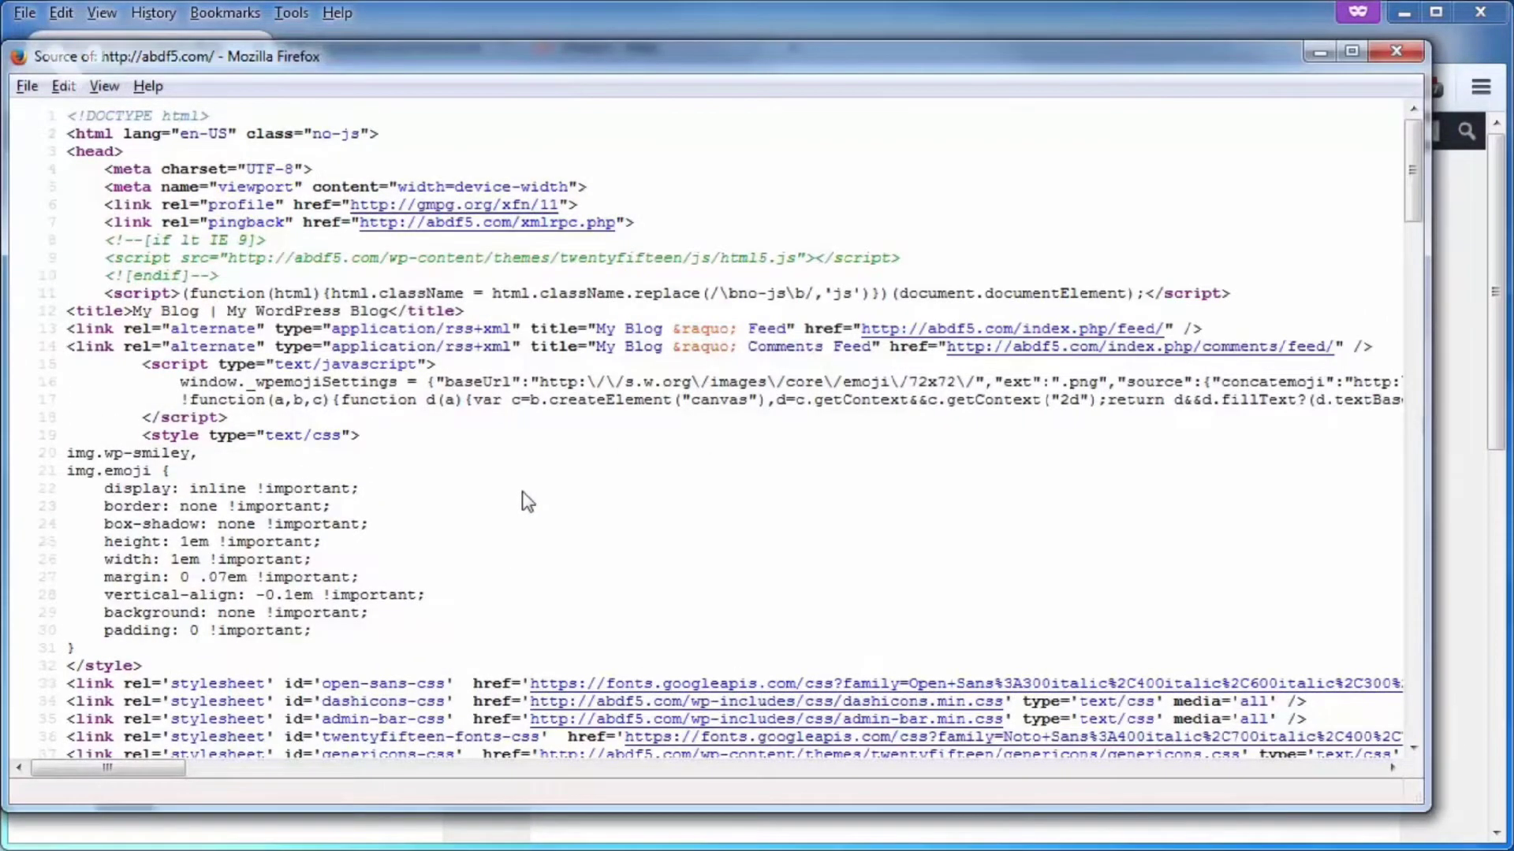
key("ctrl+f")
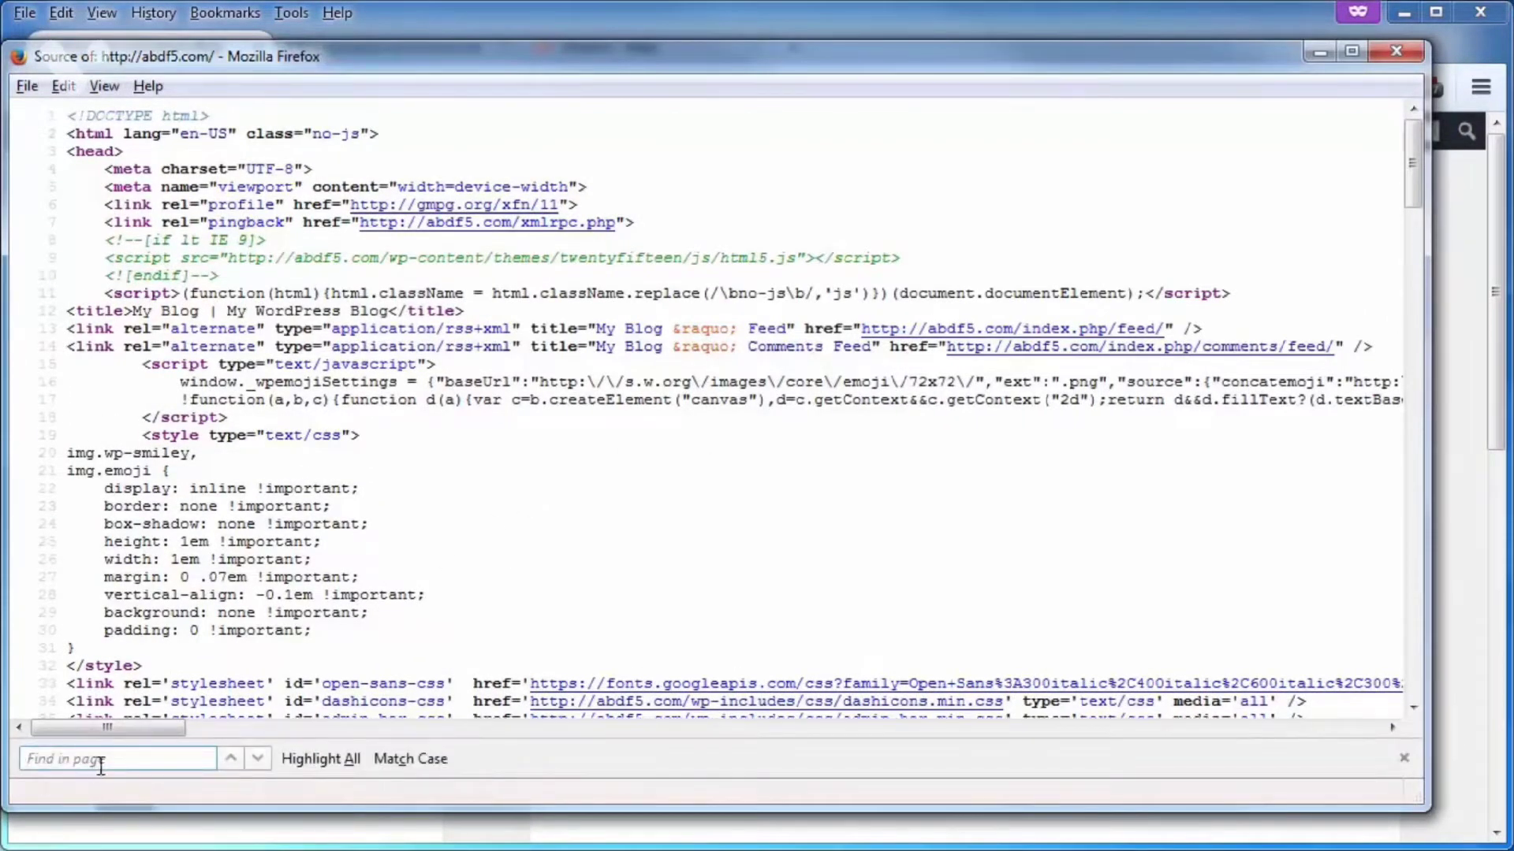
type("4.3.1")
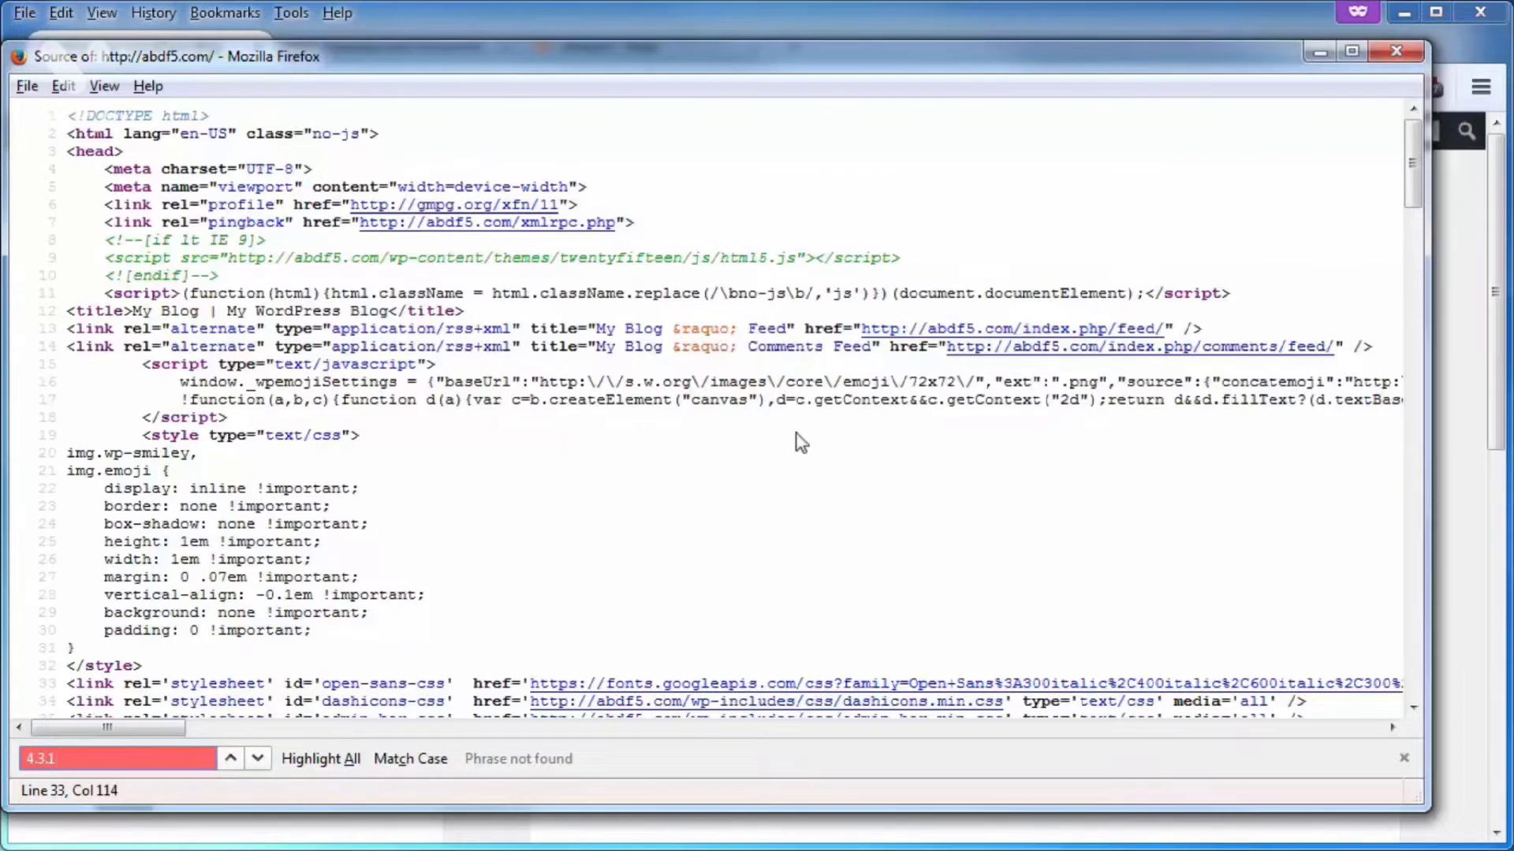
left_click(1395, 51)
Step: Open the Hello world! post from the blog's home page
left_click(658, 347)
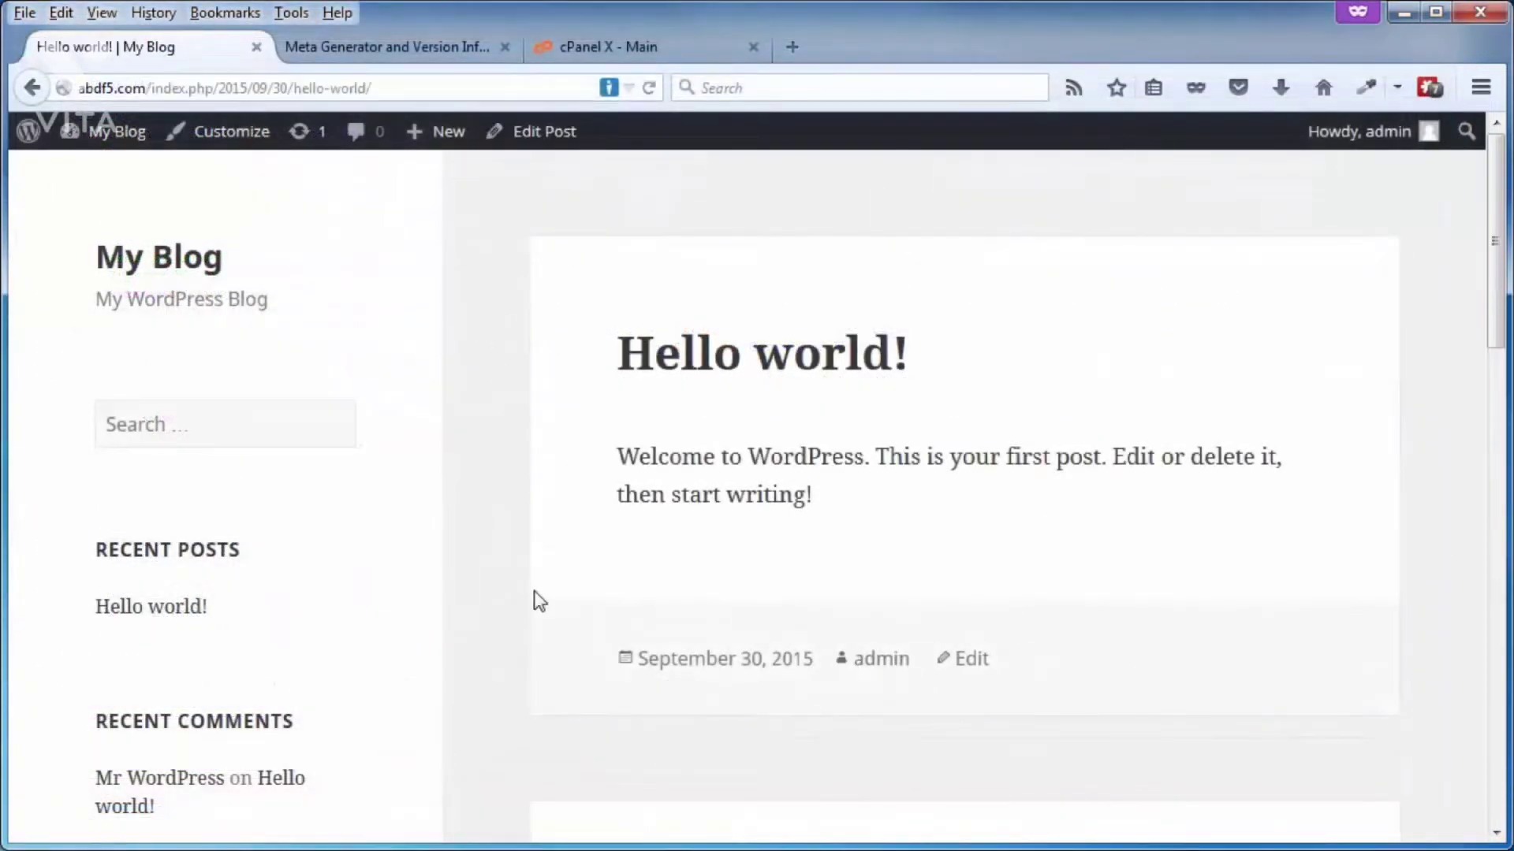
left_click(761, 676)
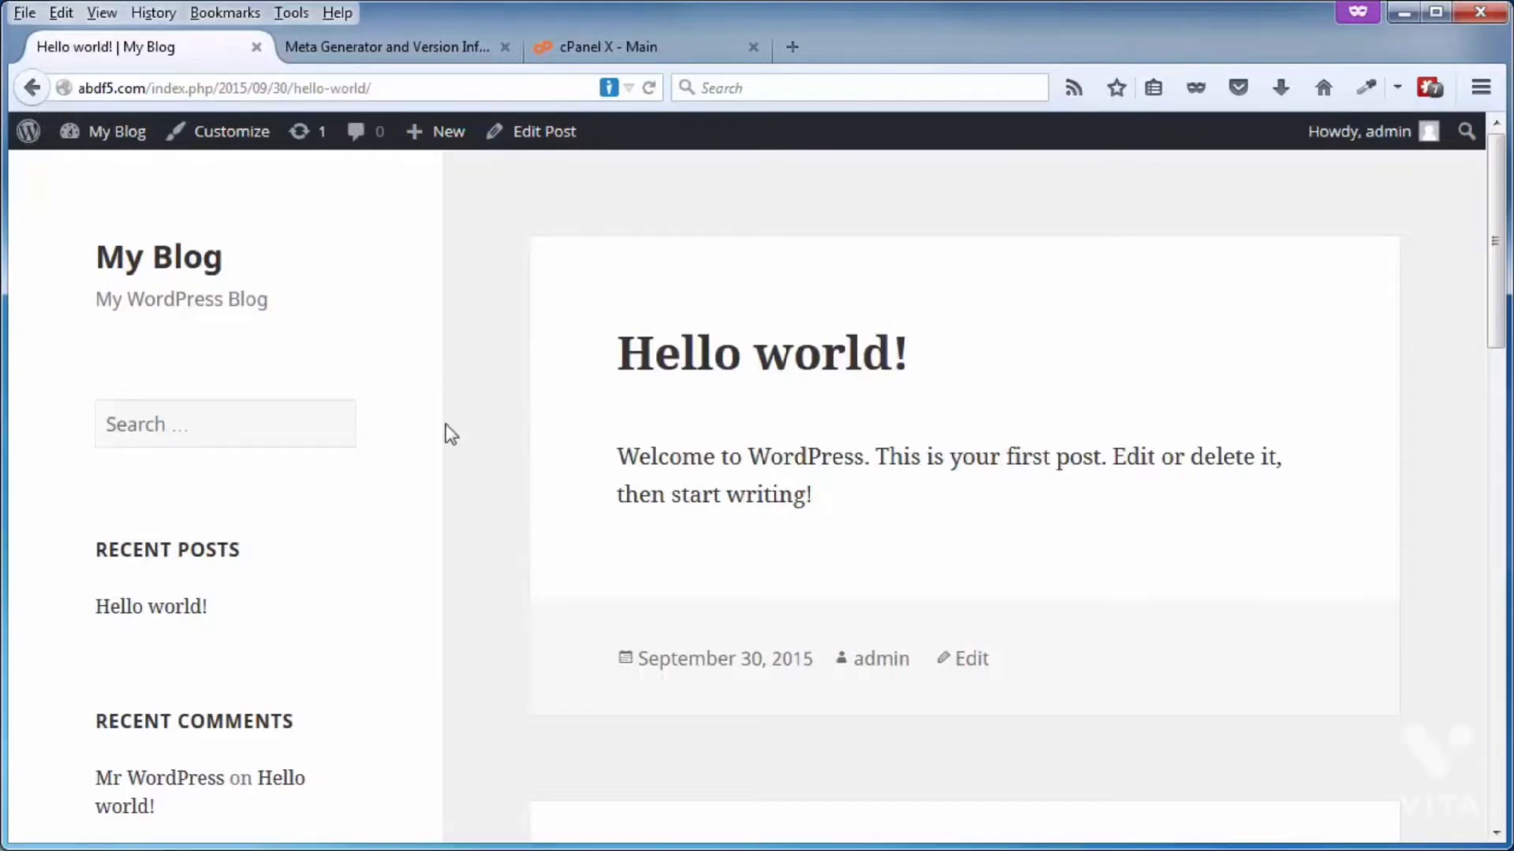
Step: Switch to cPanel and open the File Manager on the public_html folder
left_click(627, 47)
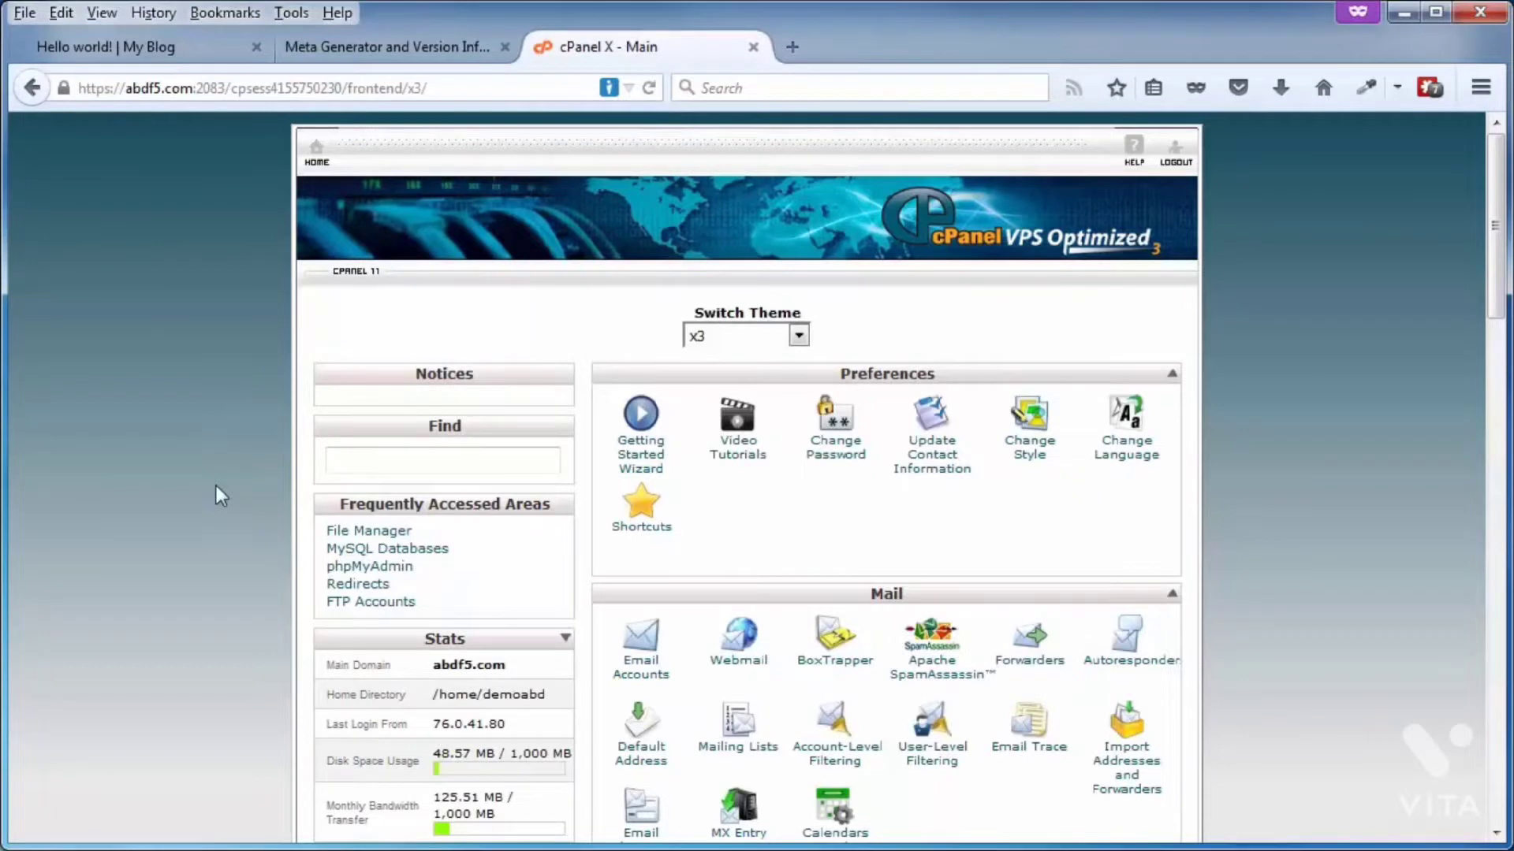
scroll(216, 487, "down", 6)
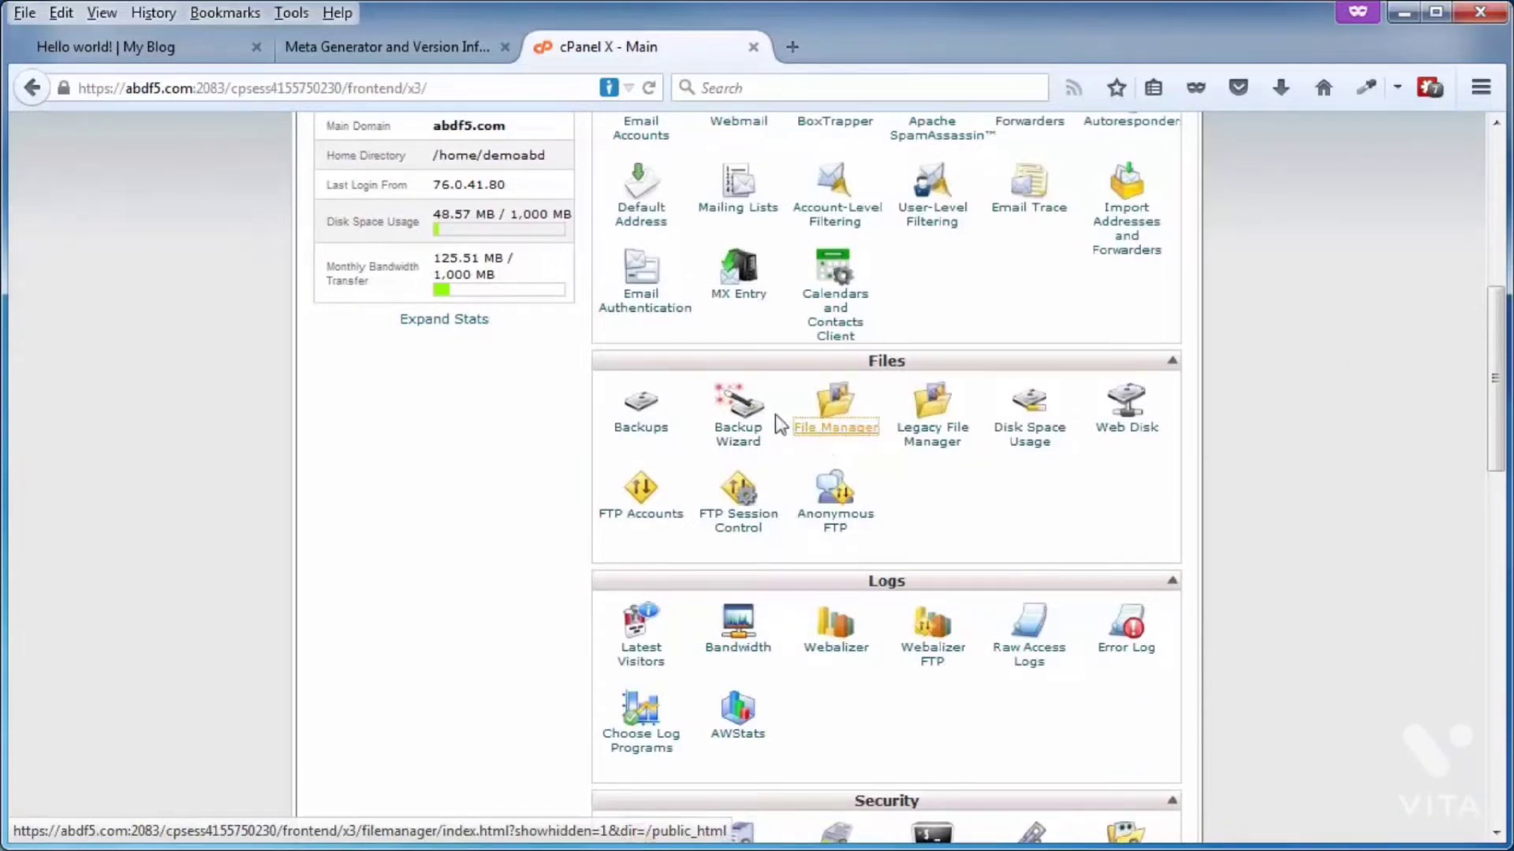
left_click(826, 432)
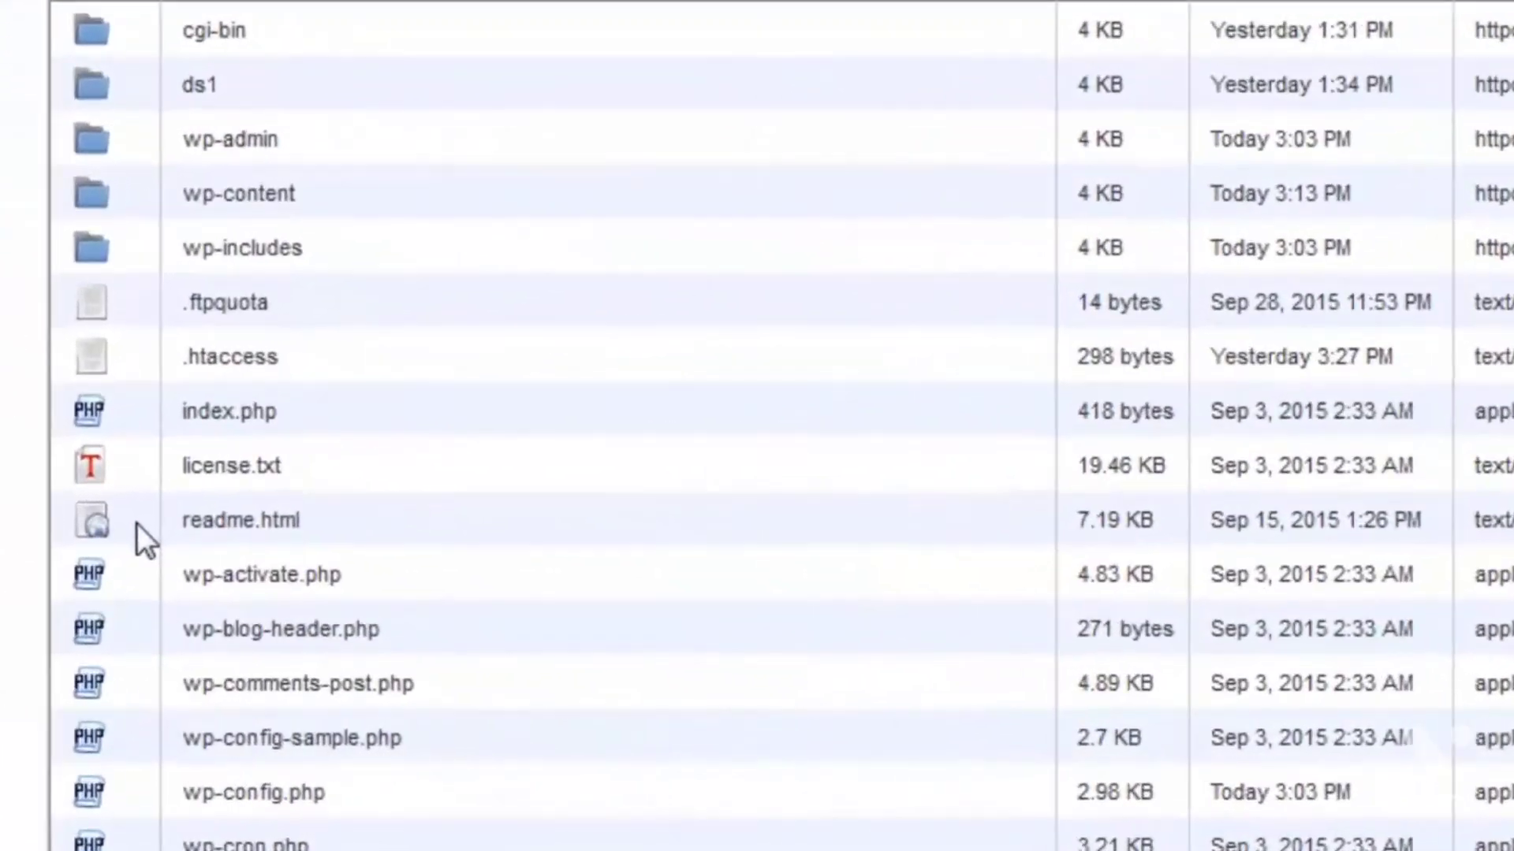
Step: Delete license.txt, readme.html and wp-config-sample.php from the public_html folder
left_click(453, 607)
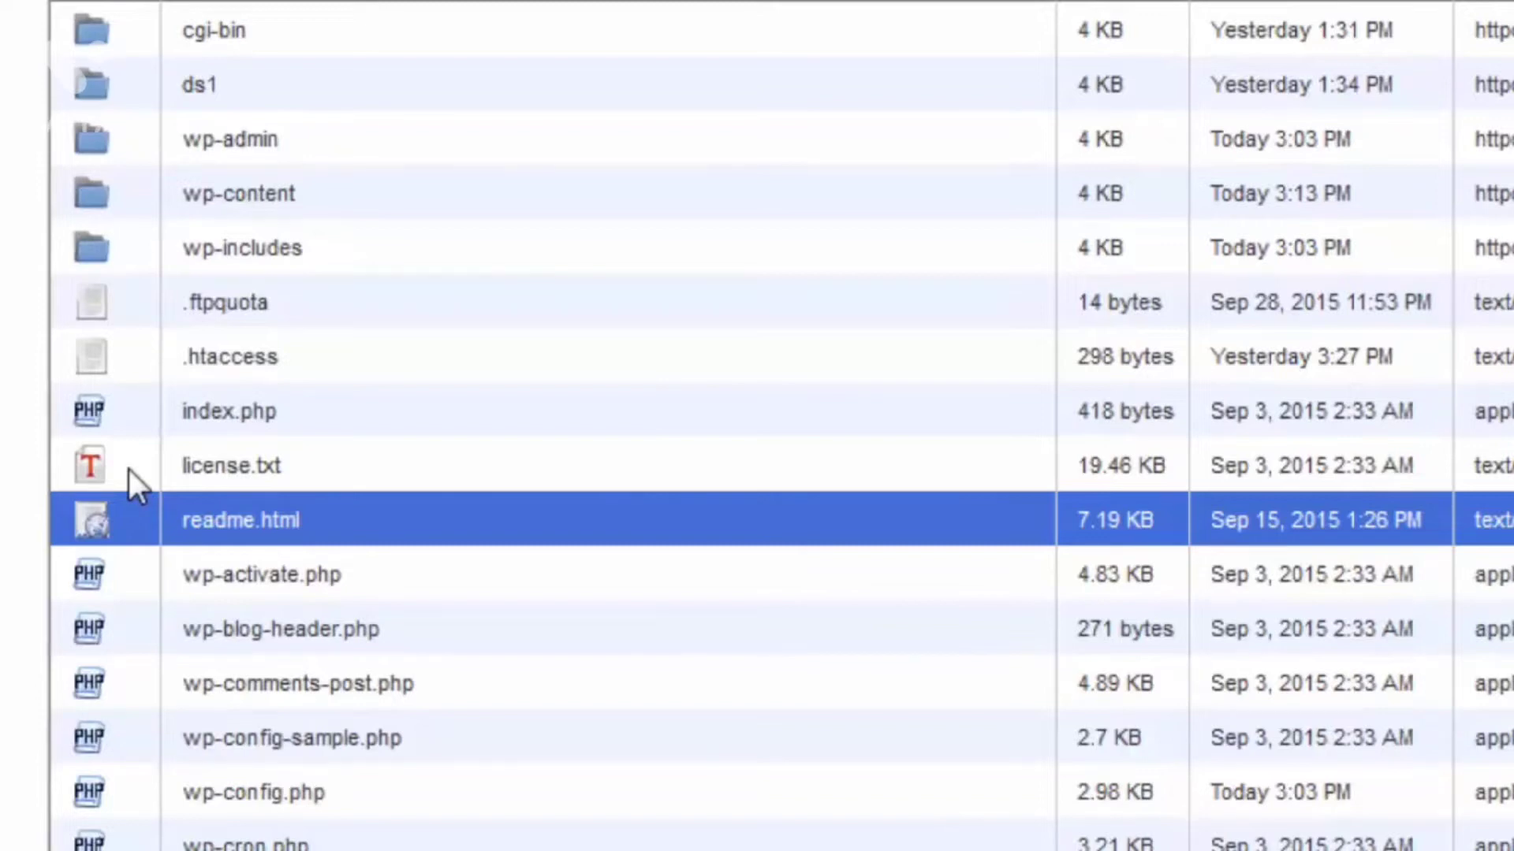
left_click(129, 470, "shift")
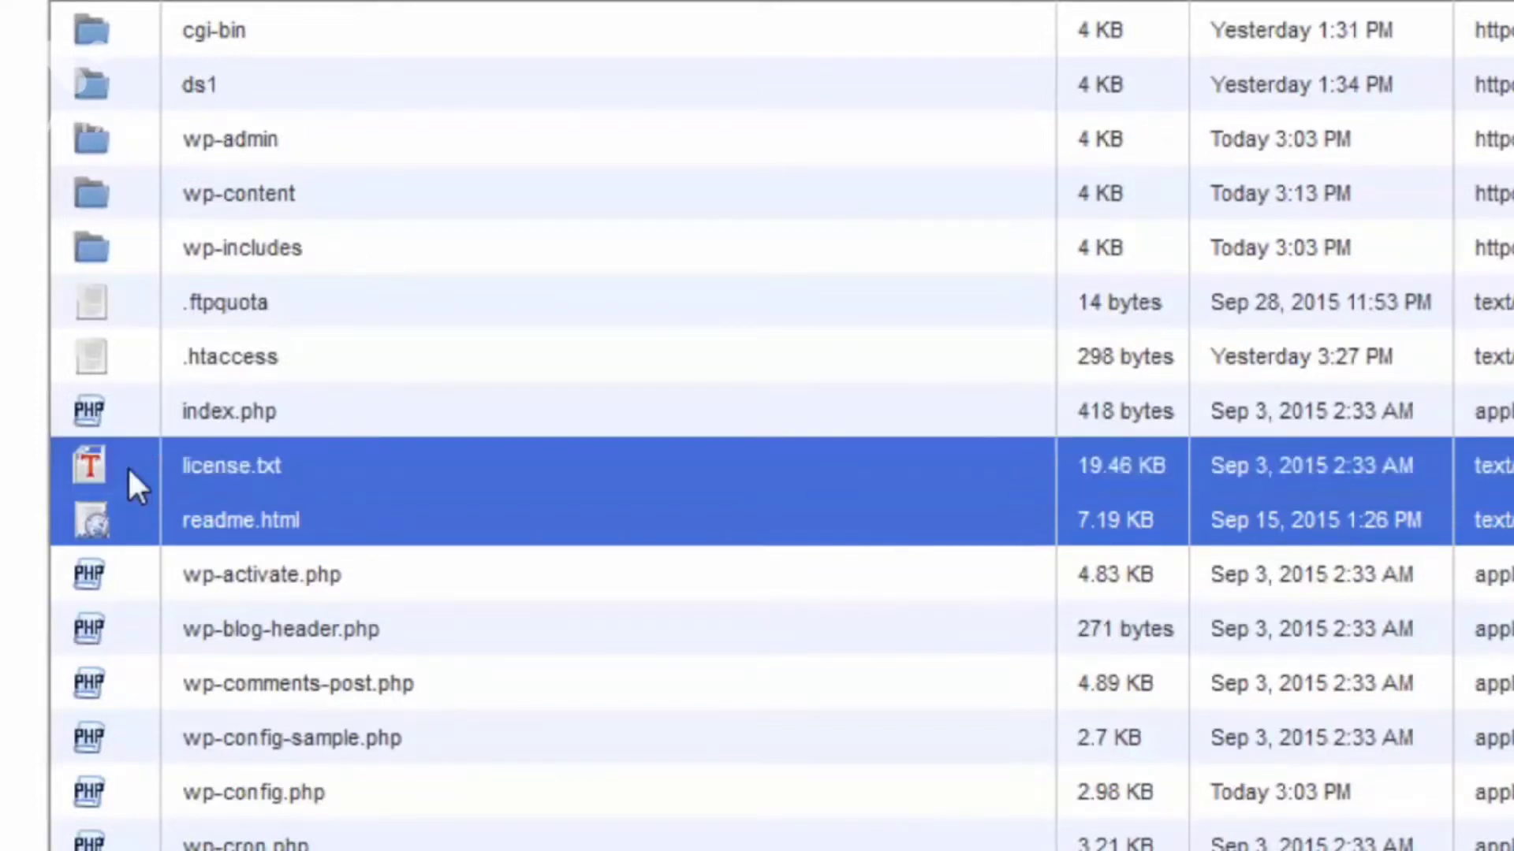
scroll(128, 467, "down", 3)
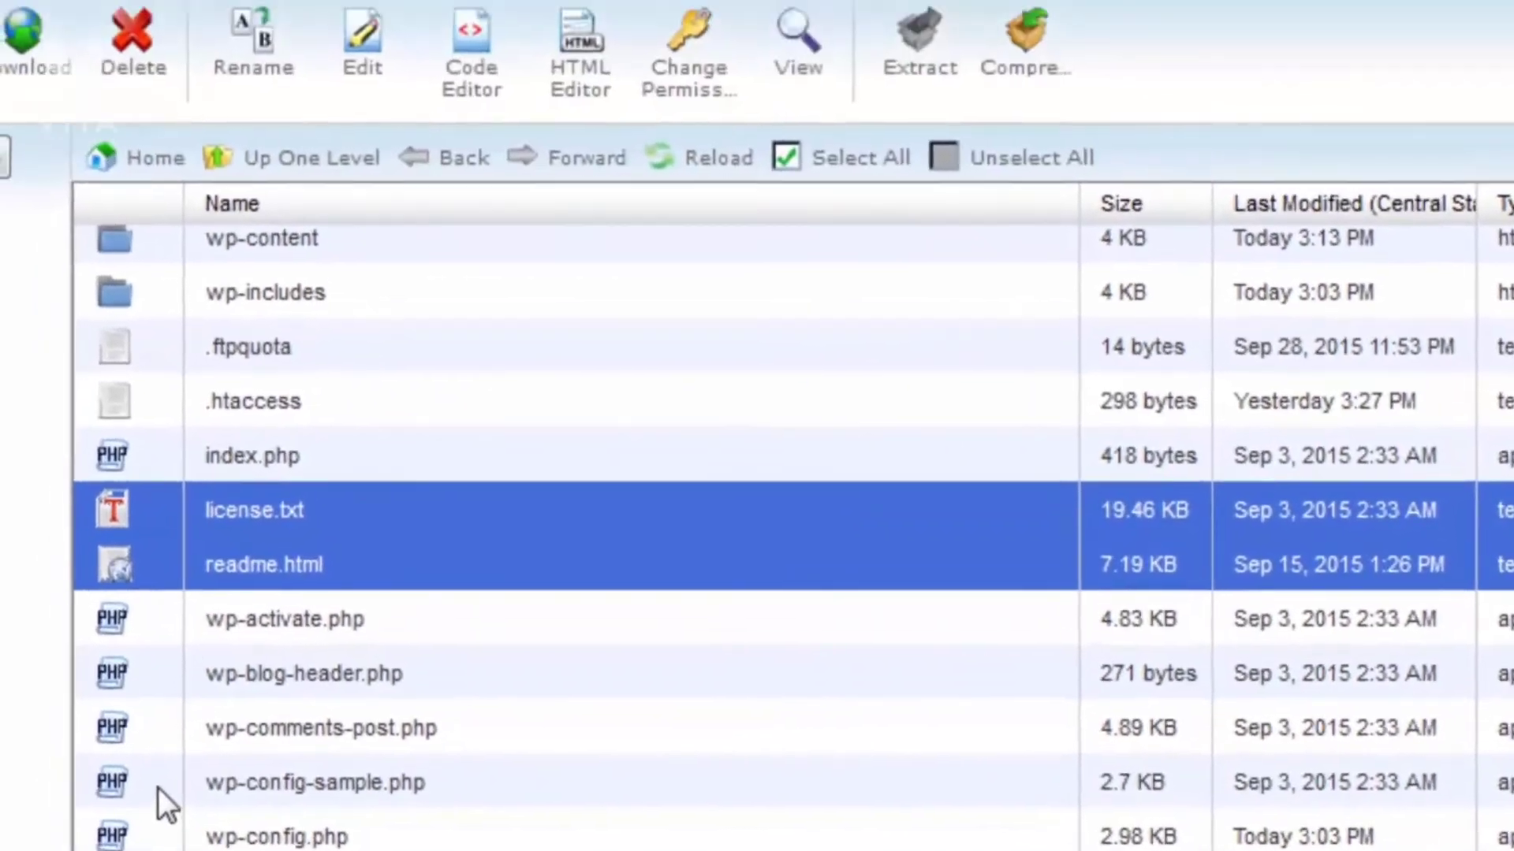
left_click(134, 556, "ctrl")
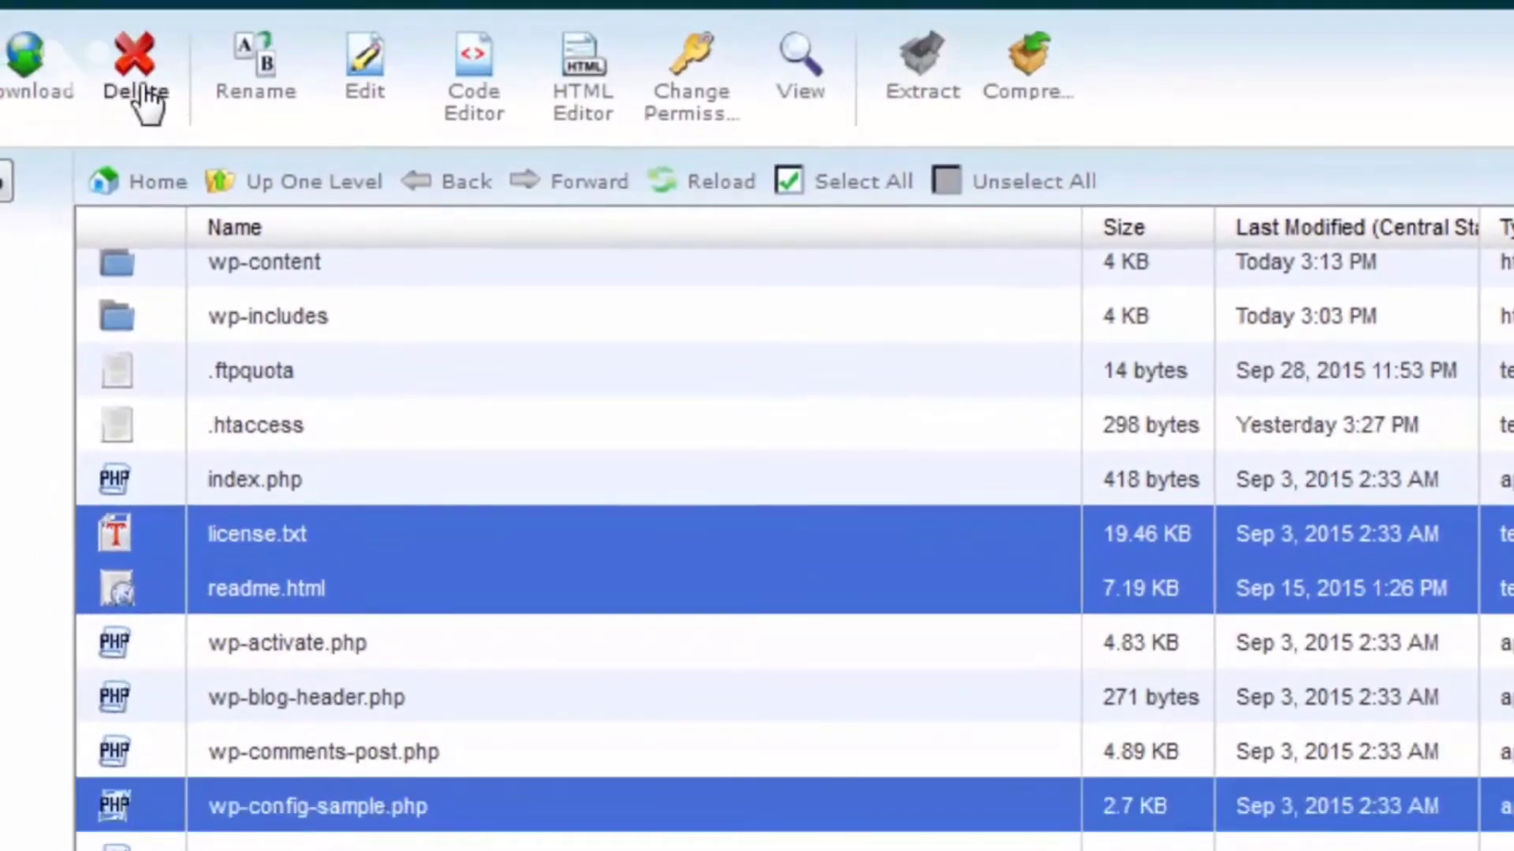
left_click(135, 86)
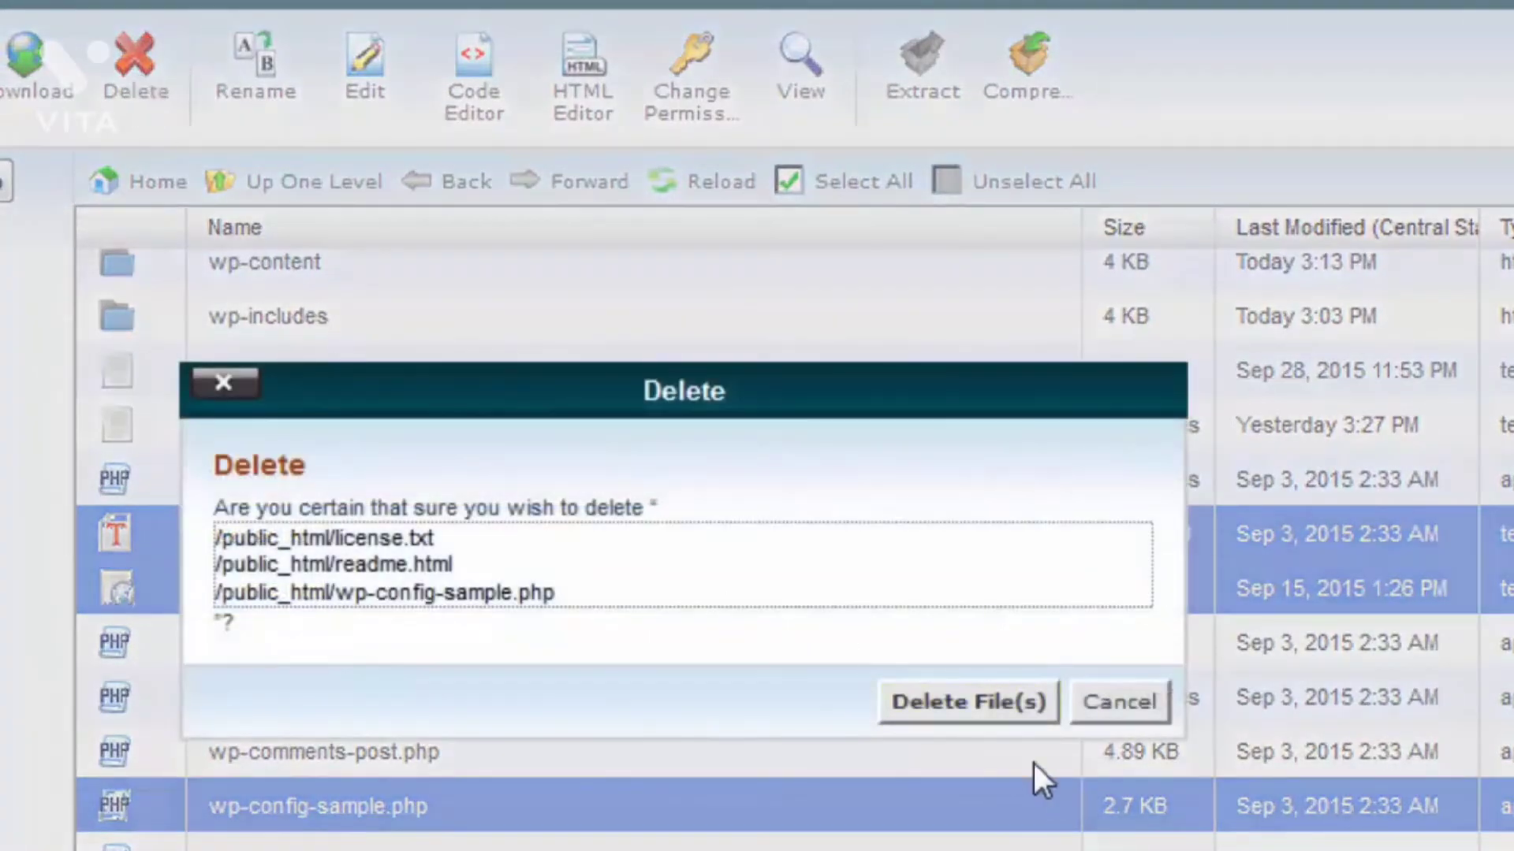
left_click(961, 711)
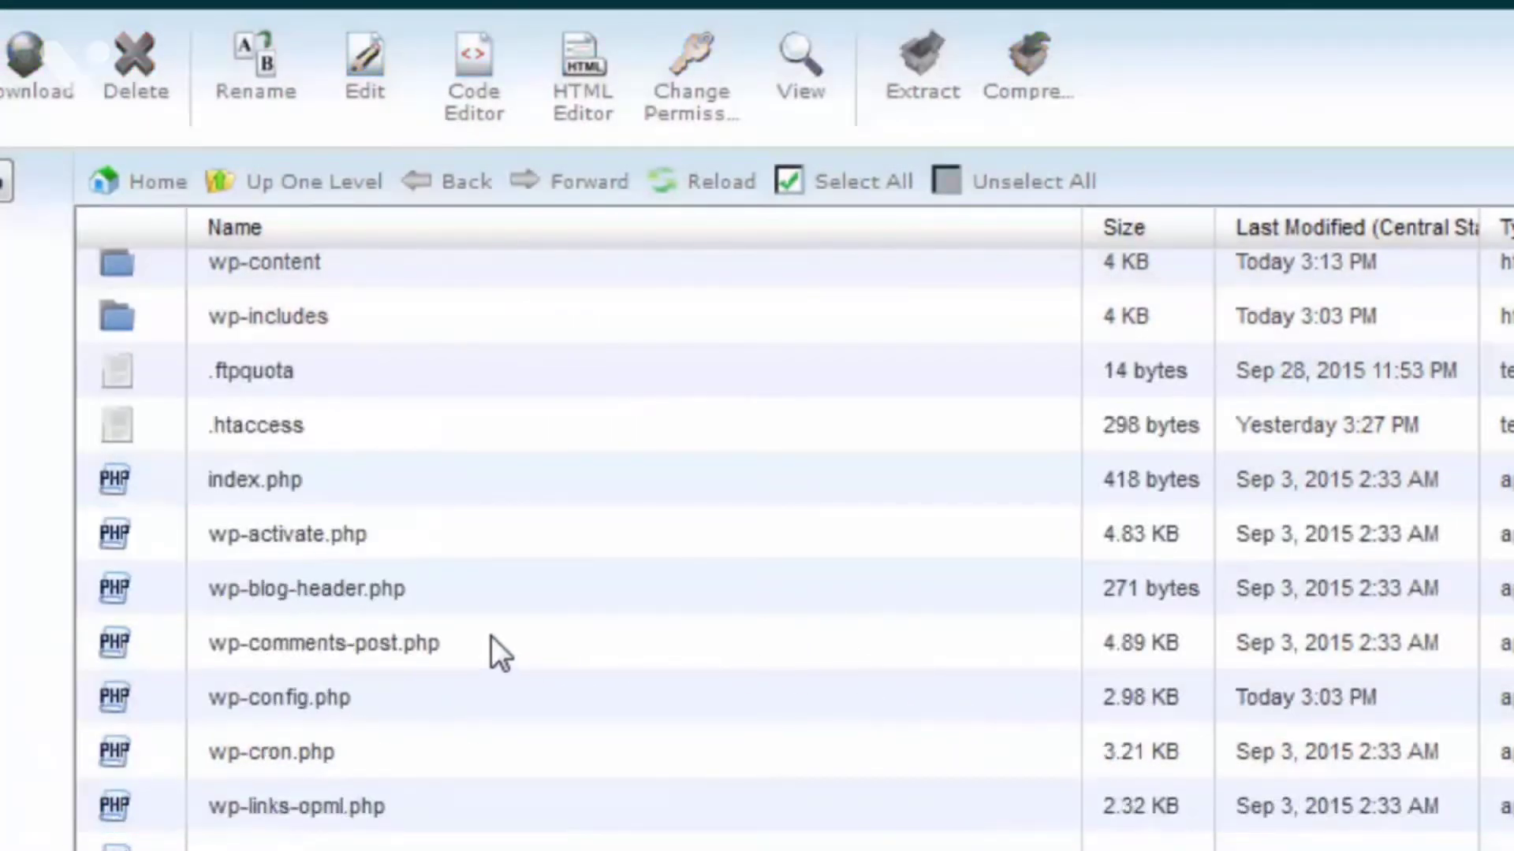
Step: Open the wp-admin folder and delete install.php and install-helper.php from it
scroll(491, 636, "up", 3)
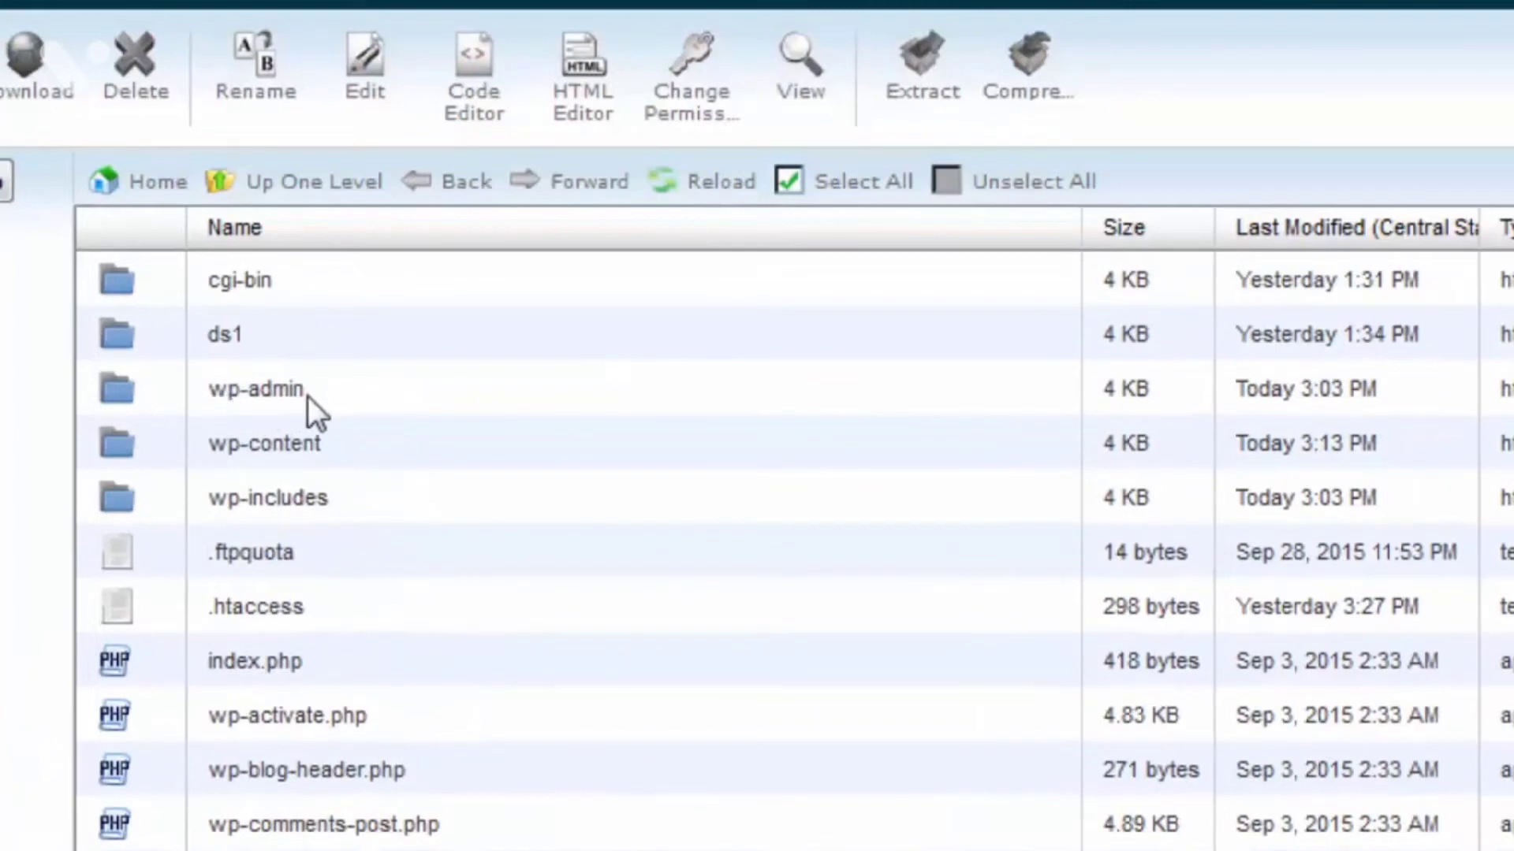
double_click(150, 390)
scroll(150, 386, "down", 10)
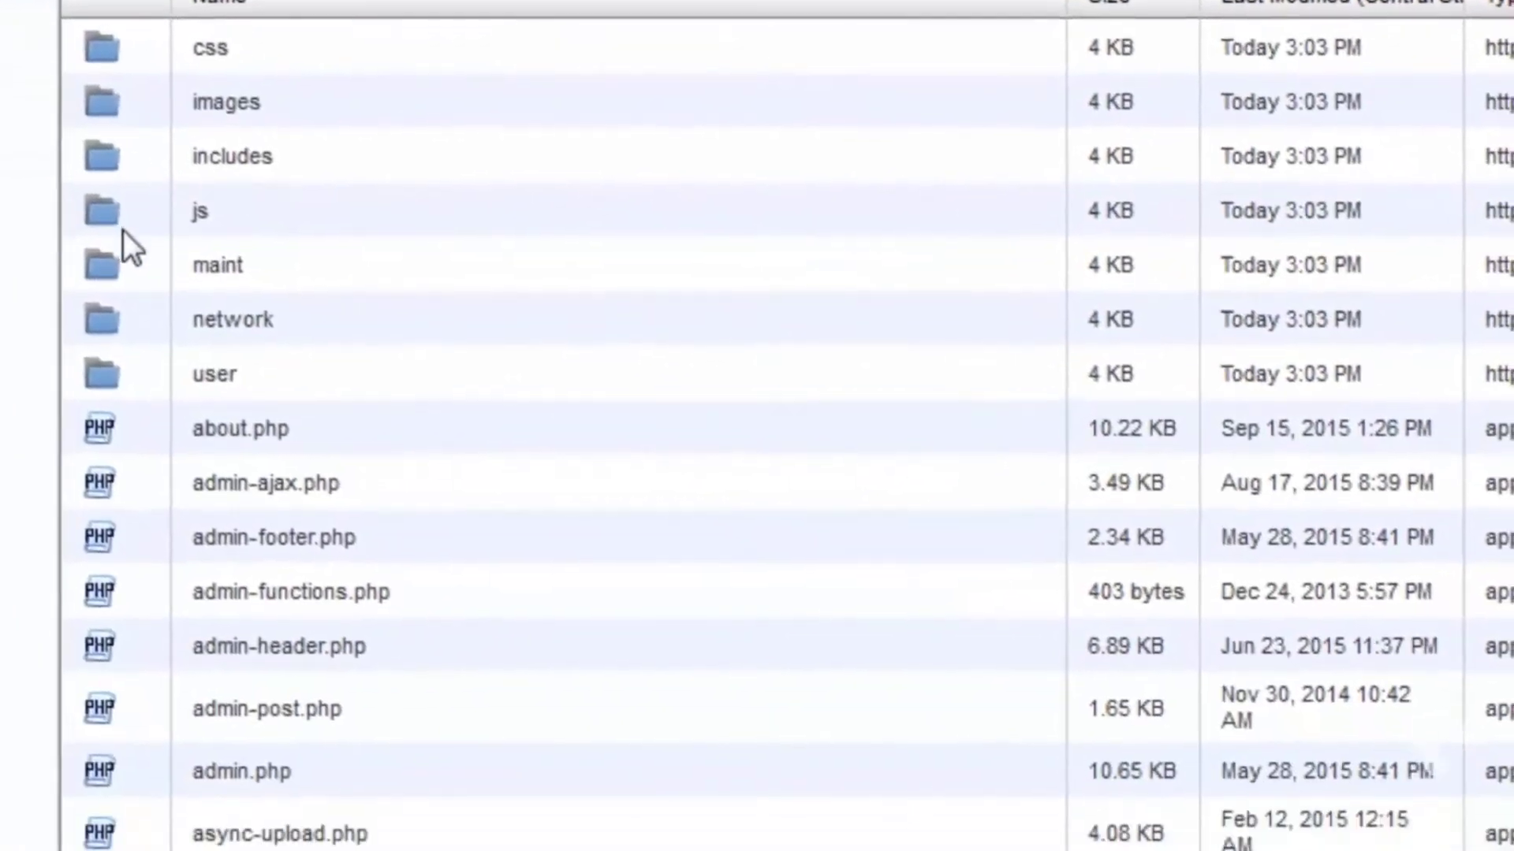
scroll(135, 208, "down", 6)
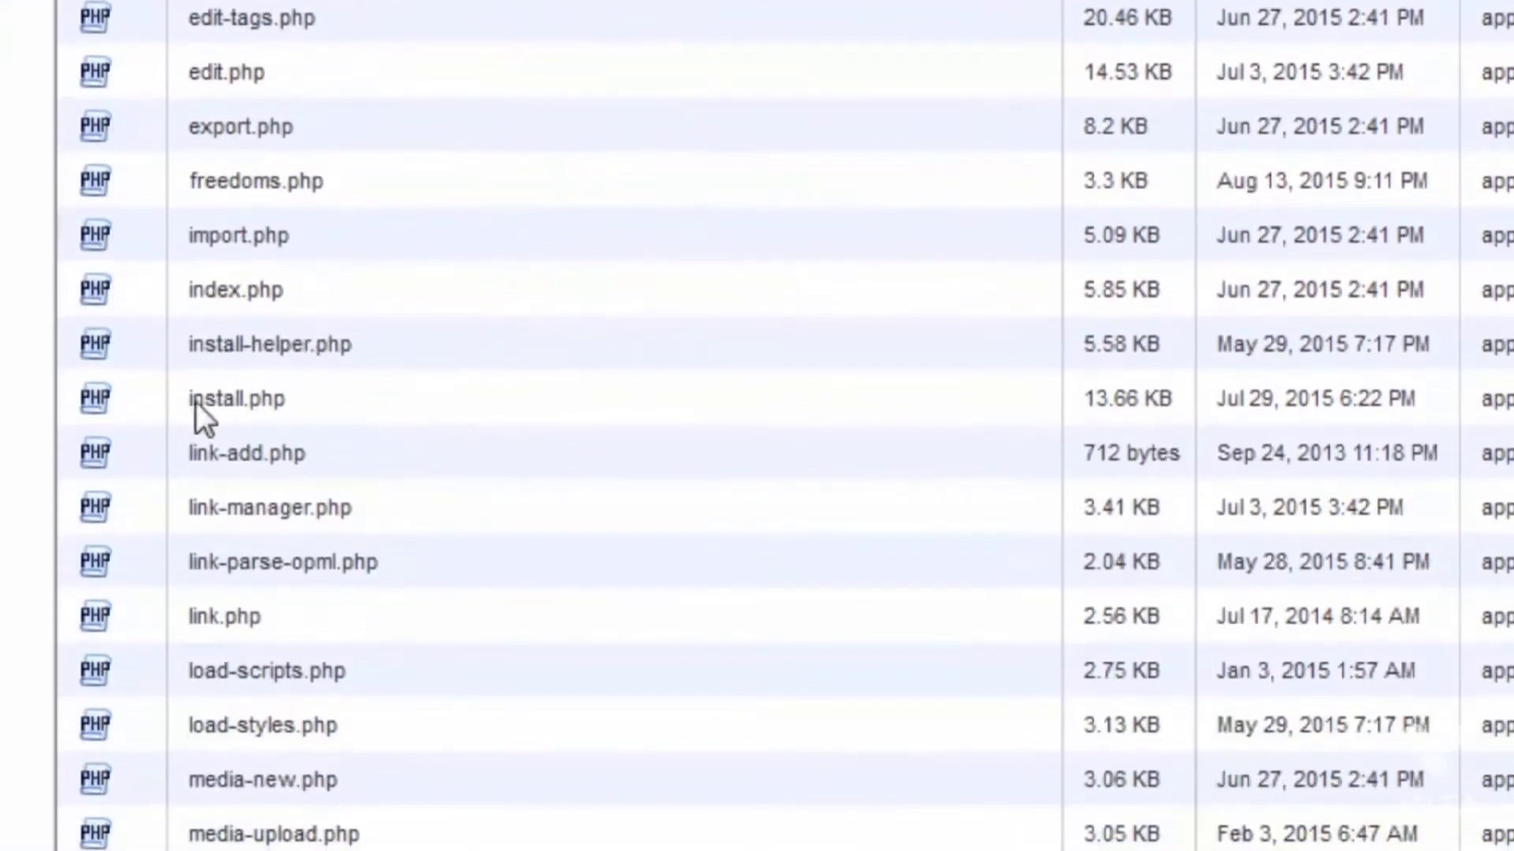
left_click(137, 399)
left_click(136, 350, "shift")
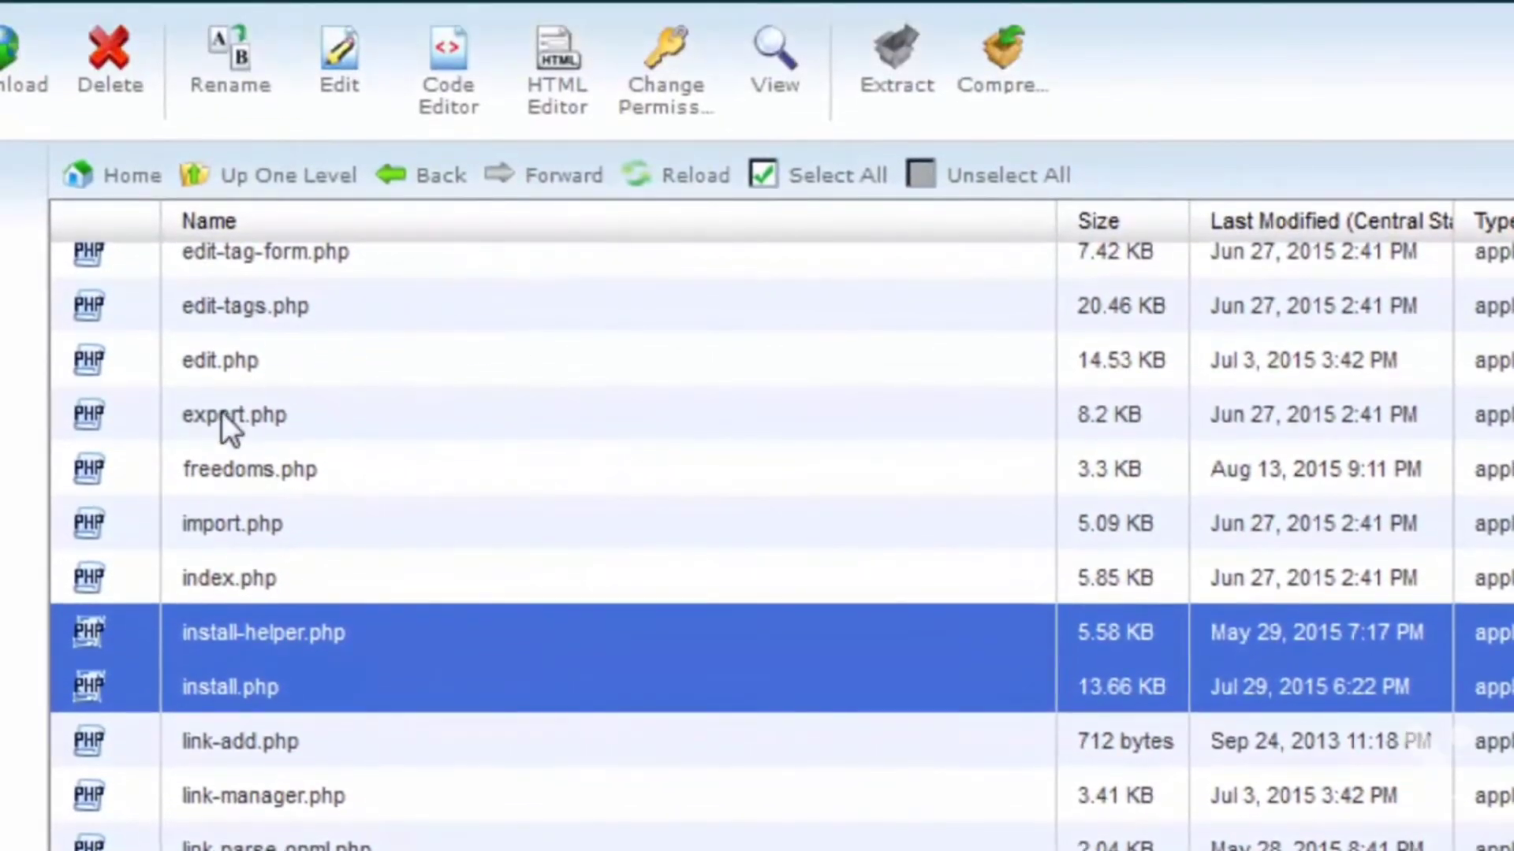
left_click(129, 93)
left_click(941, 694)
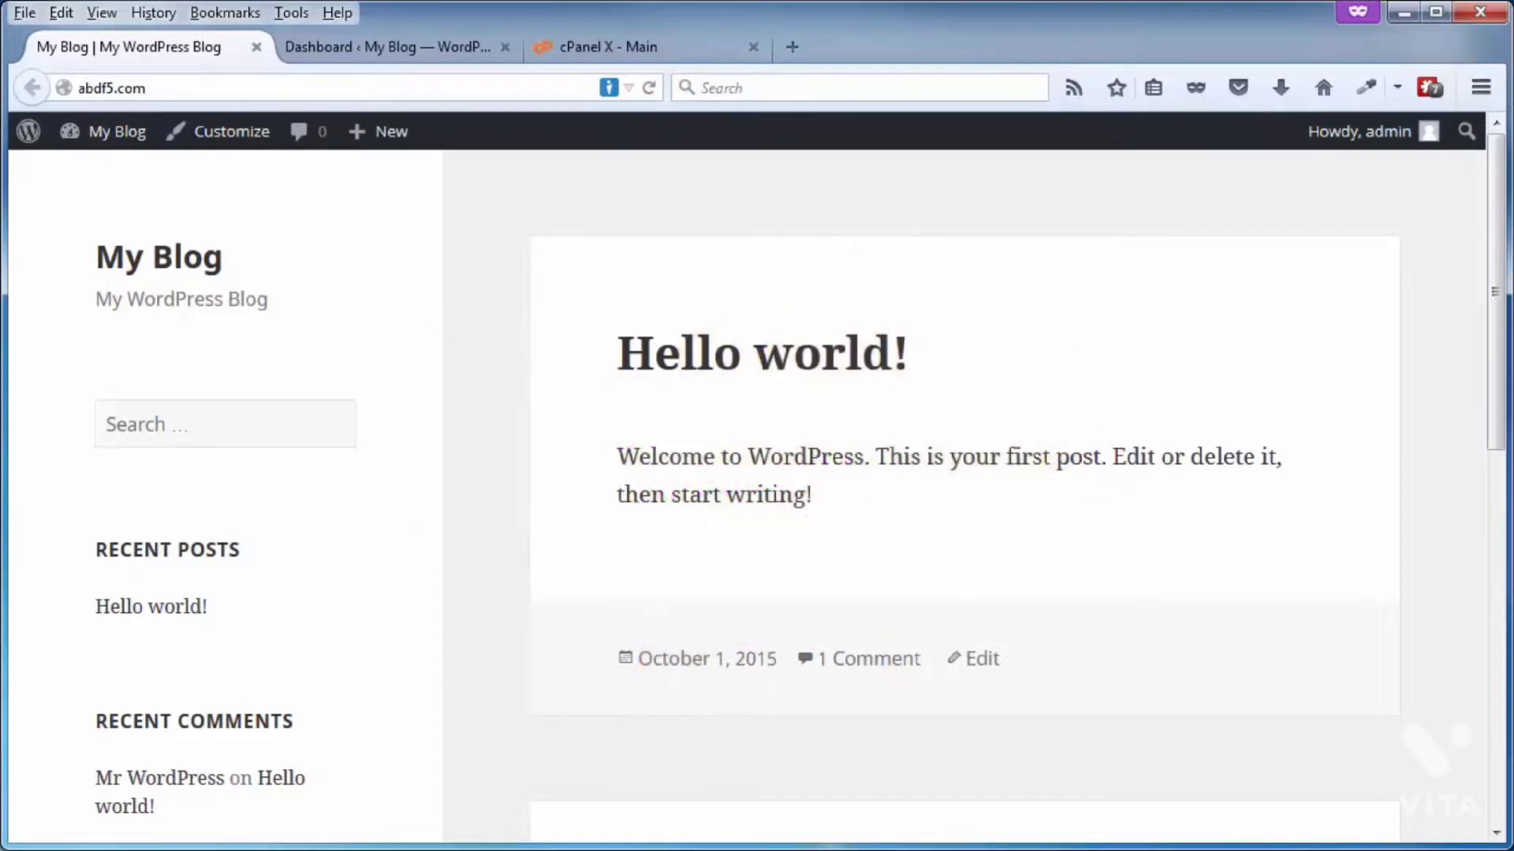
Step: Search for "ithemes security" among the plugins that can be added to the WordPress site
left_click(394, 52)
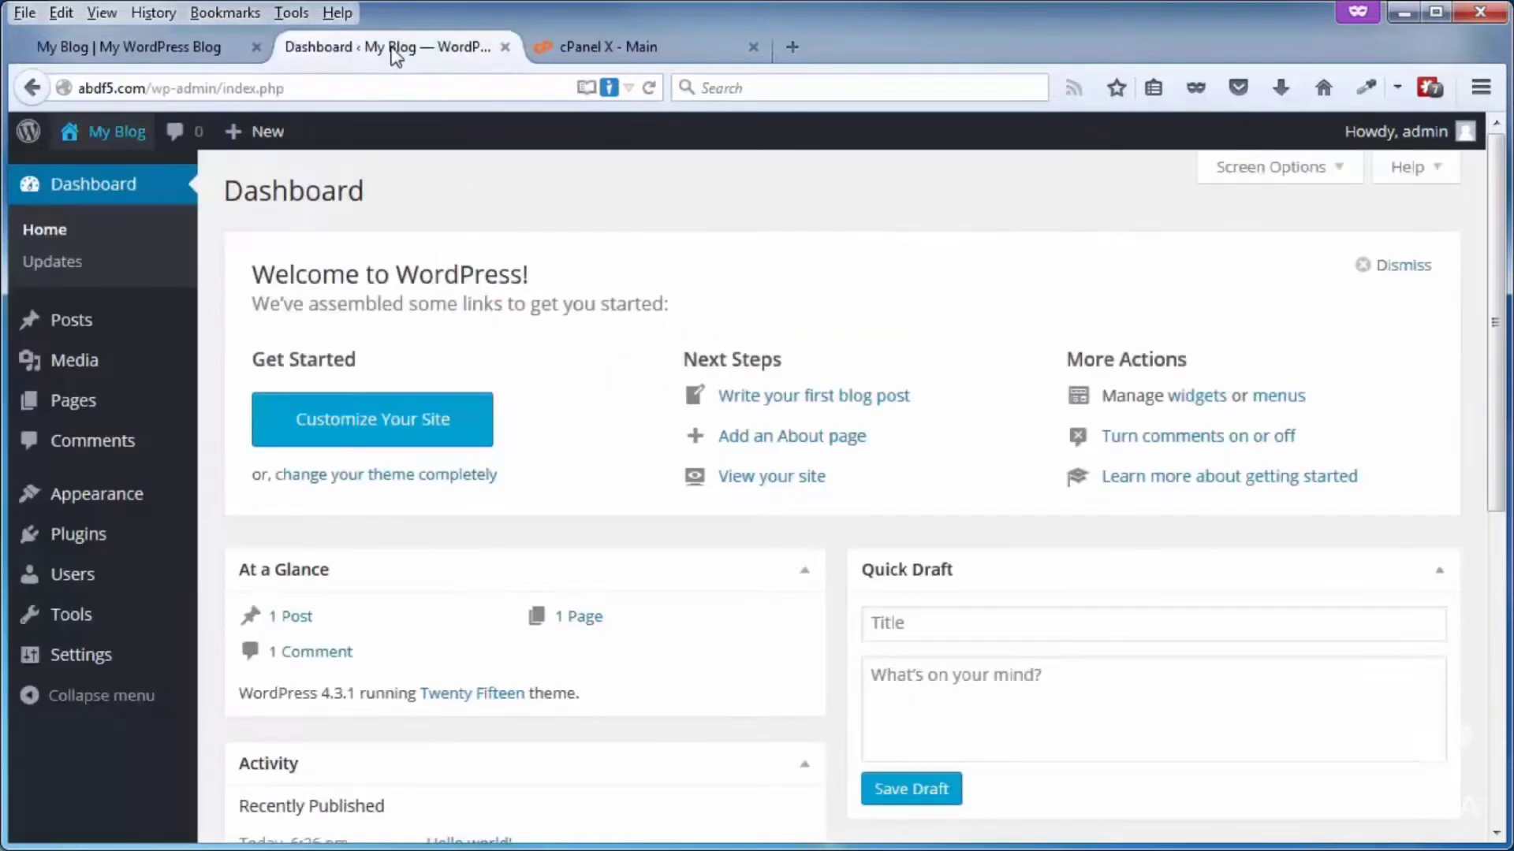
mouse_move(88, 543)
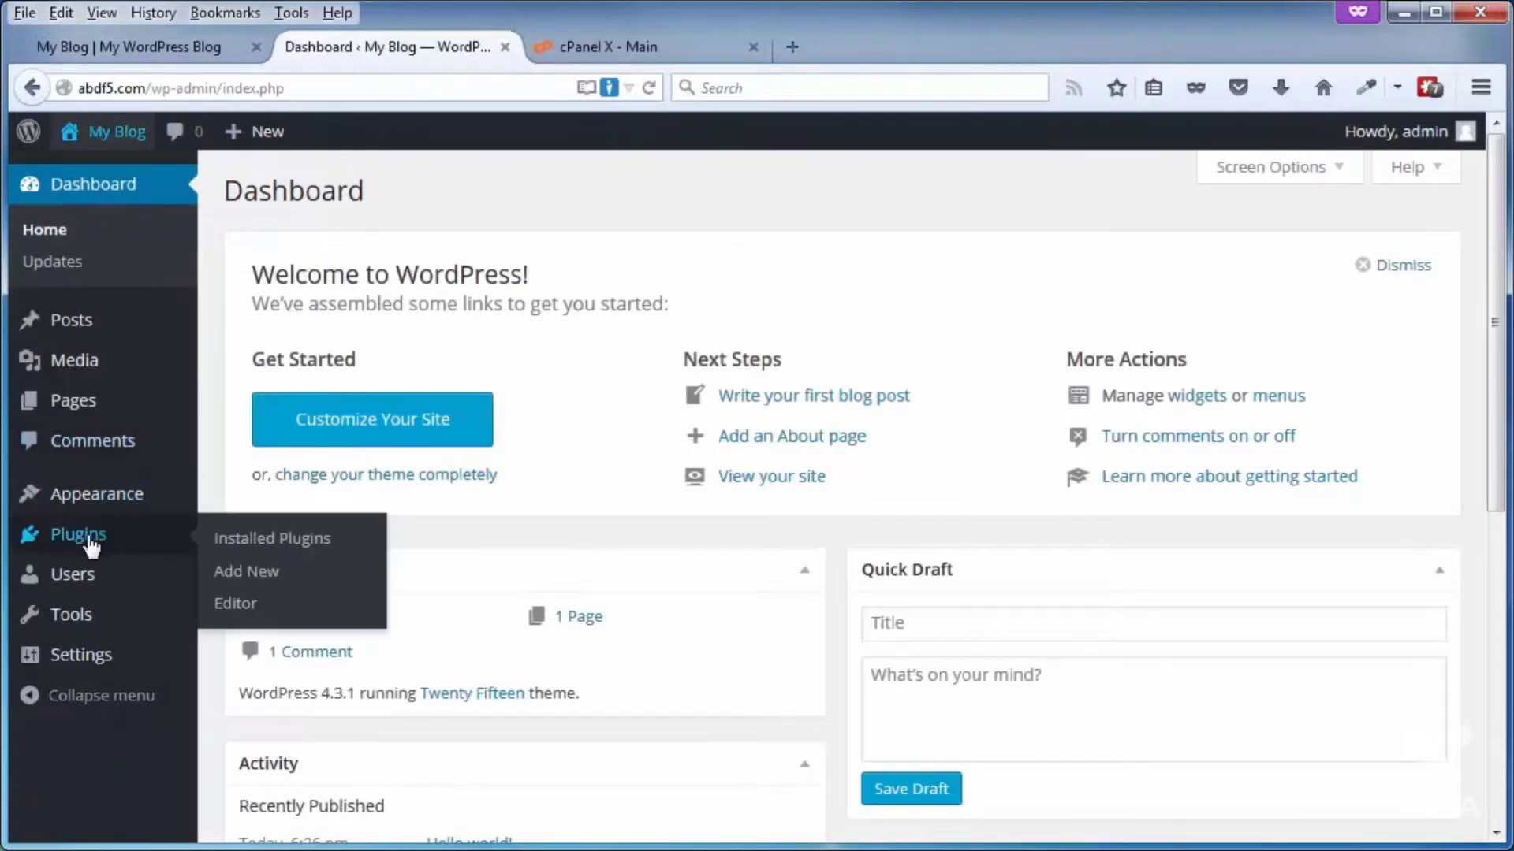
left_click(250, 578)
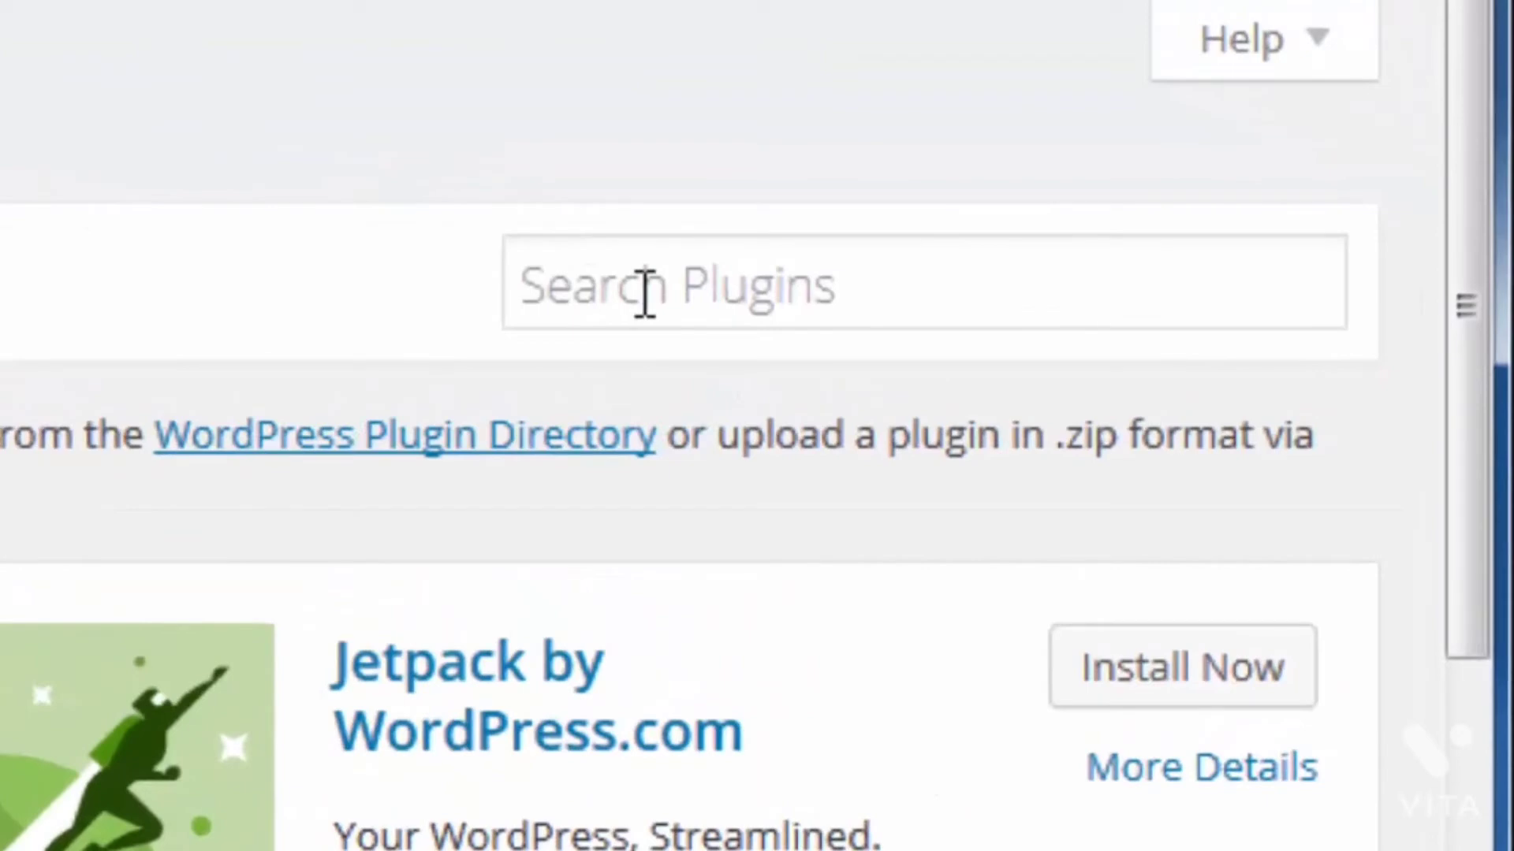
left_click(645, 294)
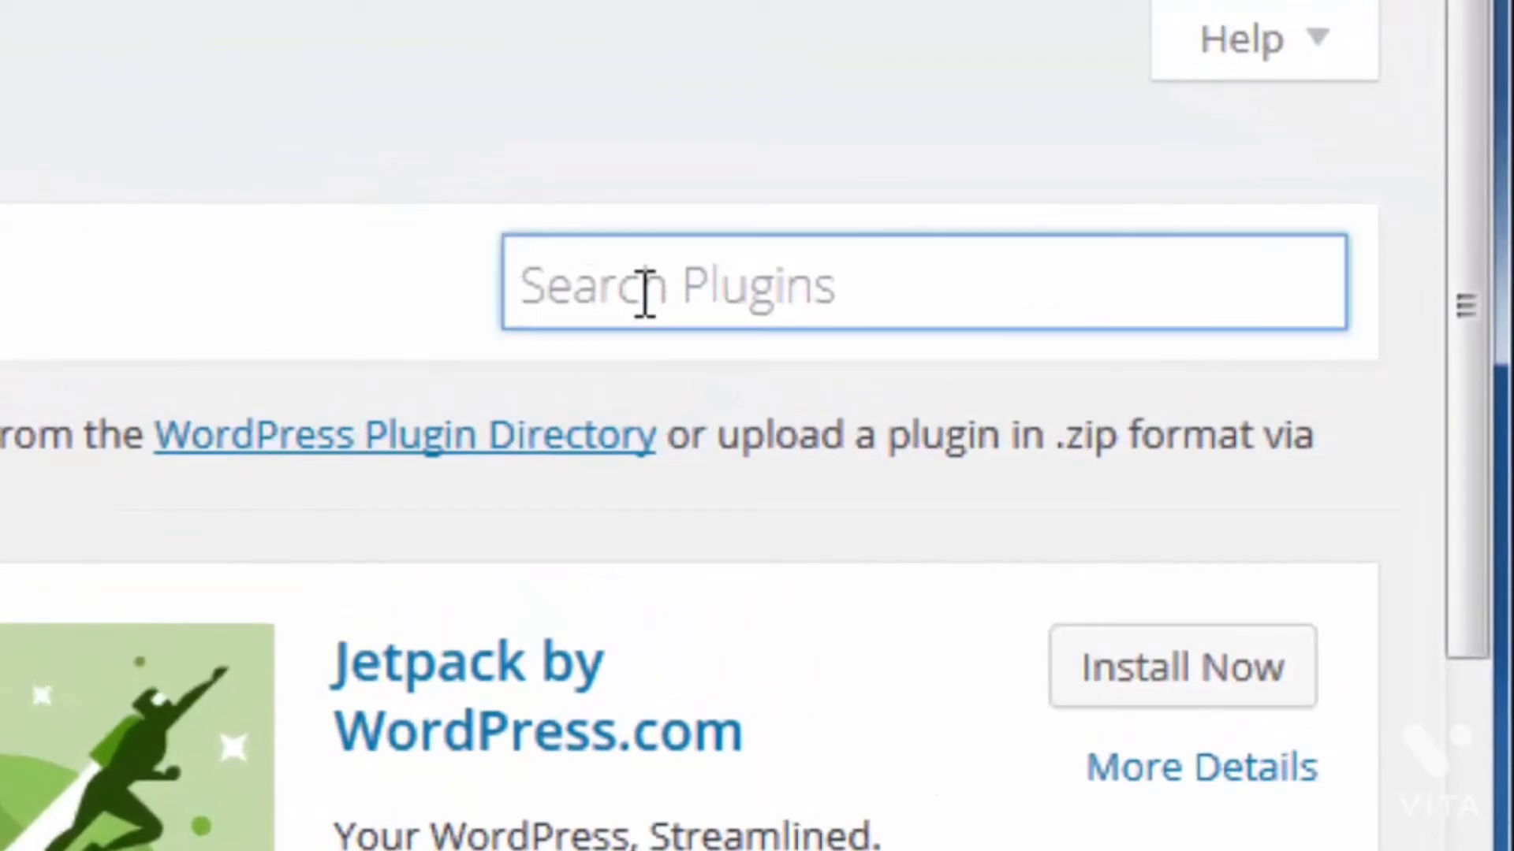
type("ithemes security")
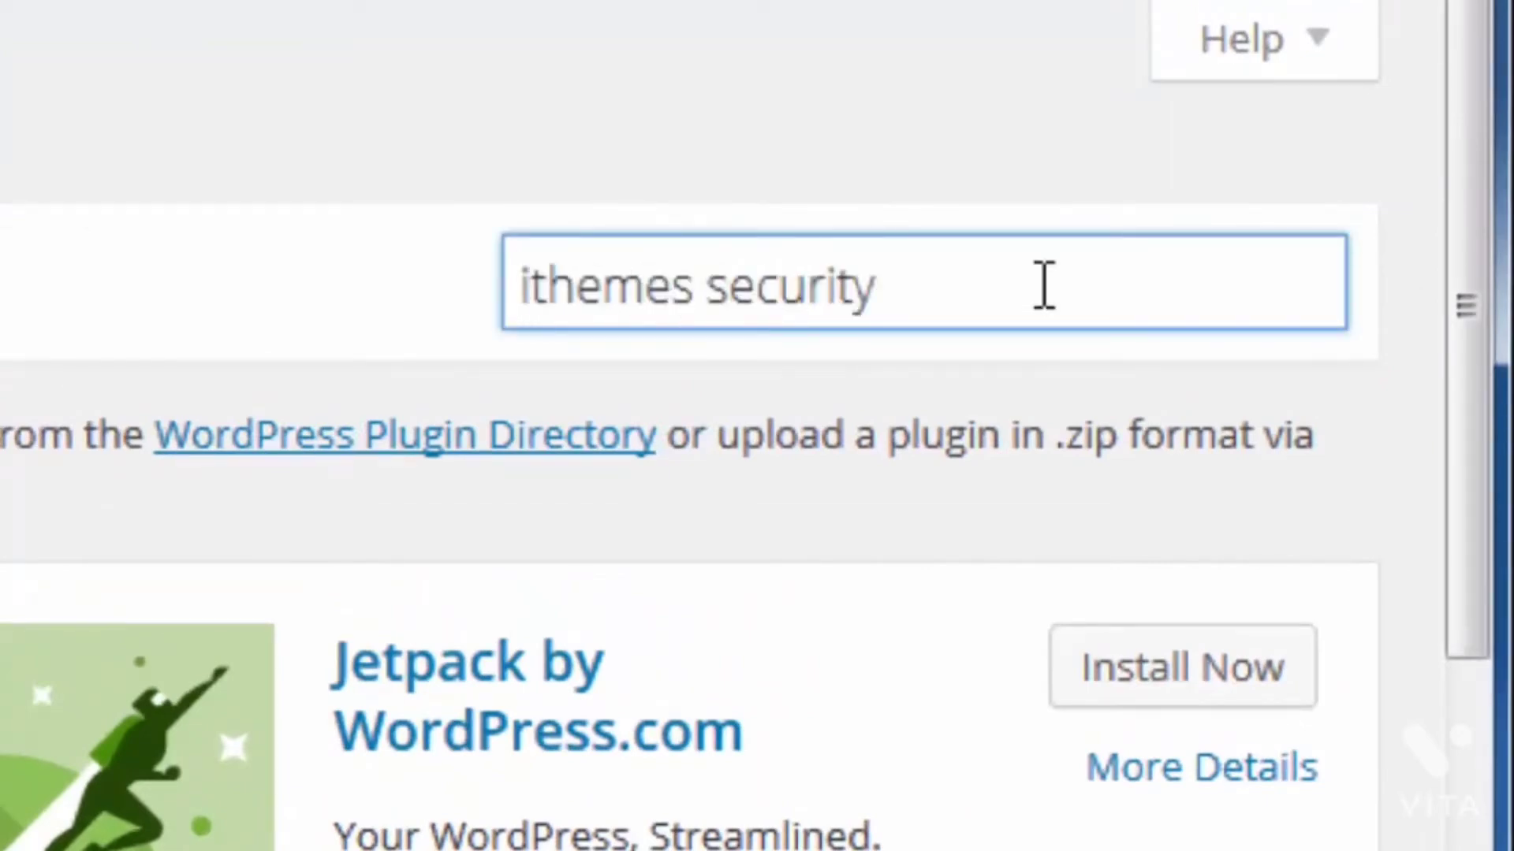
key("Return")
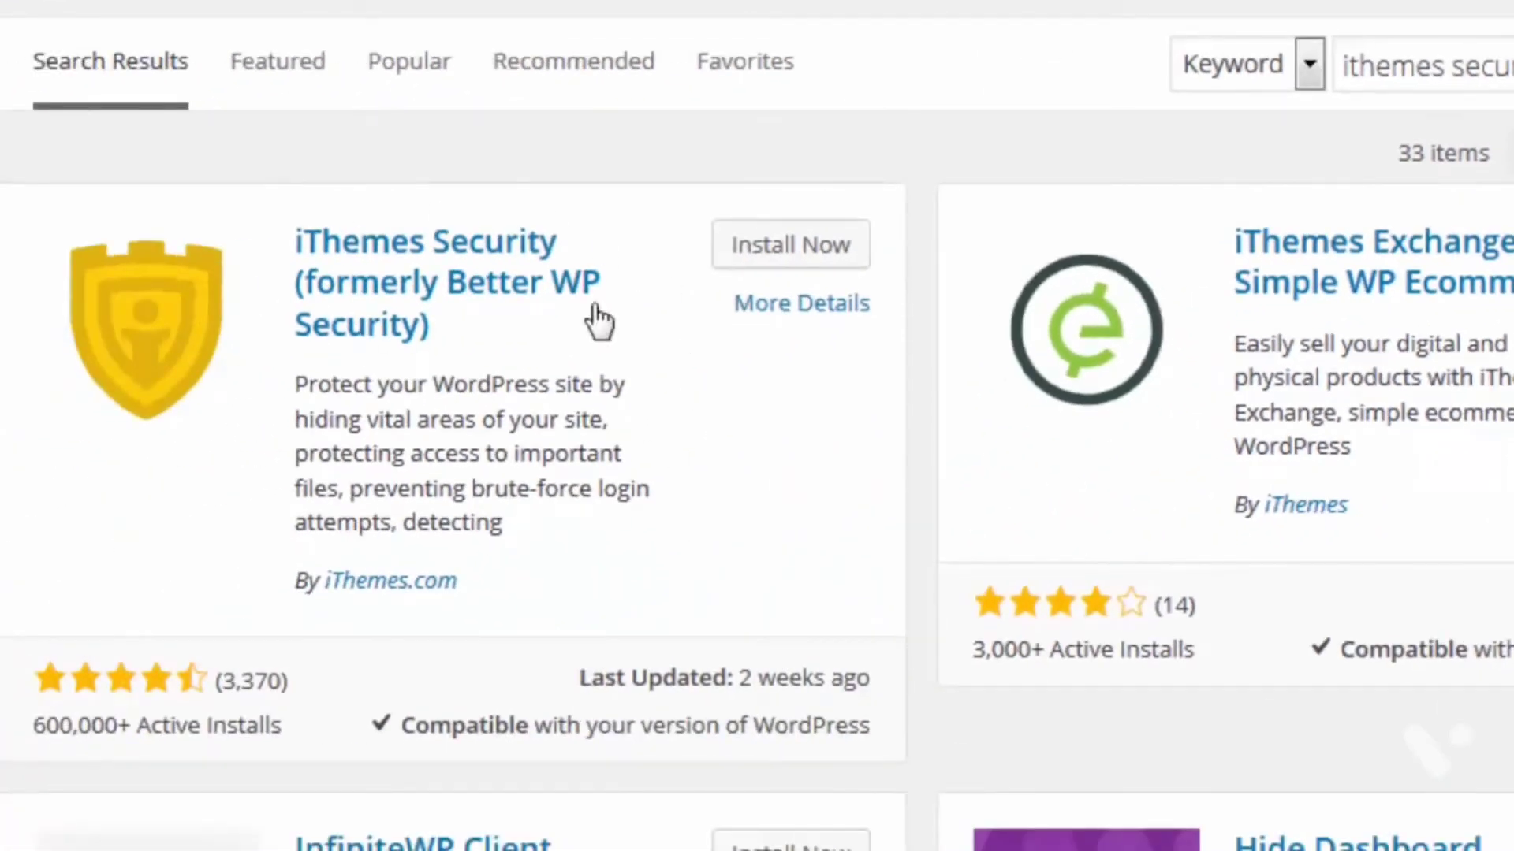
Step: Install and activate the iThemes Security (formerly Better WP Security) plugin, and follow its offer of a free API key
left_click(747, 253)
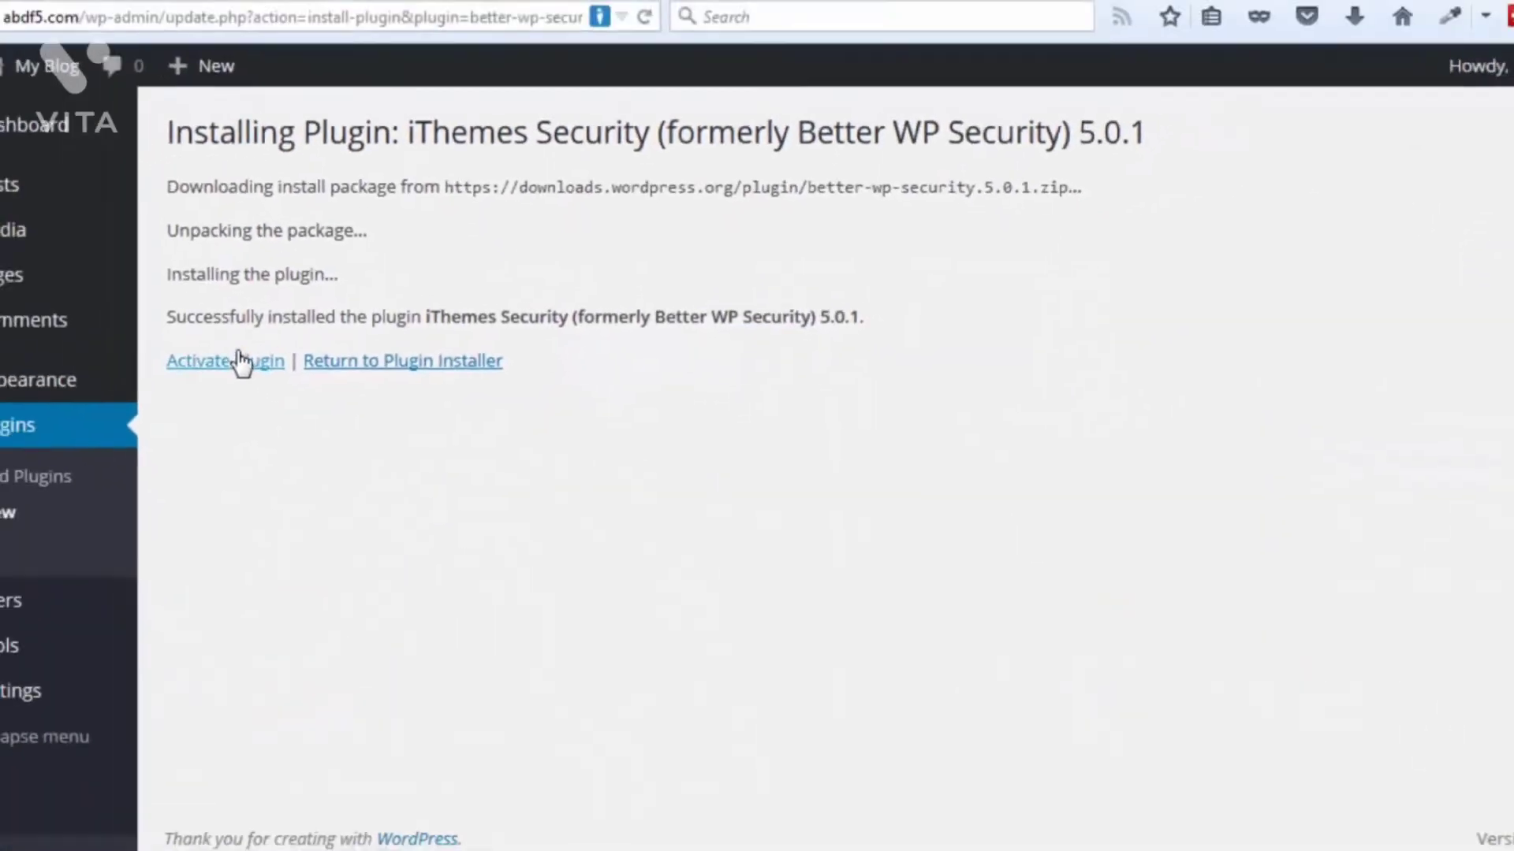
left_click(241, 363)
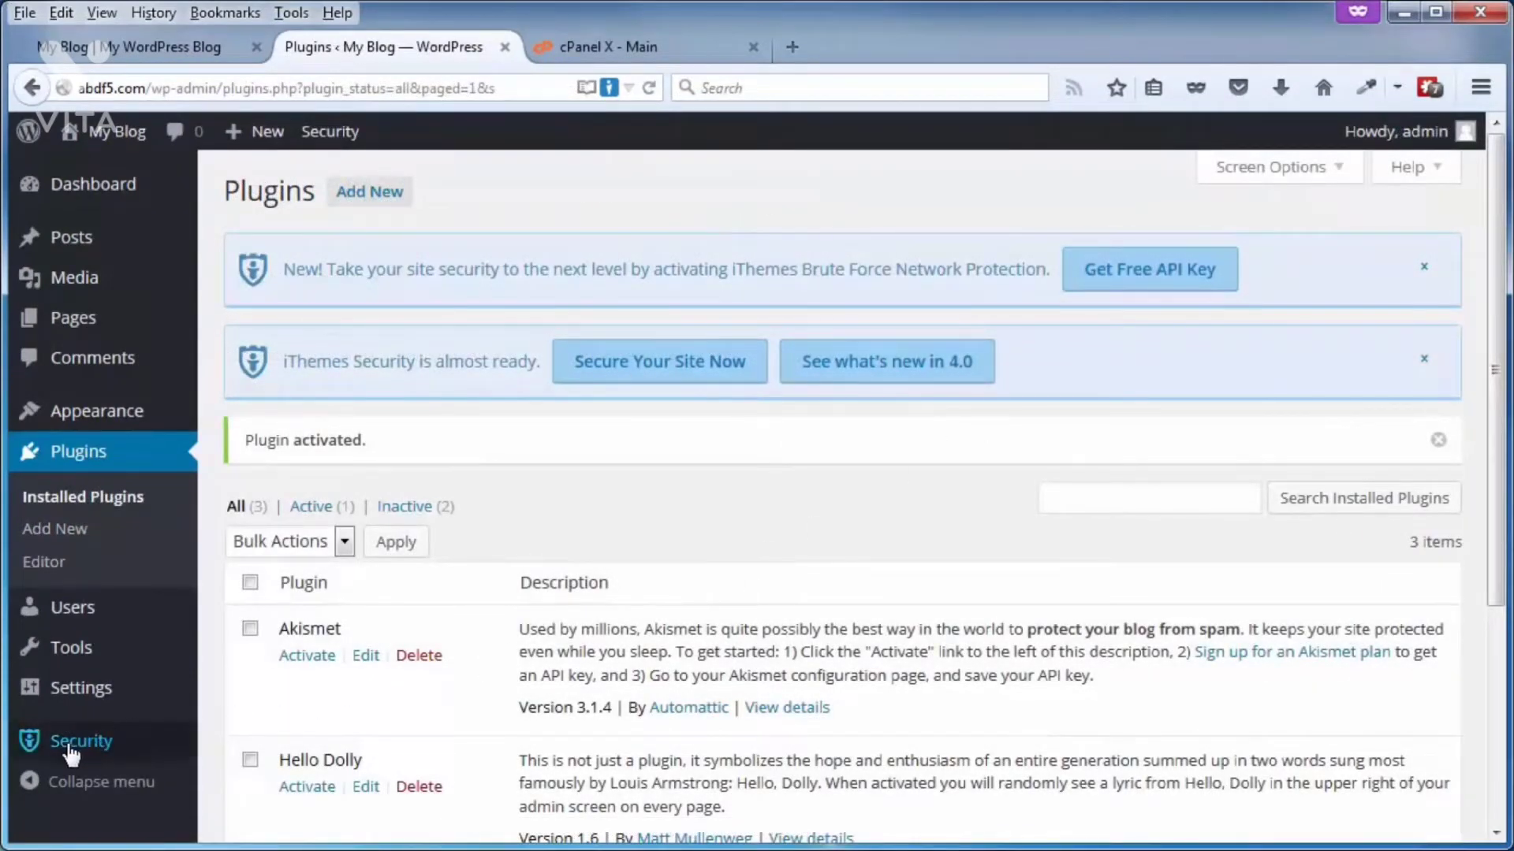
mouse_move(62, 752)
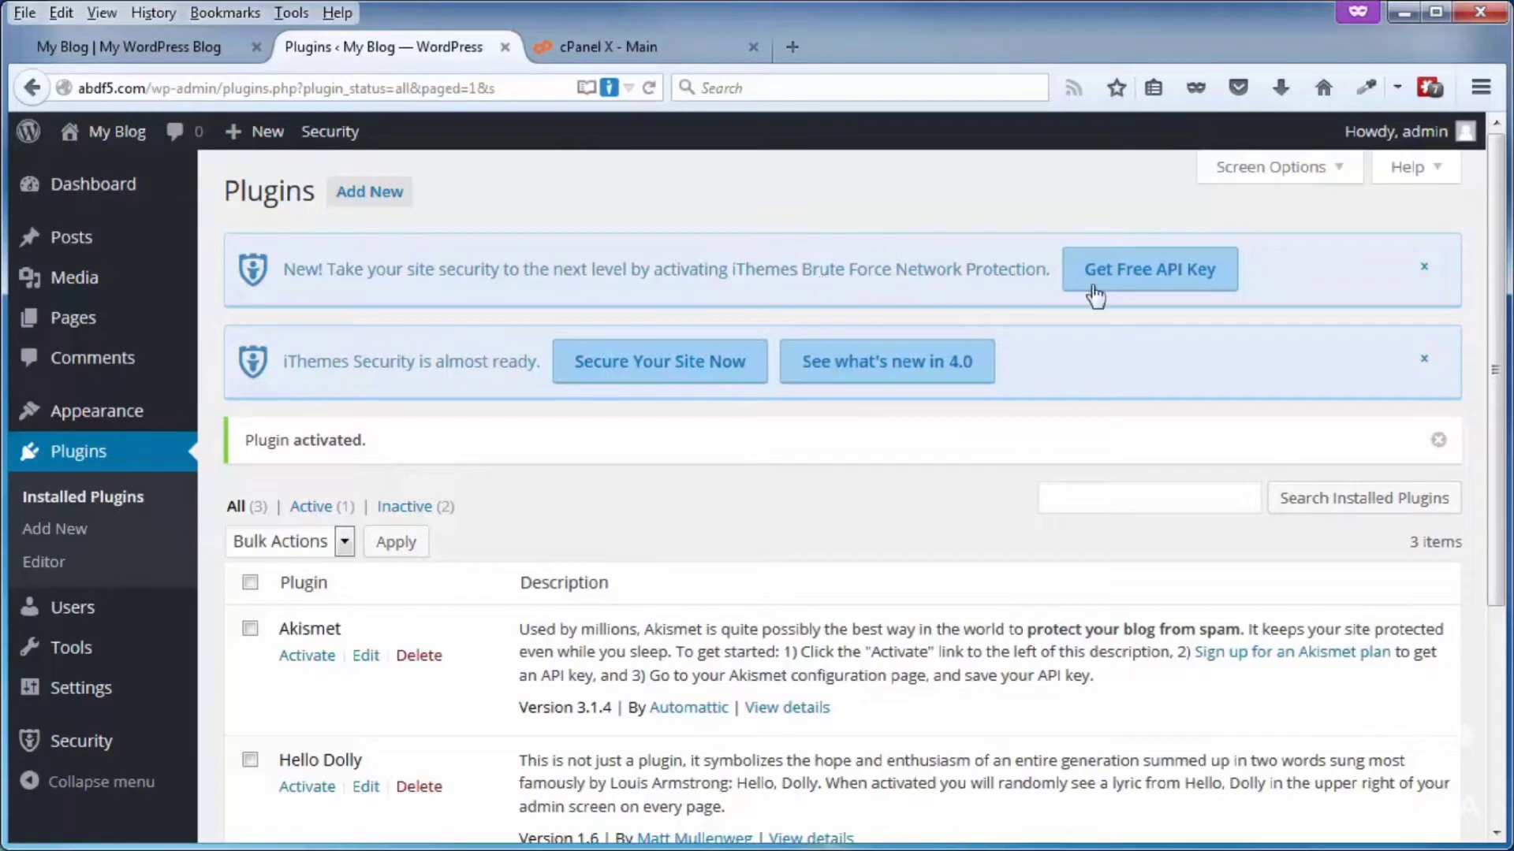
left_click(1127, 274)
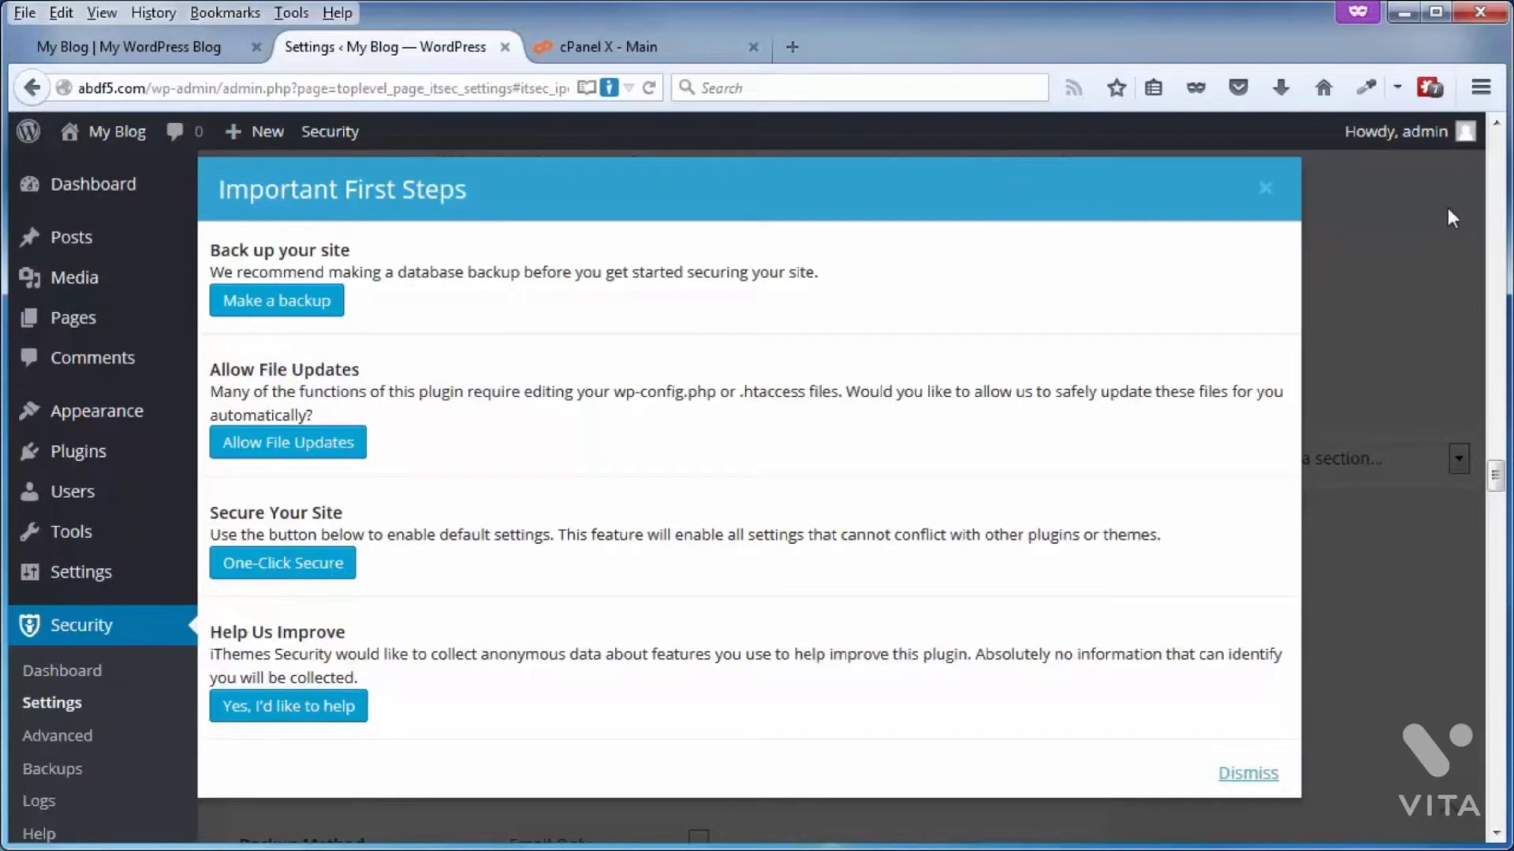
Step: Close the Important First Steps intro, look over the plugin settings down to Brute Force Protection, and view the intro again
left_click(1282, 192)
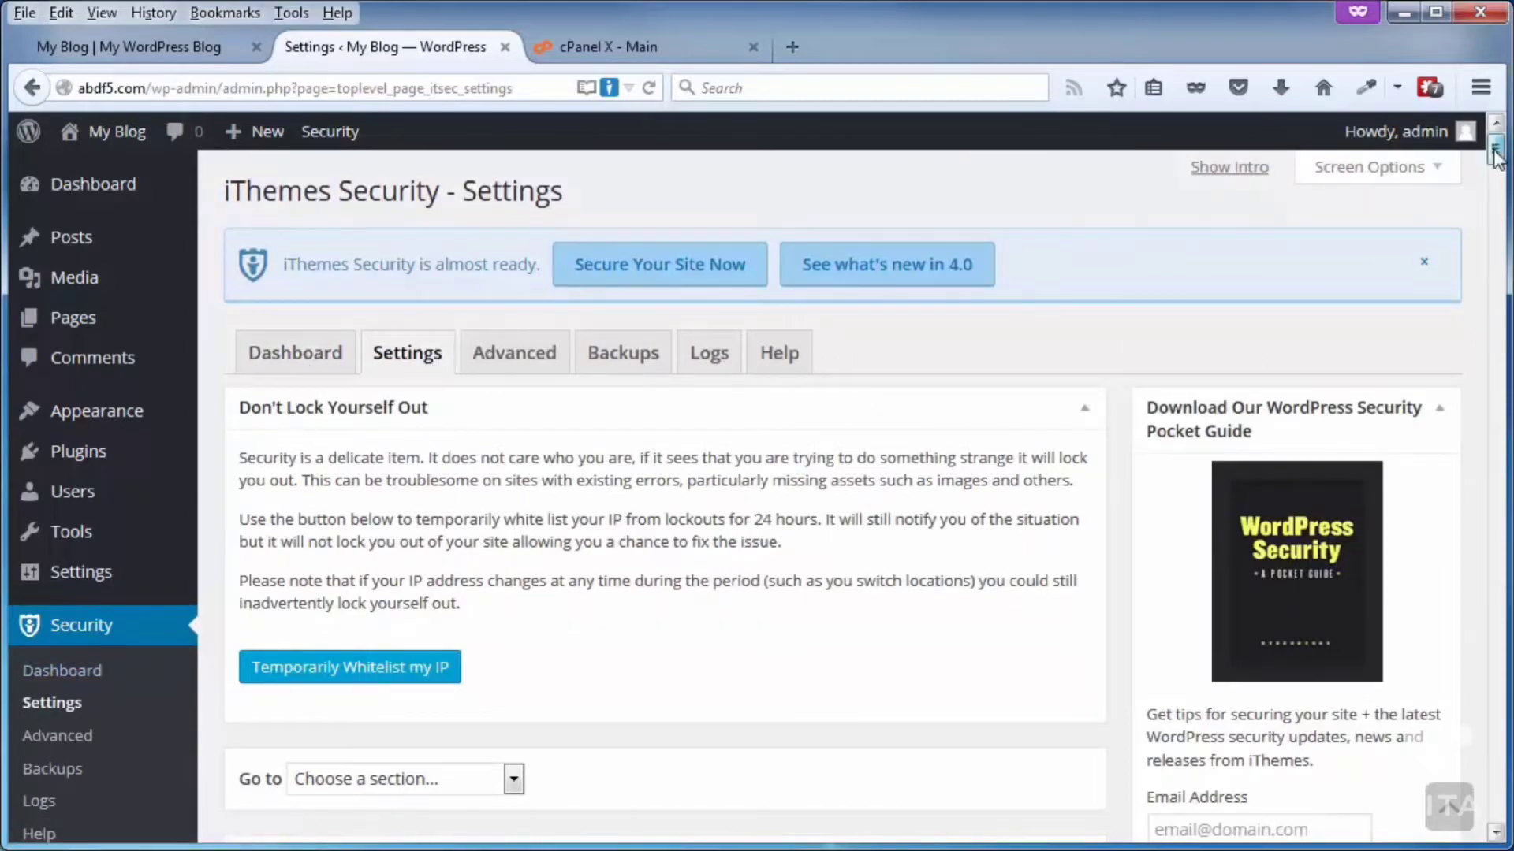
left_click_drag(1495, 148, 1497, 456)
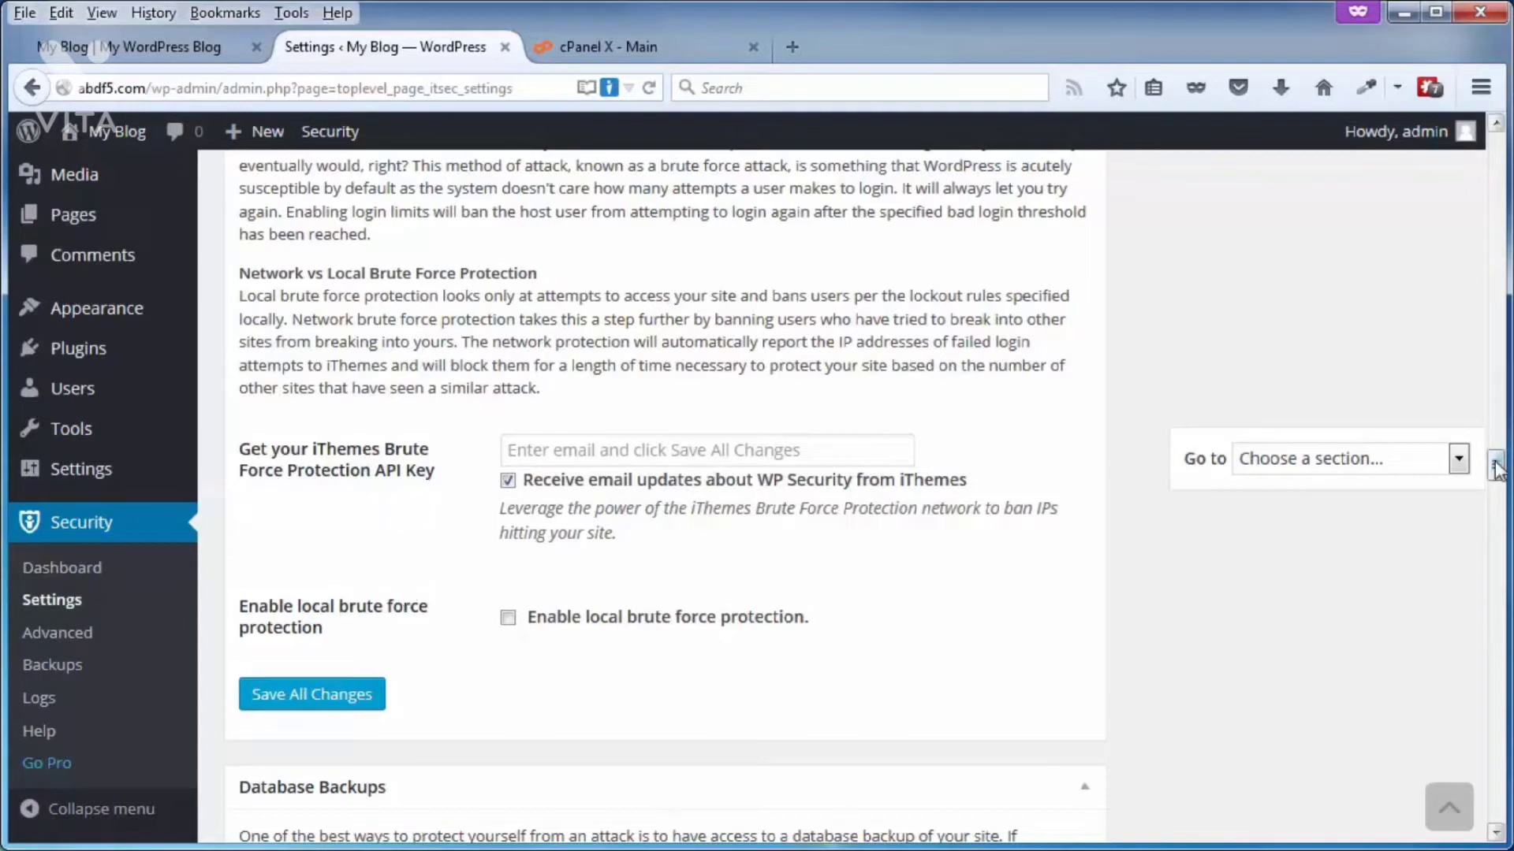
left_click_drag(1496, 467, 1496, 131)
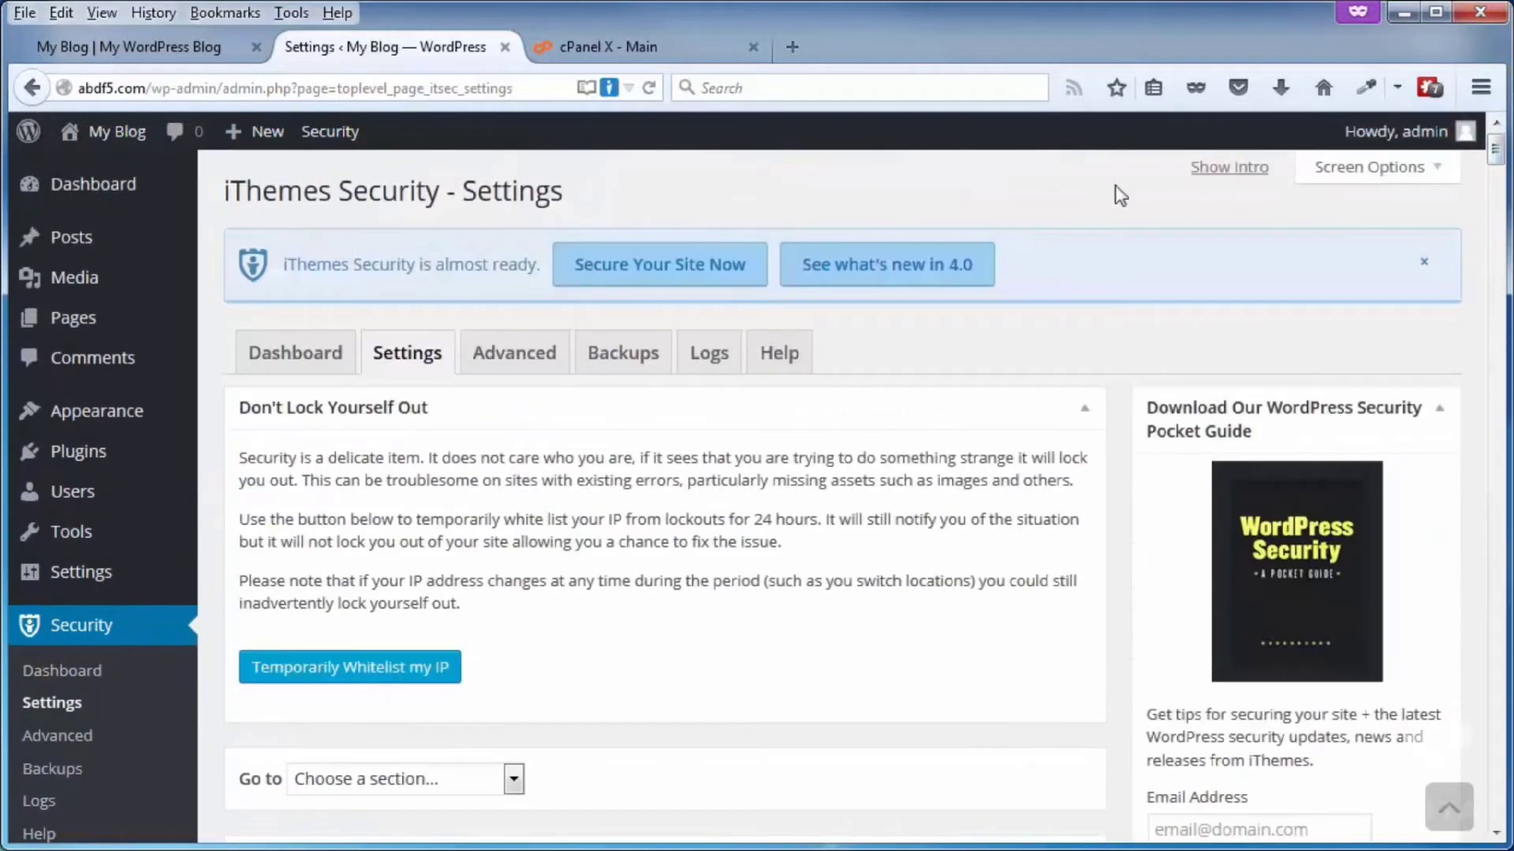
left_click(1220, 169)
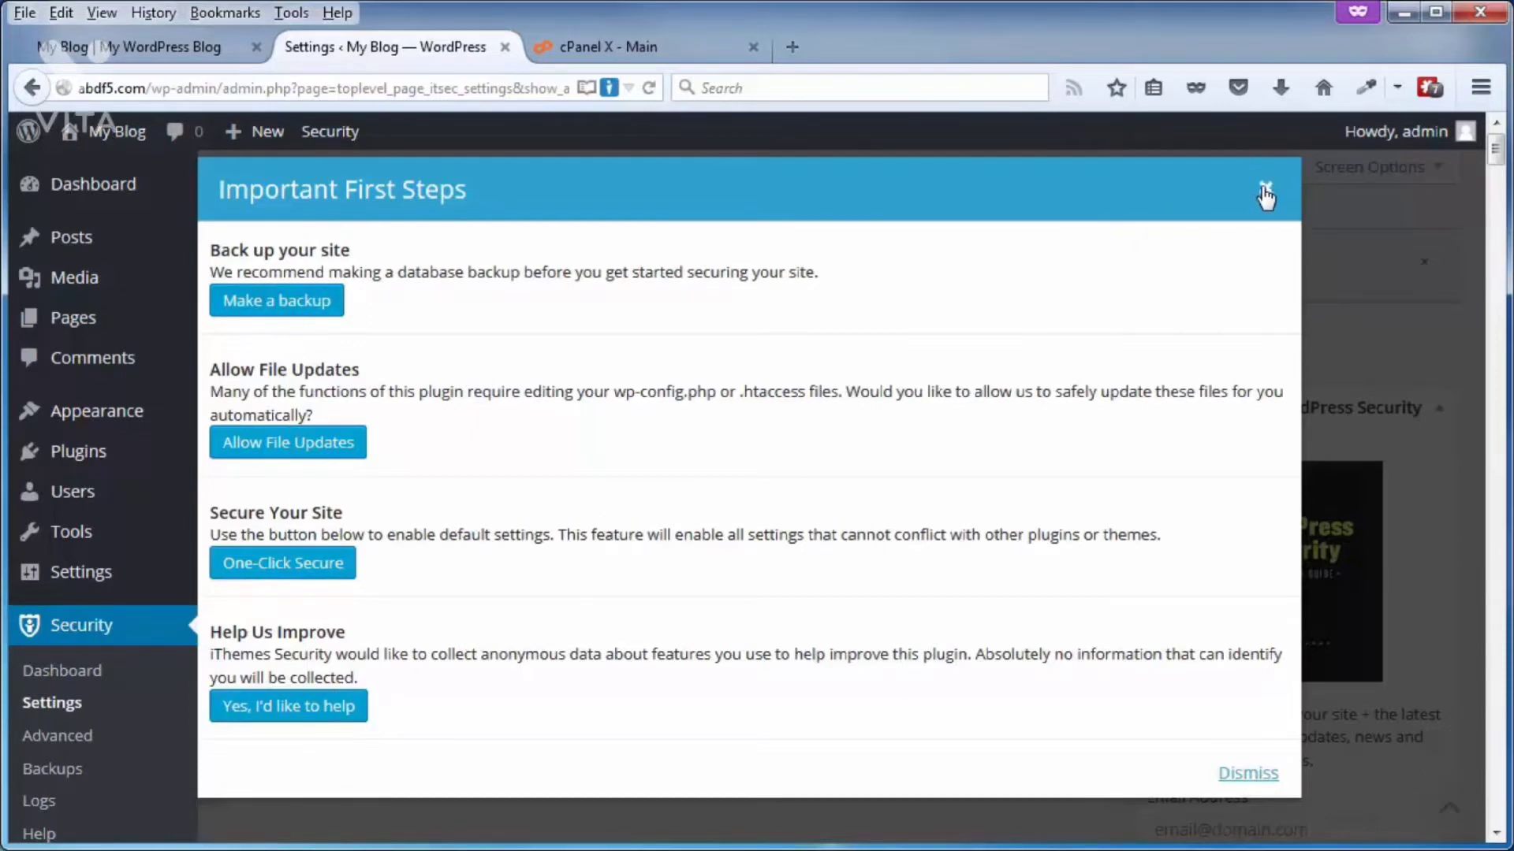
left_click(1265, 189)
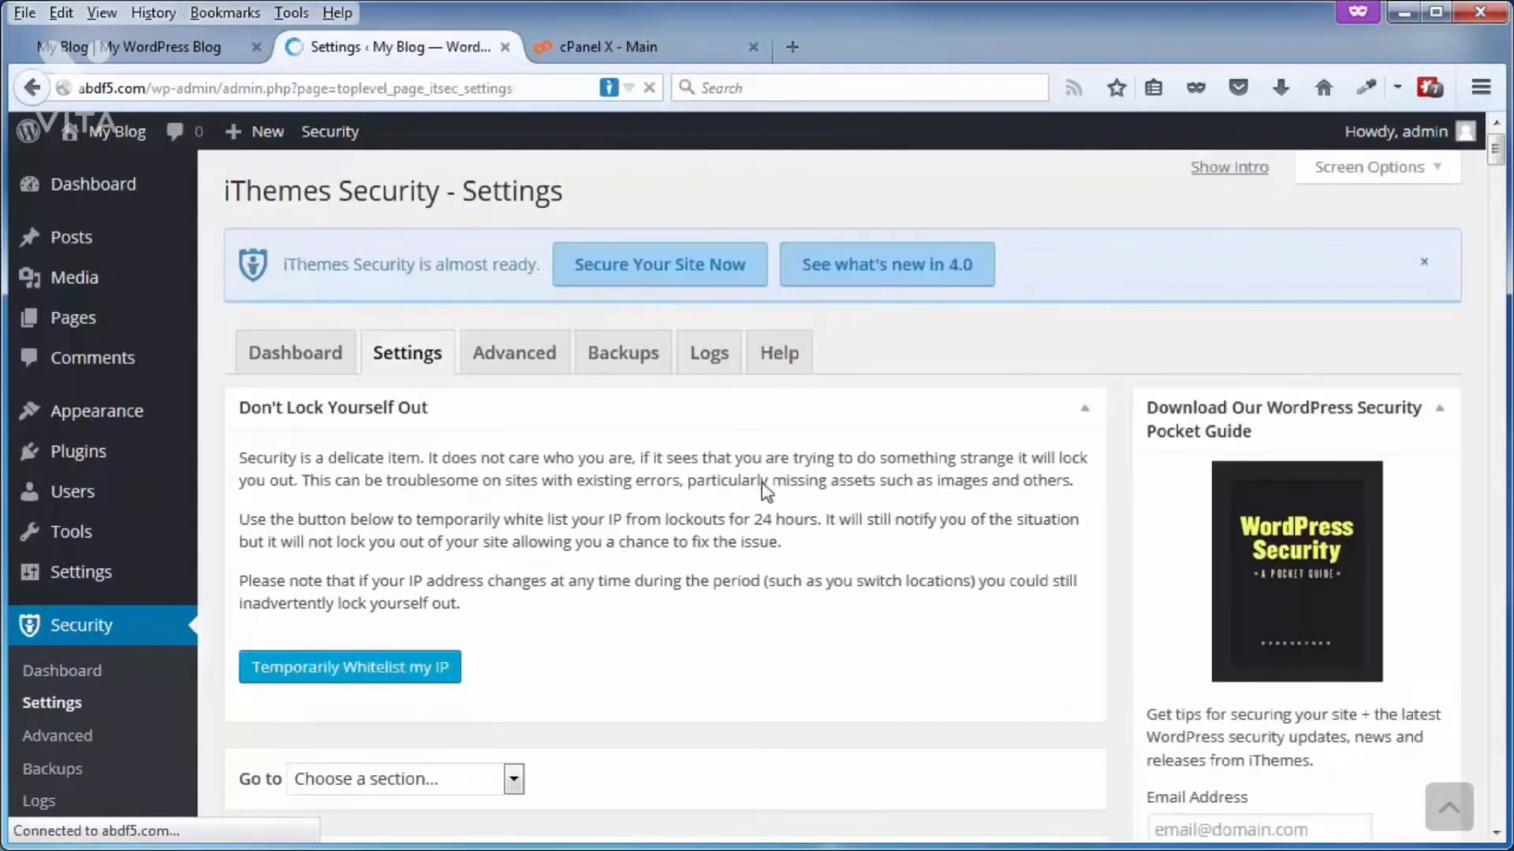
Step: Review the high, medium and low priority security items on the iThemes Security dashboard
left_click(298, 356)
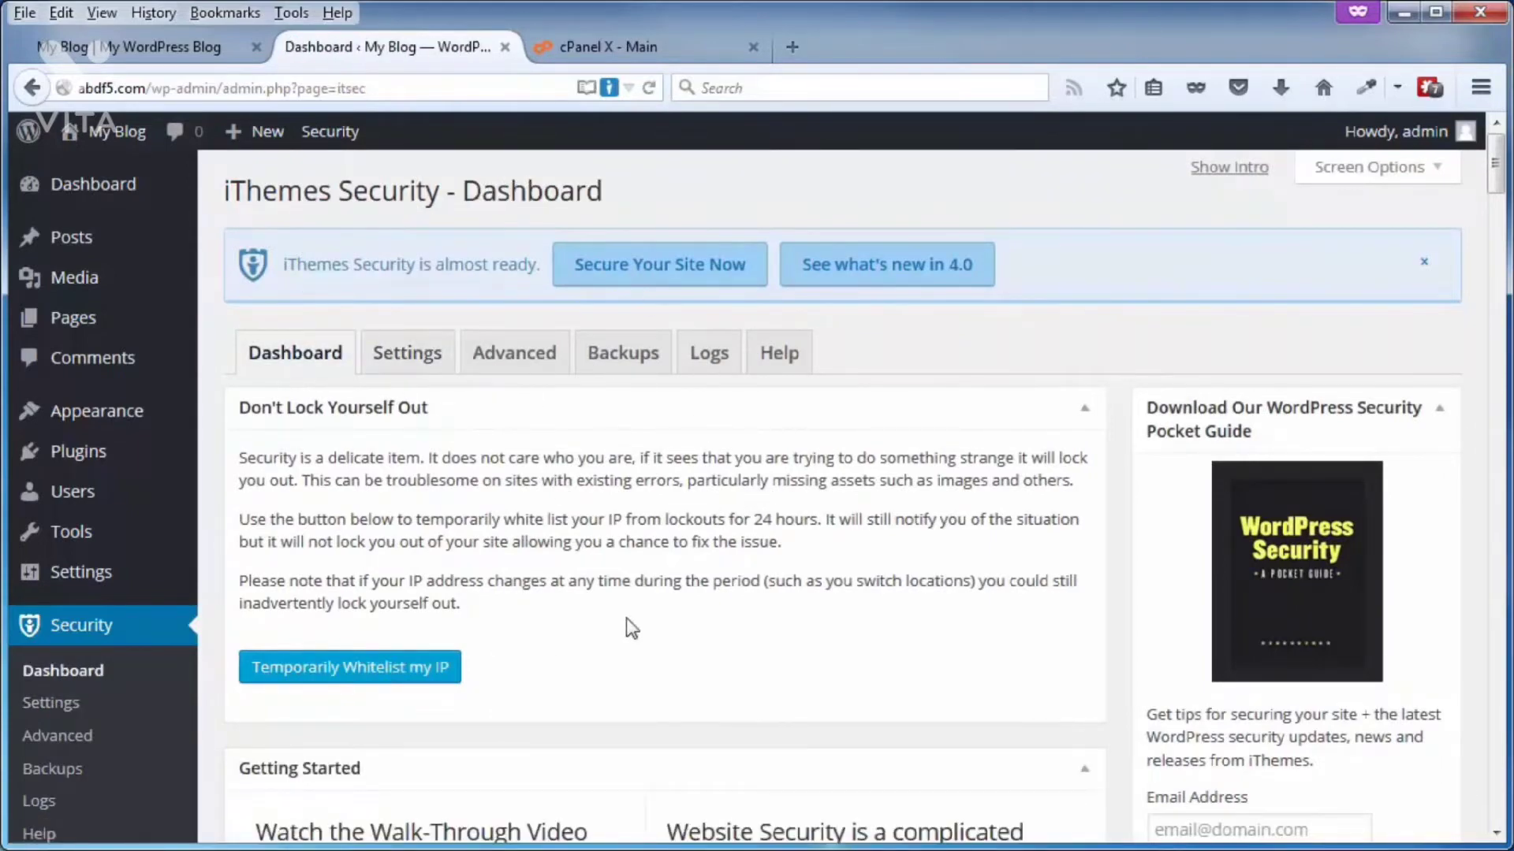
scroll(740, 588, "down", 1)
scroll(737, 583, "down", 12)
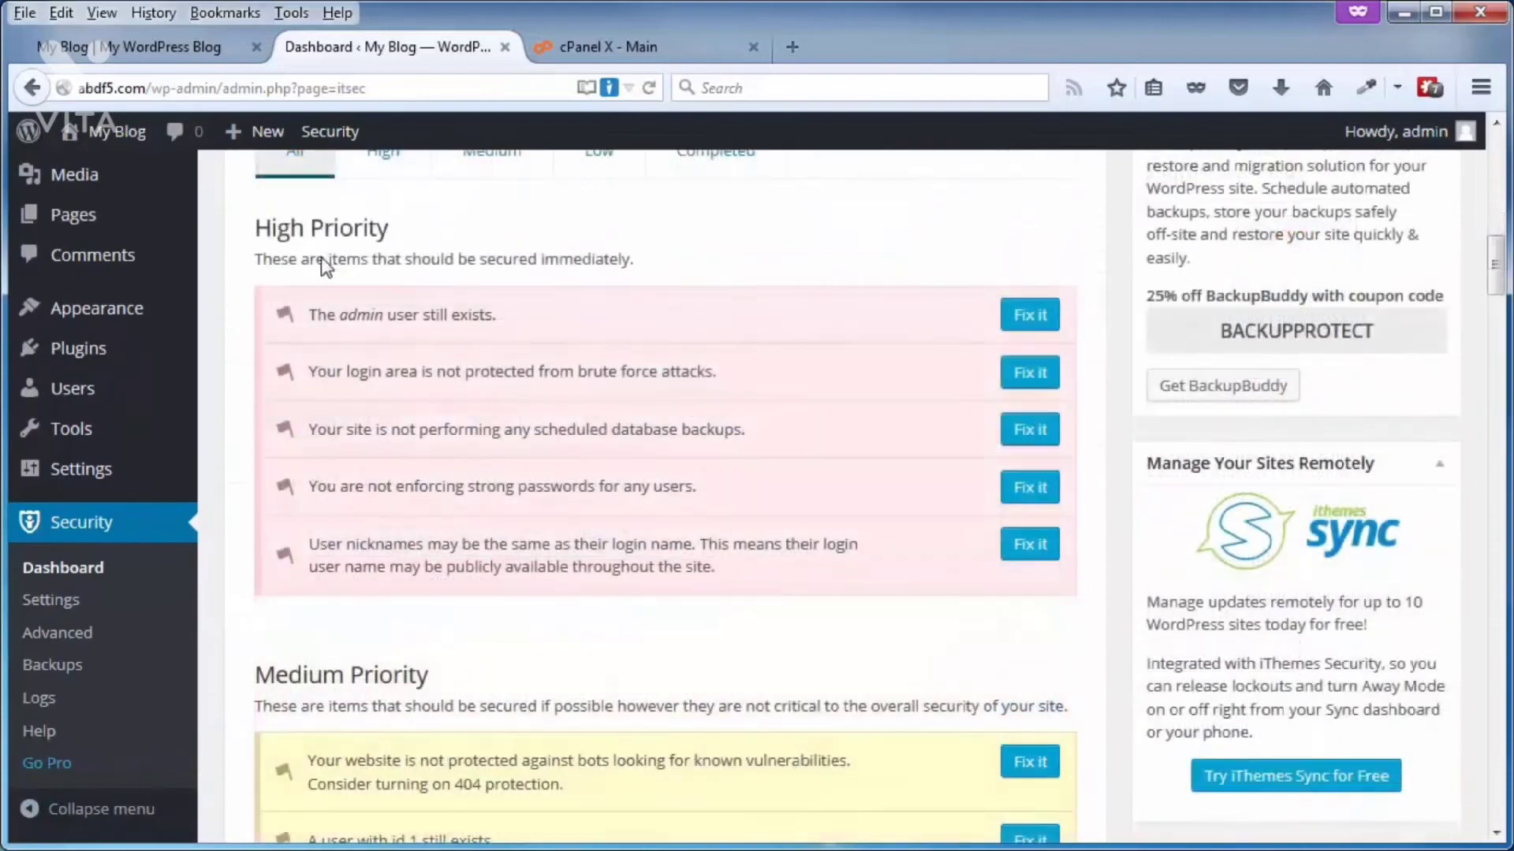
scroll(461, 238, "down", 15)
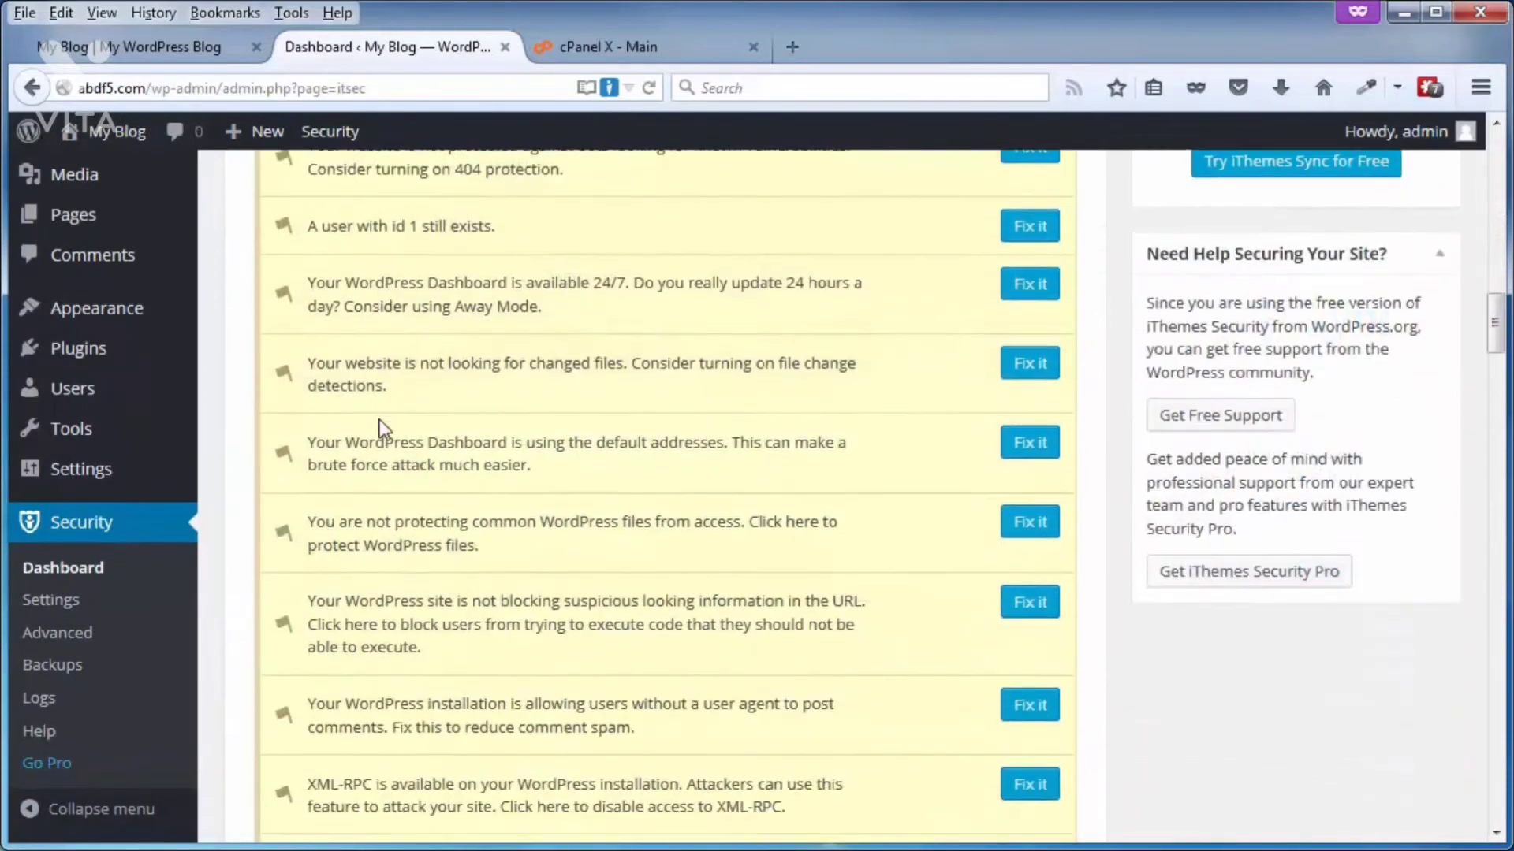
scroll(434, 410, "down", 5)
scroll(647, 607, "down", 8)
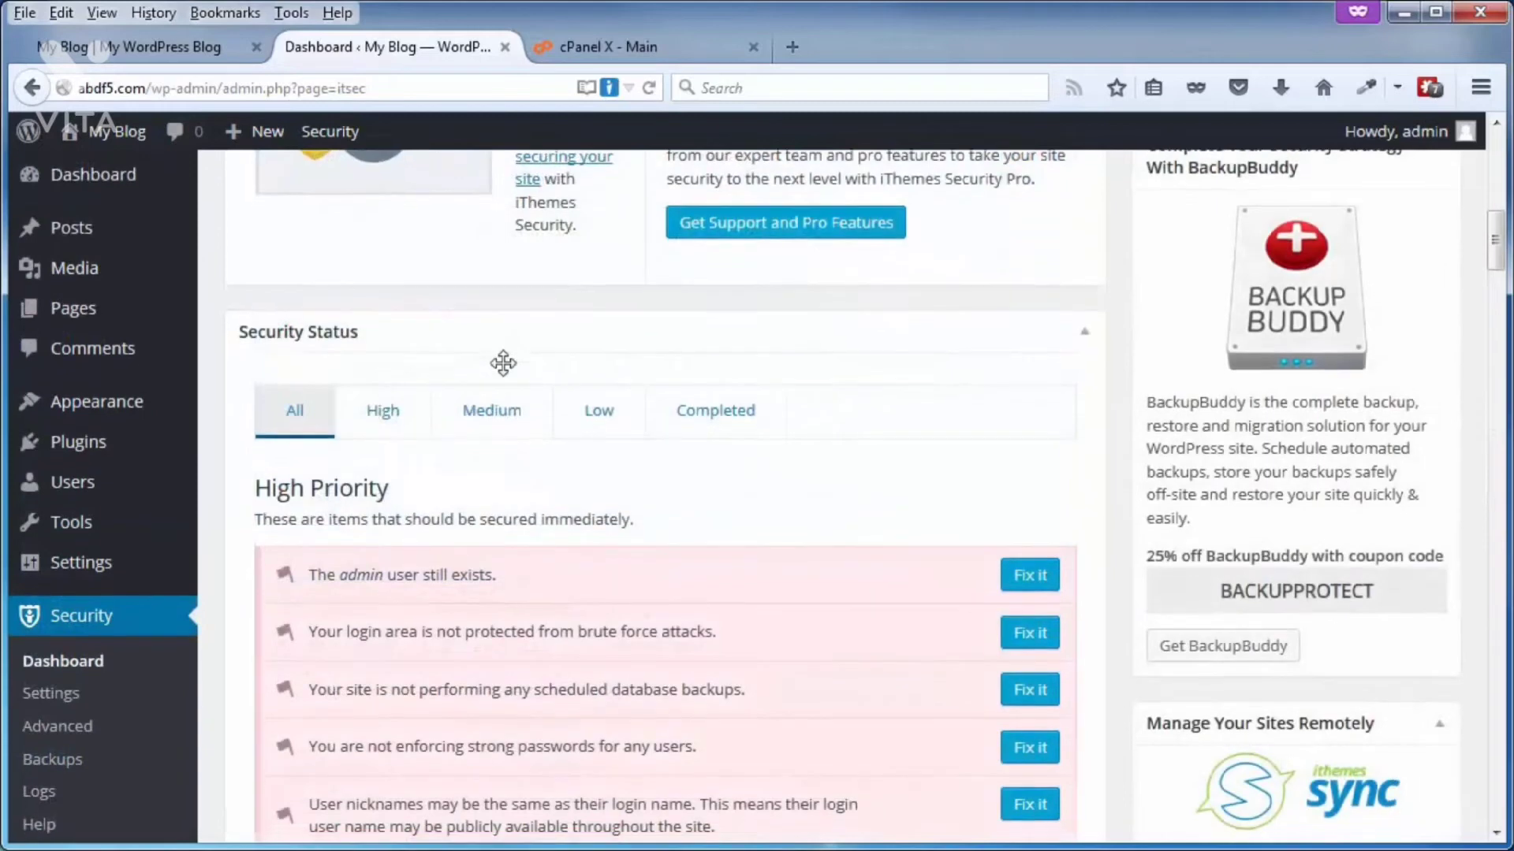
scroll(508, 368, "down", 4)
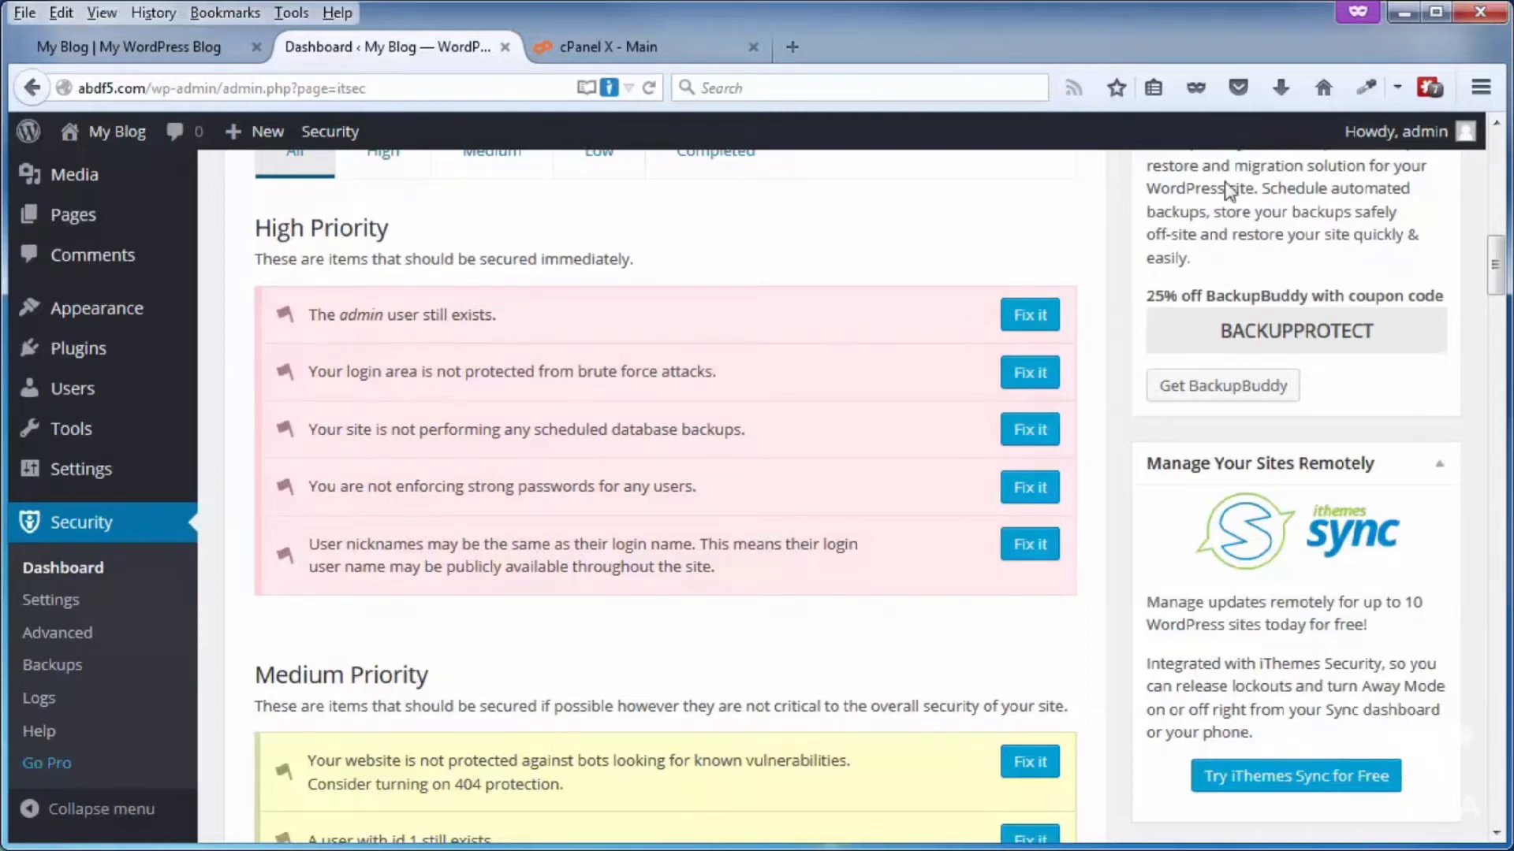
mouse_move(1436, 150)
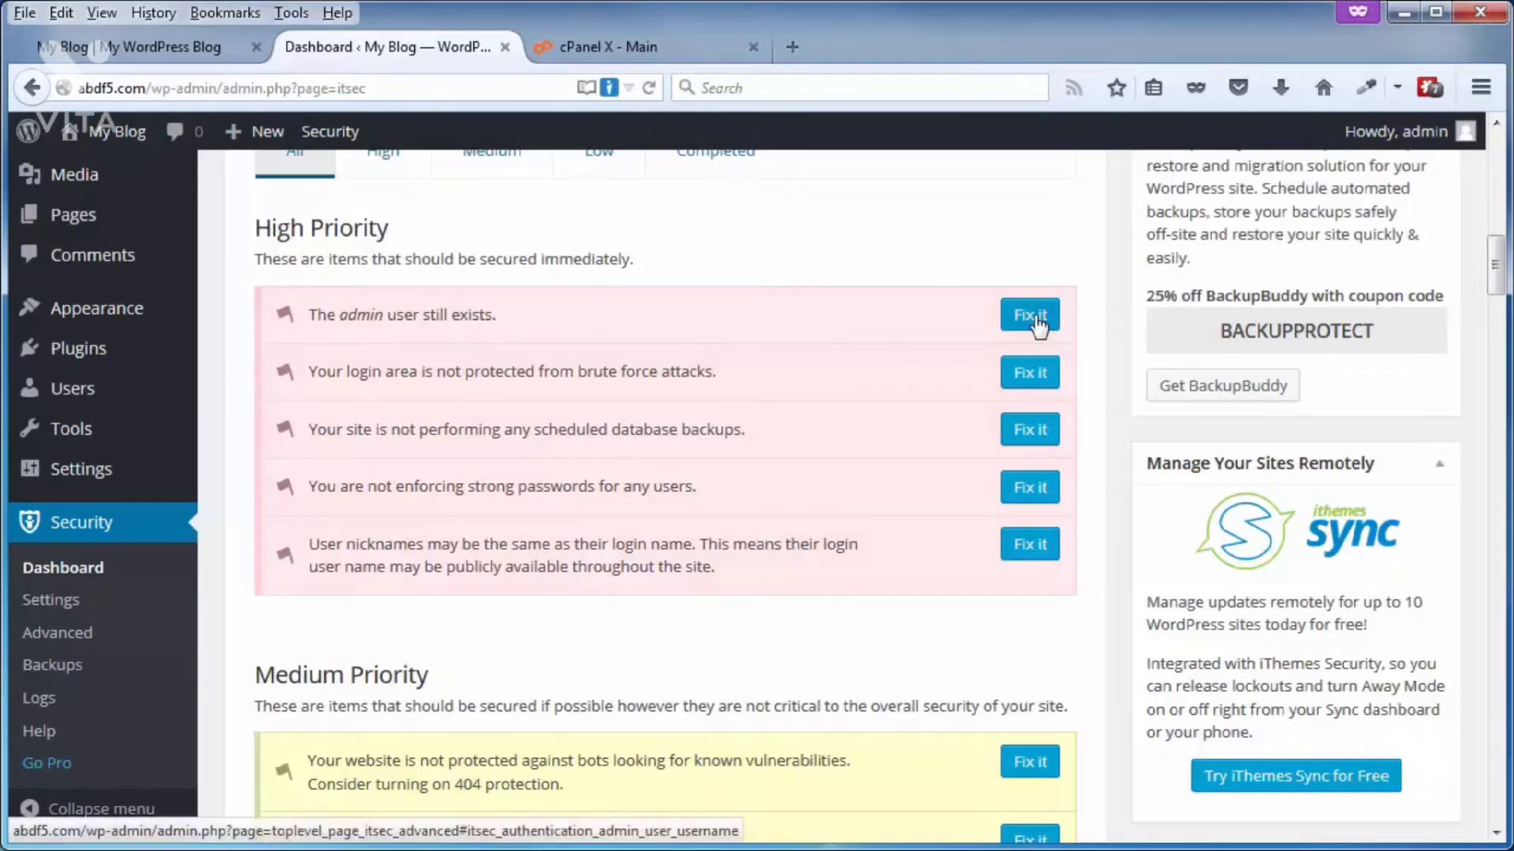
Step: Open the fix for the existing admin user, enable admin user renaming and the User ID 1 change, and return to the dashboard without saving
left_click(1033, 317)
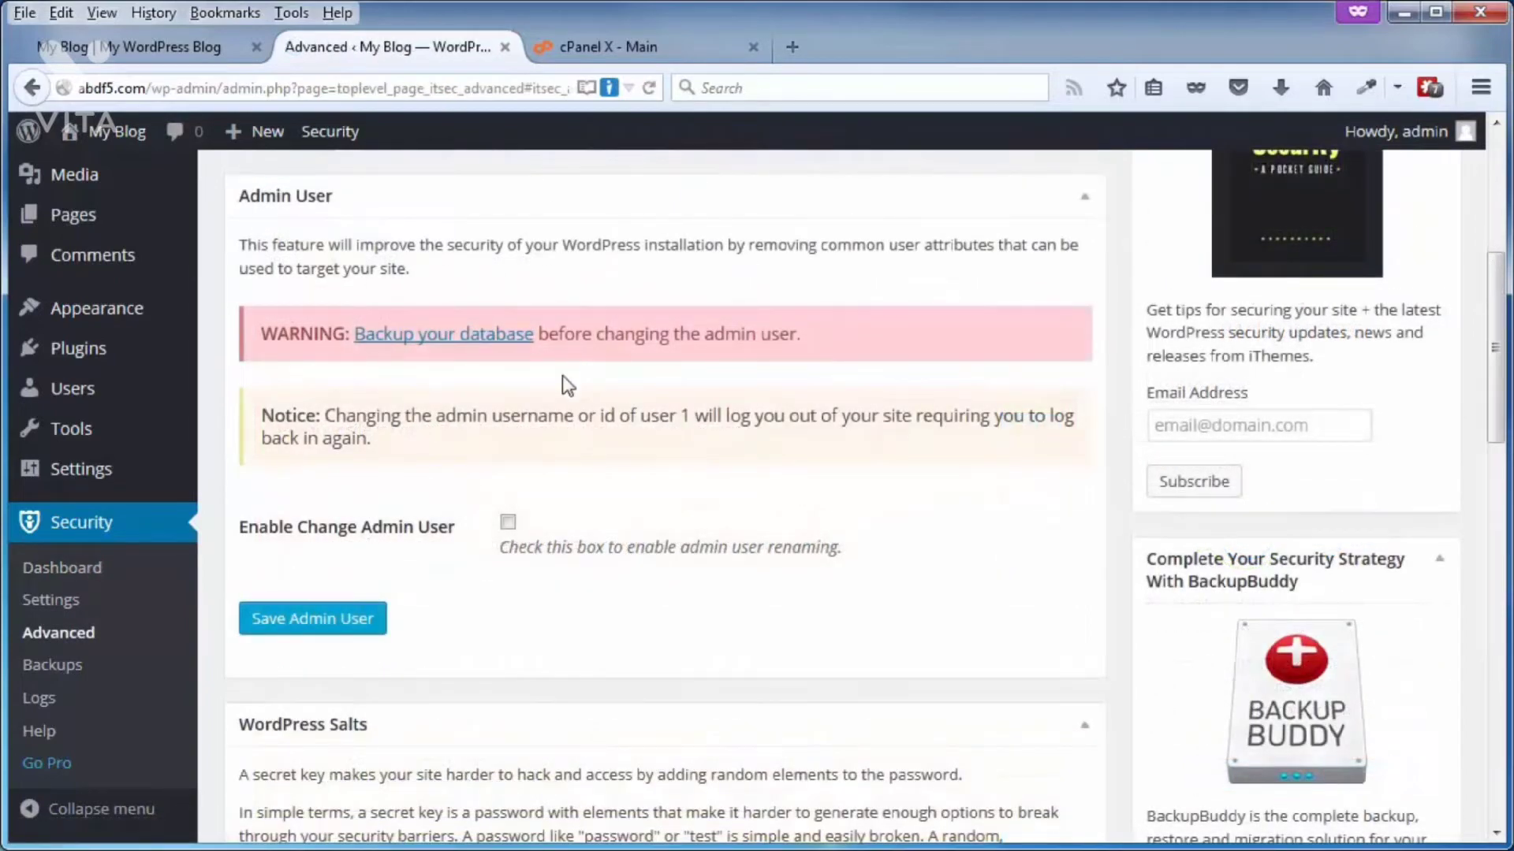
left_click(508, 522)
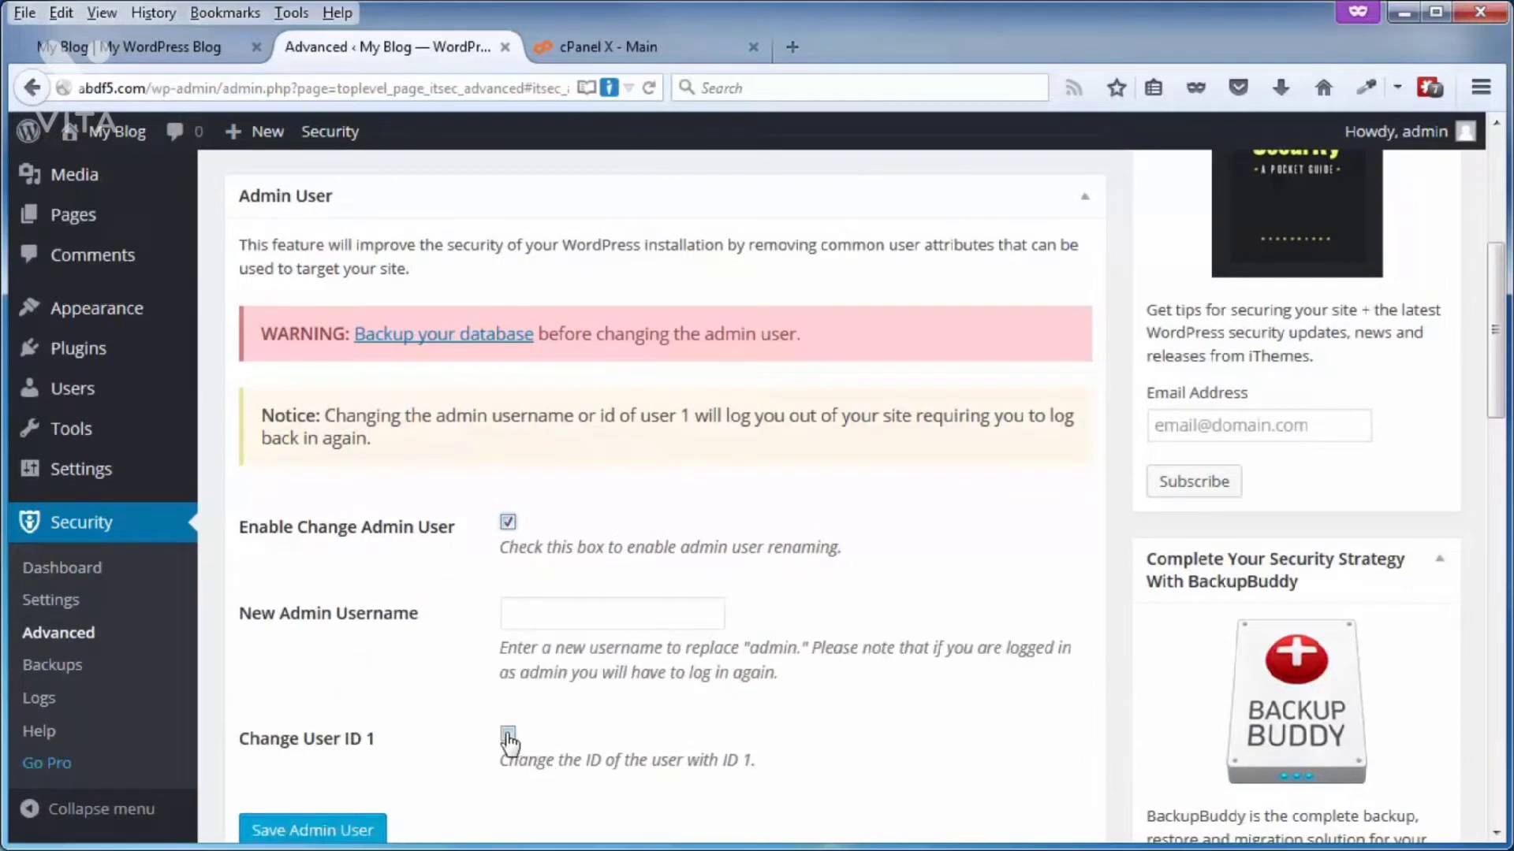
left_click(507, 733)
scroll(726, 679, "down", 2)
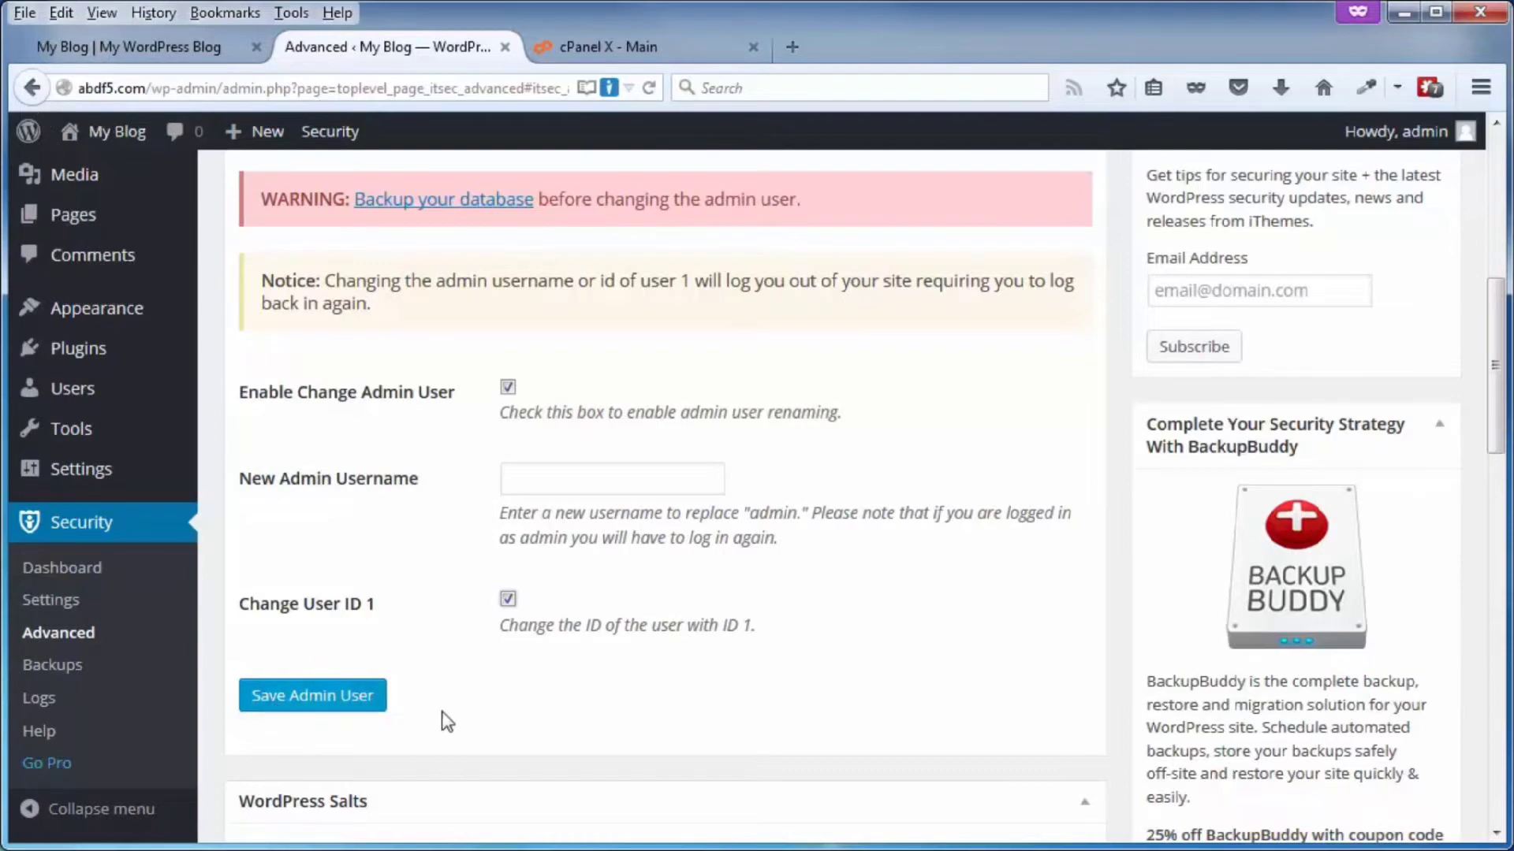
scroll(899, 587, "up", 6)
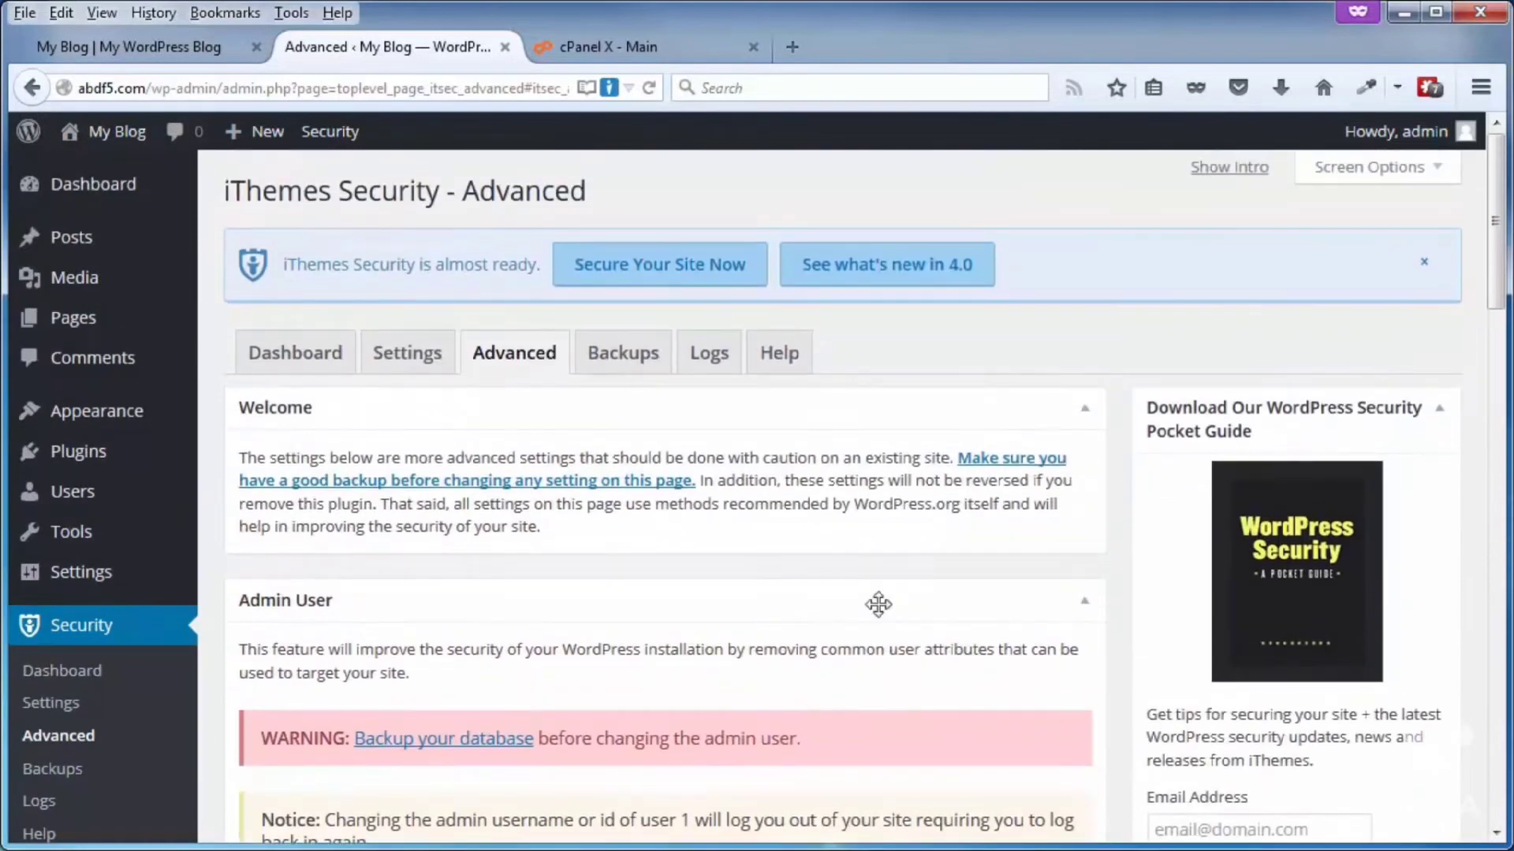
left_click(292, 369)
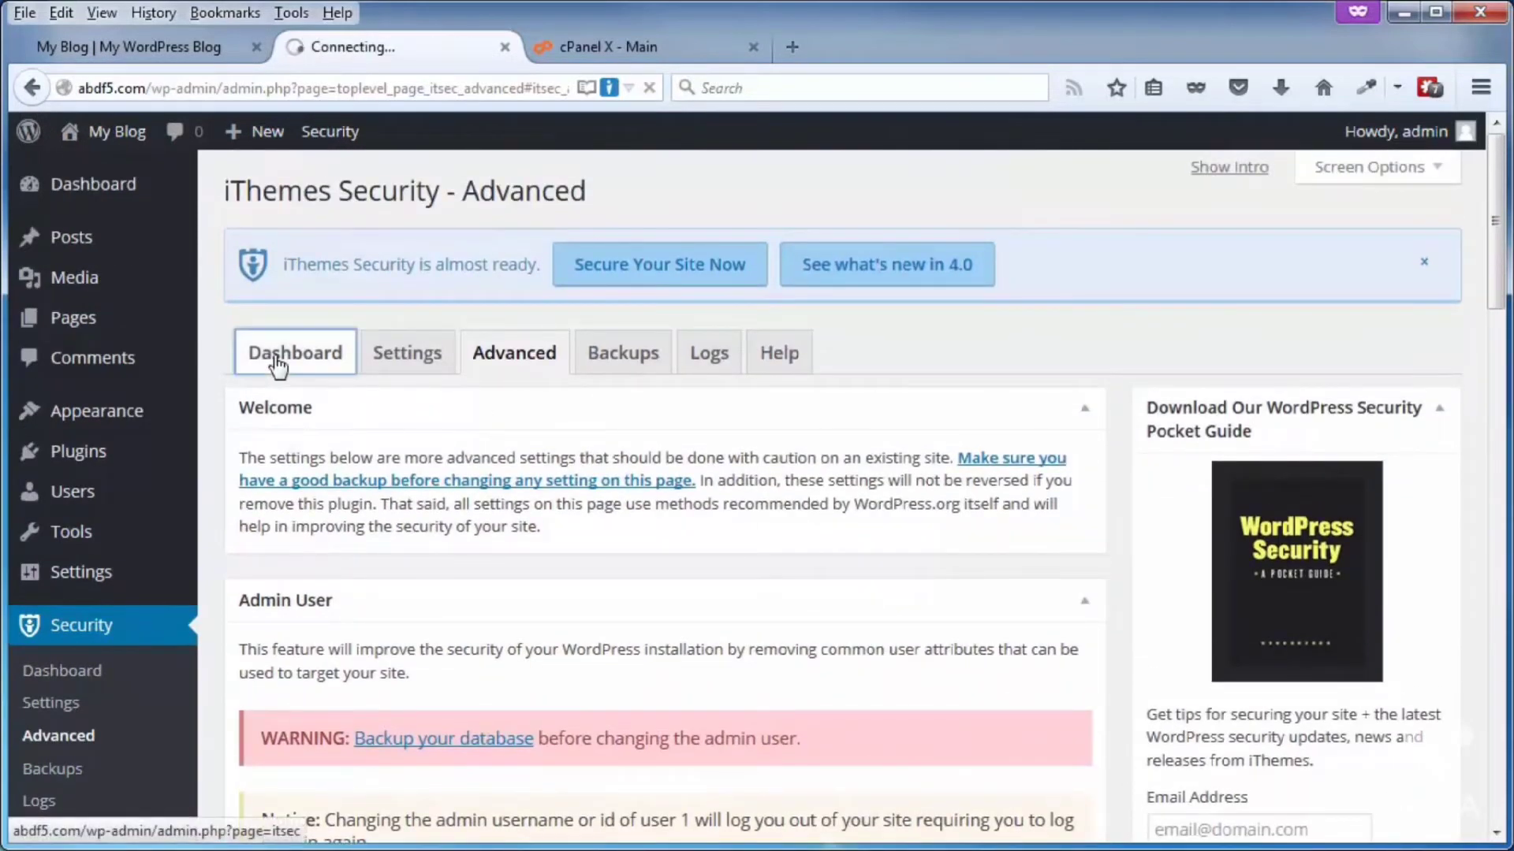
Step: Show the plugin's Important First Steps intro again and make a database backup from it
scroll(750, 639, "down", 8)
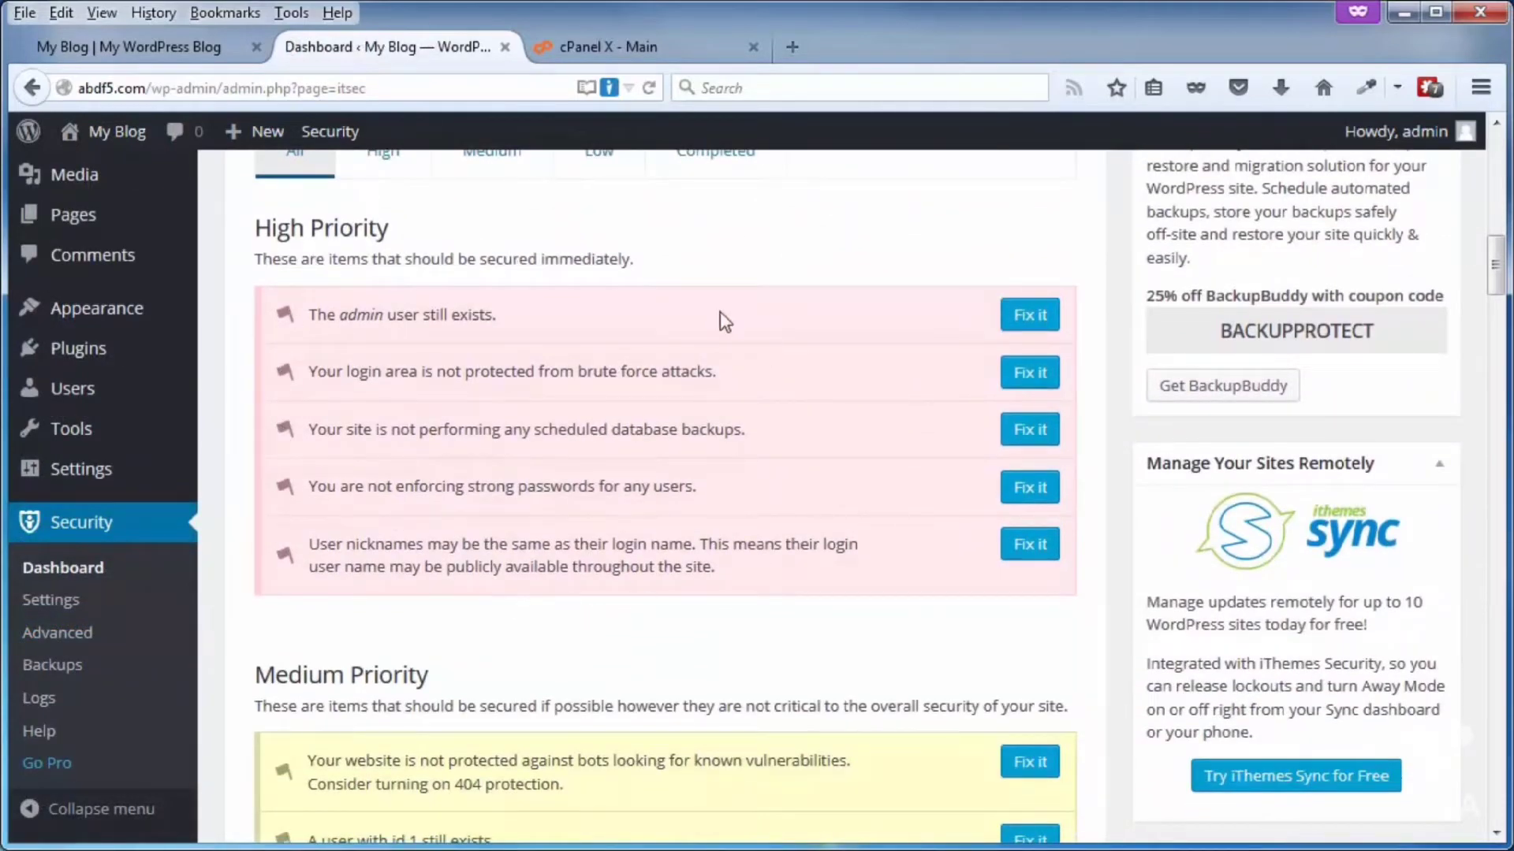
scroll(784, 656, "up", 8)
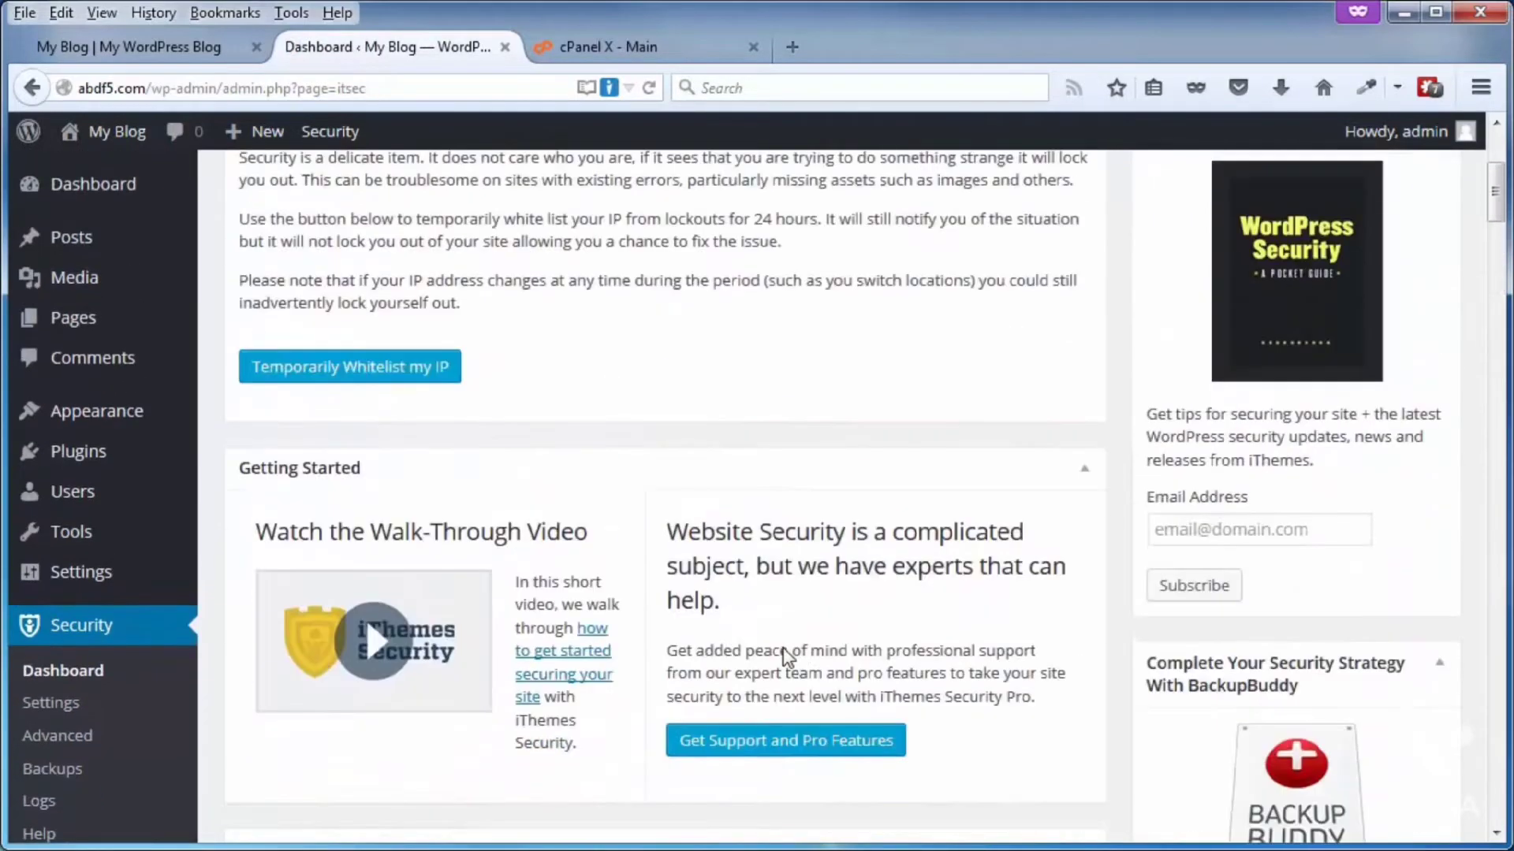
scroll(784, 656, "up", 4)
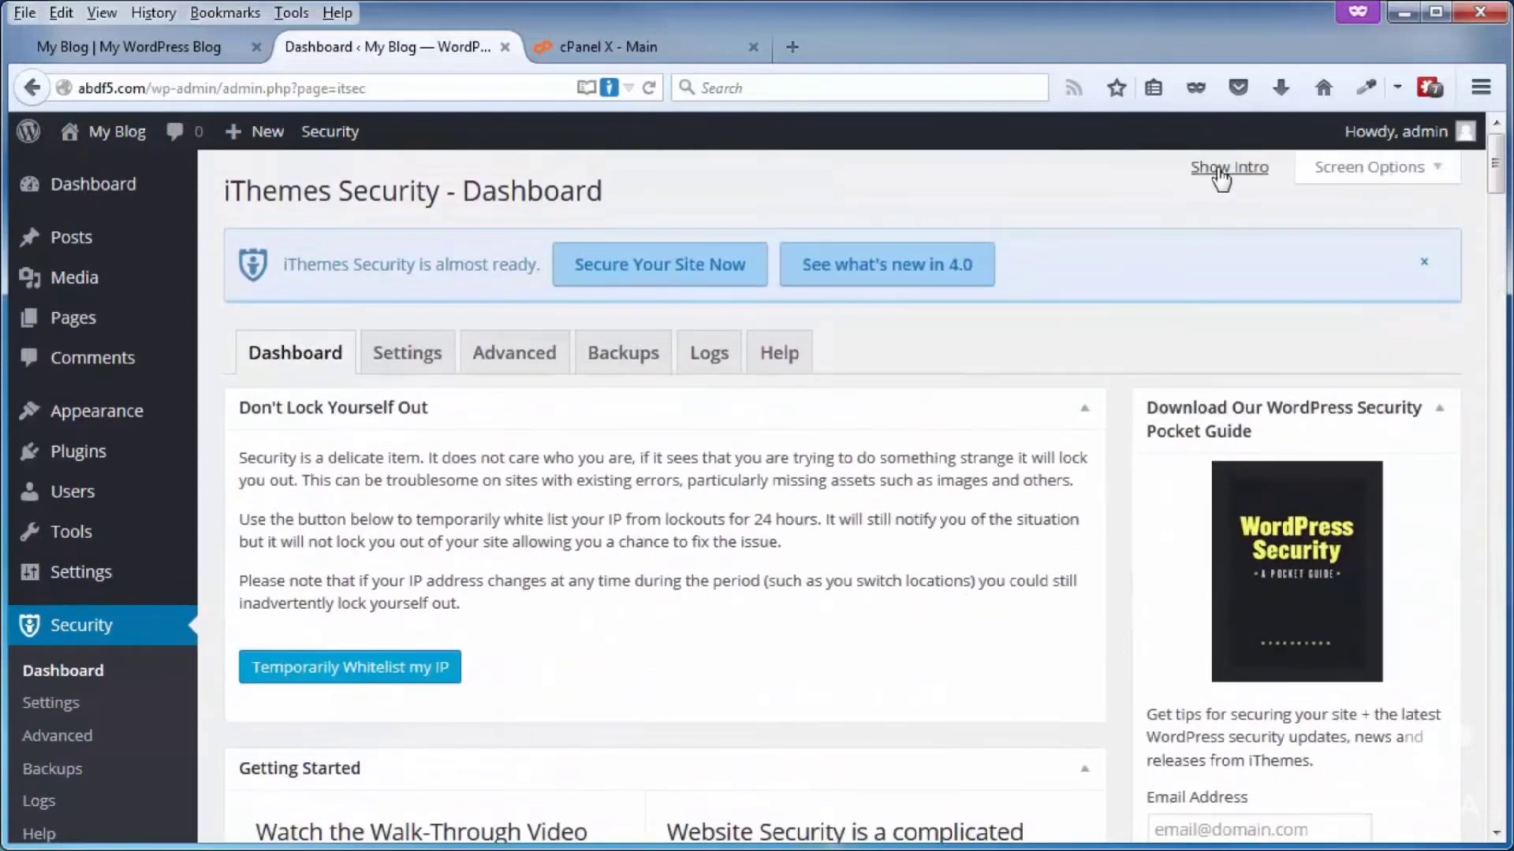
left_click(1219, 178)
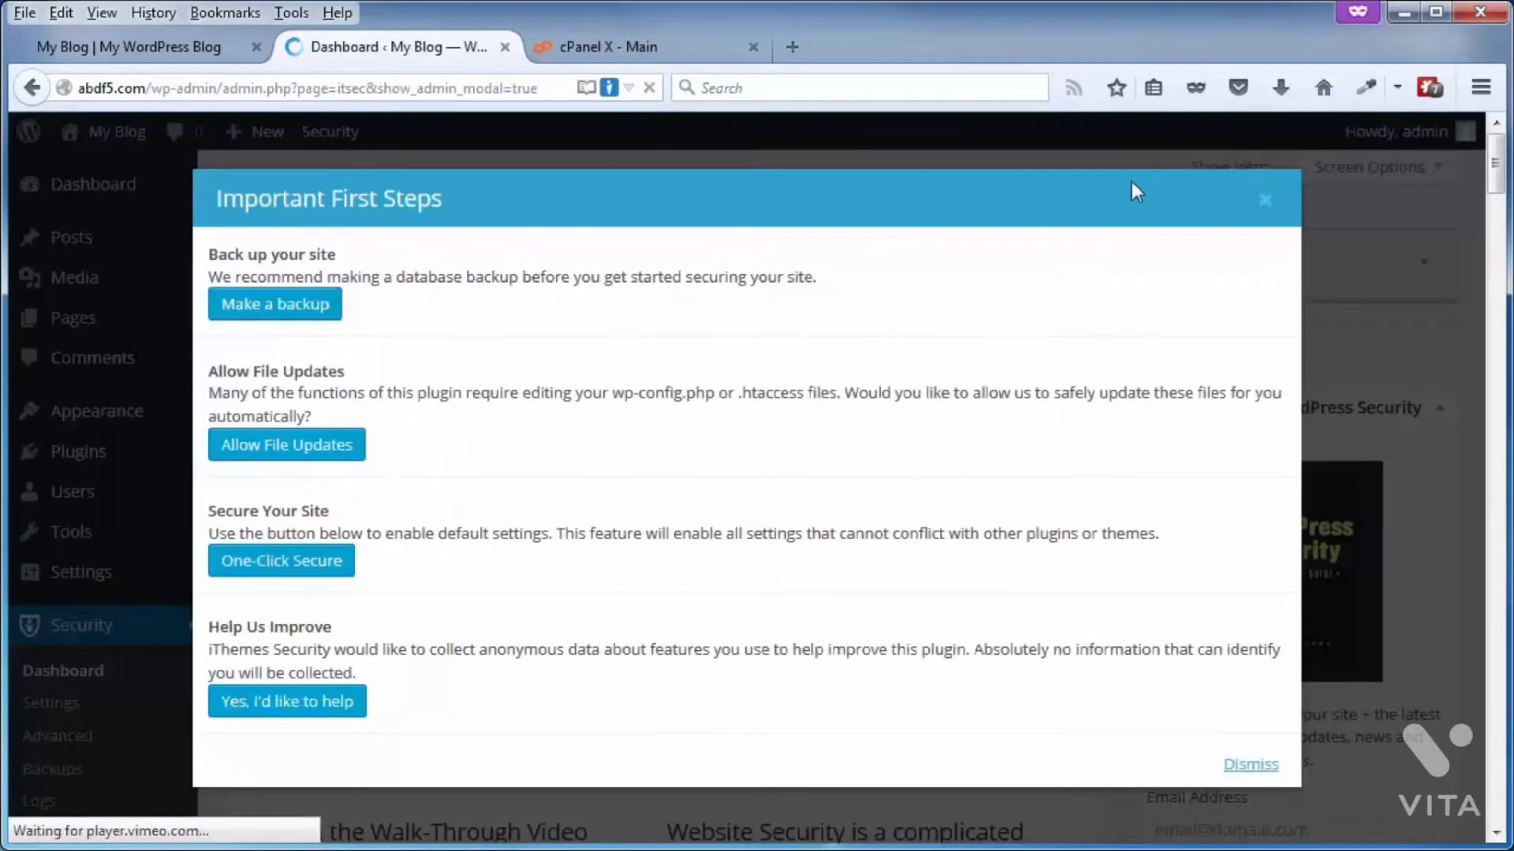
left_click(265, 314)
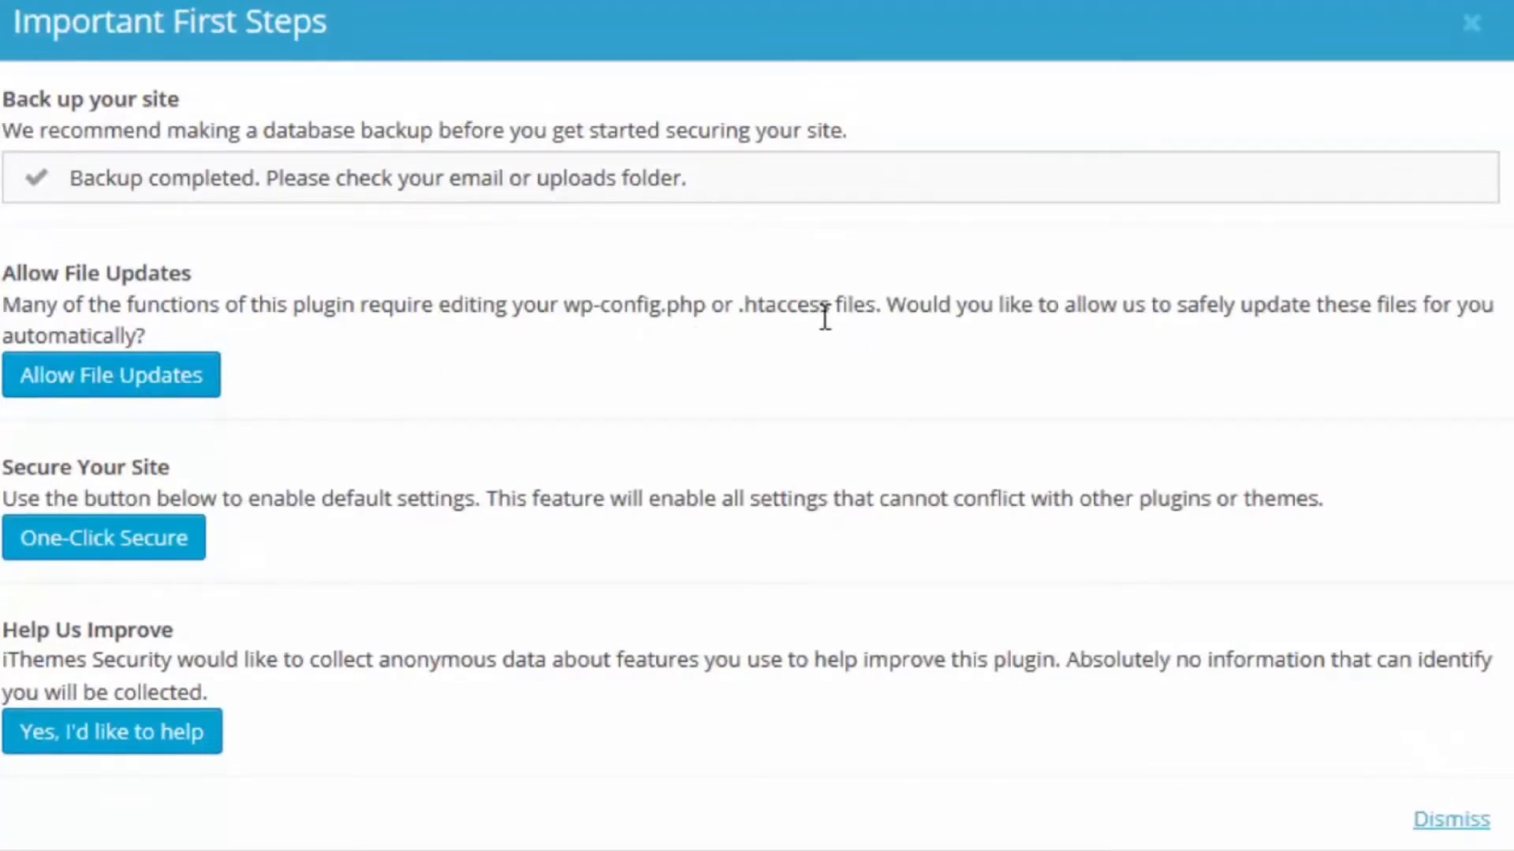
Step: Allow automatic file updates and enable the default One-Click Secure settings, and dismiss the intro
left_click(125, 382)
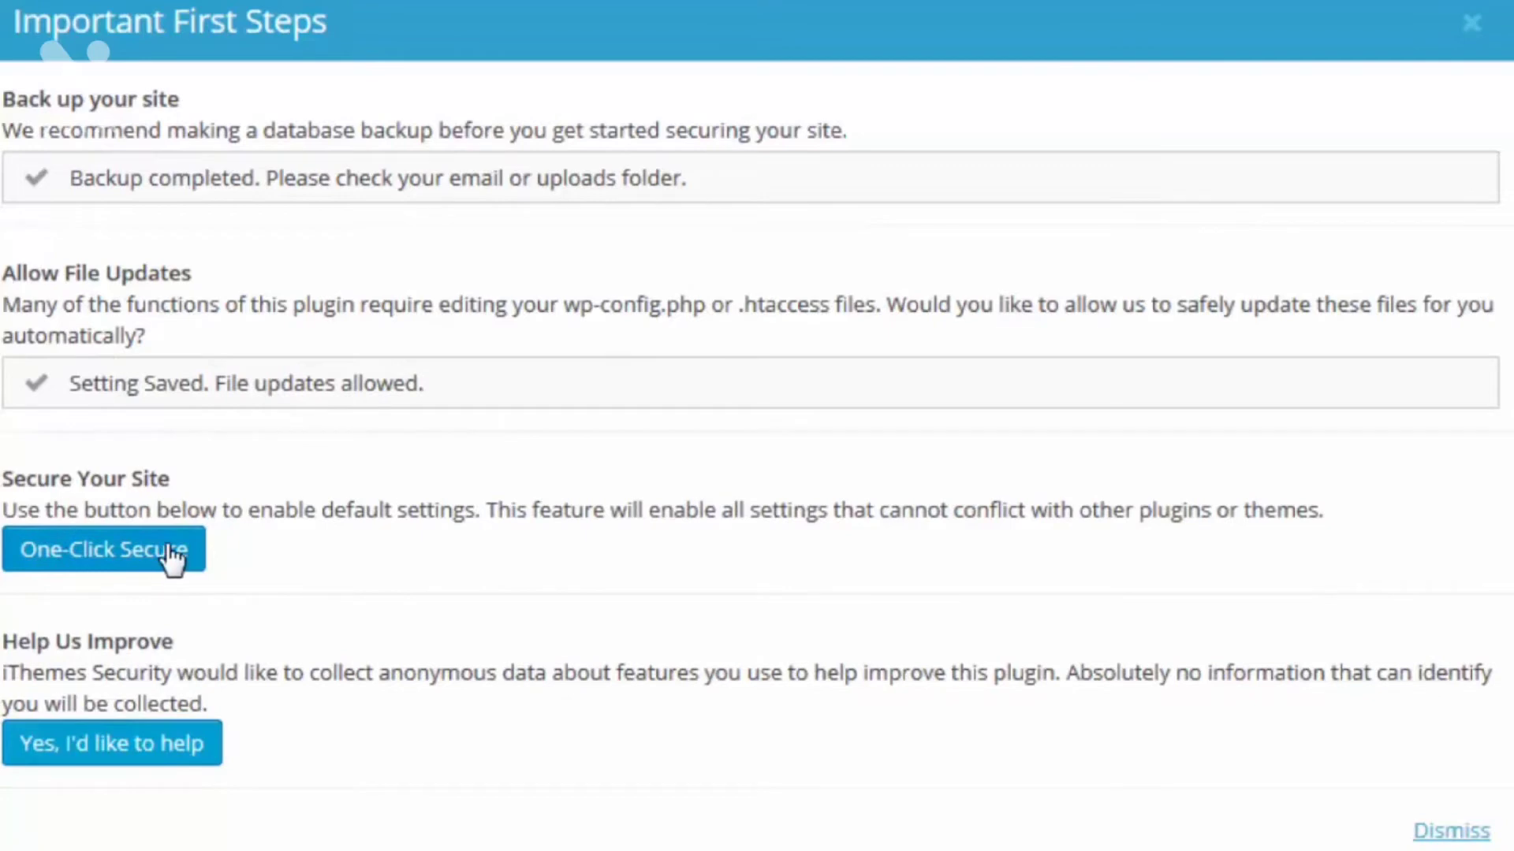
left_click(61, 562)
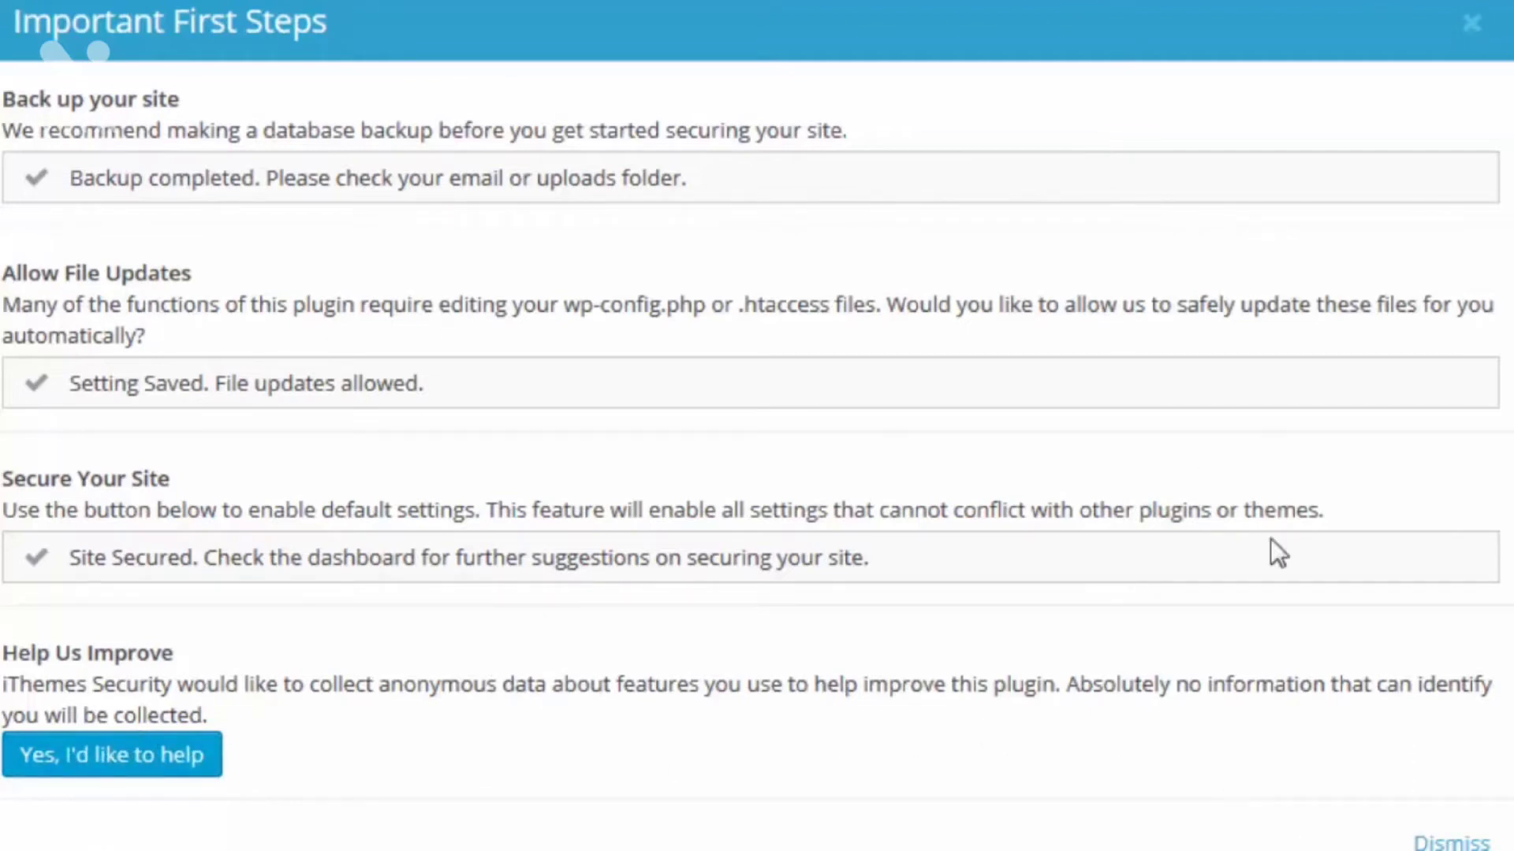
left_click(1453, 840)
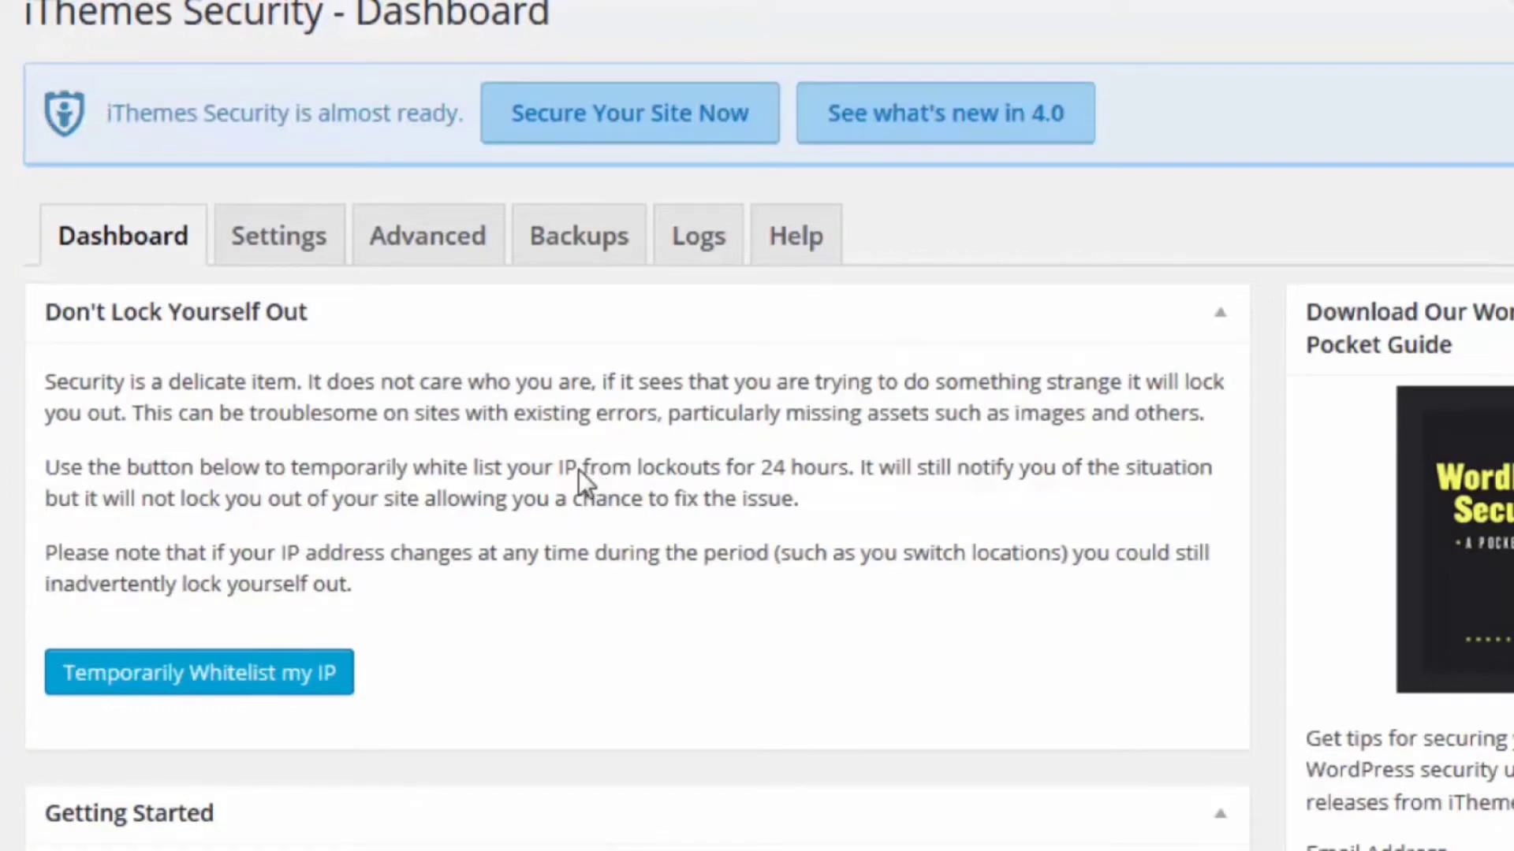
Step: Check the remaining priority items, and scan the homepage for malware from the Malware Scanning section of the plugin settings
scroll(654, 410, "down", 12)
scroll(654, 410, "down", 4)
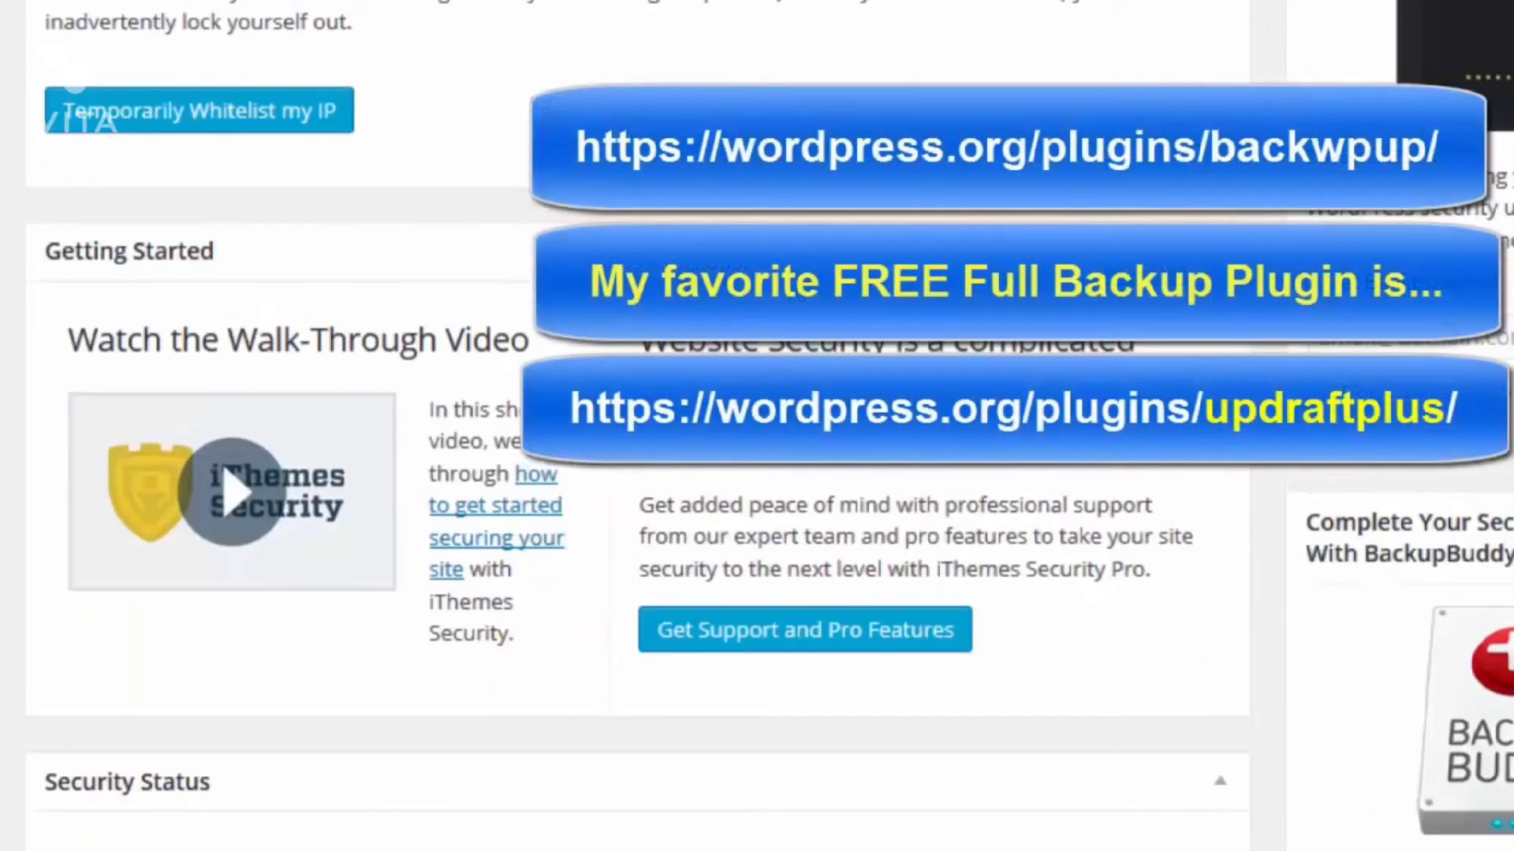
scroll(772, 284, "up", 4)
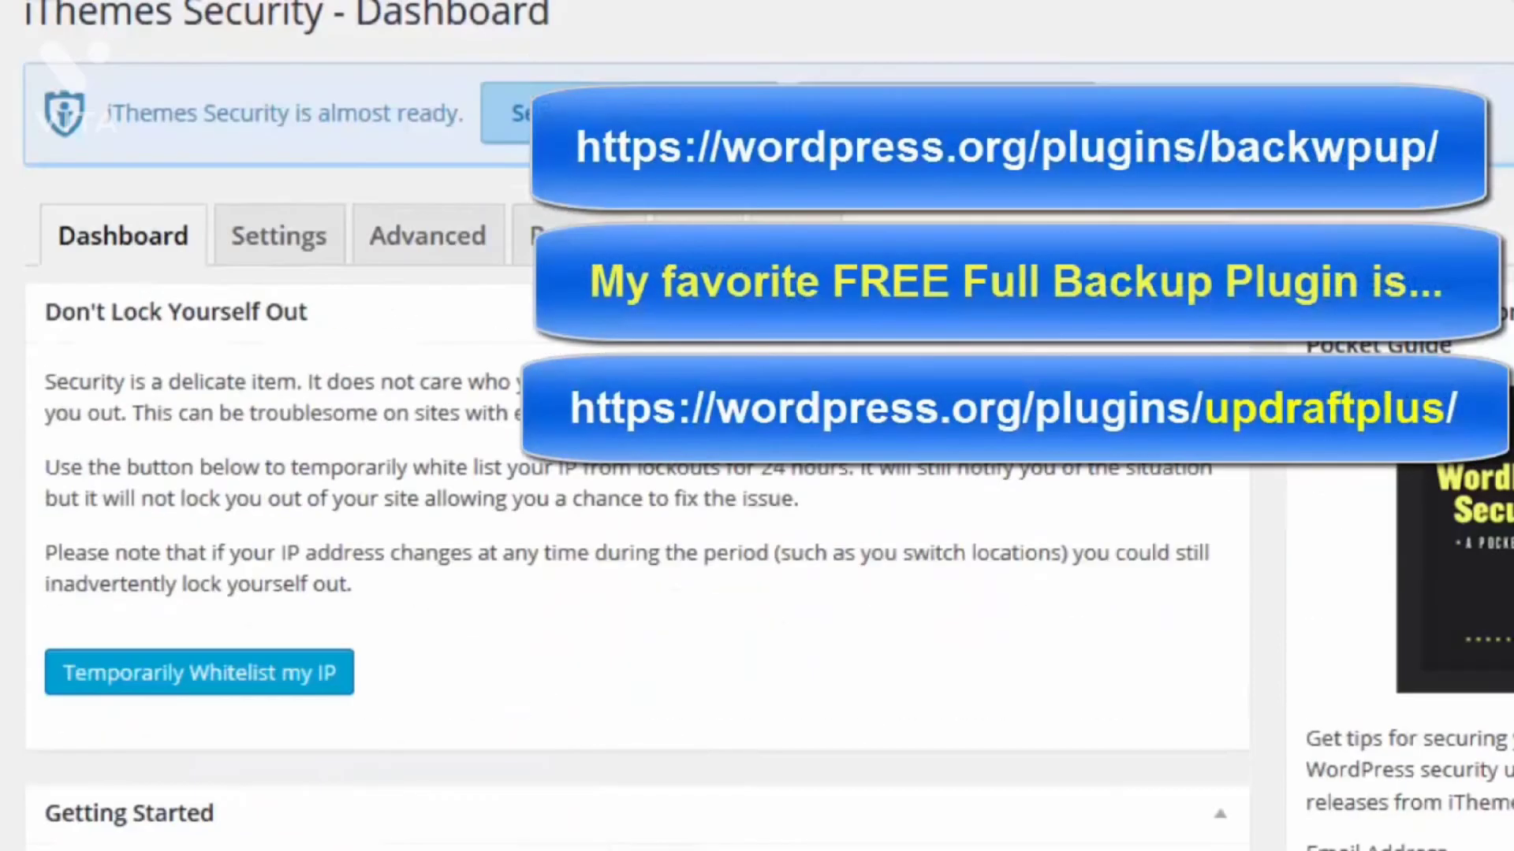
left_click(293, 249)
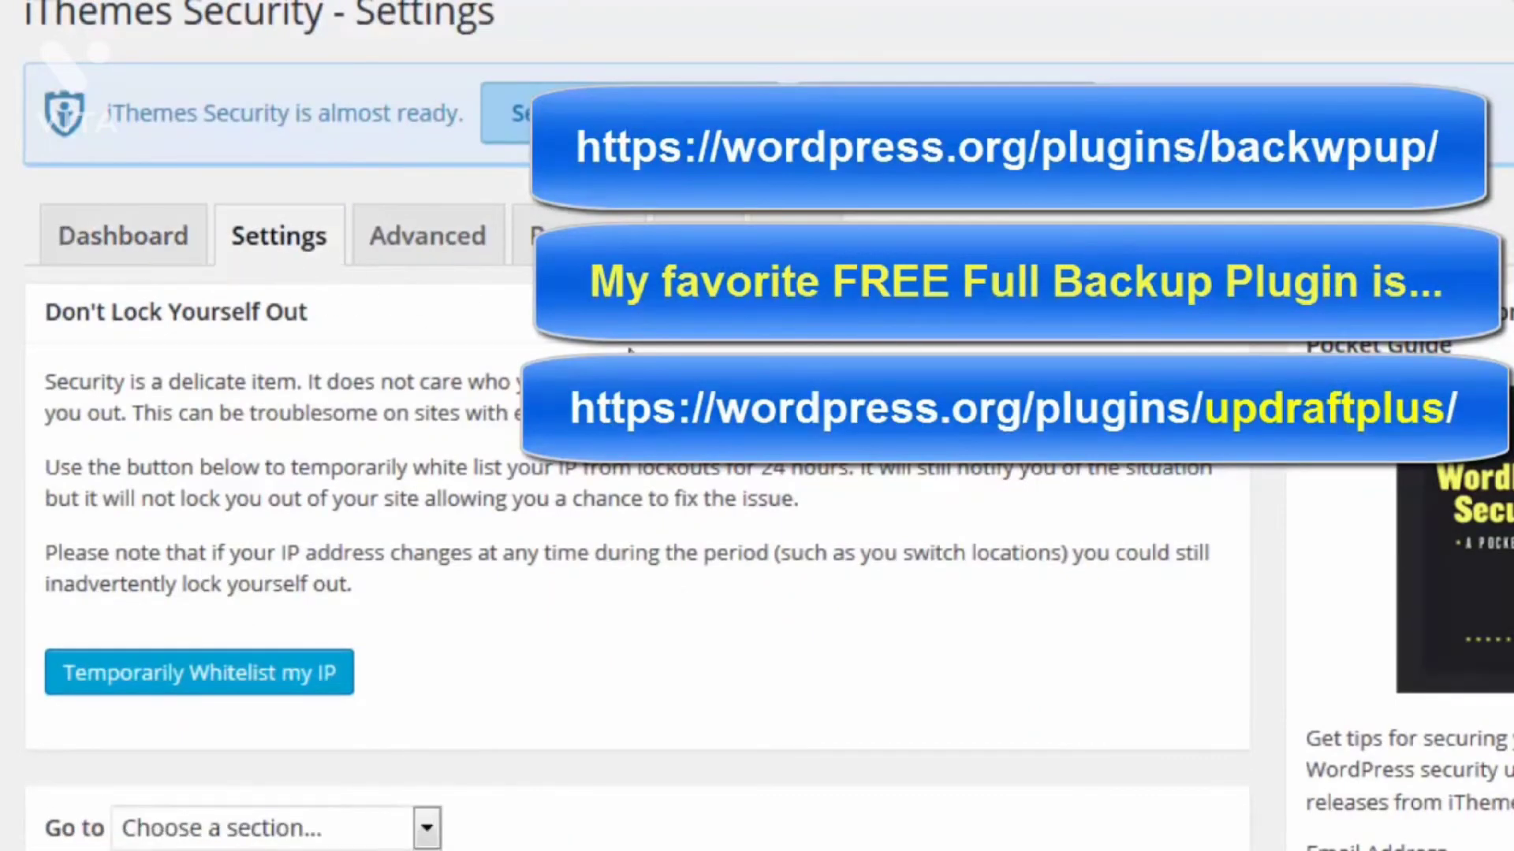
scroll(291, 271, "down", 5)
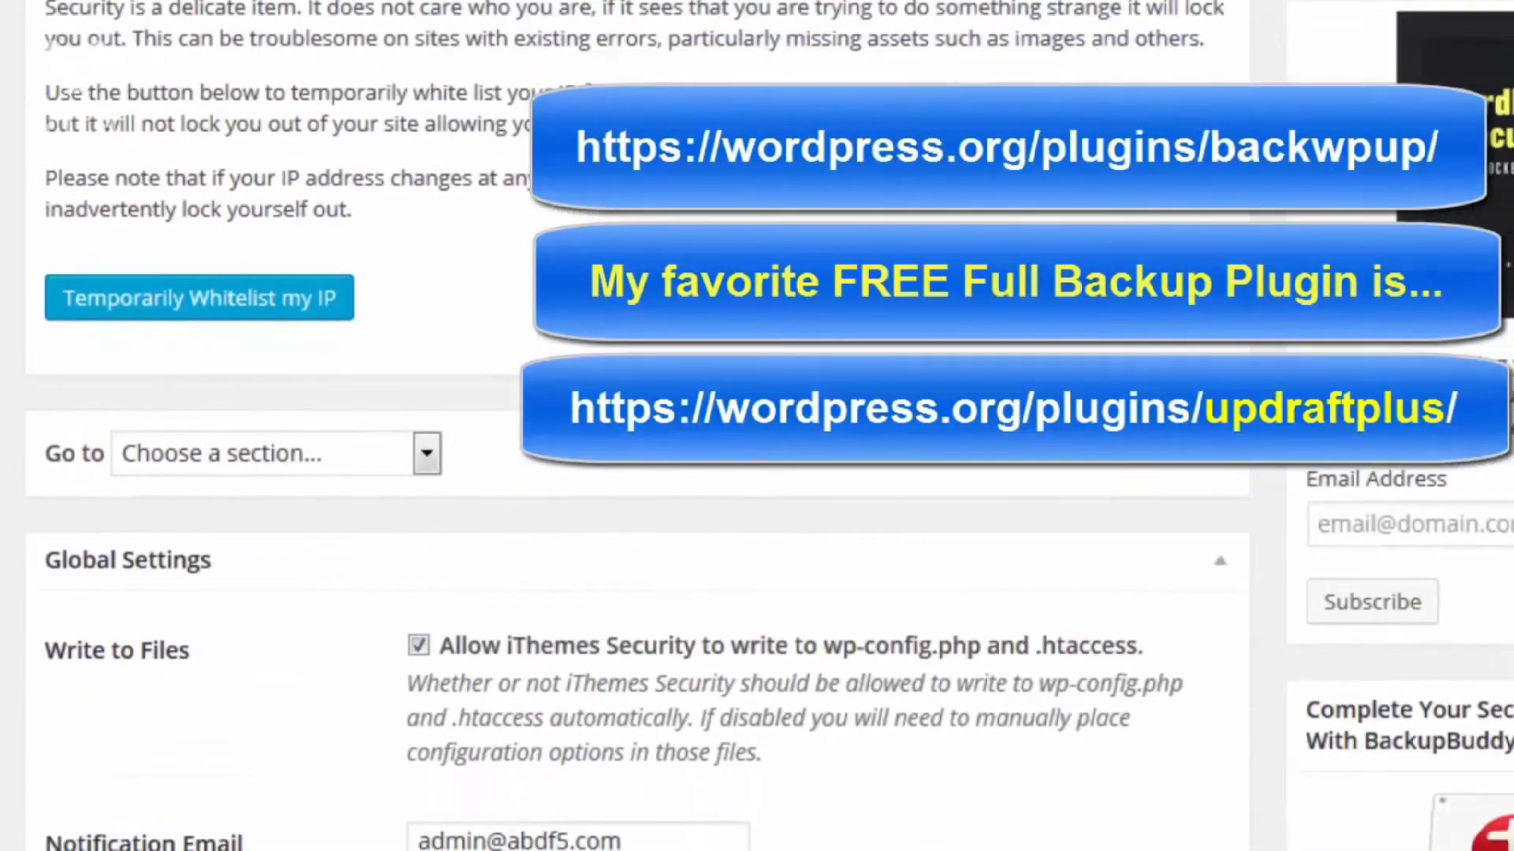
scroll(552, 115, "down", 8)
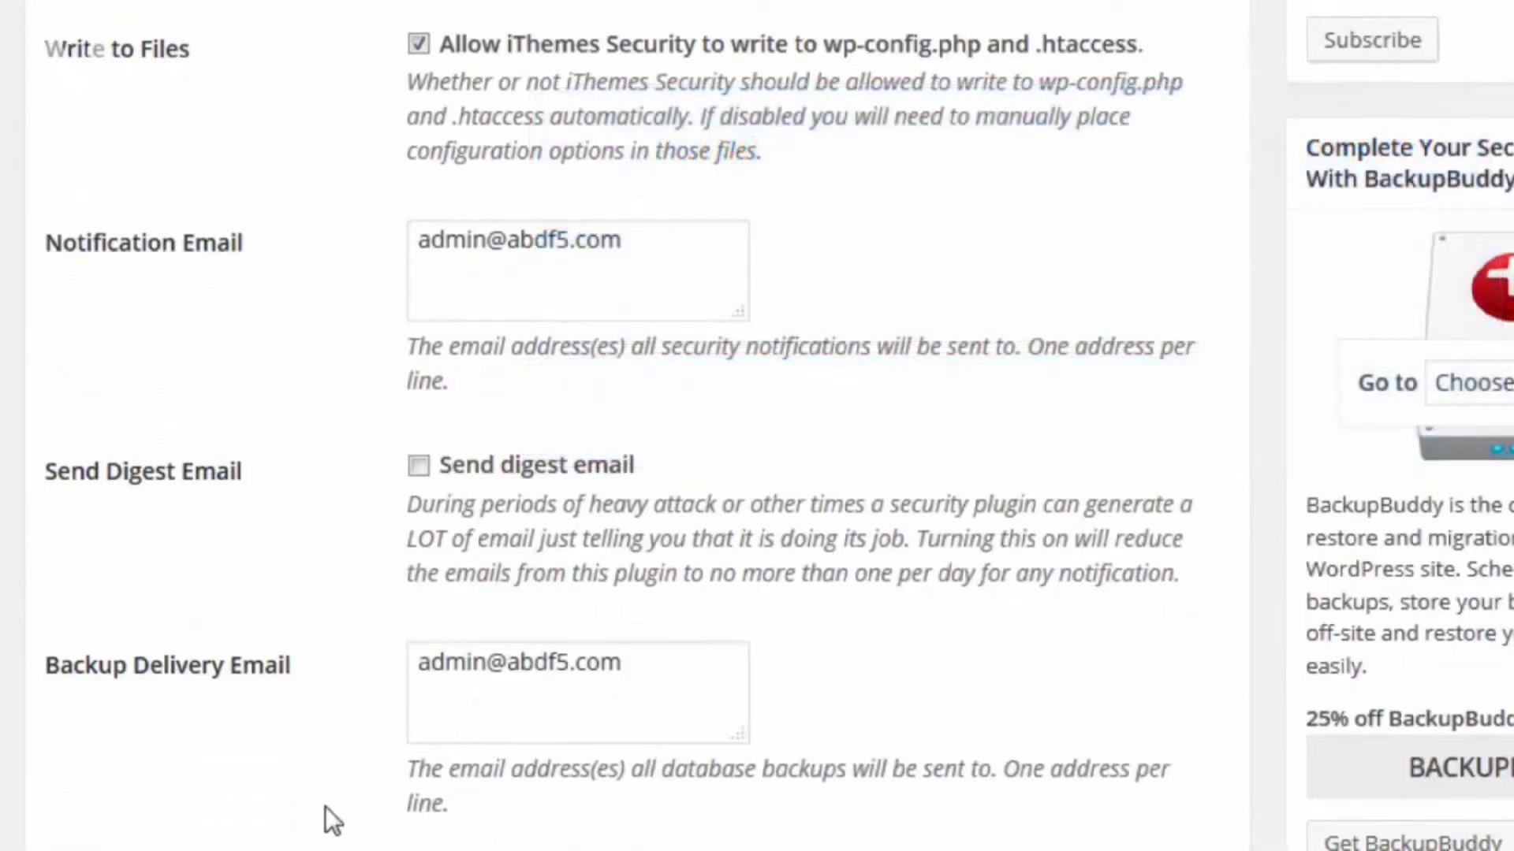
scroll(324, 807, "down", 20)
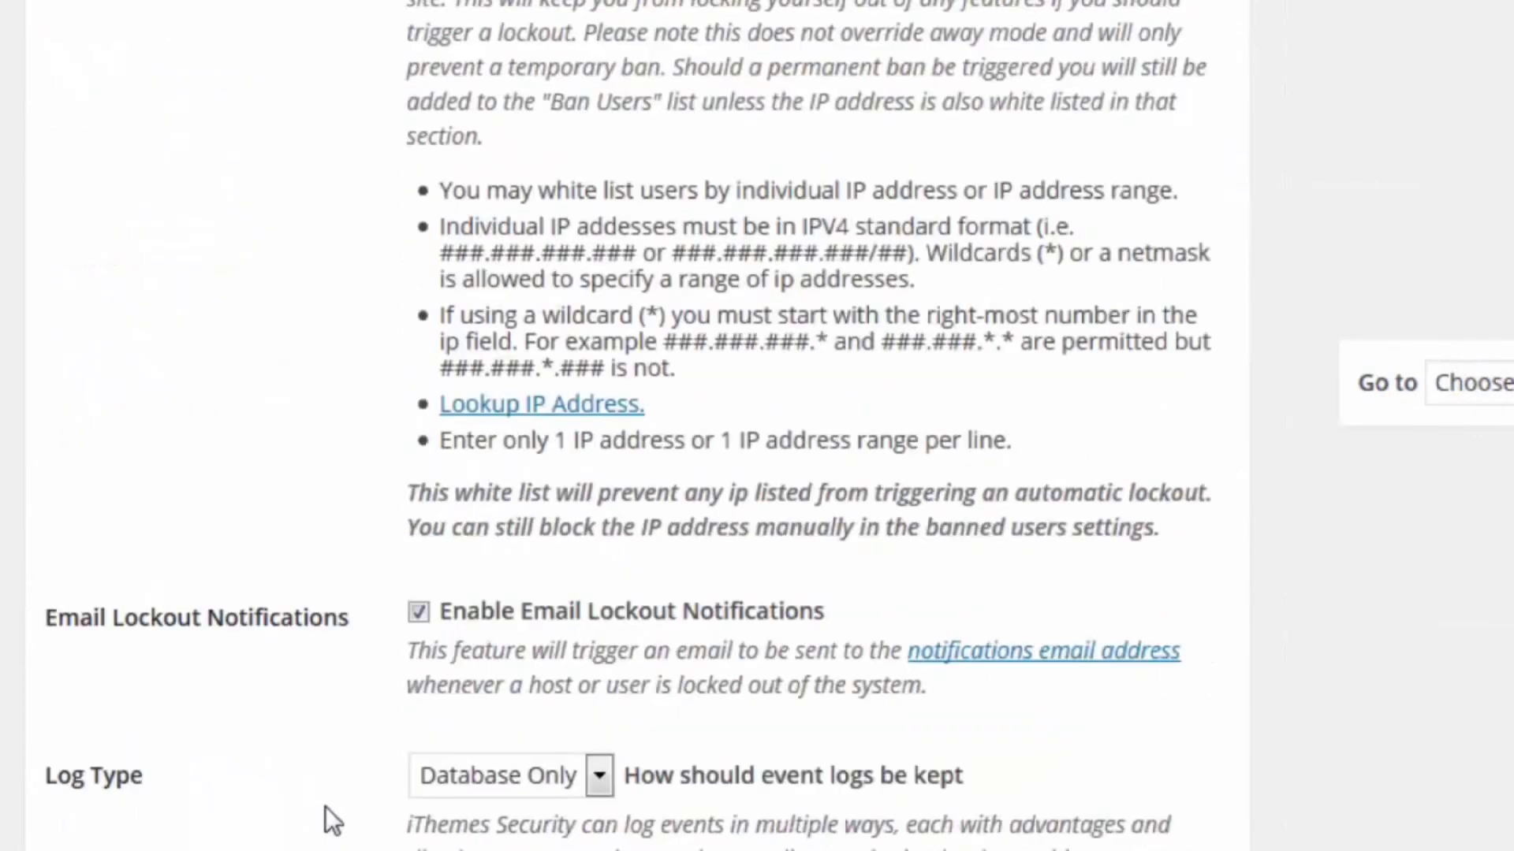
scroll(324, 807, "down", 20)
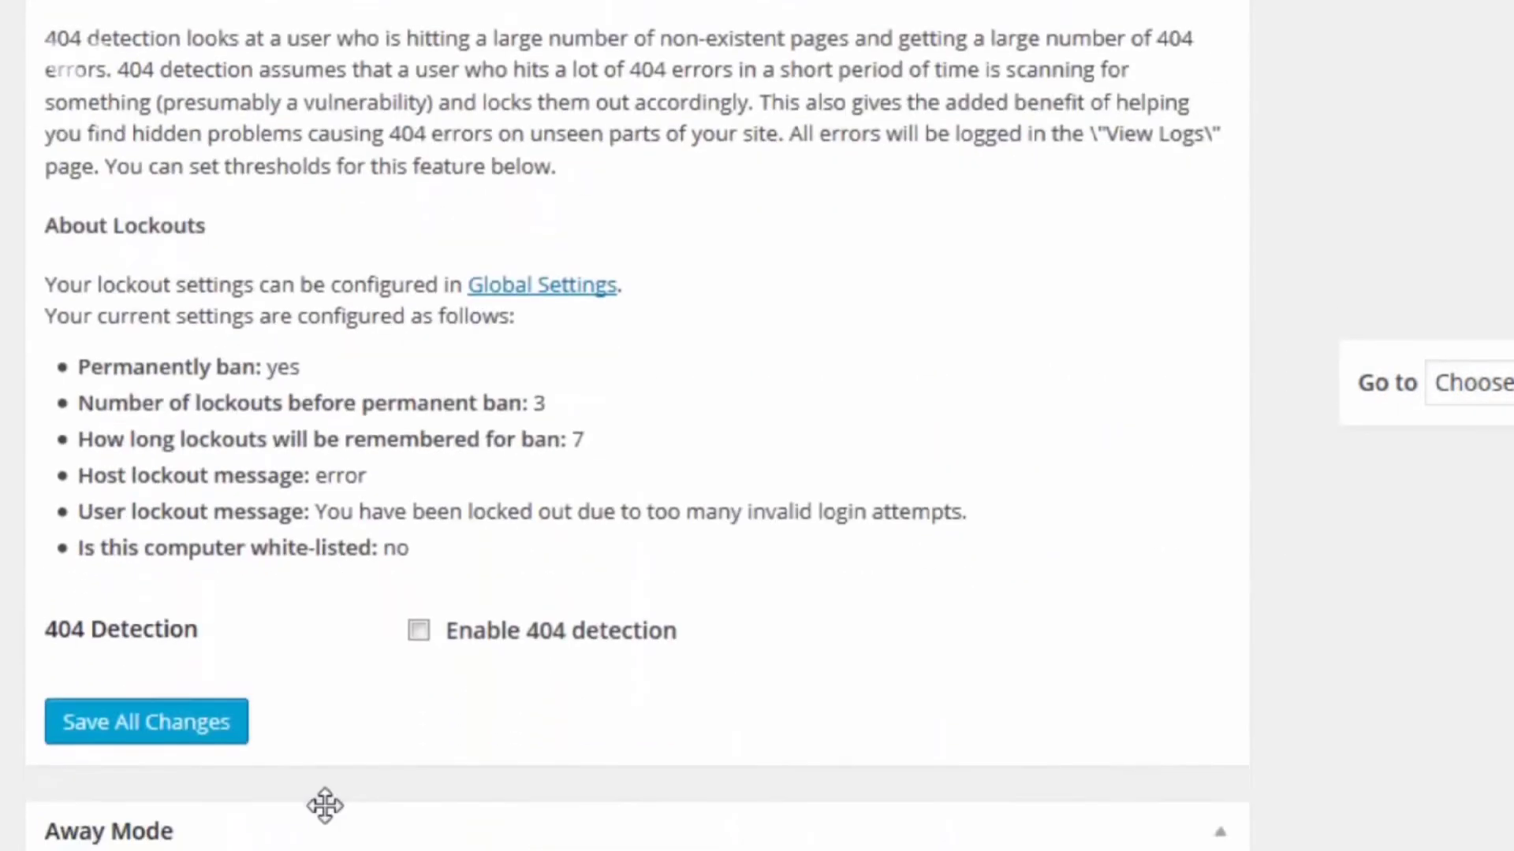
scroll(325, 807, "down", 12)
scroll(276, 660, "down", 10)
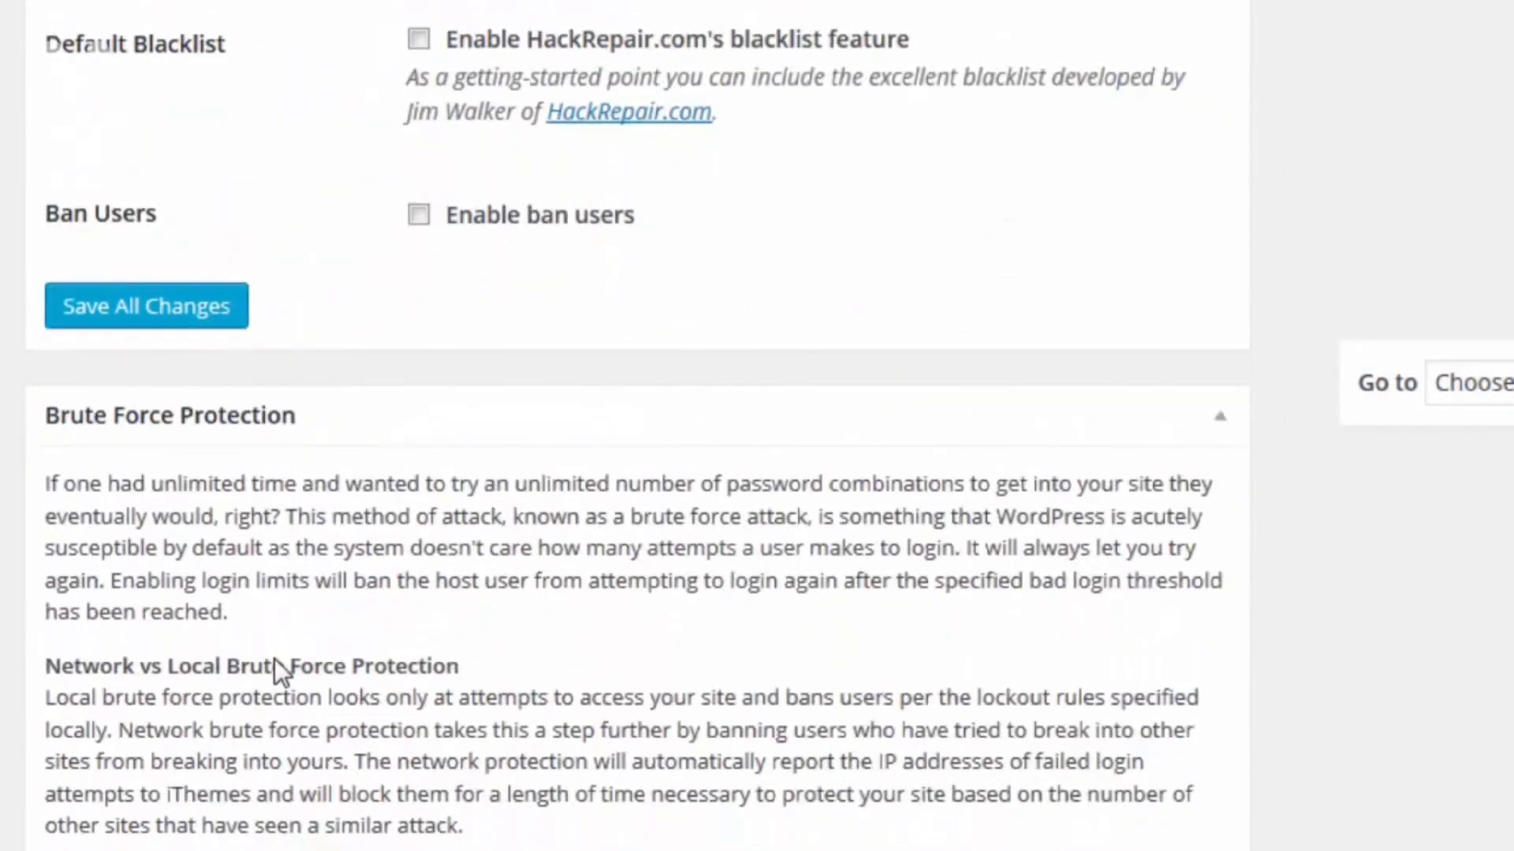
scroll(274, 659, "down", 20)
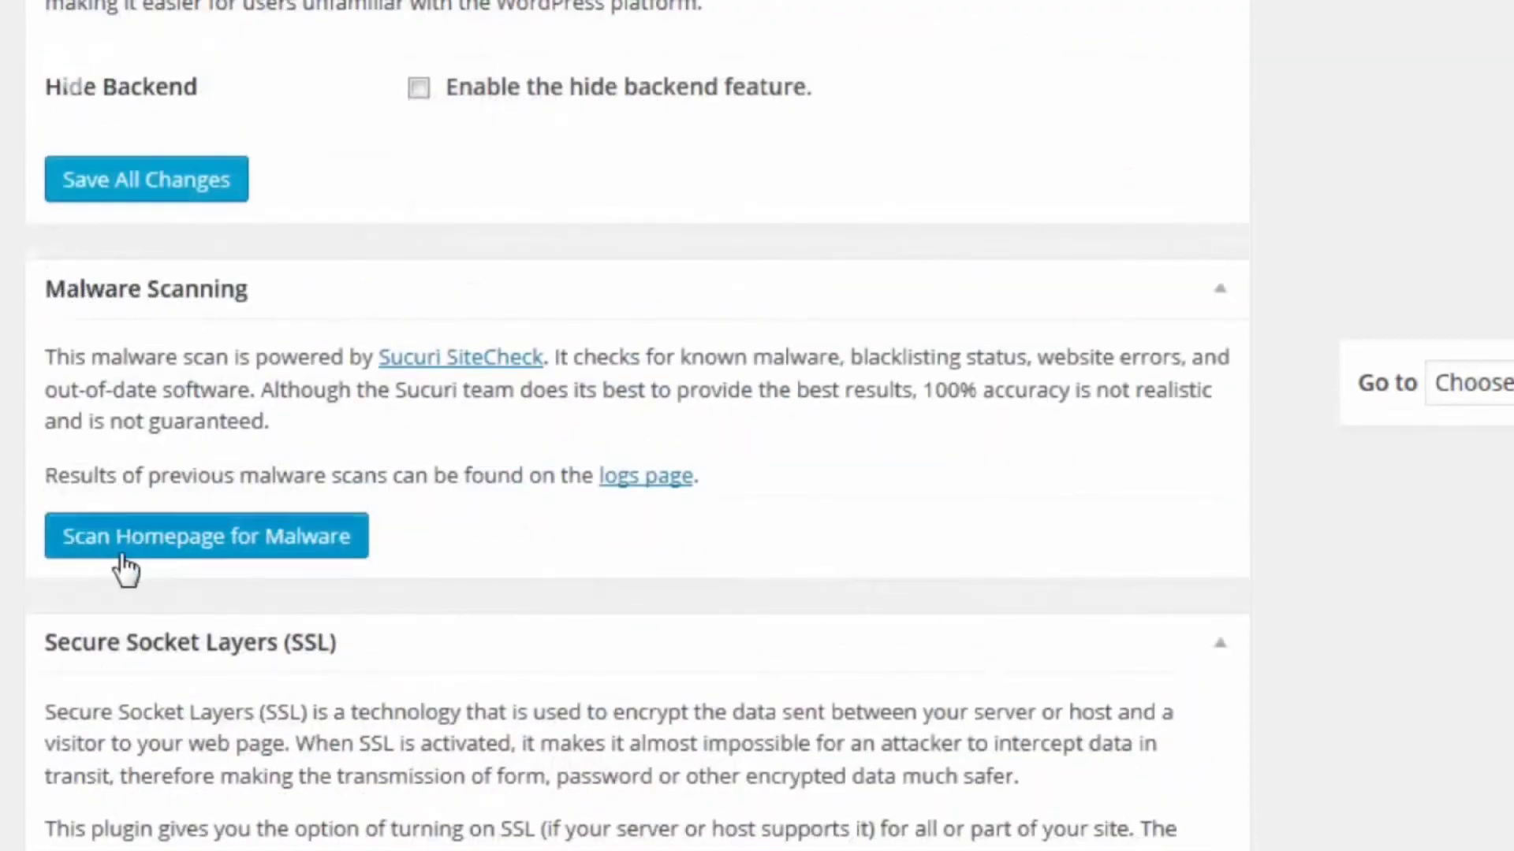
left_click(198, 539)
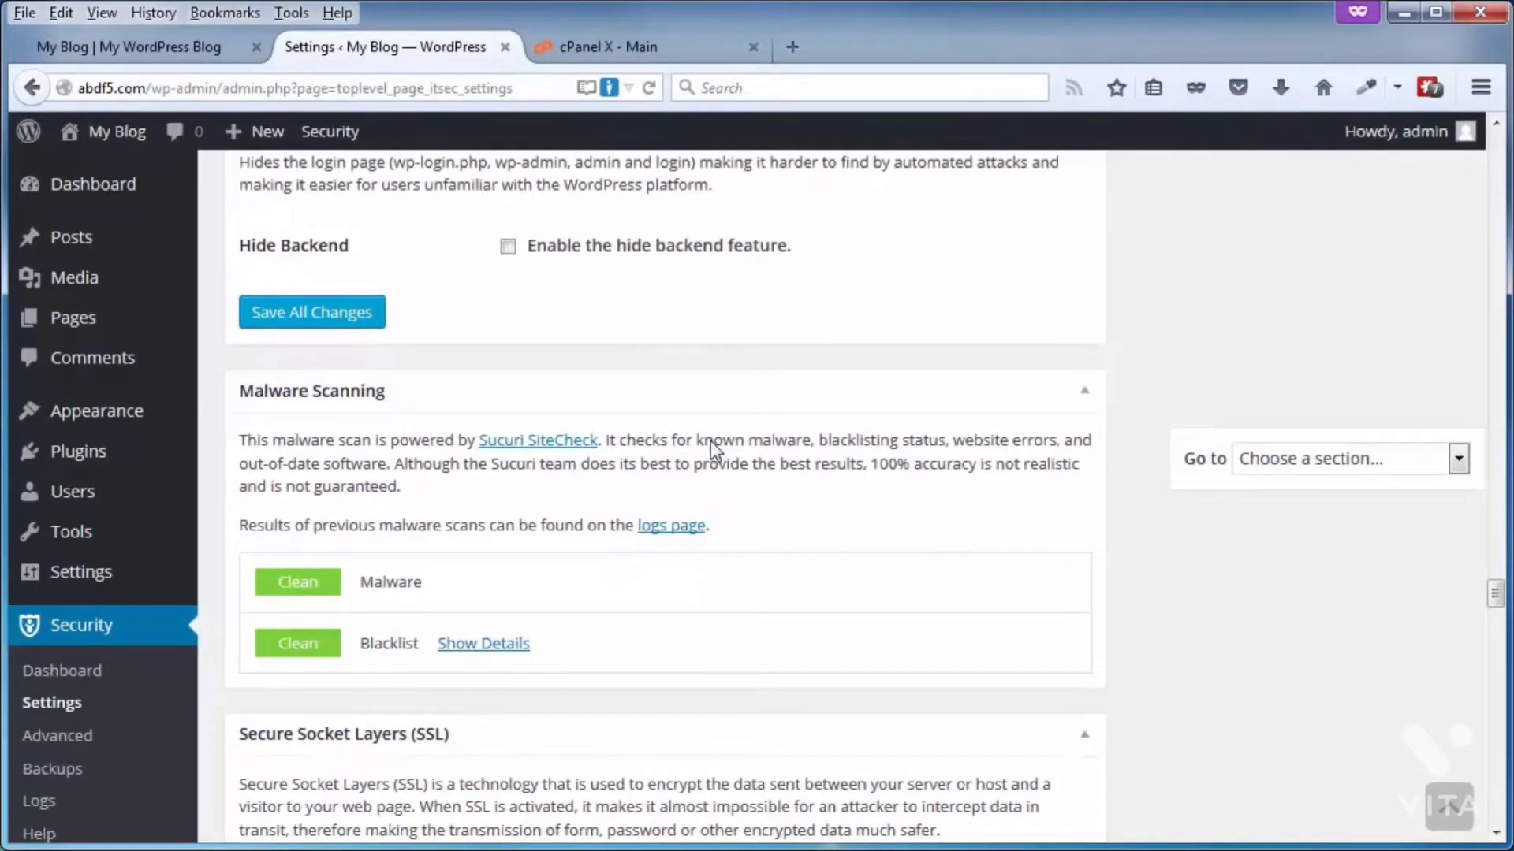
scroll(739, 446, "down", 10)
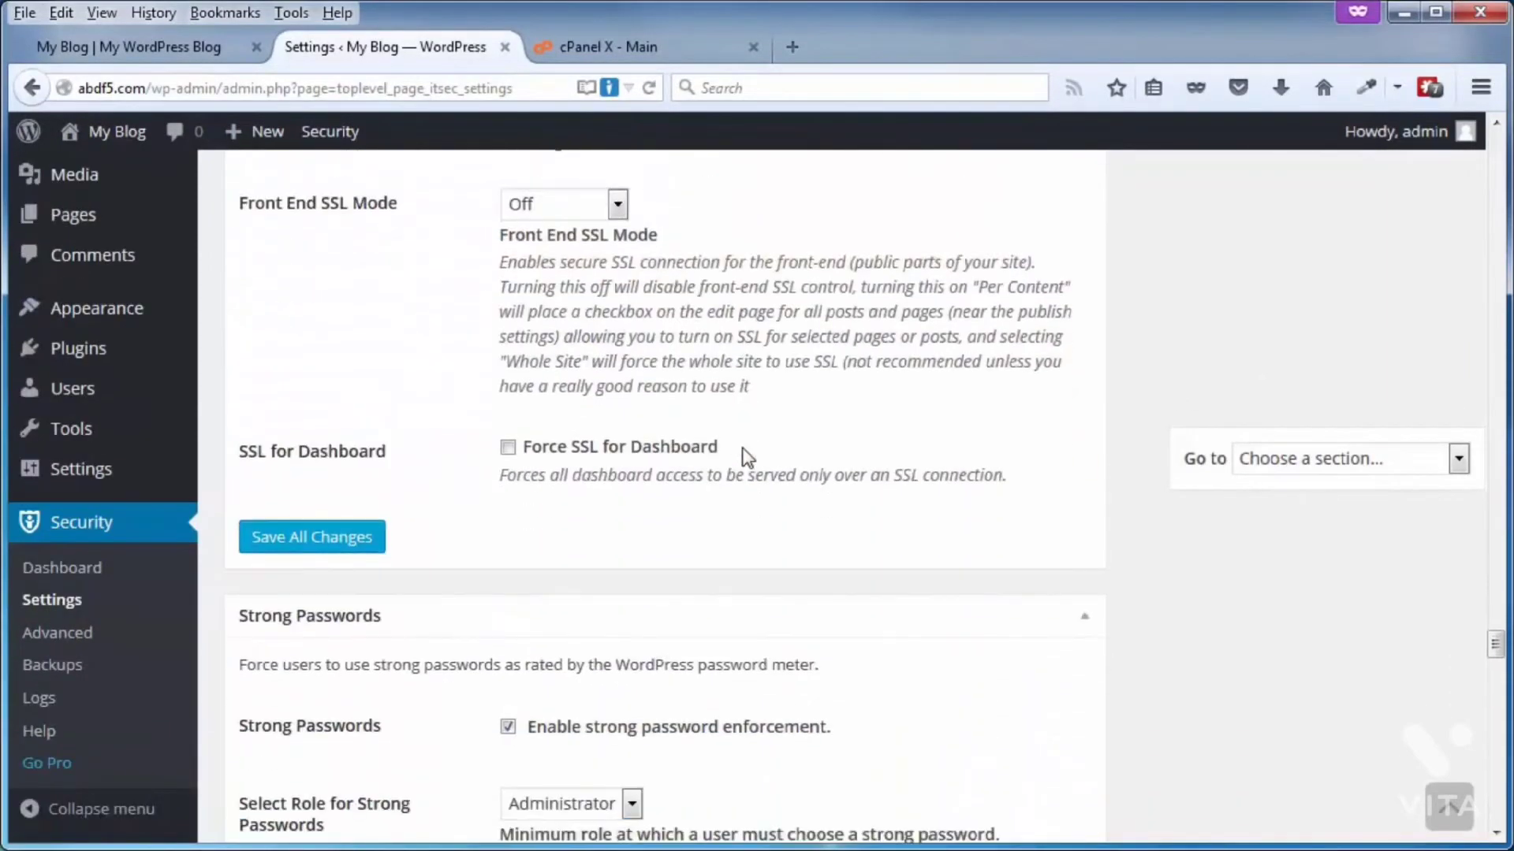
scroll(747, 457, "down", 6)
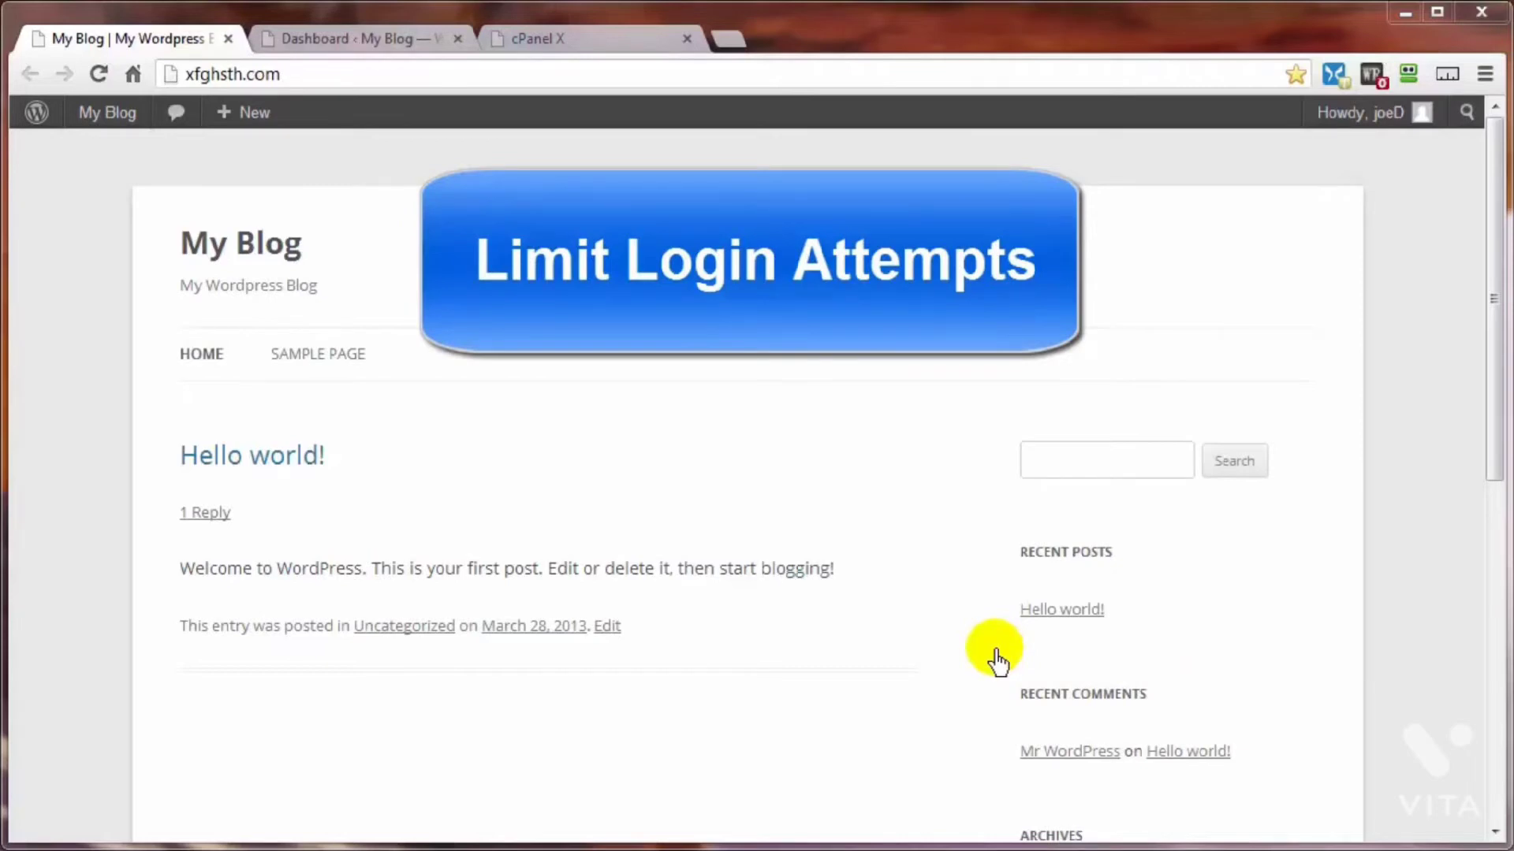
Step: Show the WordPress dashboard of the xfghsth.com blog and start the five-minute countdown timer over it
left_click(335, 41)
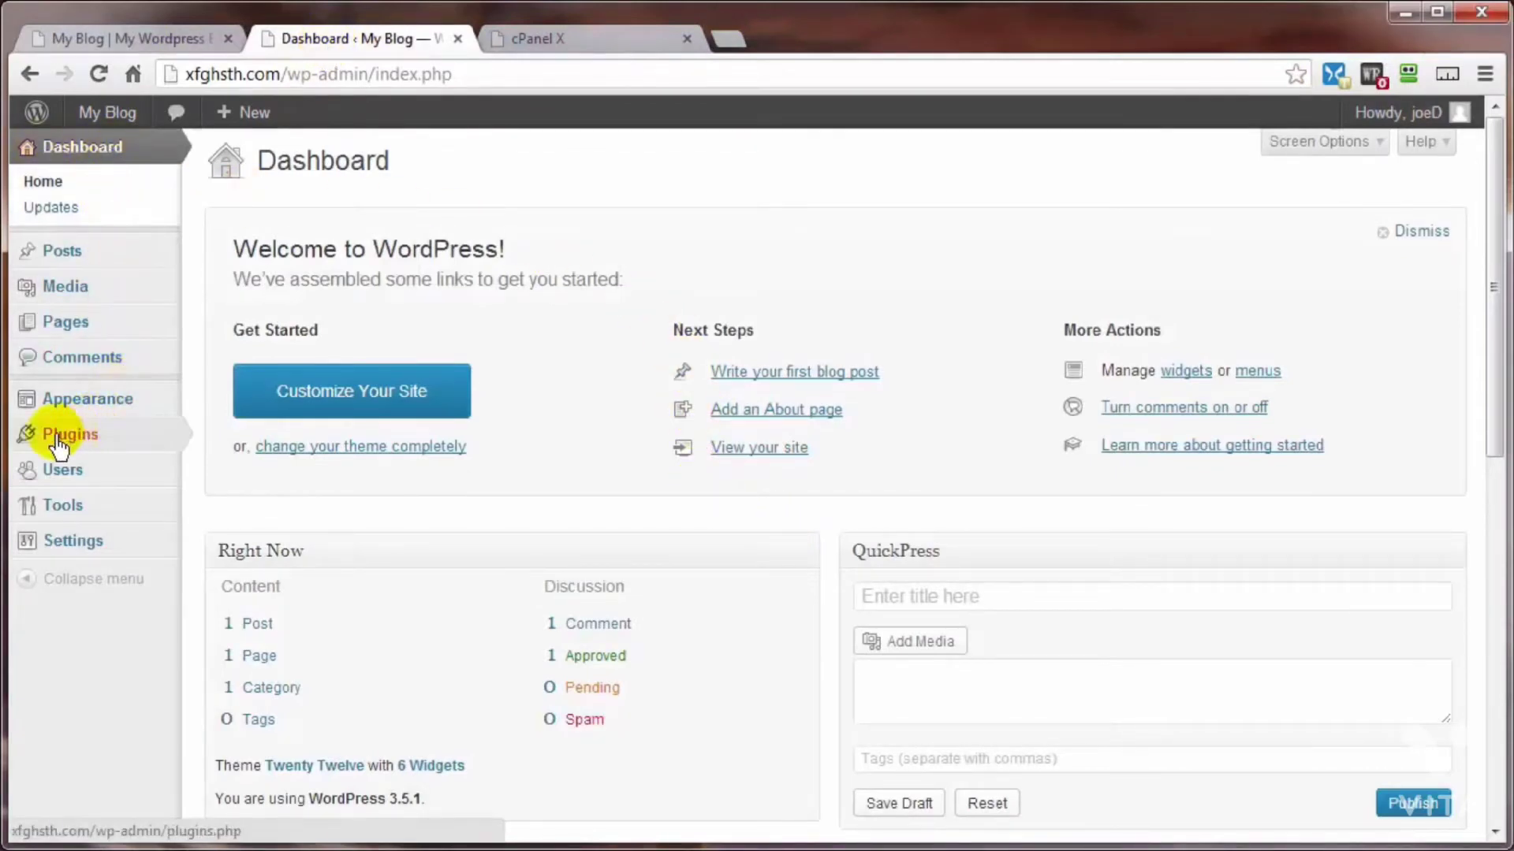
mouse_move(59, 441)
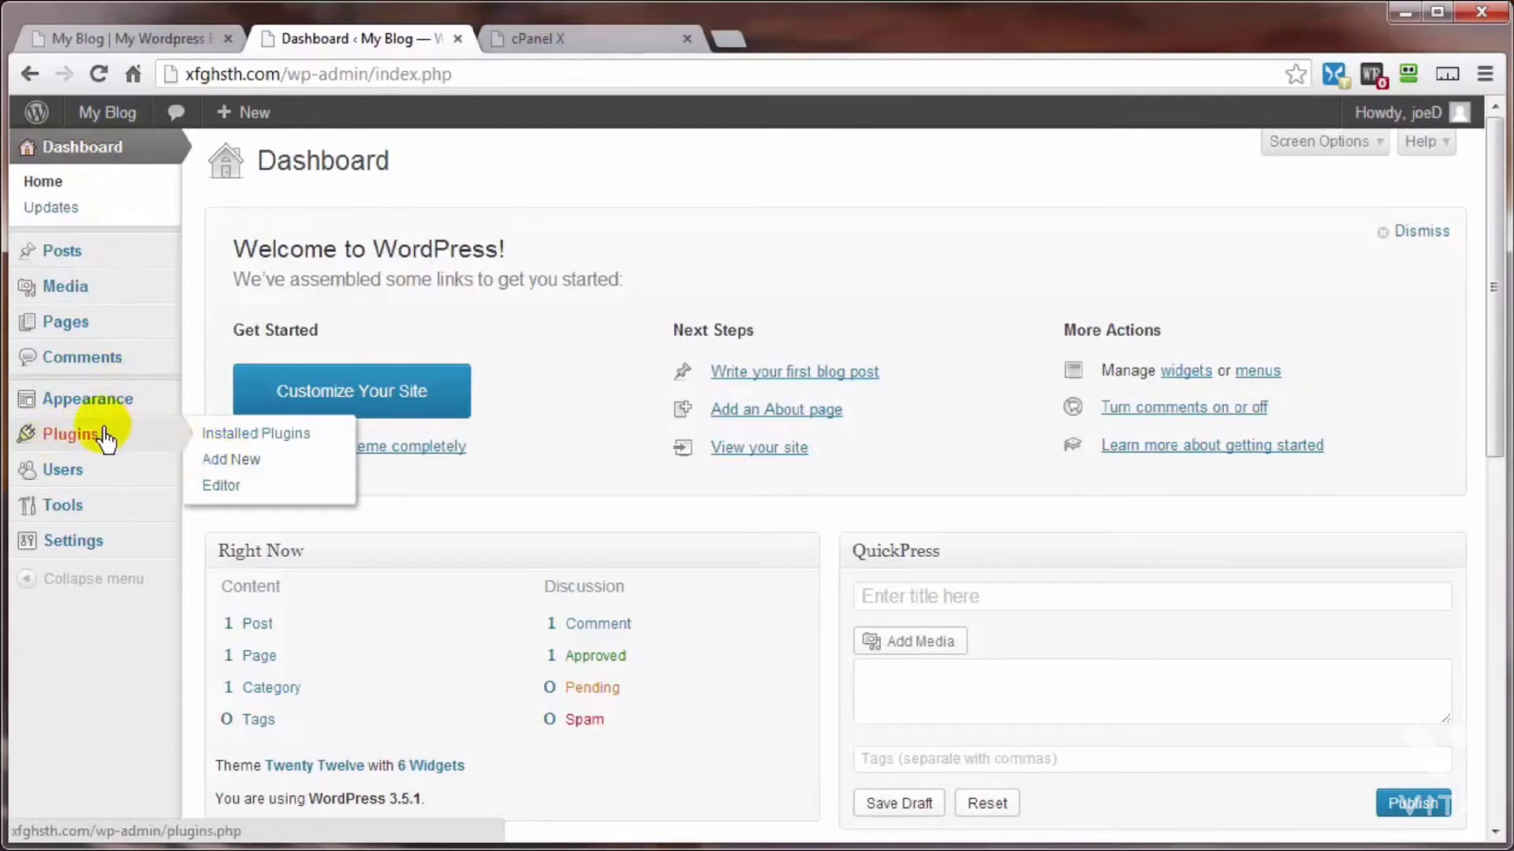
left_click_drag(1164, 0, 1175, 44)
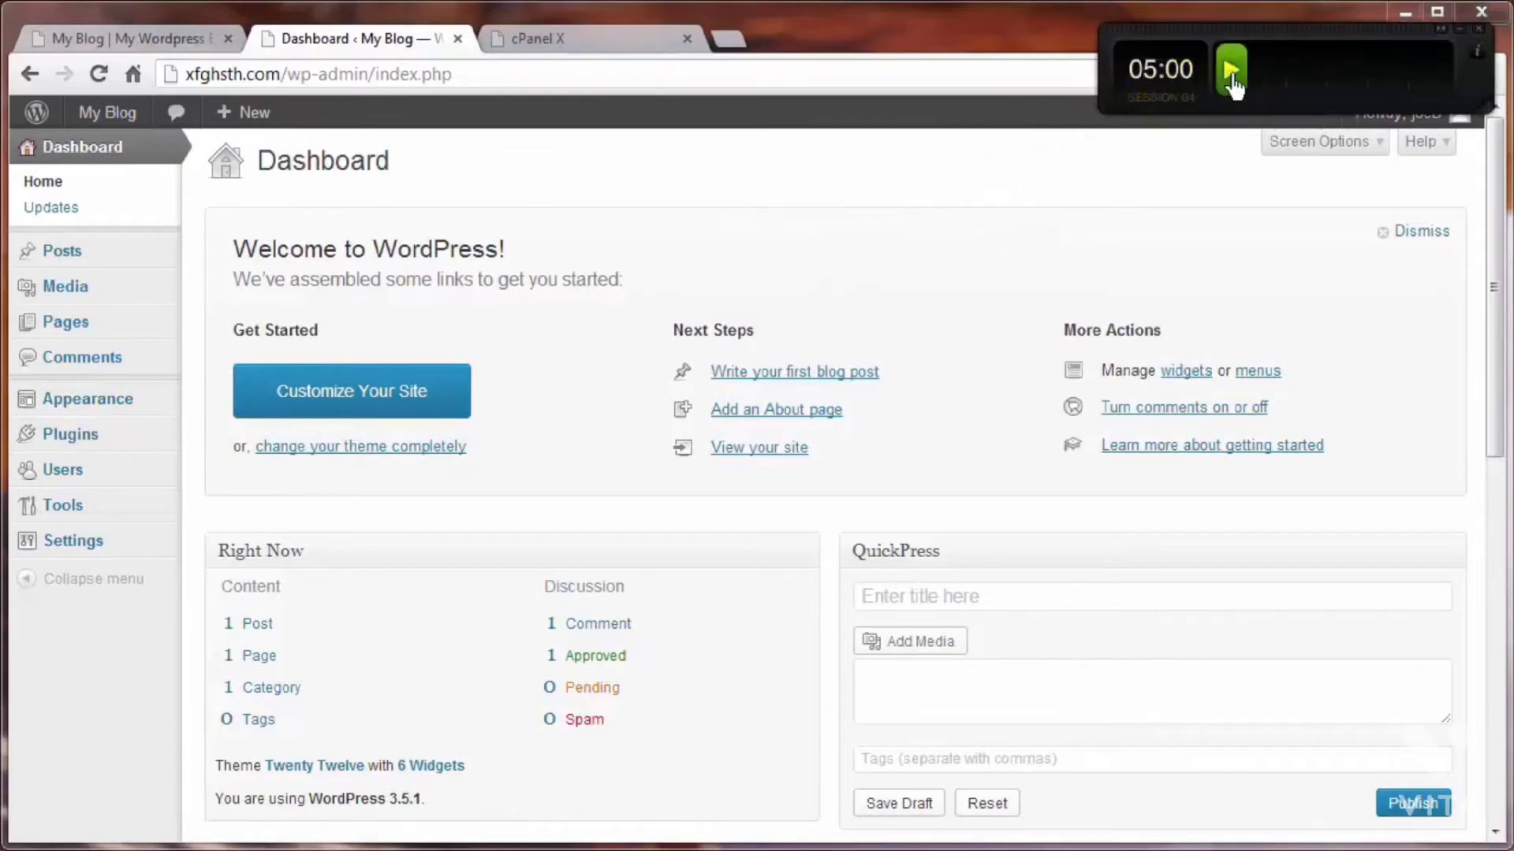
left_click(1231, 79)
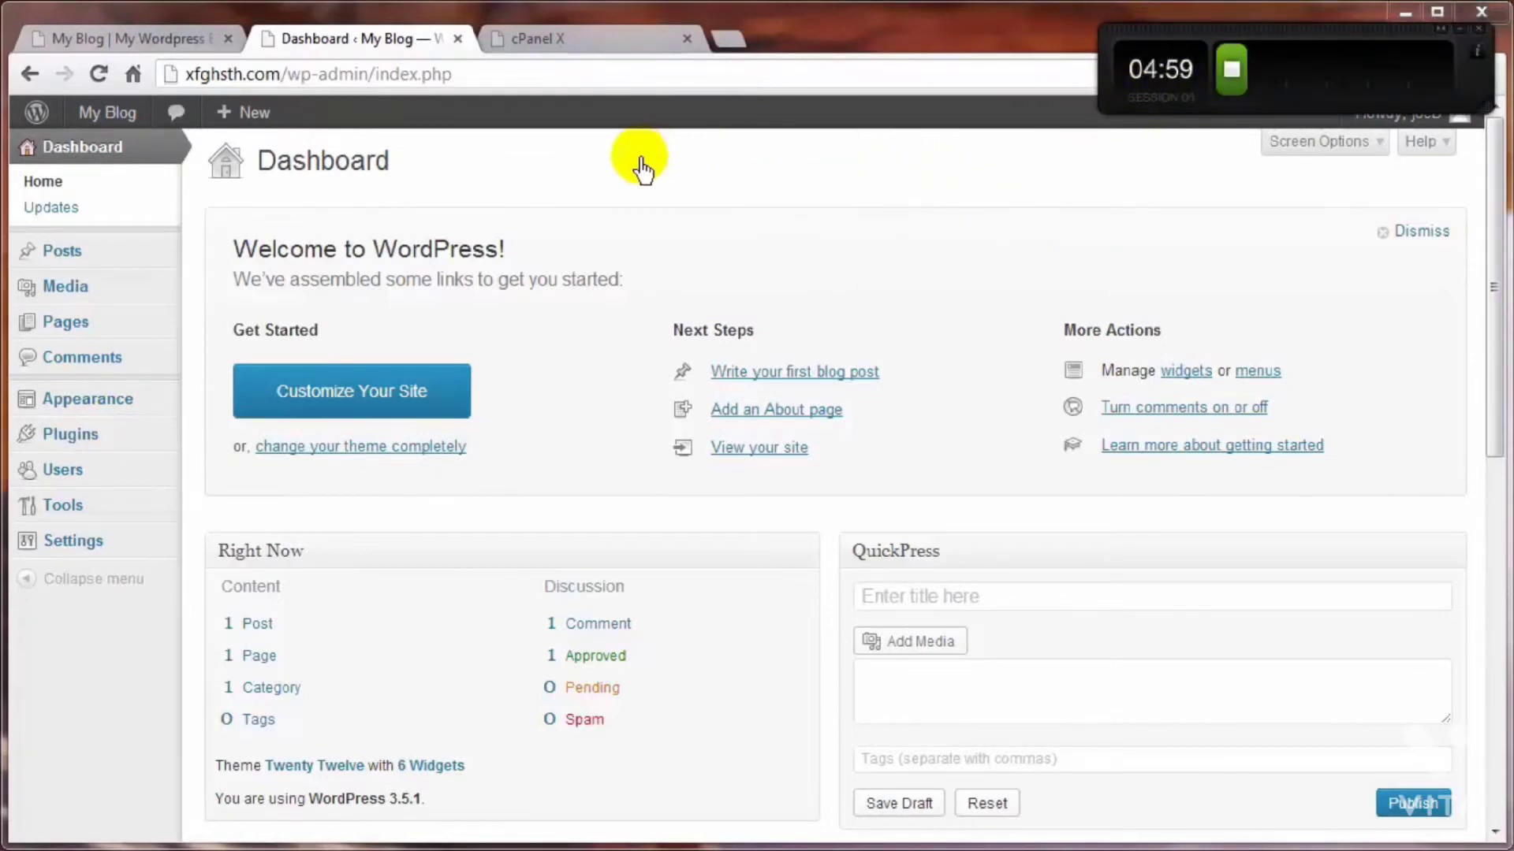
Step: Open the plugin installer and search for the Limit Login Attempts plugin
mouse_move(114, 454)
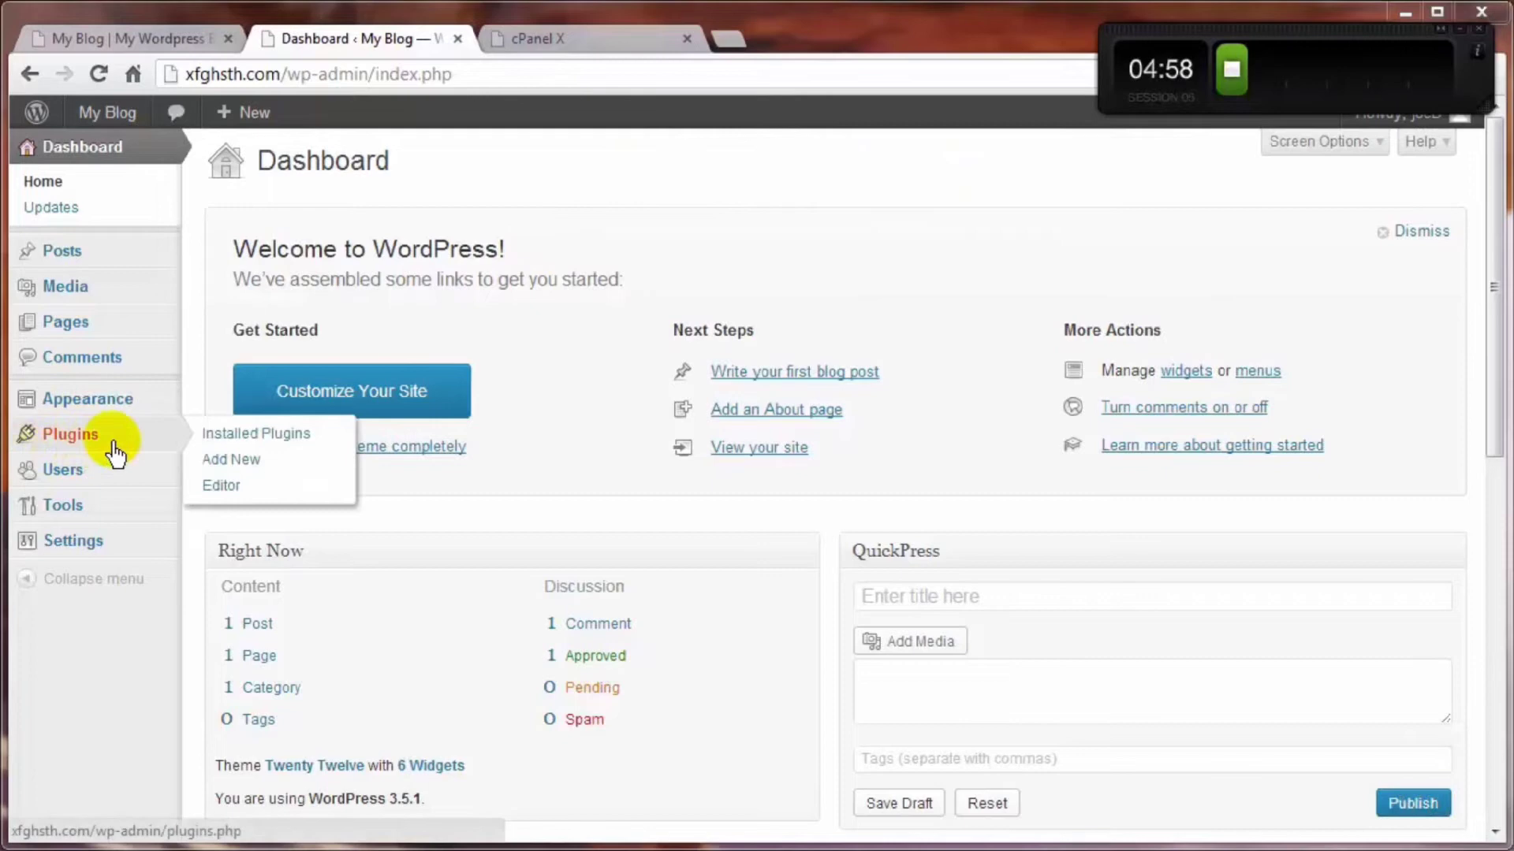
left_click(221, 465)
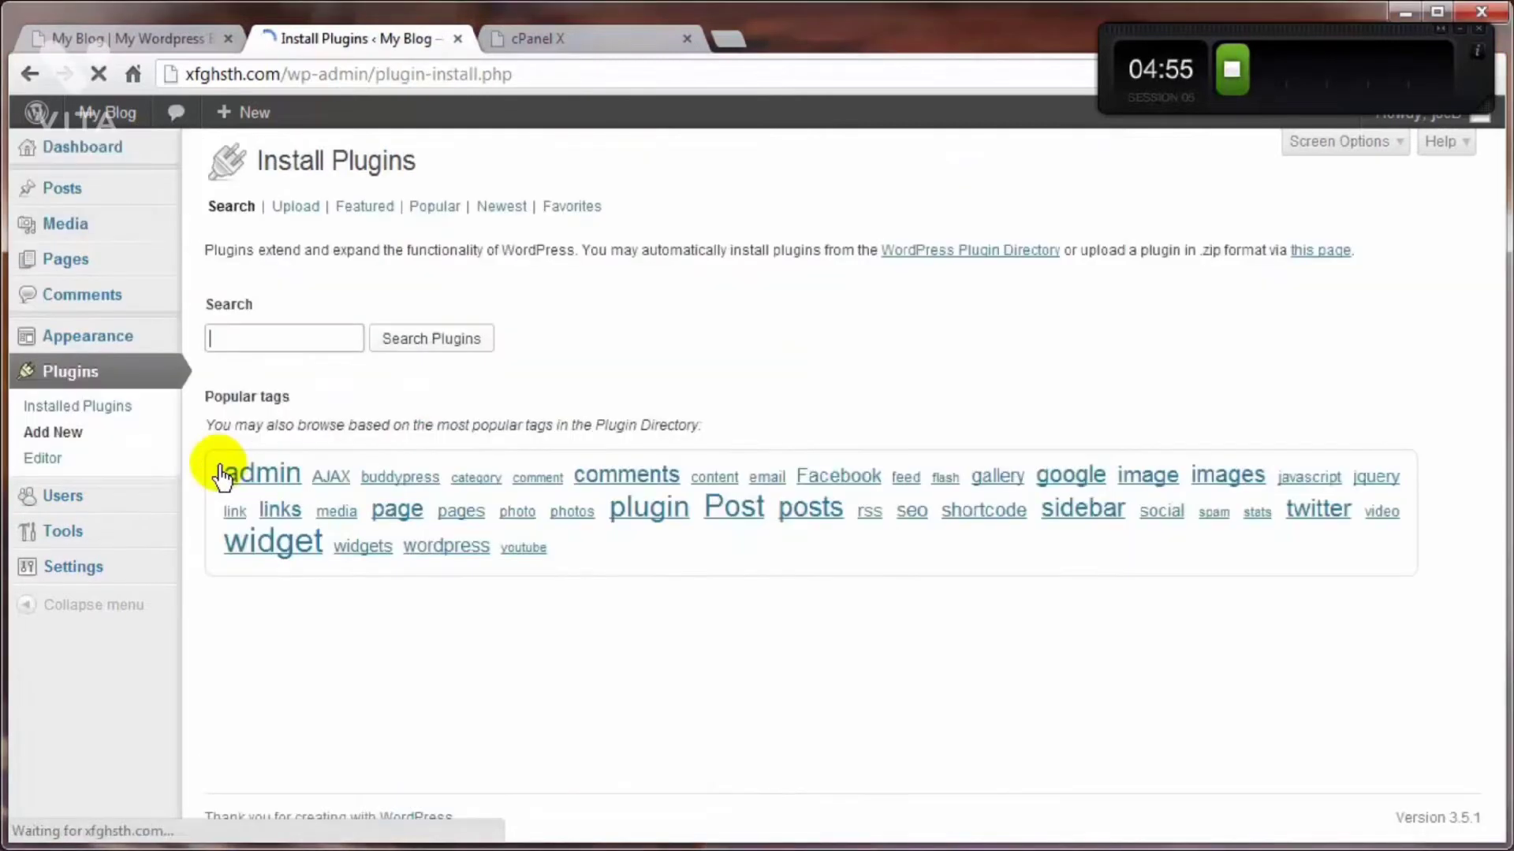
left_click(218, 347)
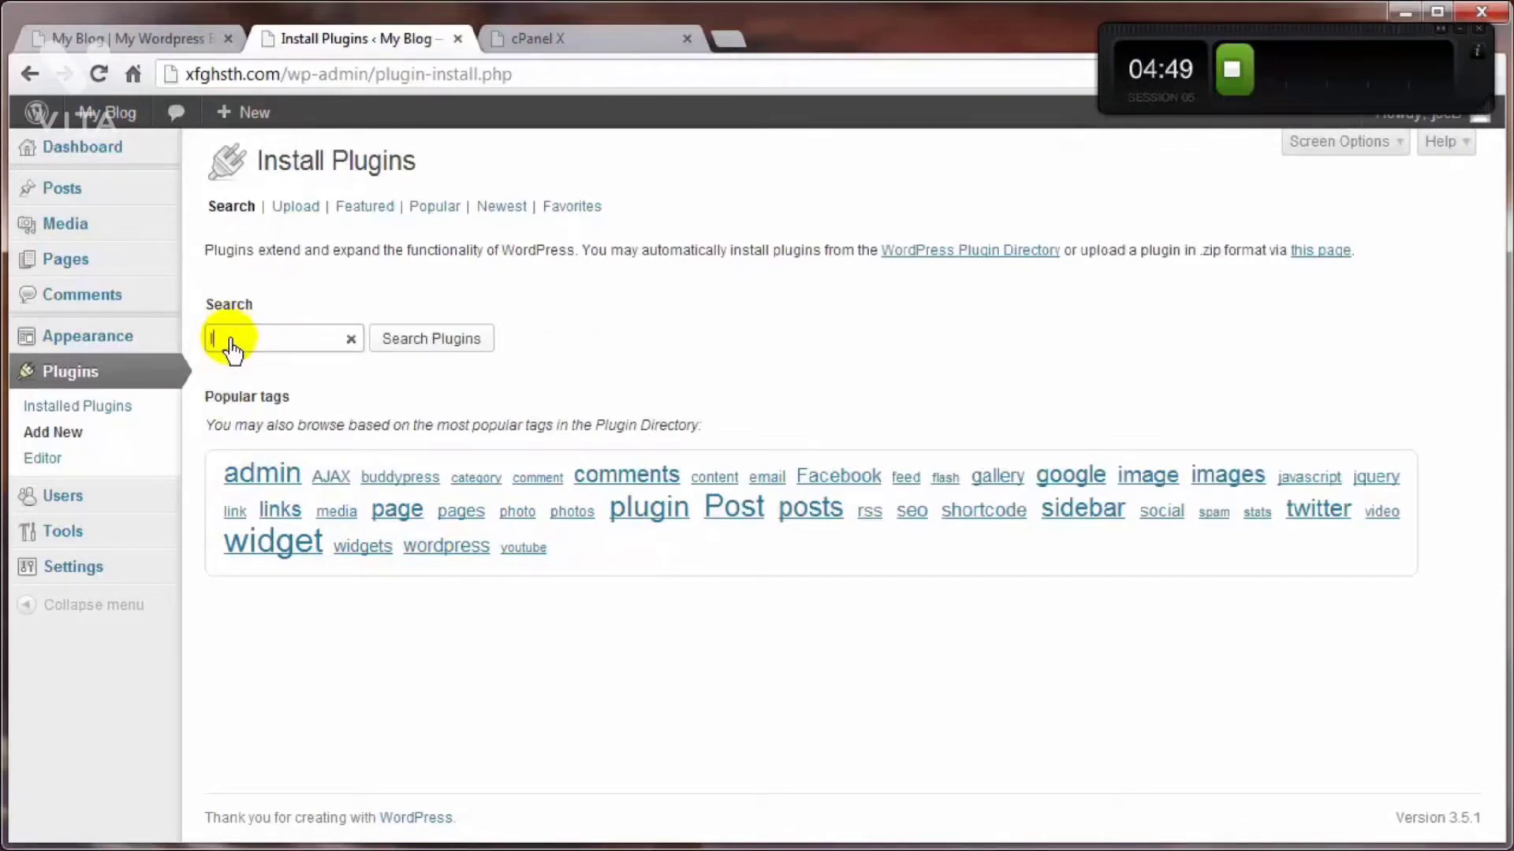
type("limit")
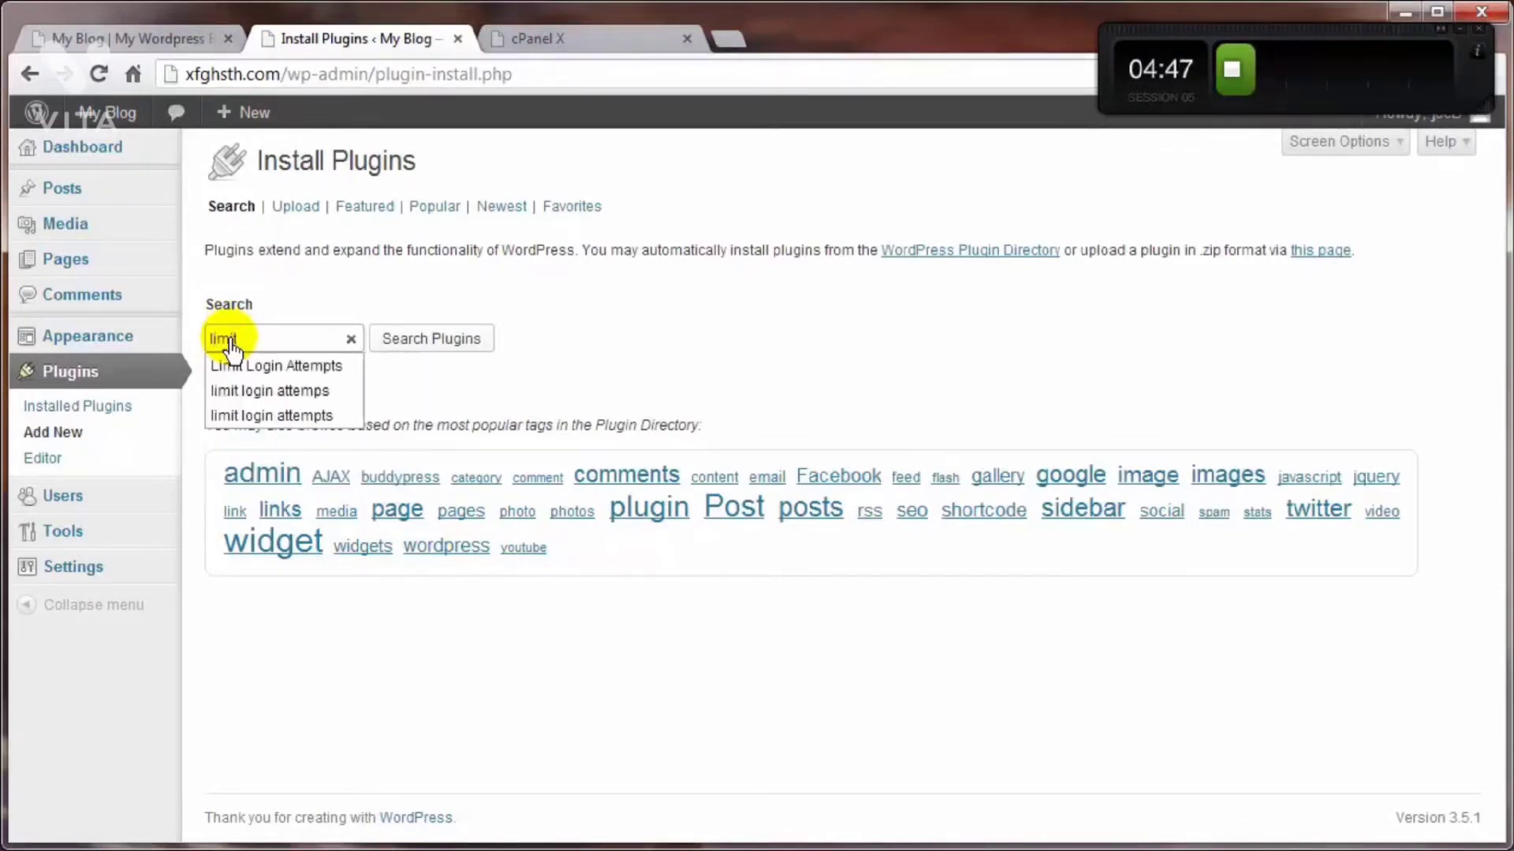
left_click(253, 364)
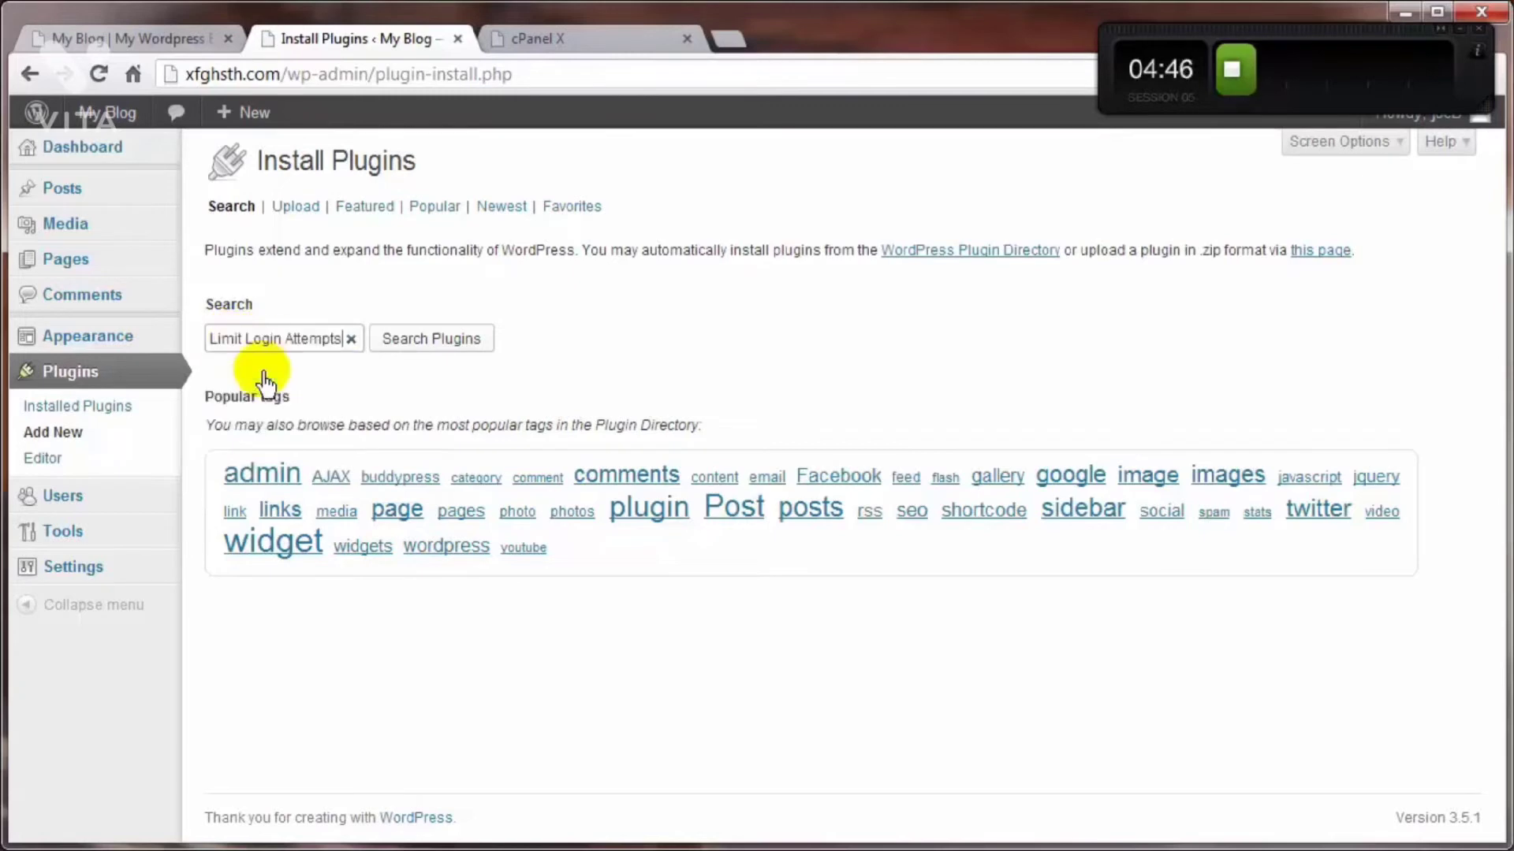
left_click(456, 339)
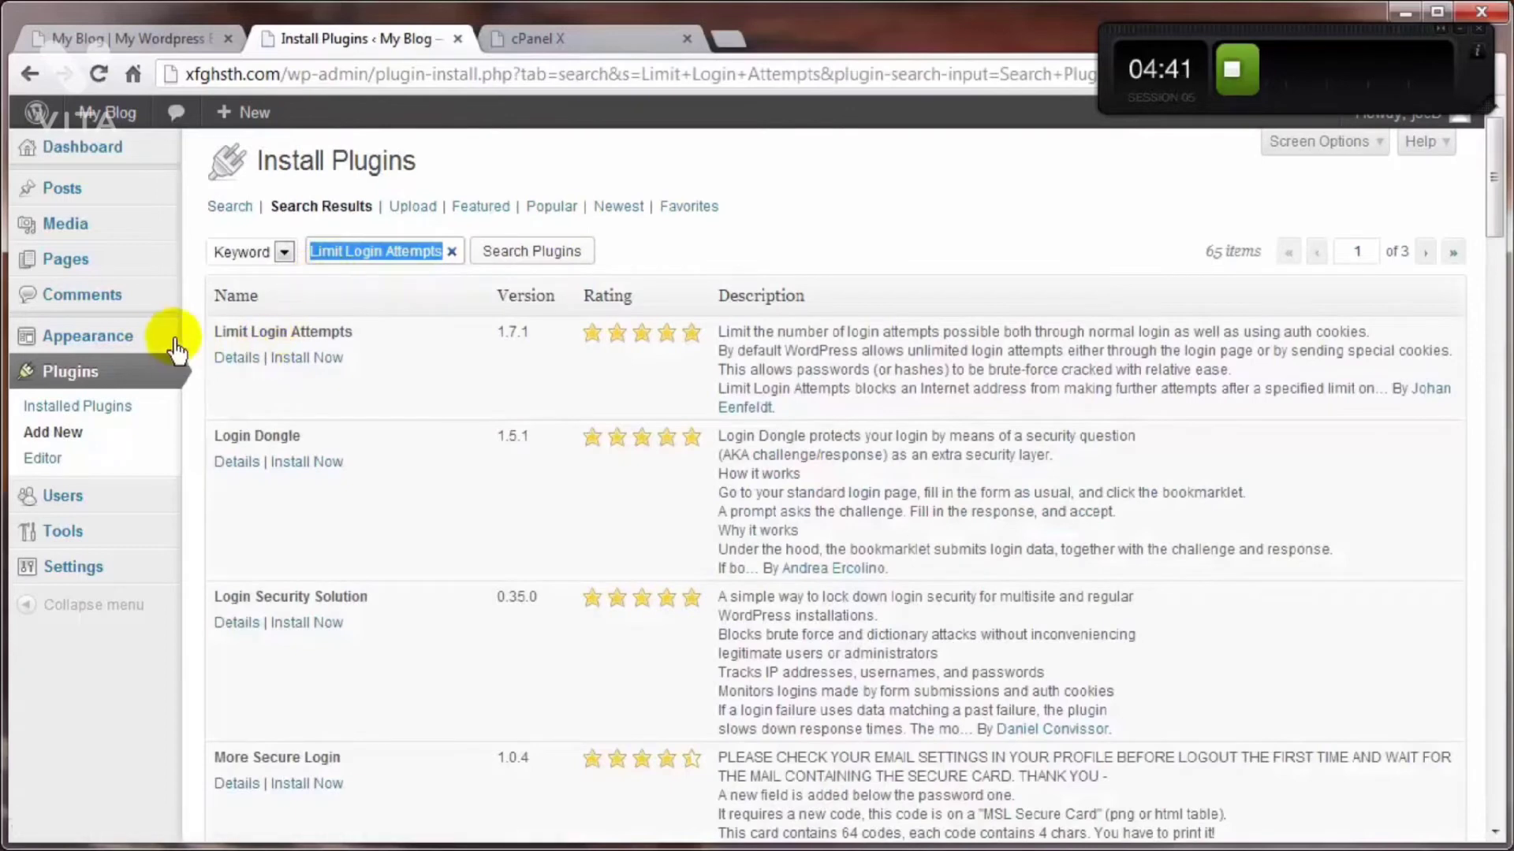
Step: Install the Limit Login Attempts plugin from the search results and activate it
mouse_move(87, 336)
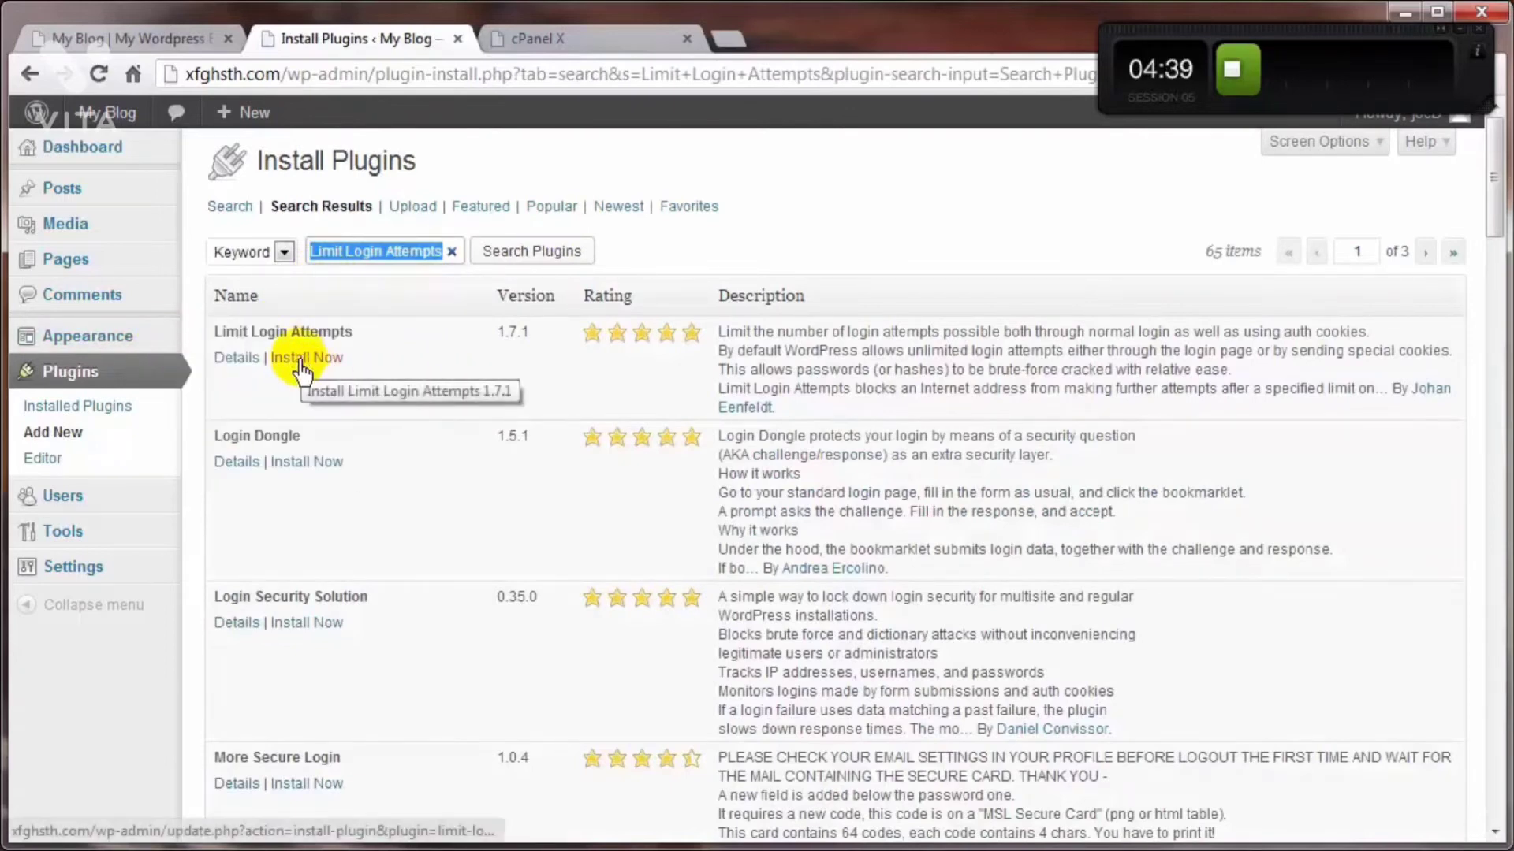
left_click(301, 360)
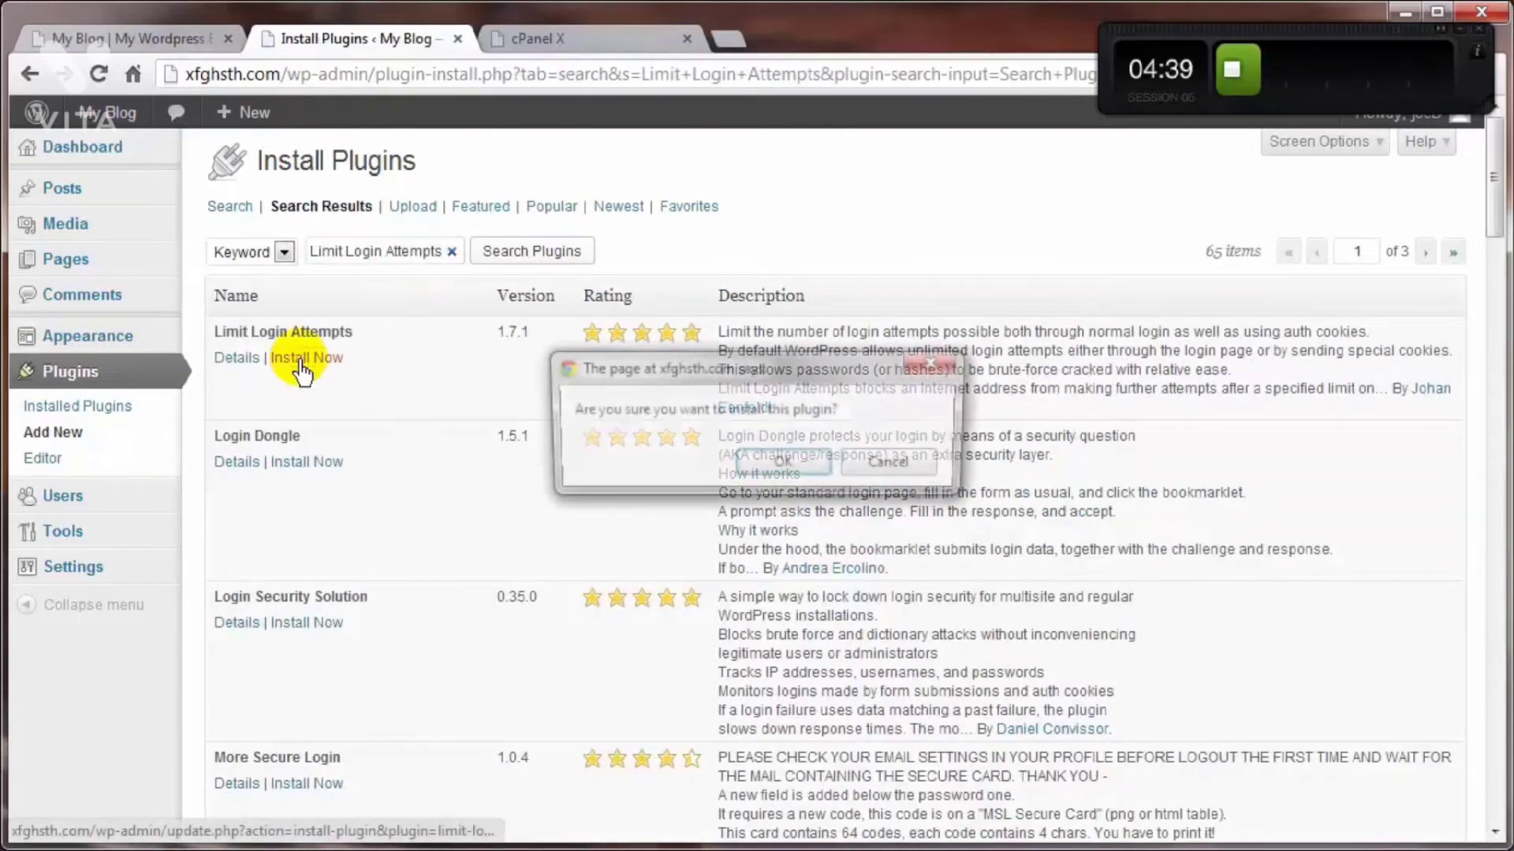
left_click(793, 465)
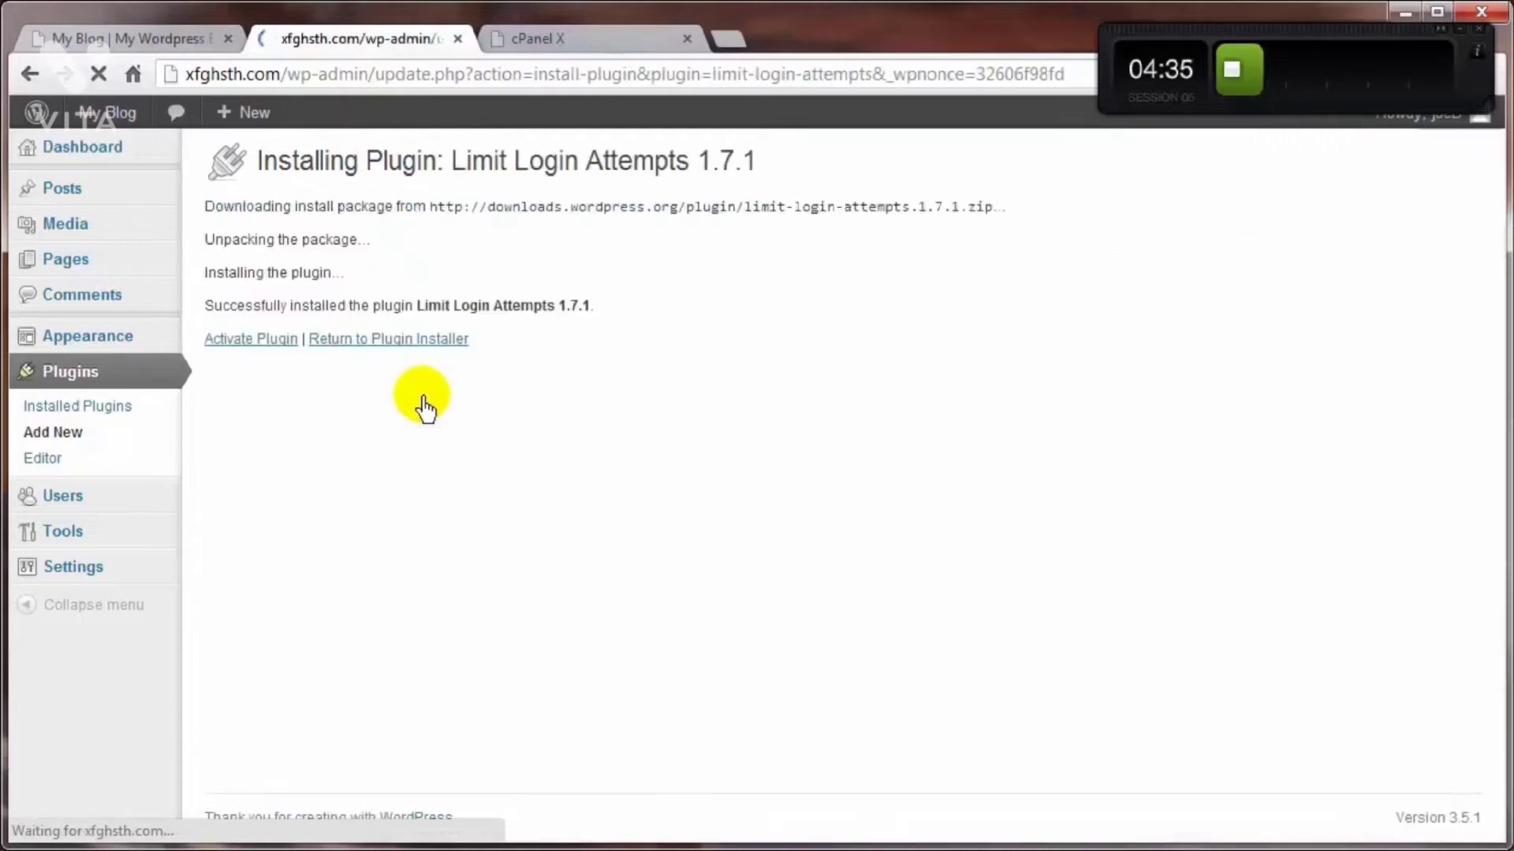
left_click(248, 347)
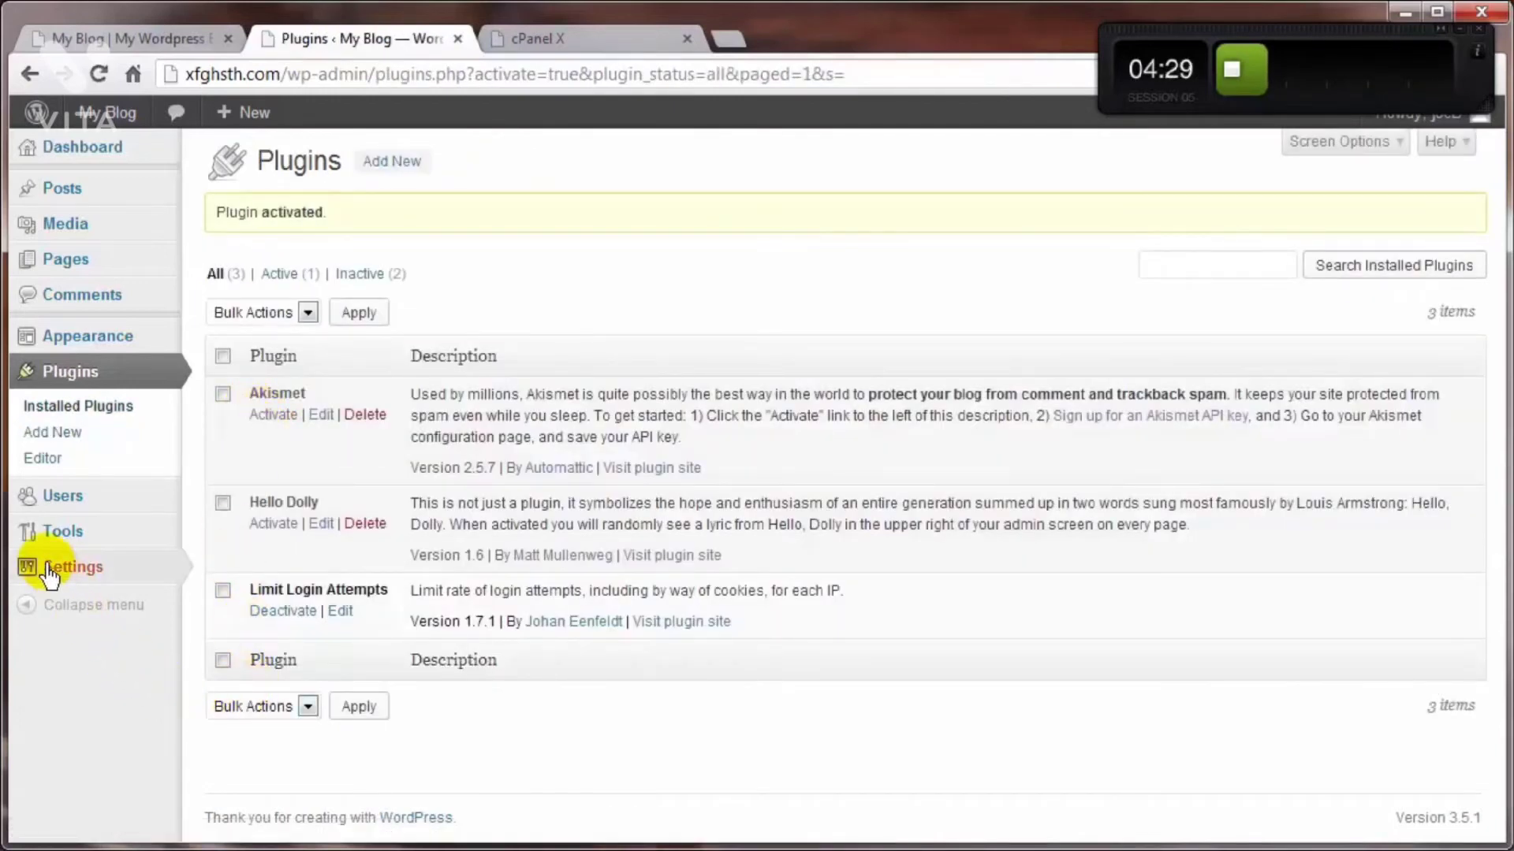
Step: Open the Limit Login Attempts settings and review the lockout options and the lockout log
mouse_move(49, 576)
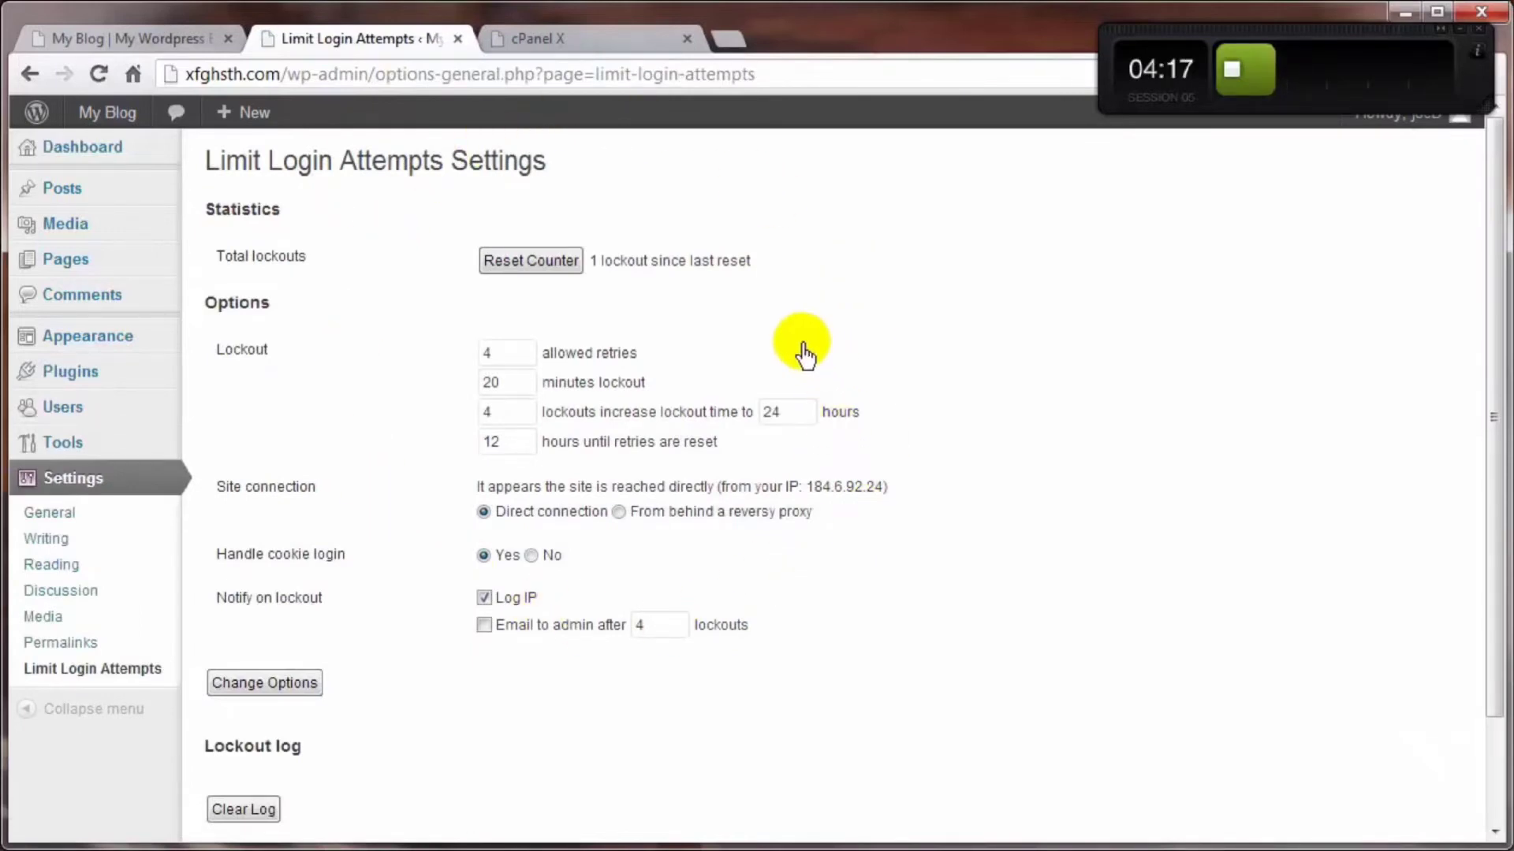
scroll(296, 497, "down", 3)
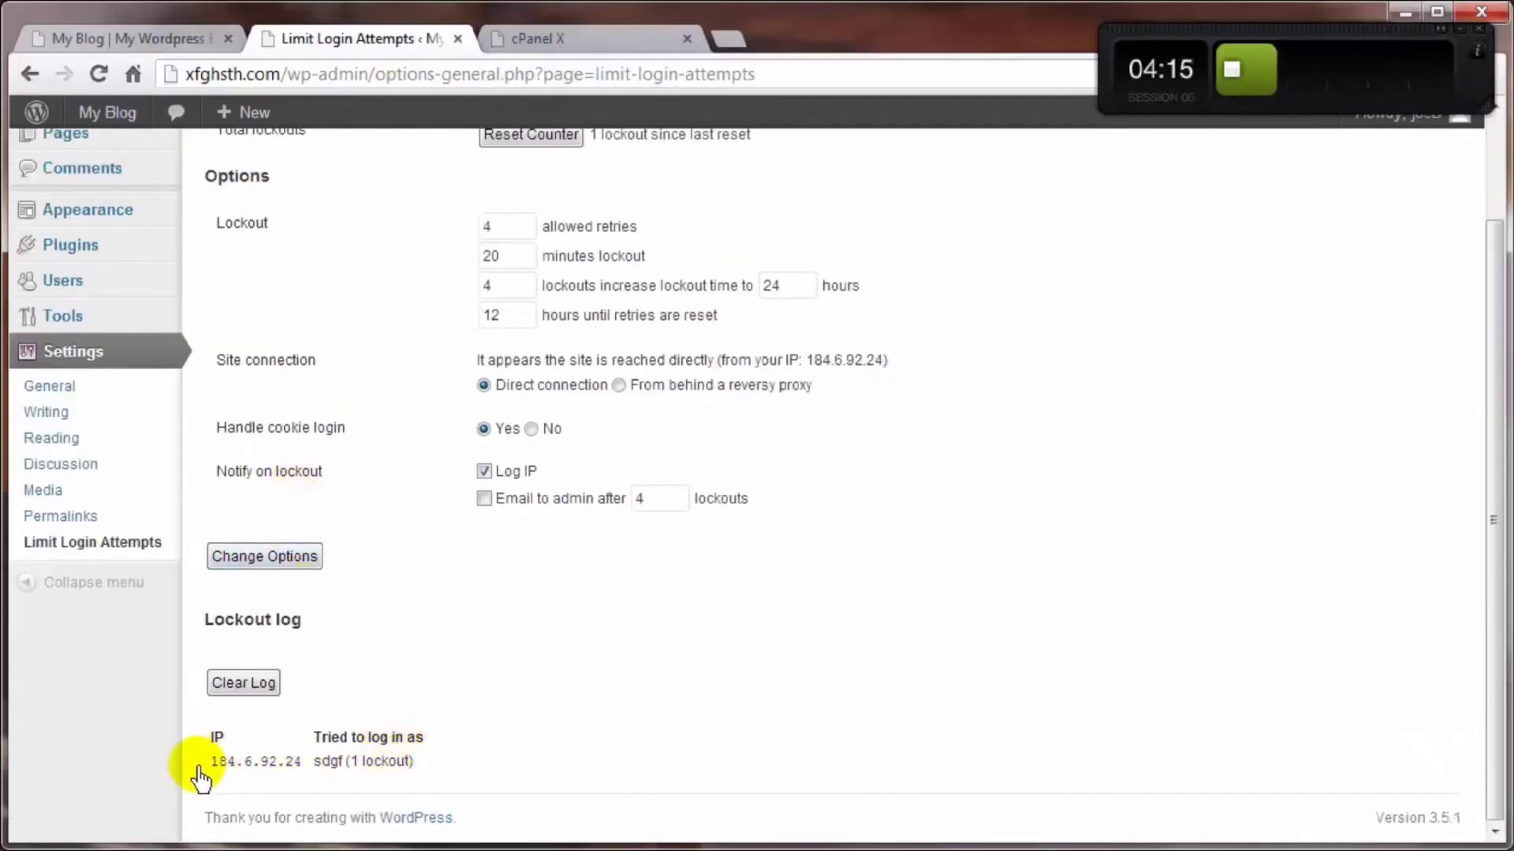
scroll(349, 776, "up", 3)
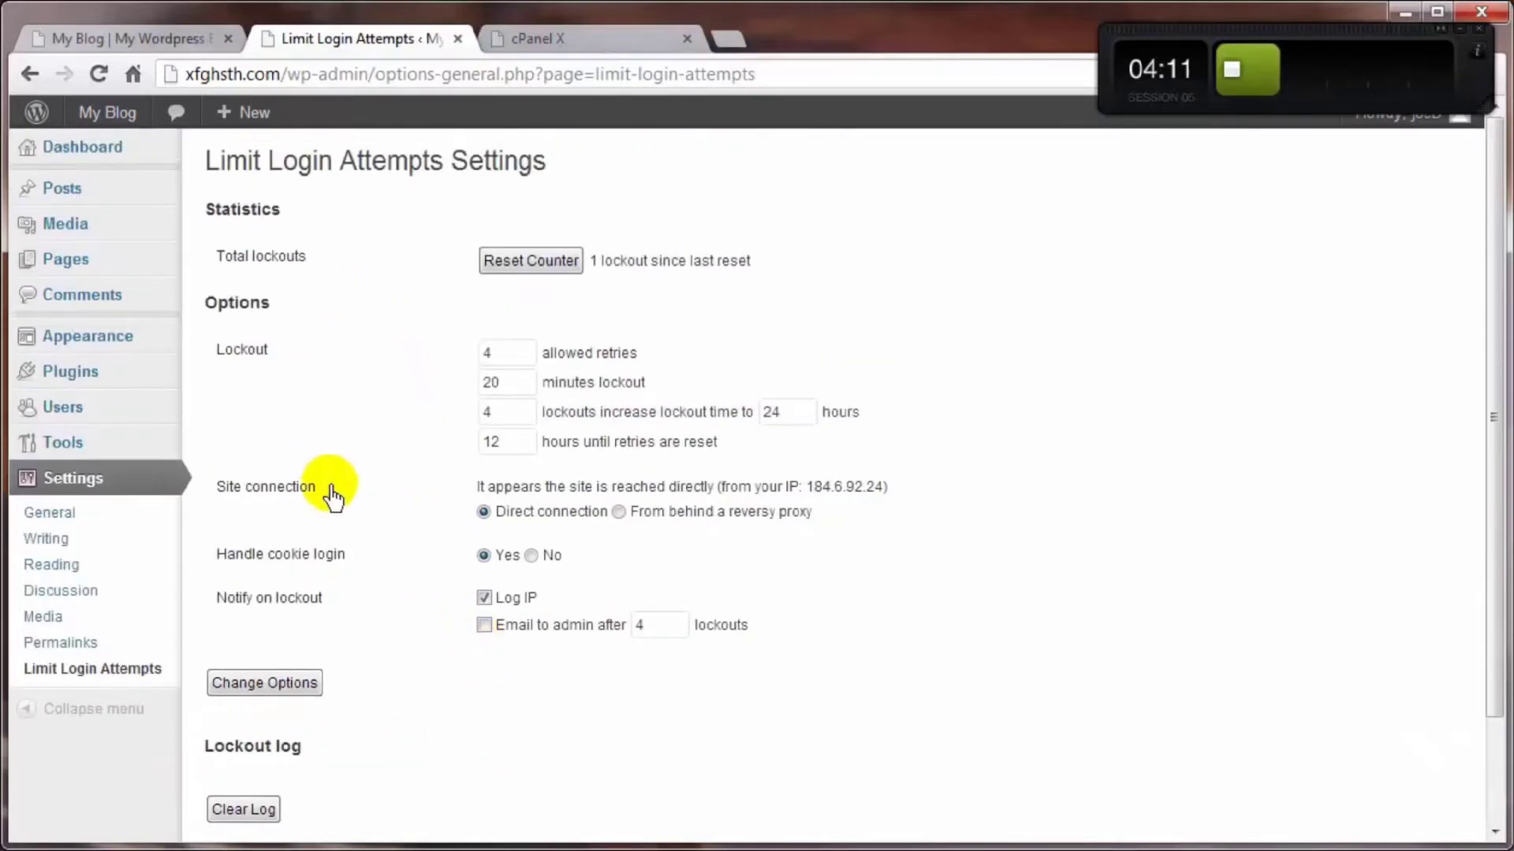
scroll(334, 493, "down", 3)
scroll(324, 734, "up", 3)
scroll(526, 741, "up", 1)
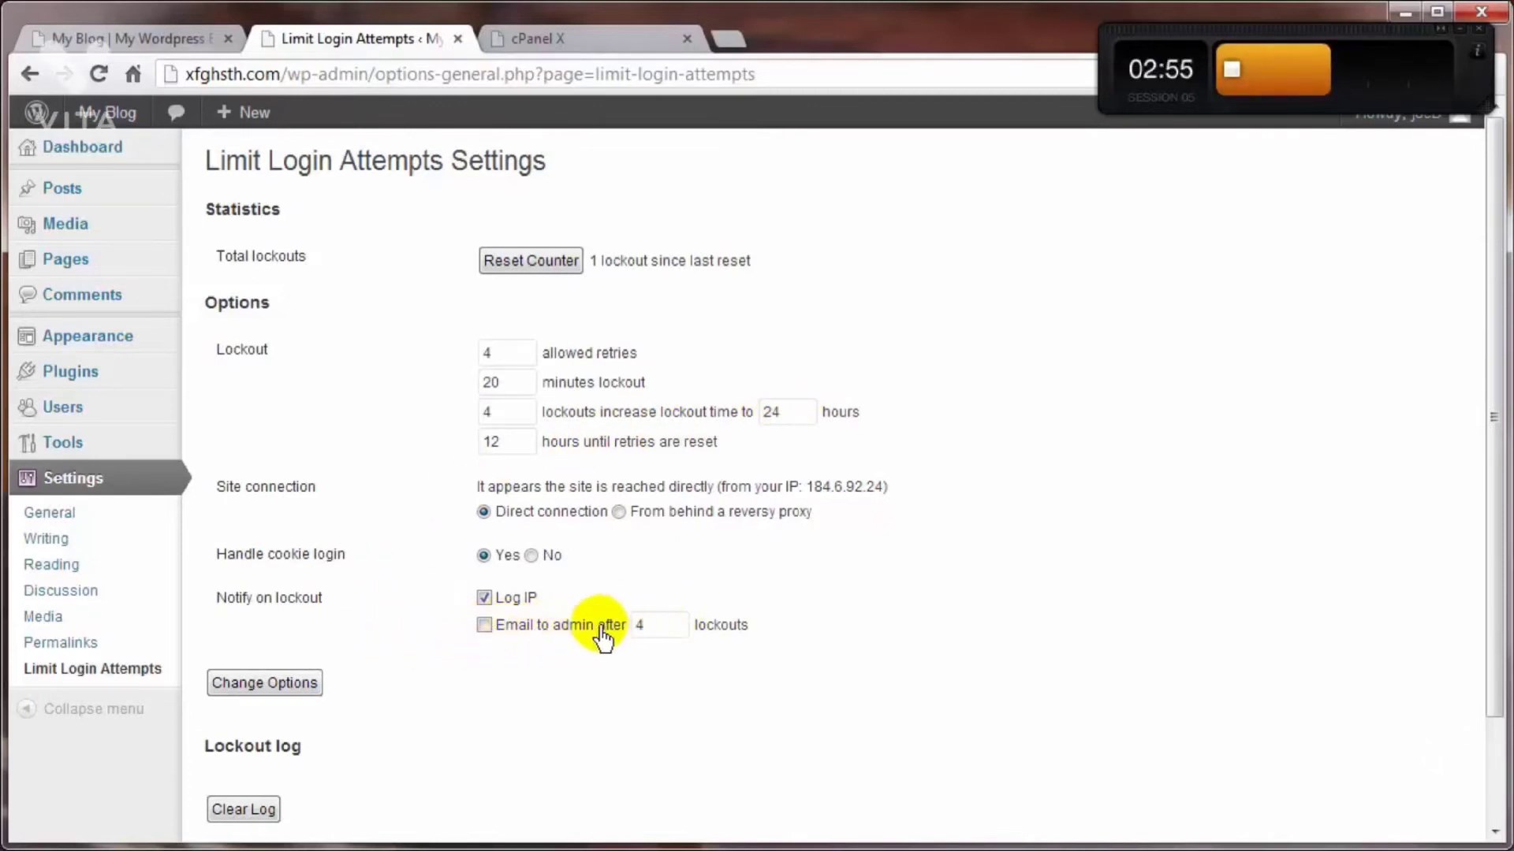
Step: Enable the email notification to the admin after 4 lockouts, and check the lockout log
left_click(490, 626)
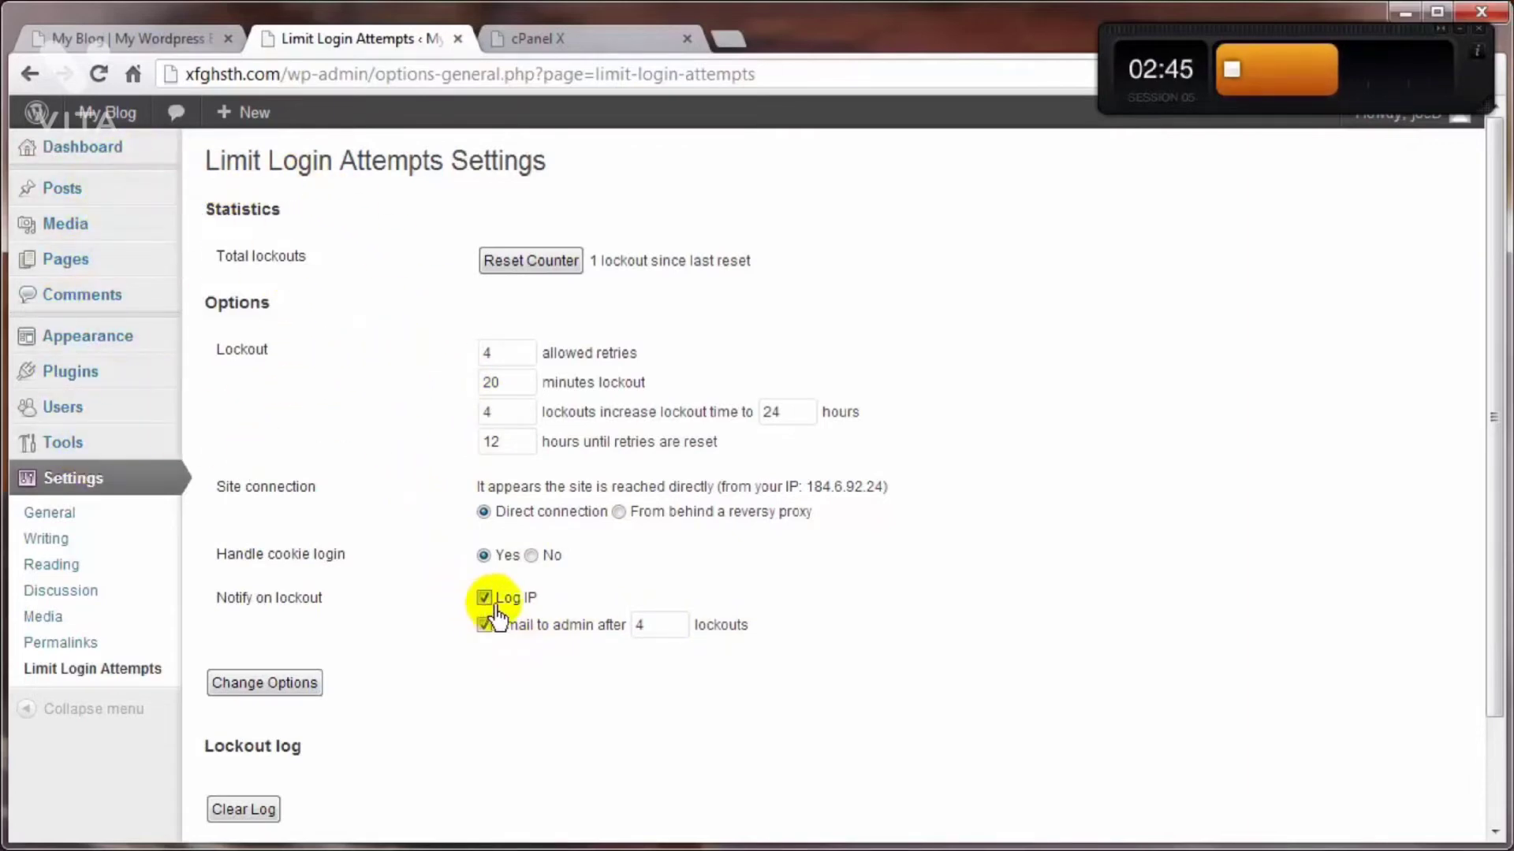
scroll(338, 726, "down", 3)
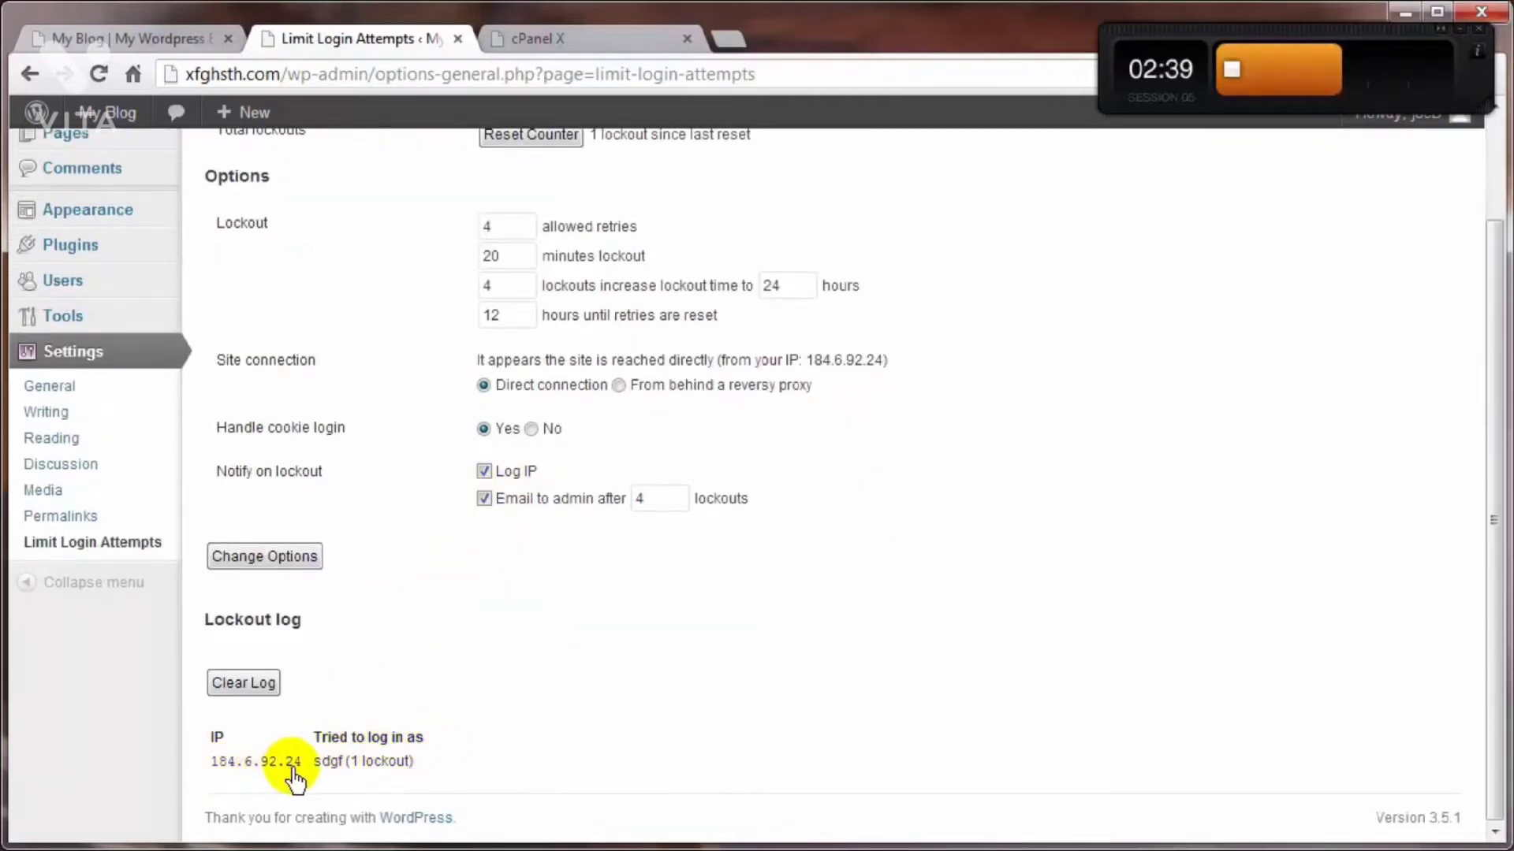
scroll(543, 747, "up", 3)
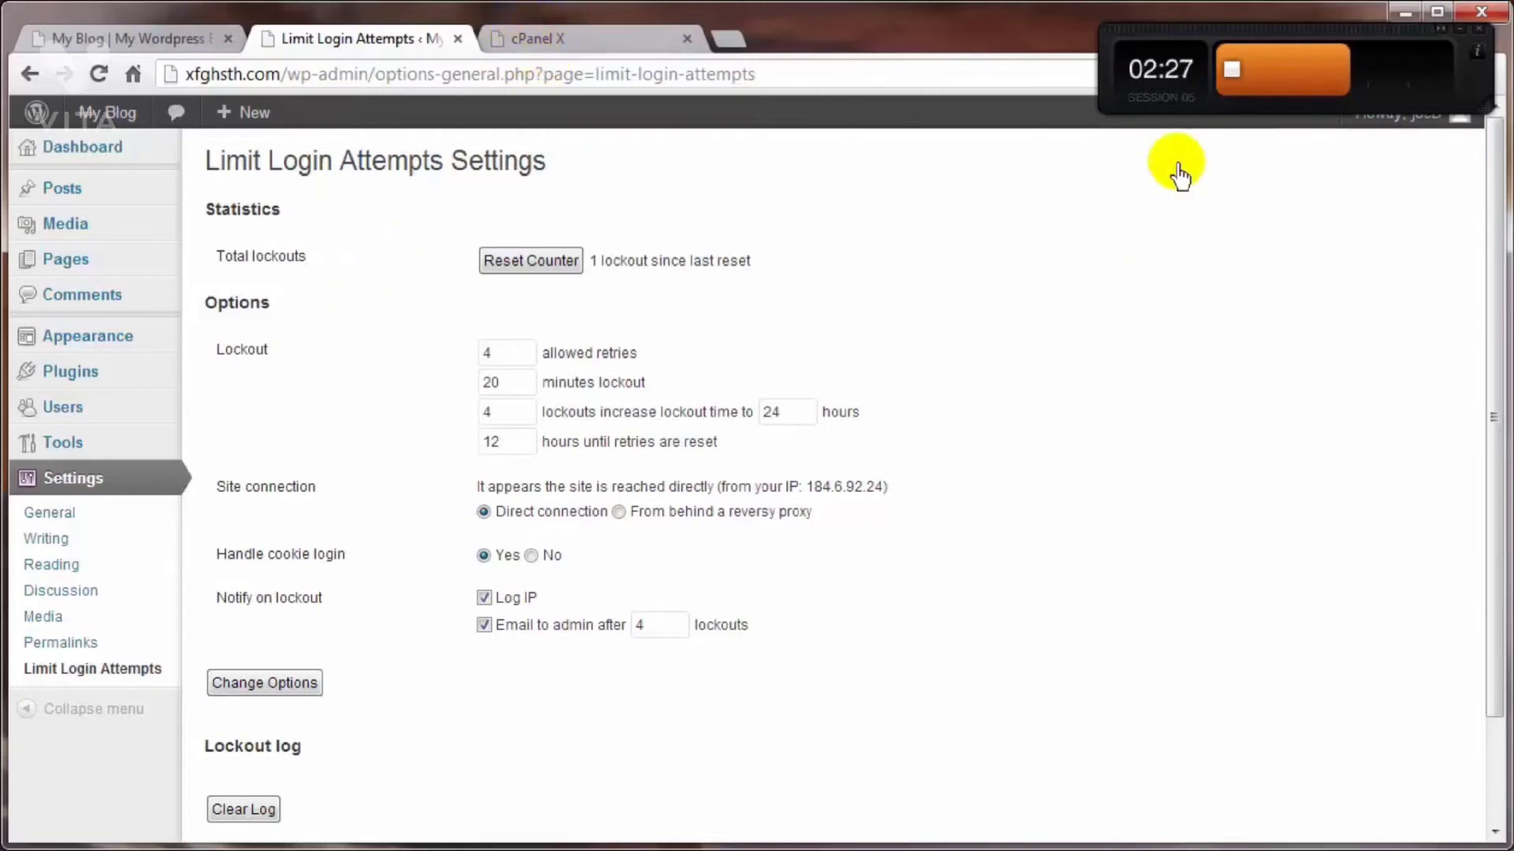
Step: Move the countdown timer off the account menu and log out of WordPress
left_click_drag(1334, 44, 1102, 30)
left_click(1385, 119)
left_click(1321, 236)
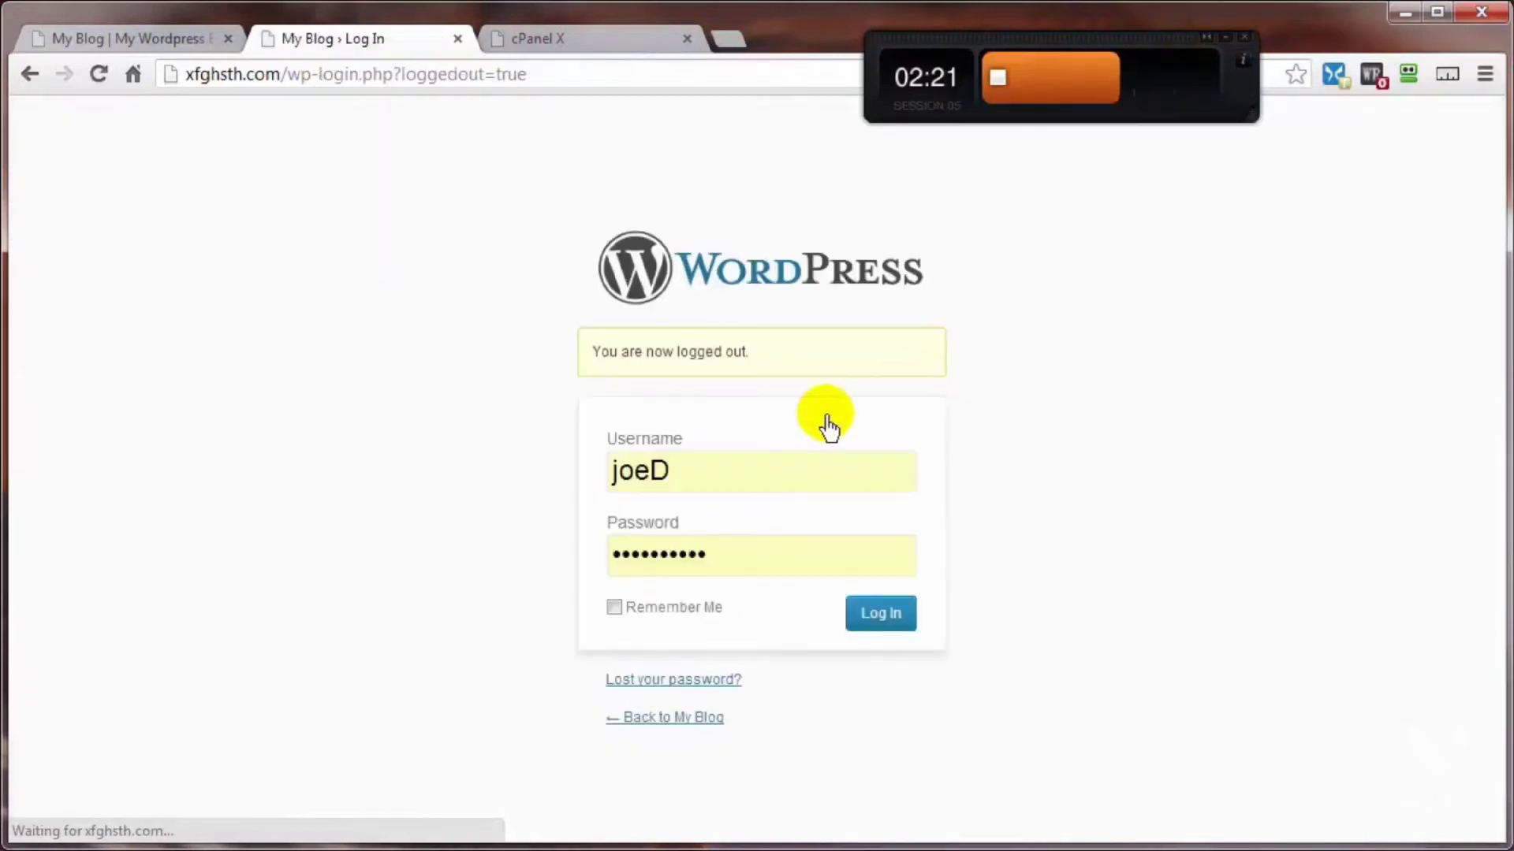
Step: Replace the prefilled username with xfgh, enter a made-up password, and try to log in
left_click_drag(683, 475, 486, 486)
type("xfgh")
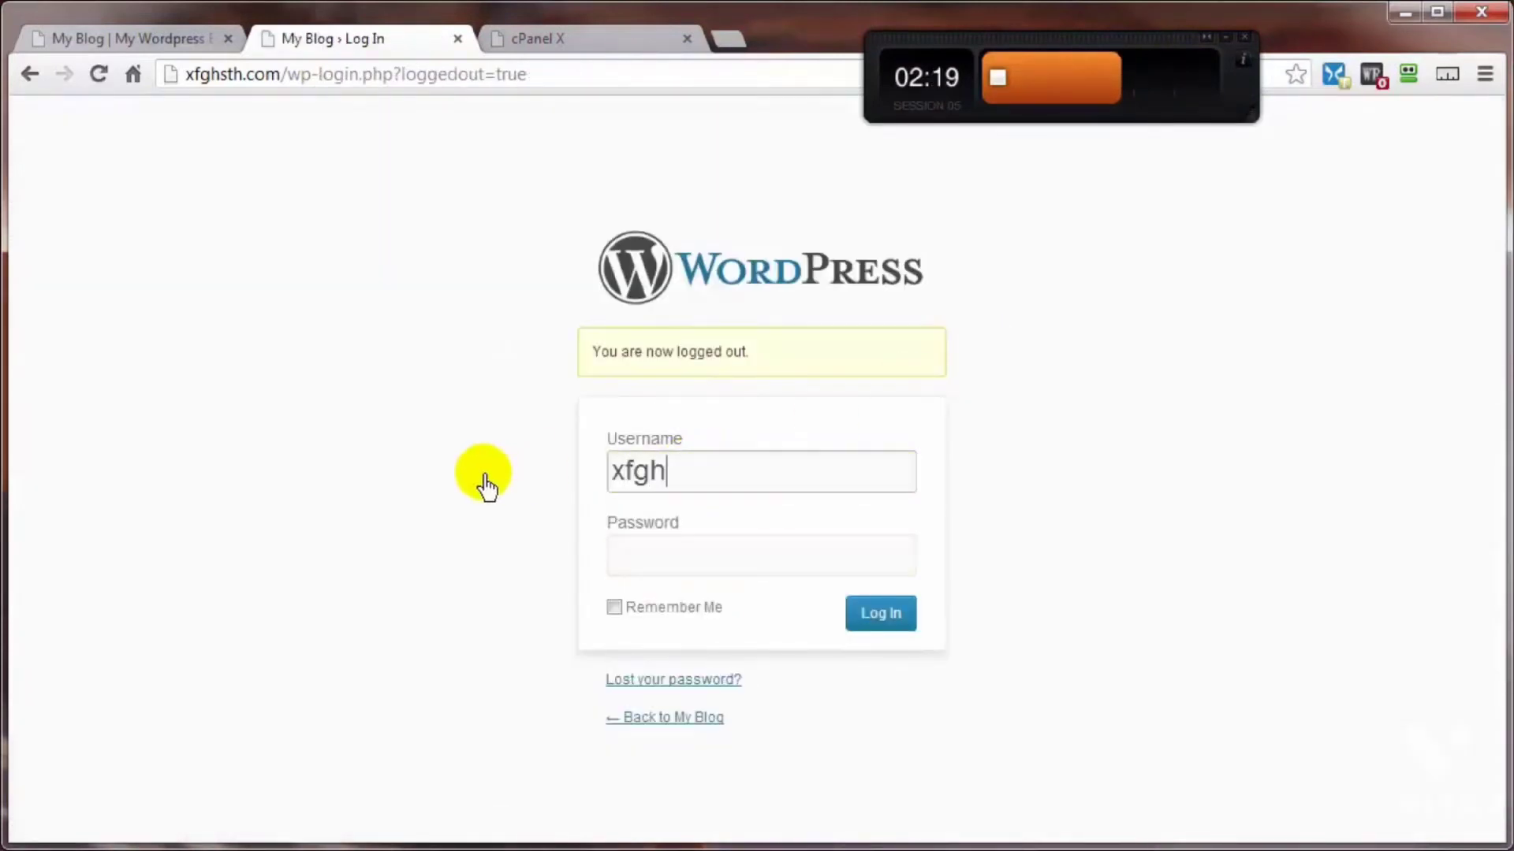
left_click(676, 556)
type("•••••")
left_click(880, 613)
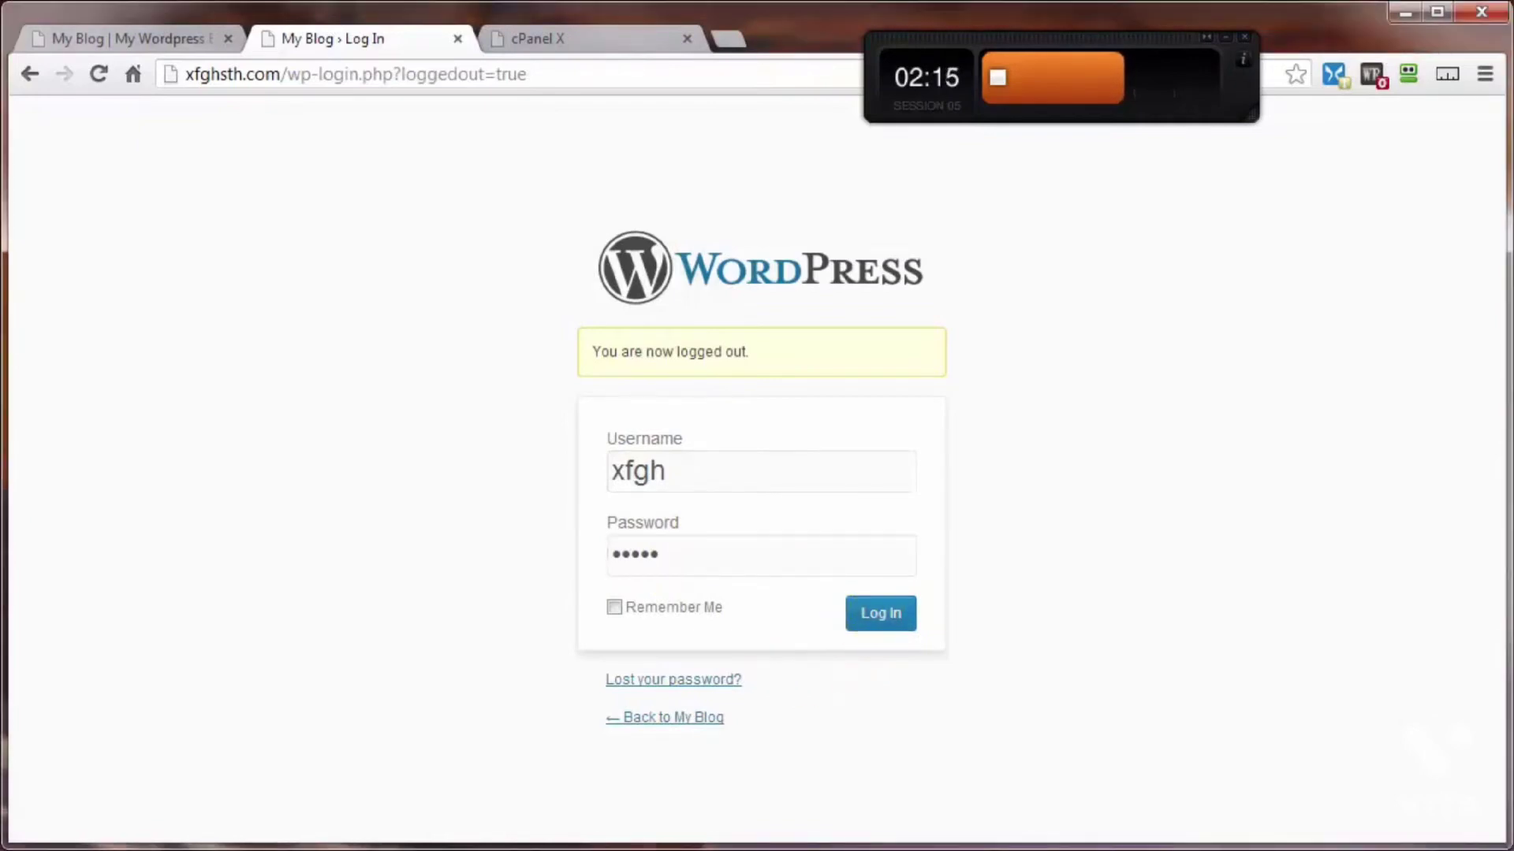
left_click(880, 614)
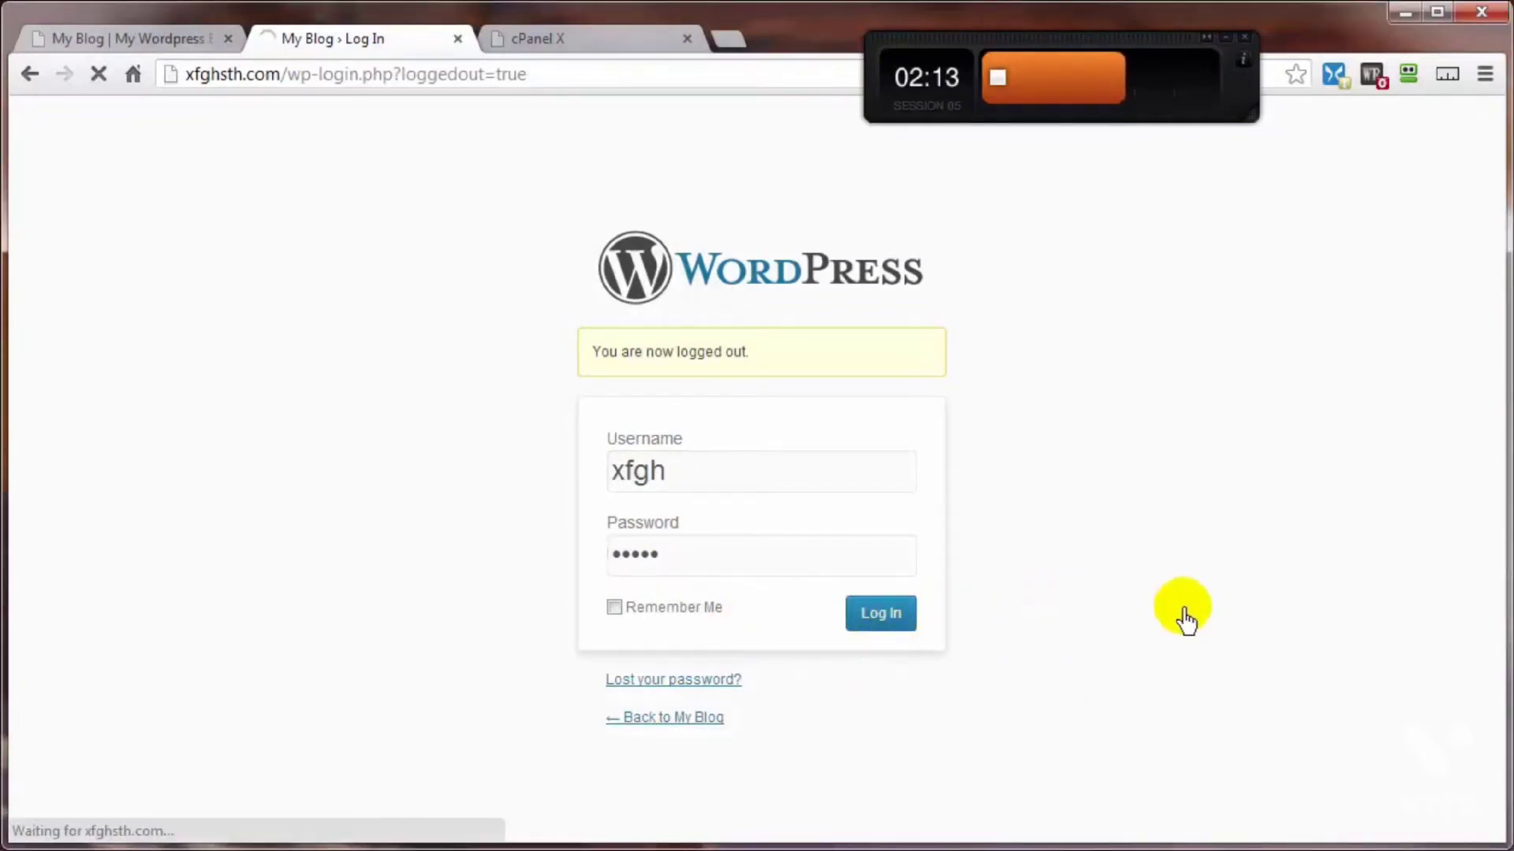
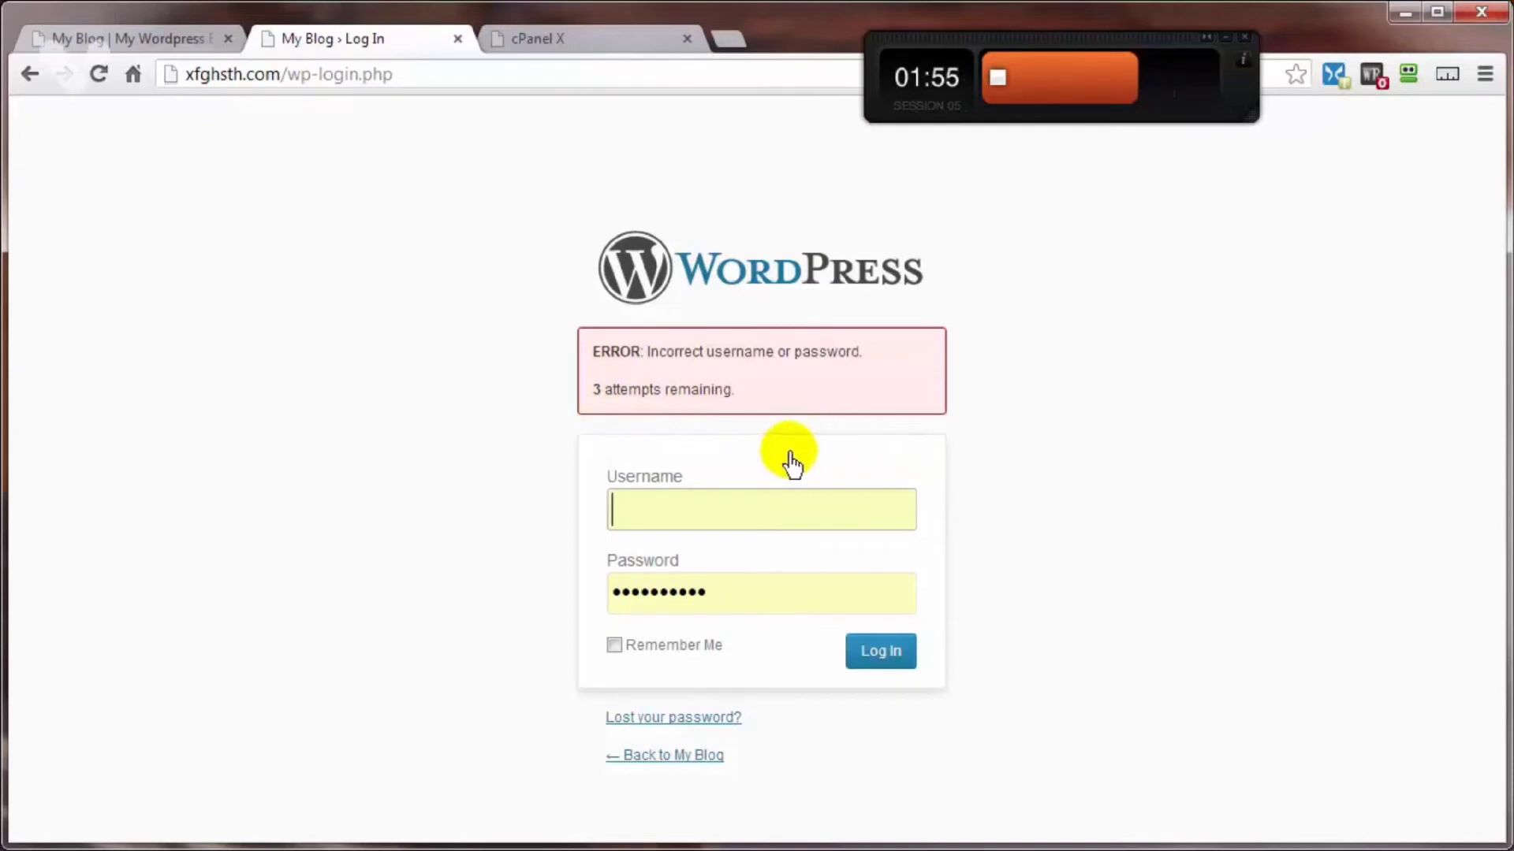
Step: Switch to cPanel and open the public_html/wp-content/plugins folder in the File Manager
left_click(574, 41)
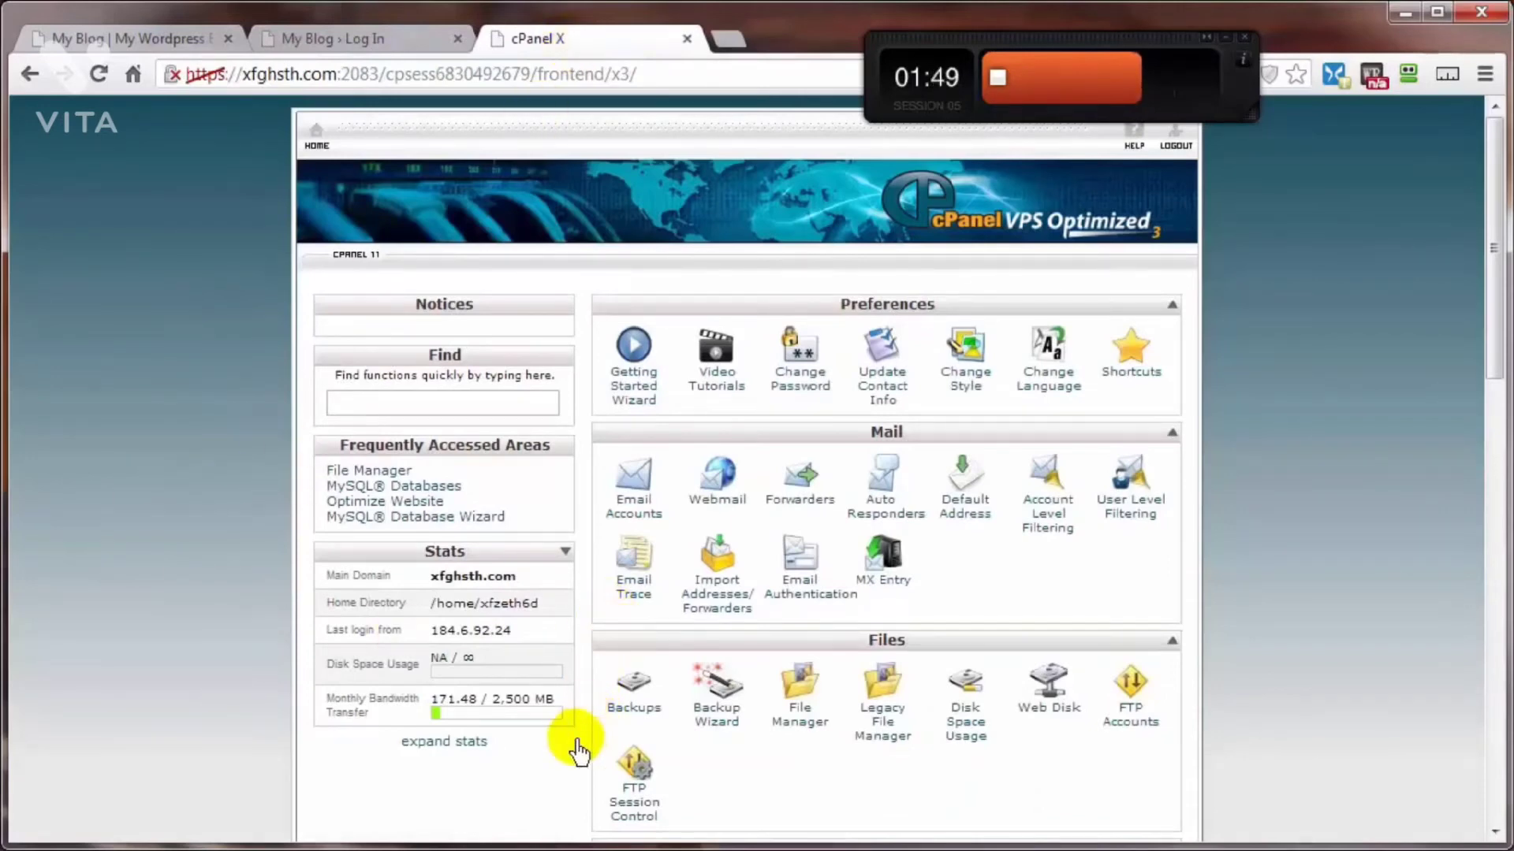
left_click(806, 727)
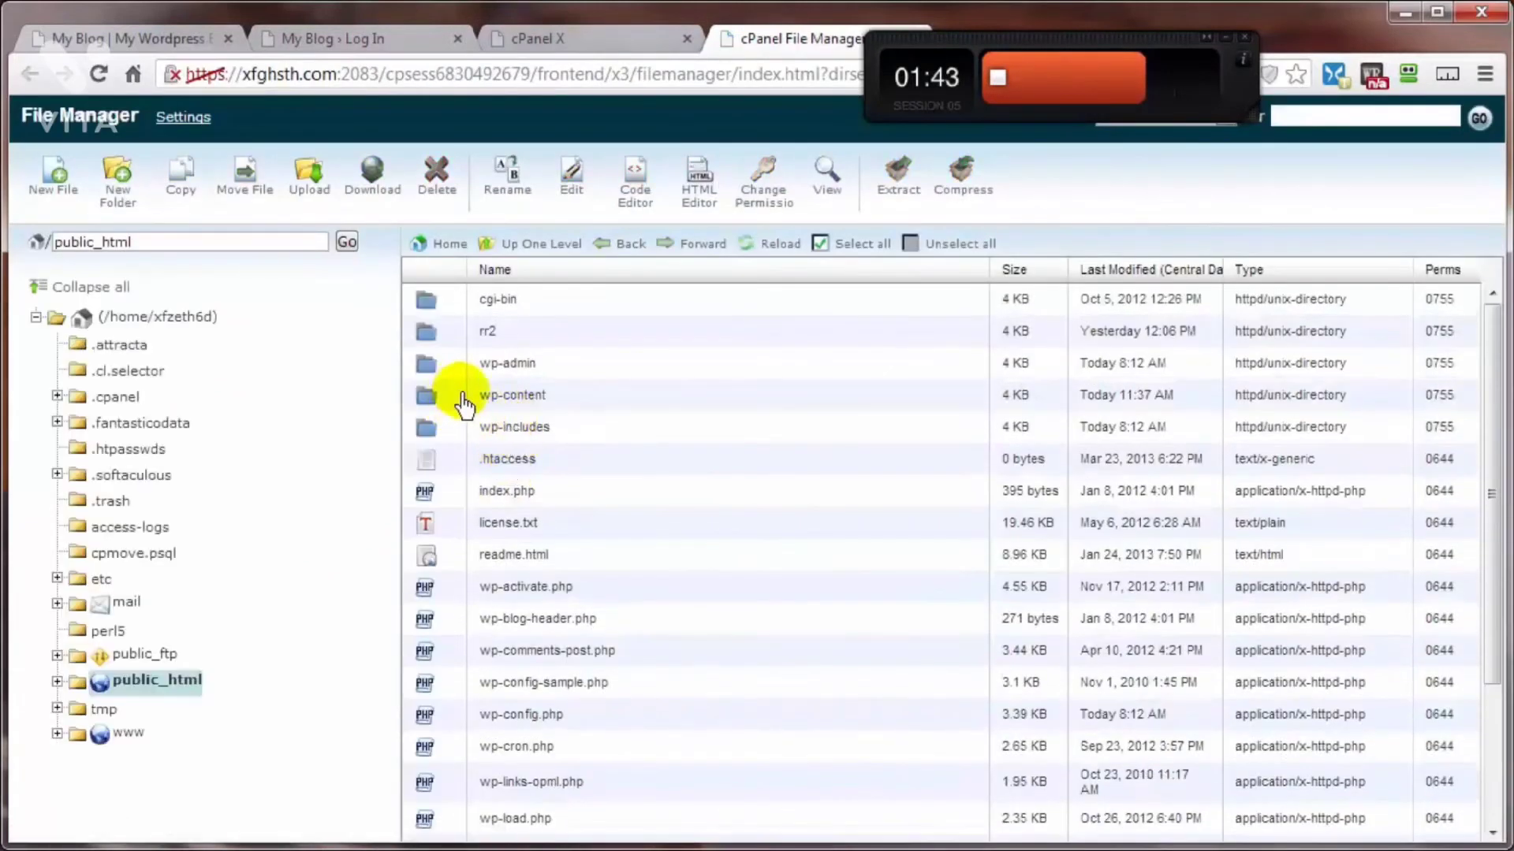
double_click(453, 398)
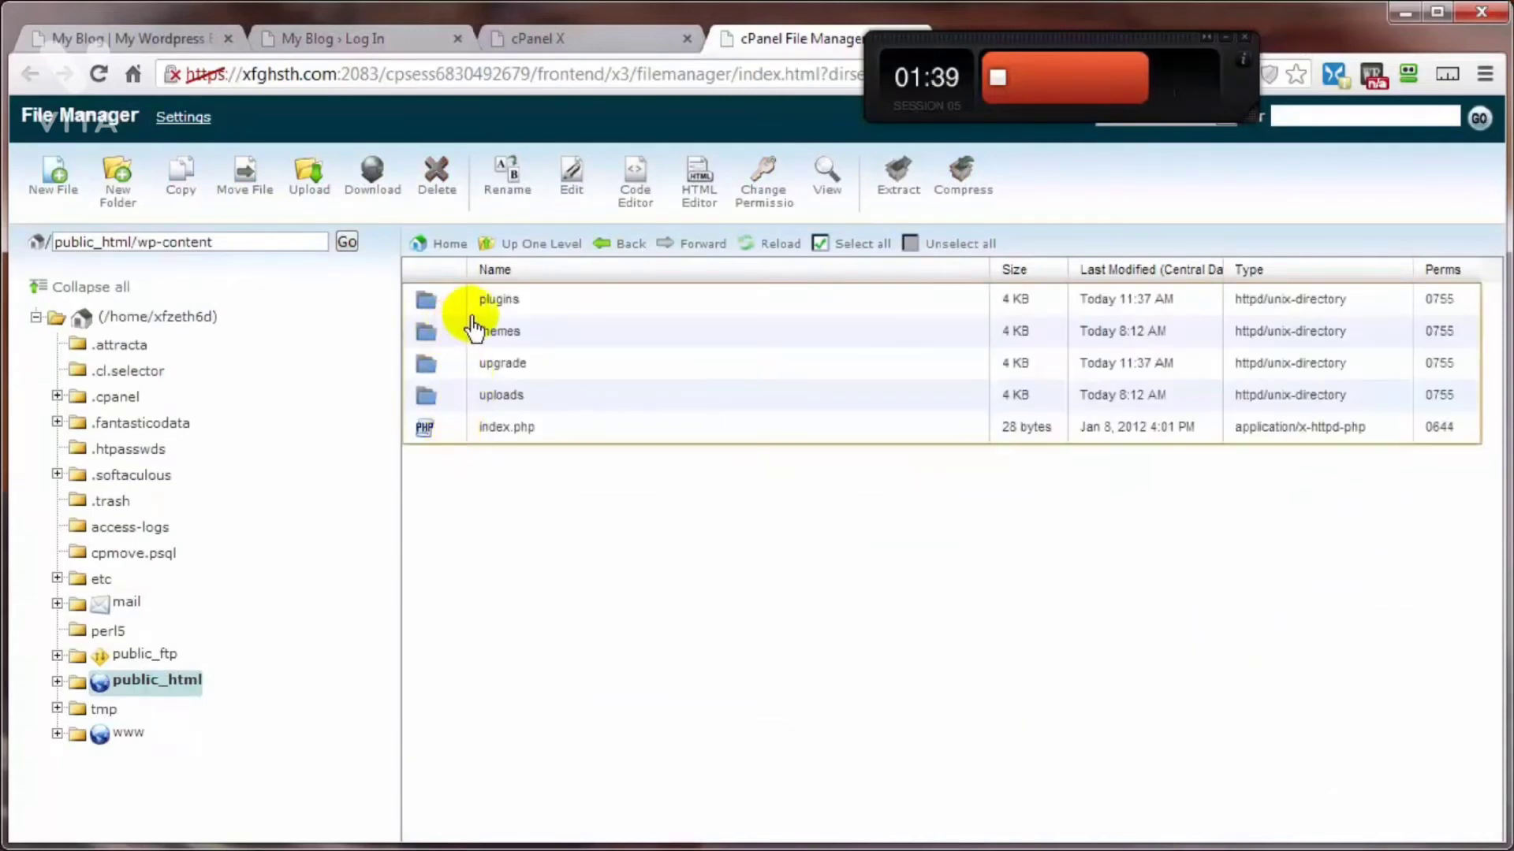
double_click(450, 303)
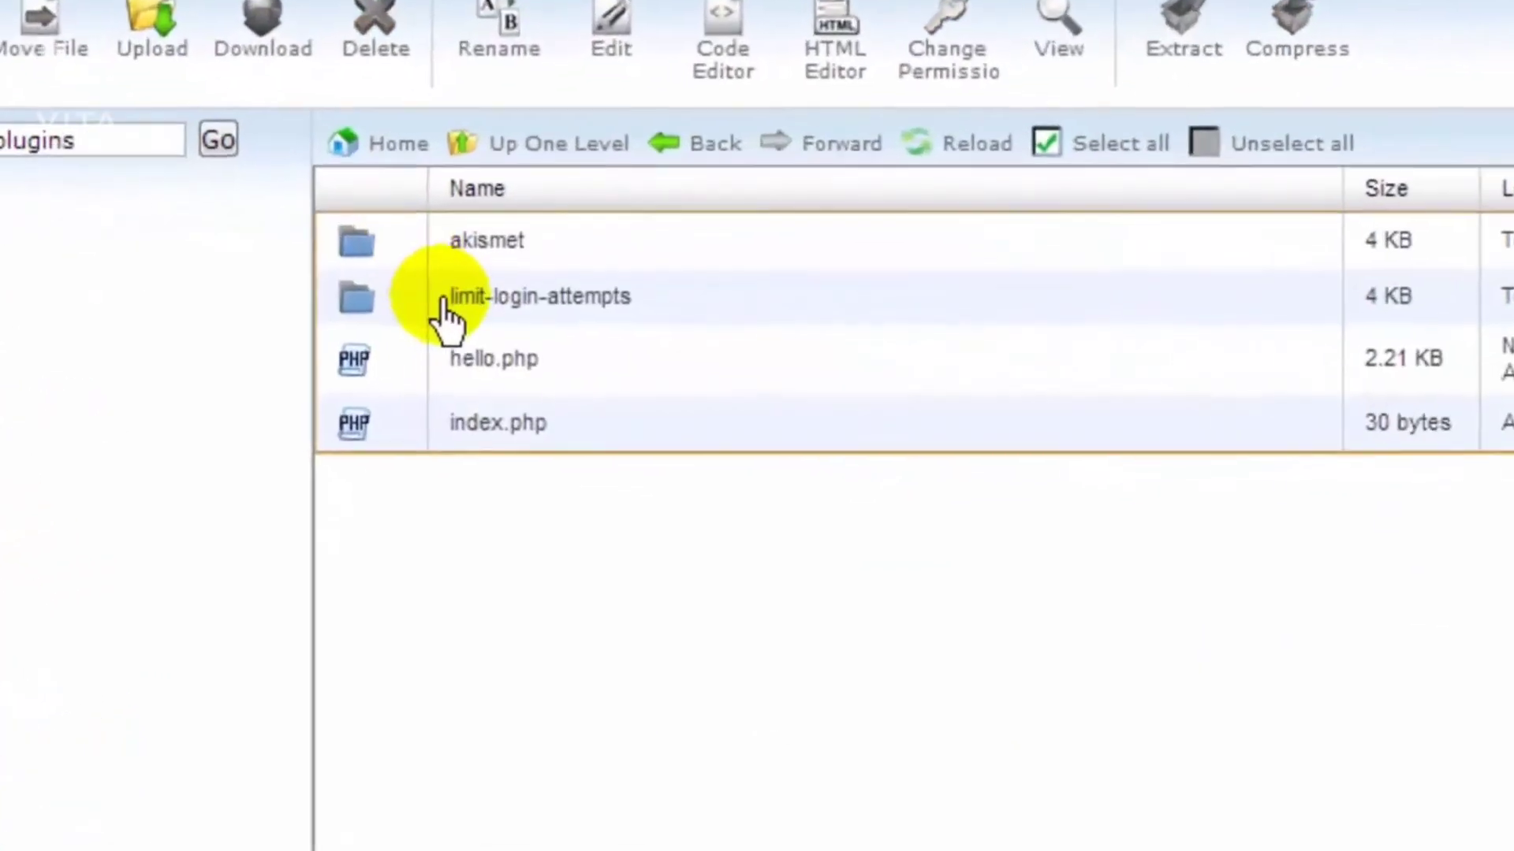
Step: Rename the limit-login-attempts plugin folder to limit-login-attempts1
right_click(595, 257)
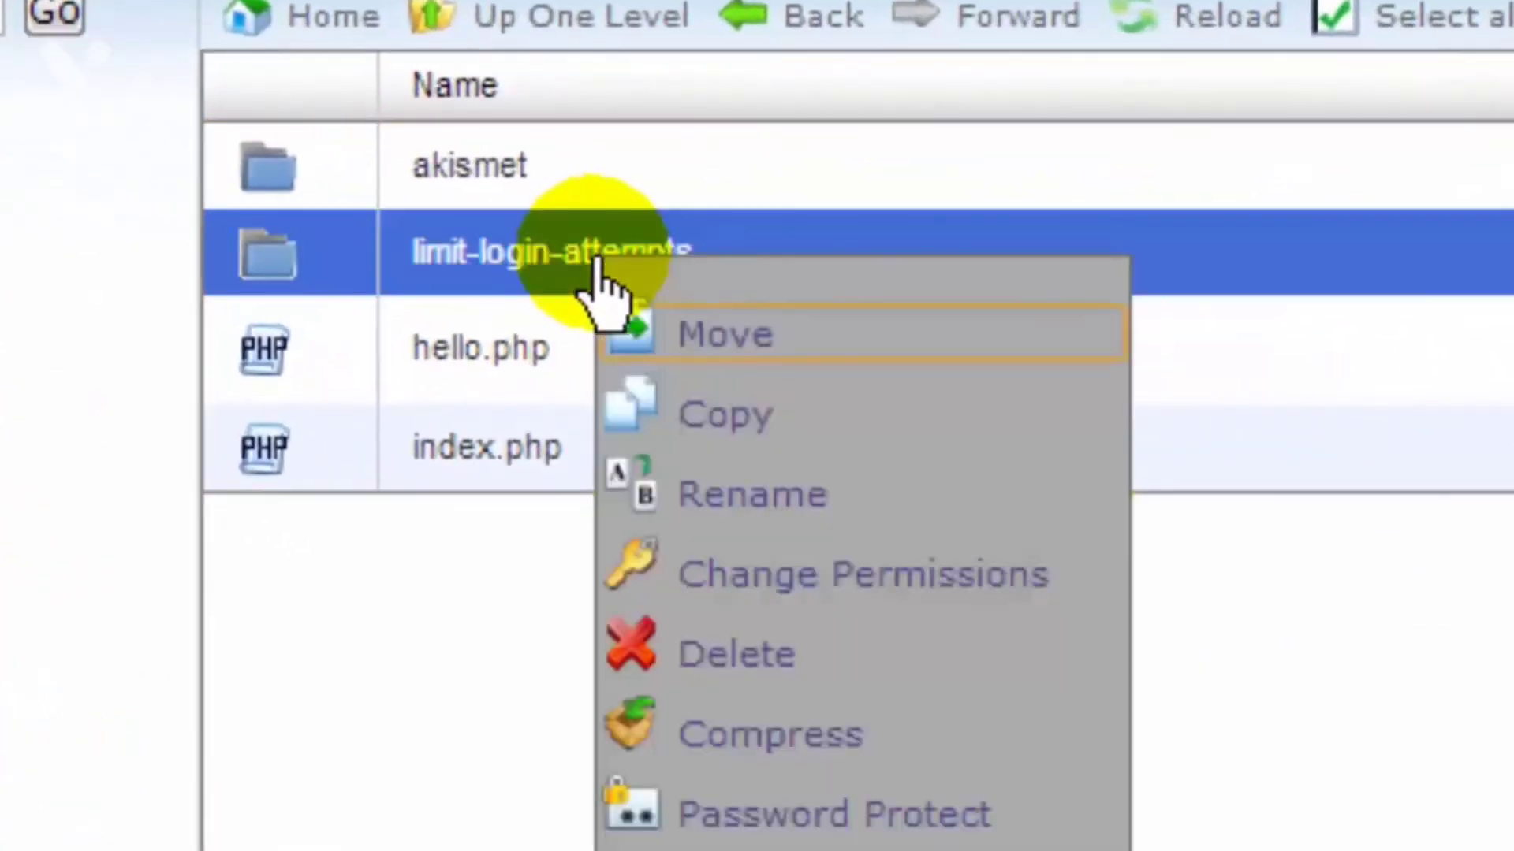
left_click(726, 473)
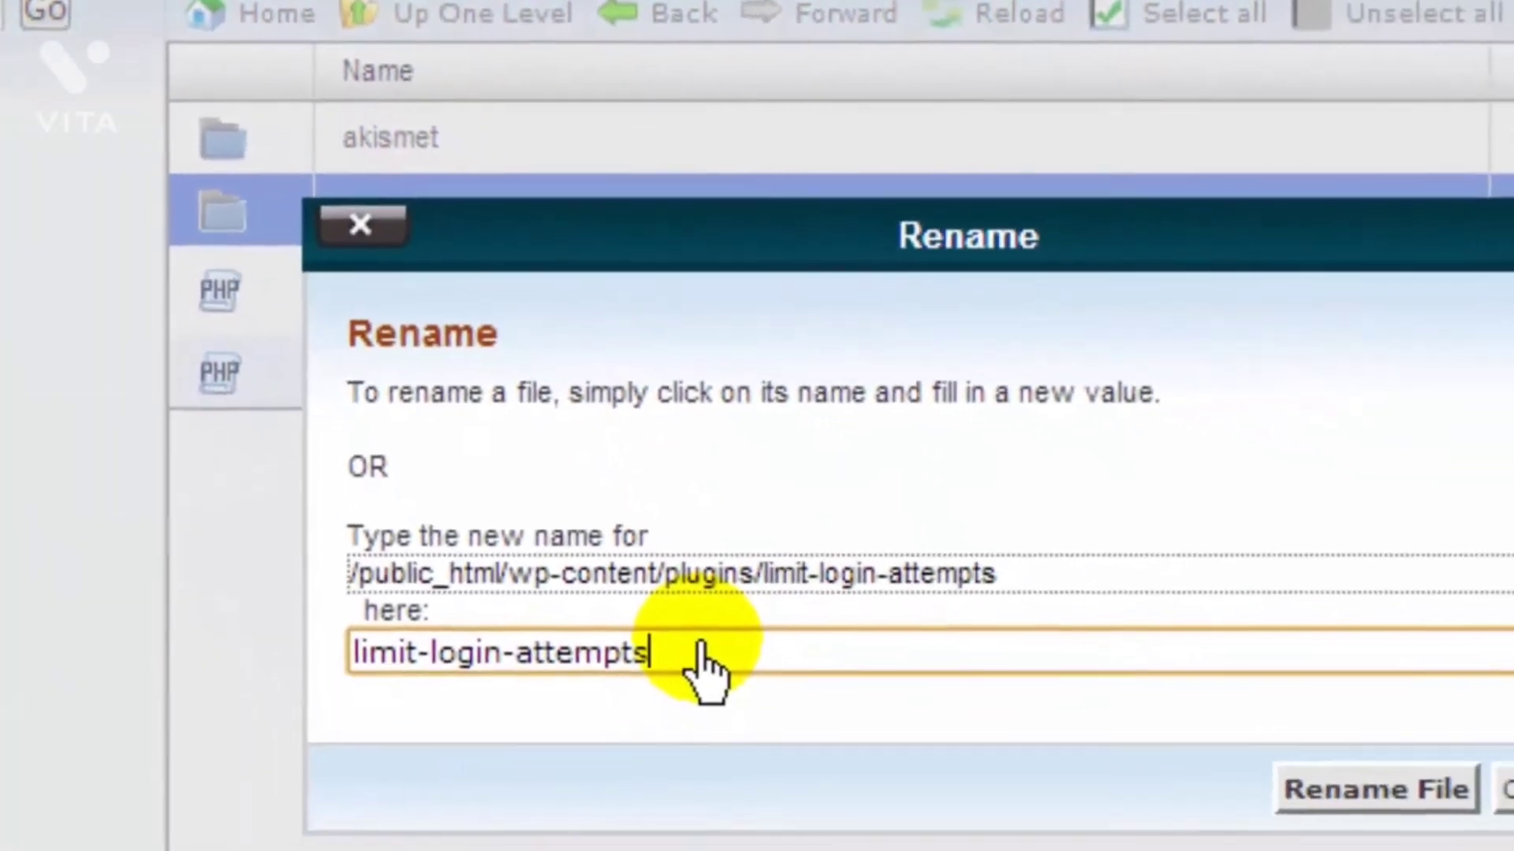
type("1")
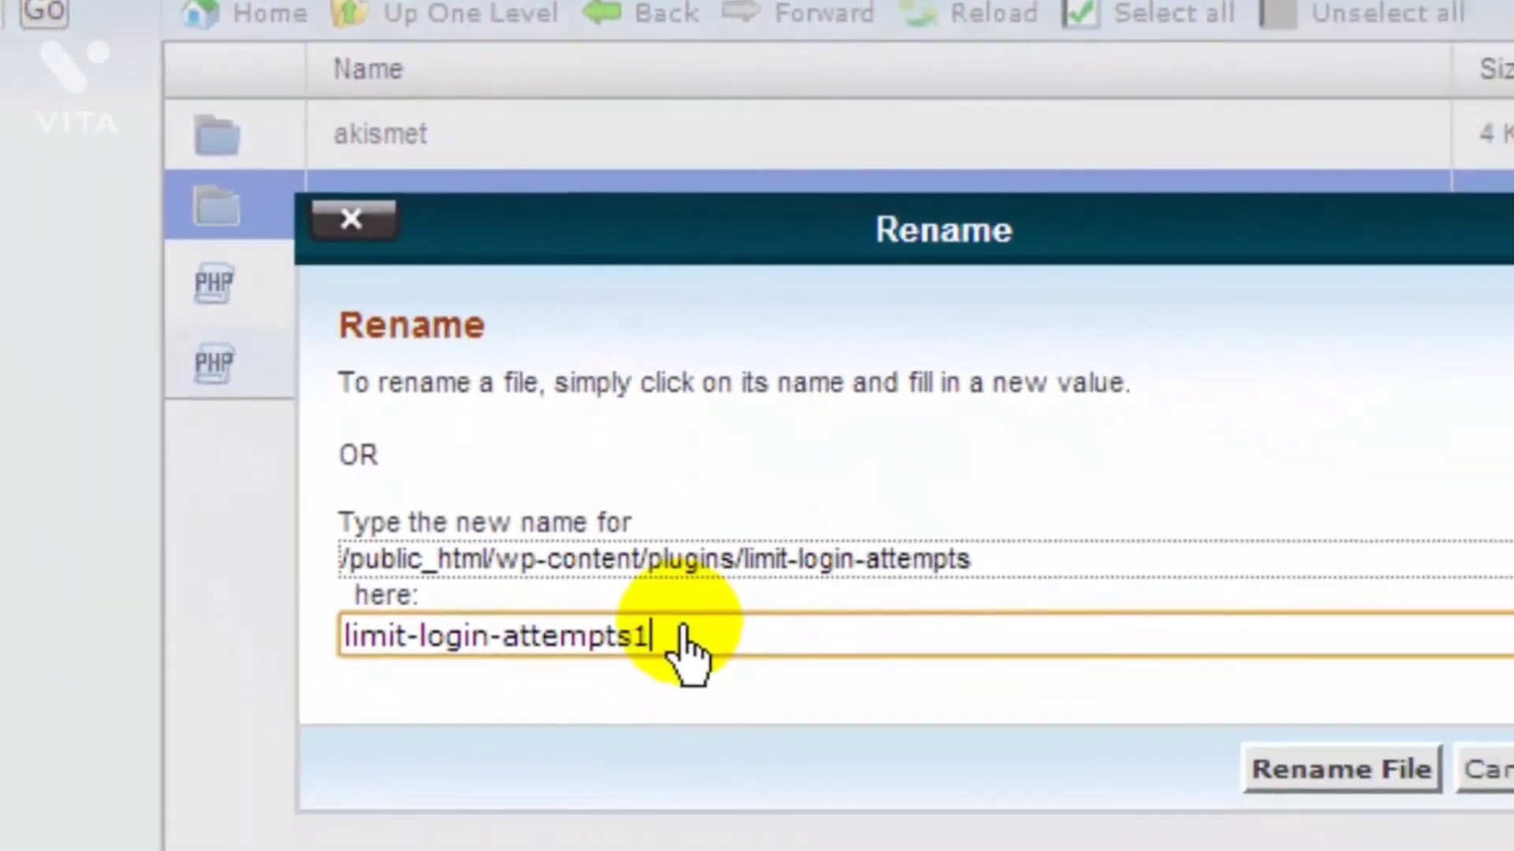
left_click(1341, 798)
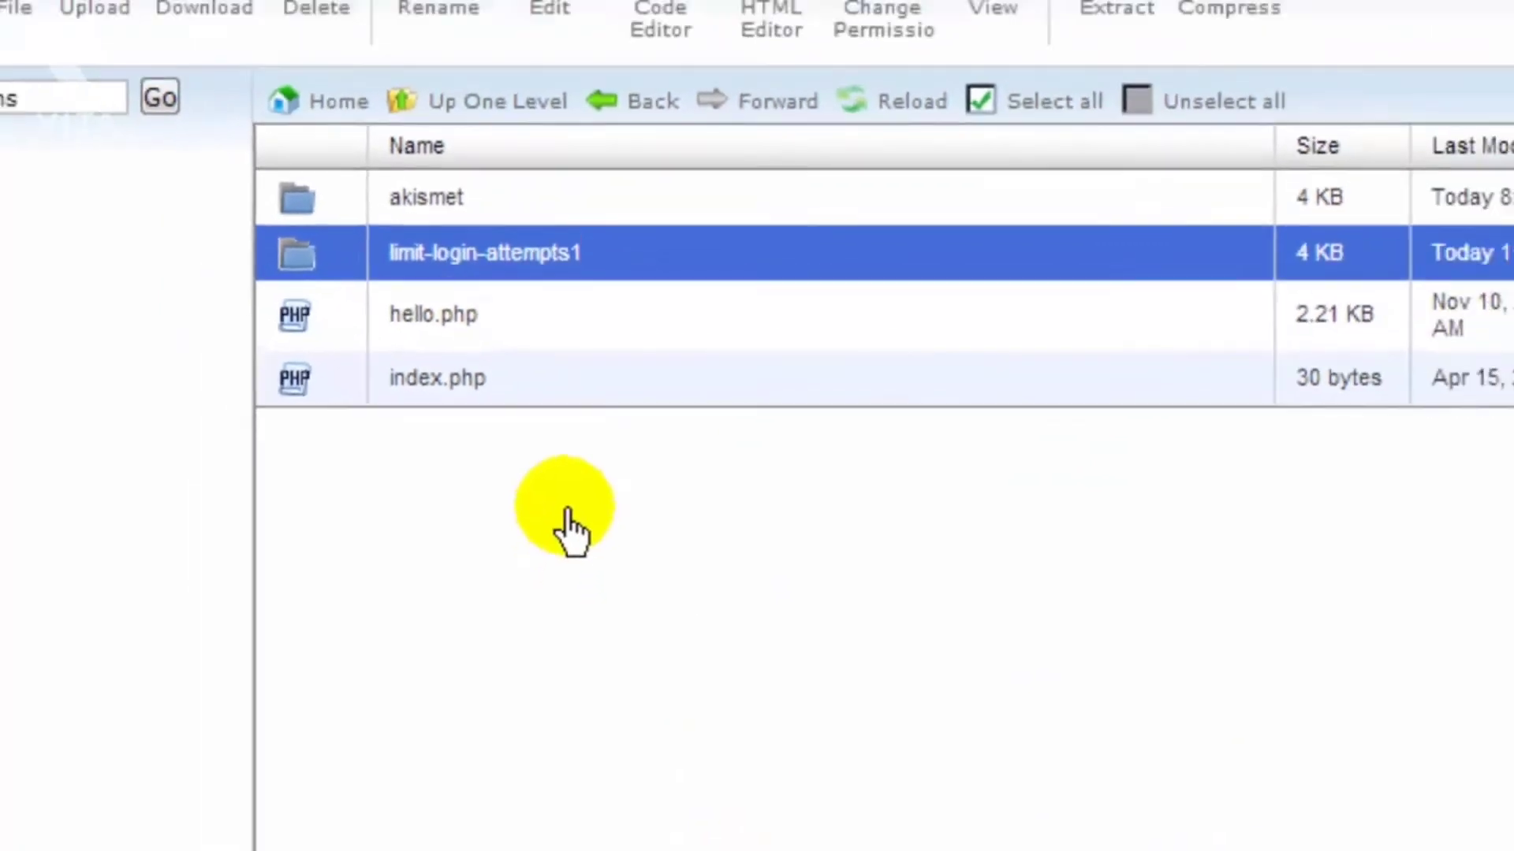
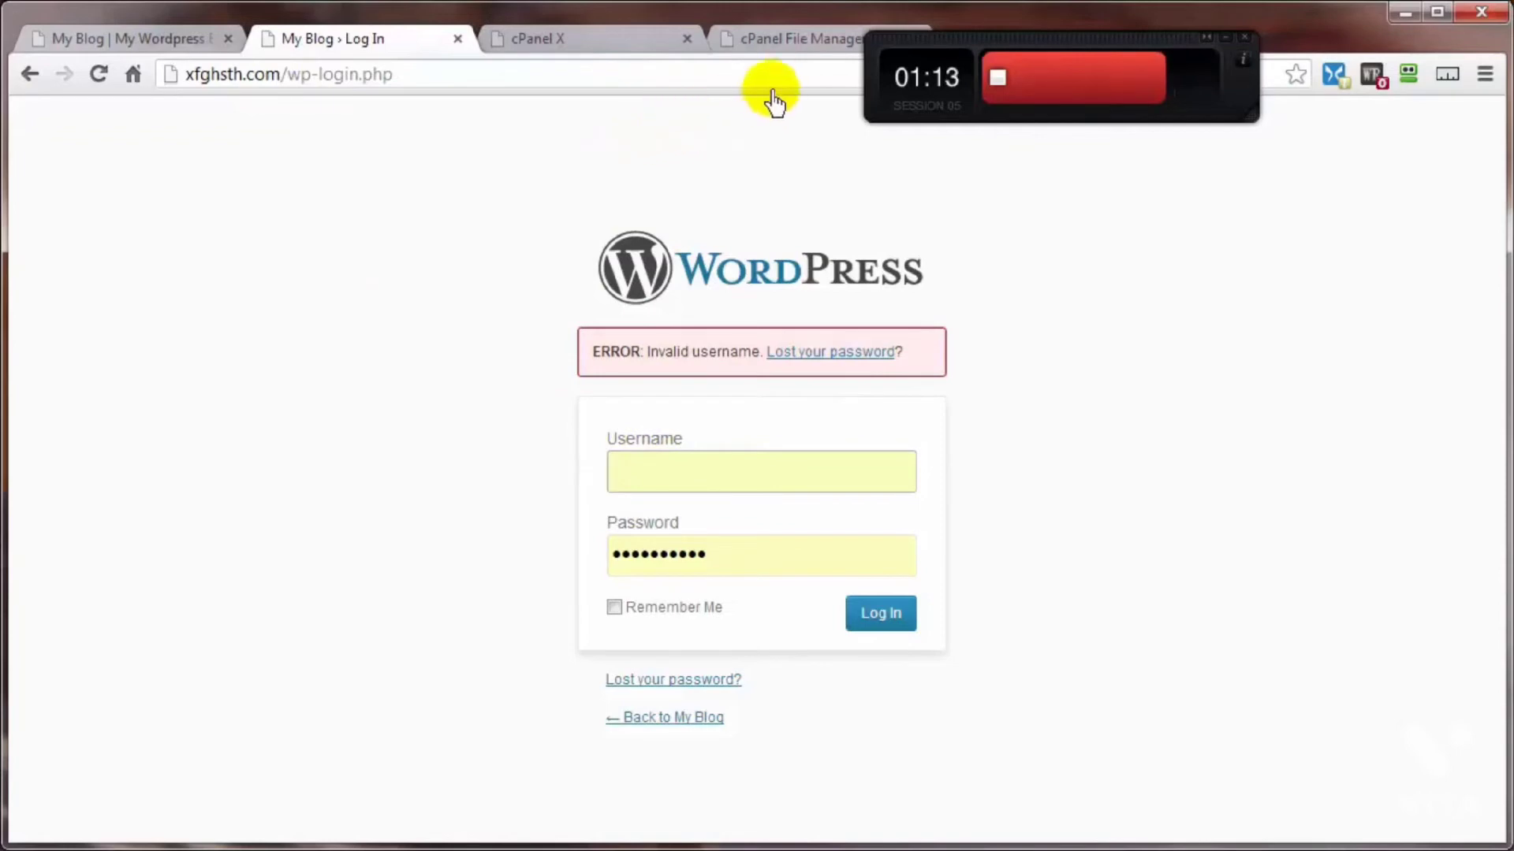
Step: Check the renamed limit-login-attempts1 folder in the File Manager and return to the WordPress login page
left_click(771, 41)
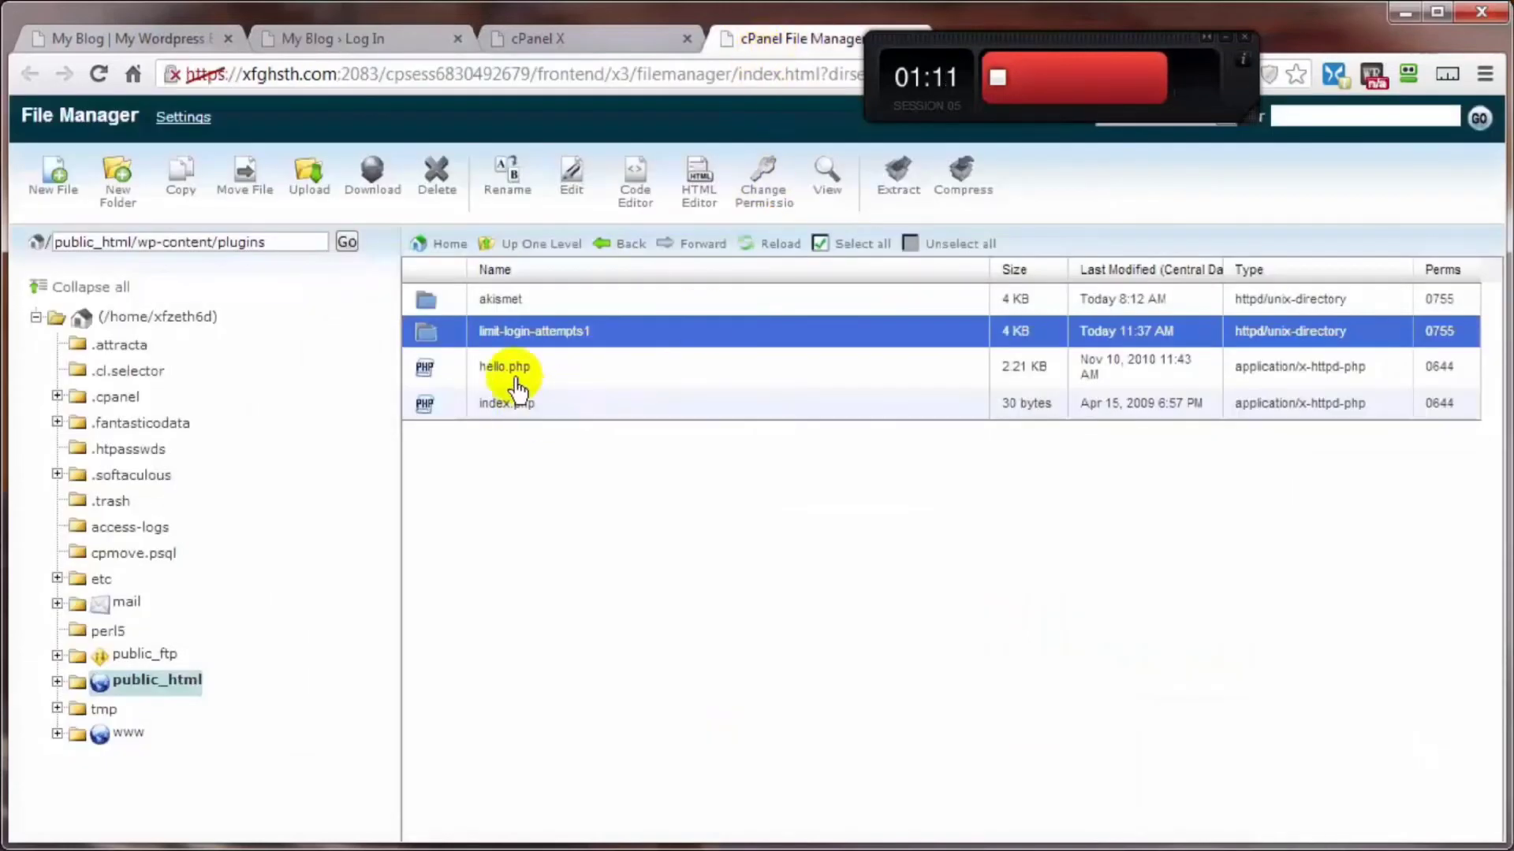
left_click(393, 32)
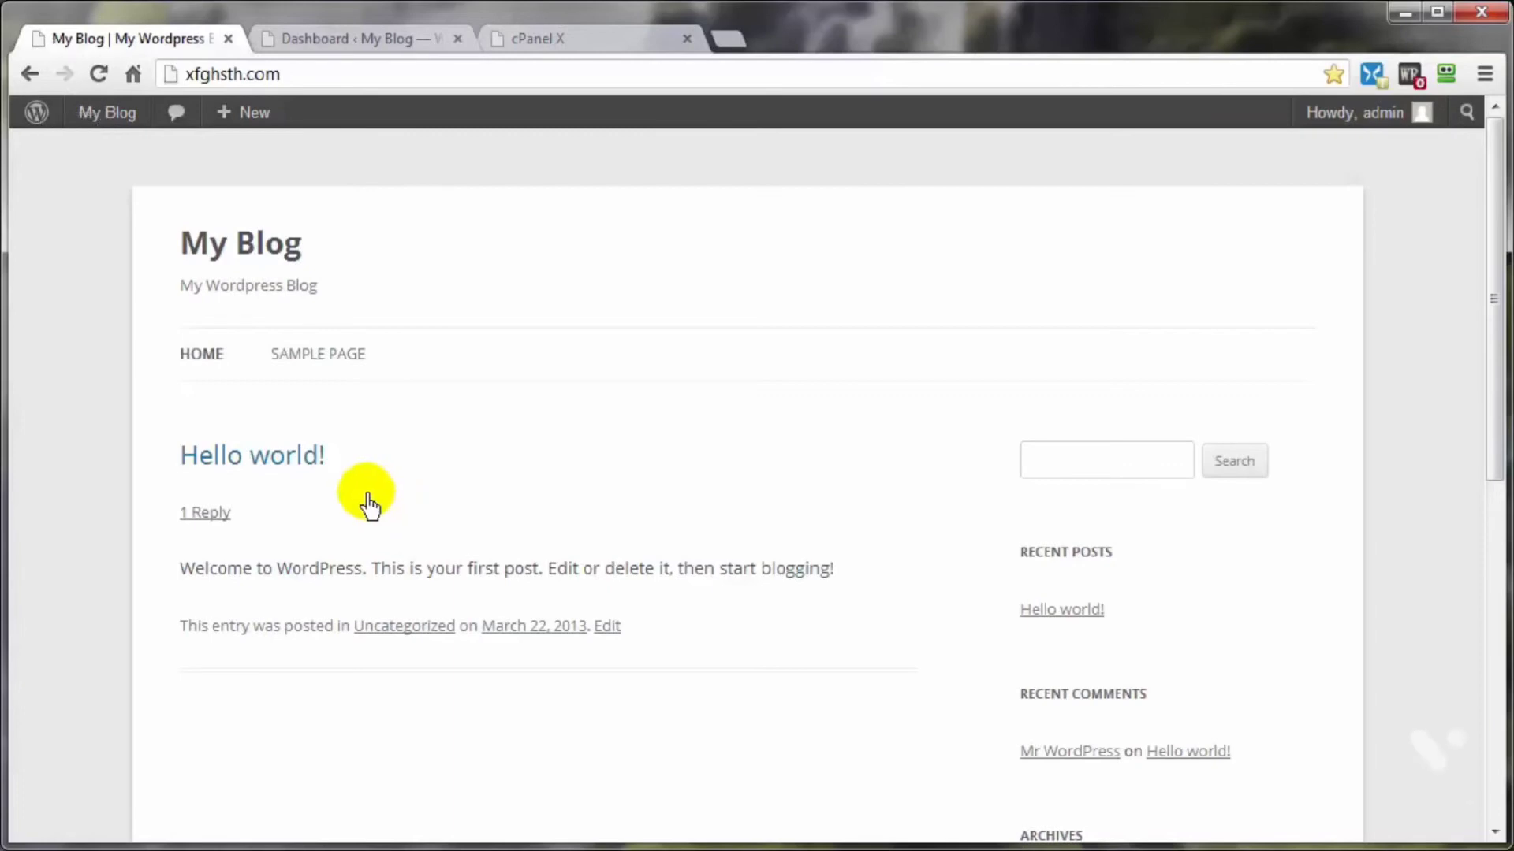
Step: View the blog's Sample Page and return to its home page
left_click(302, 356)
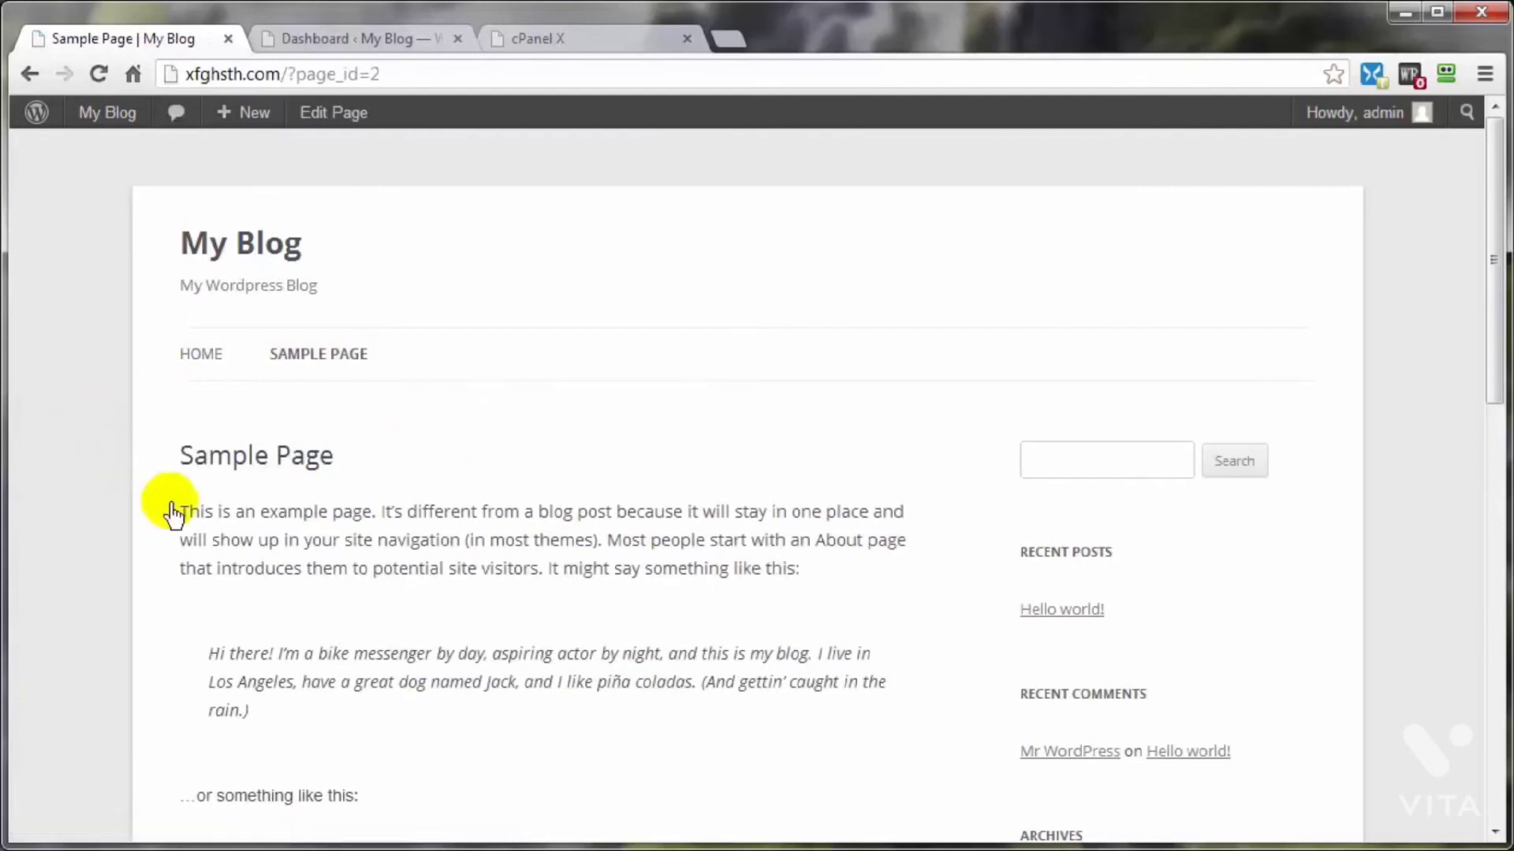
left_click(203, 369)
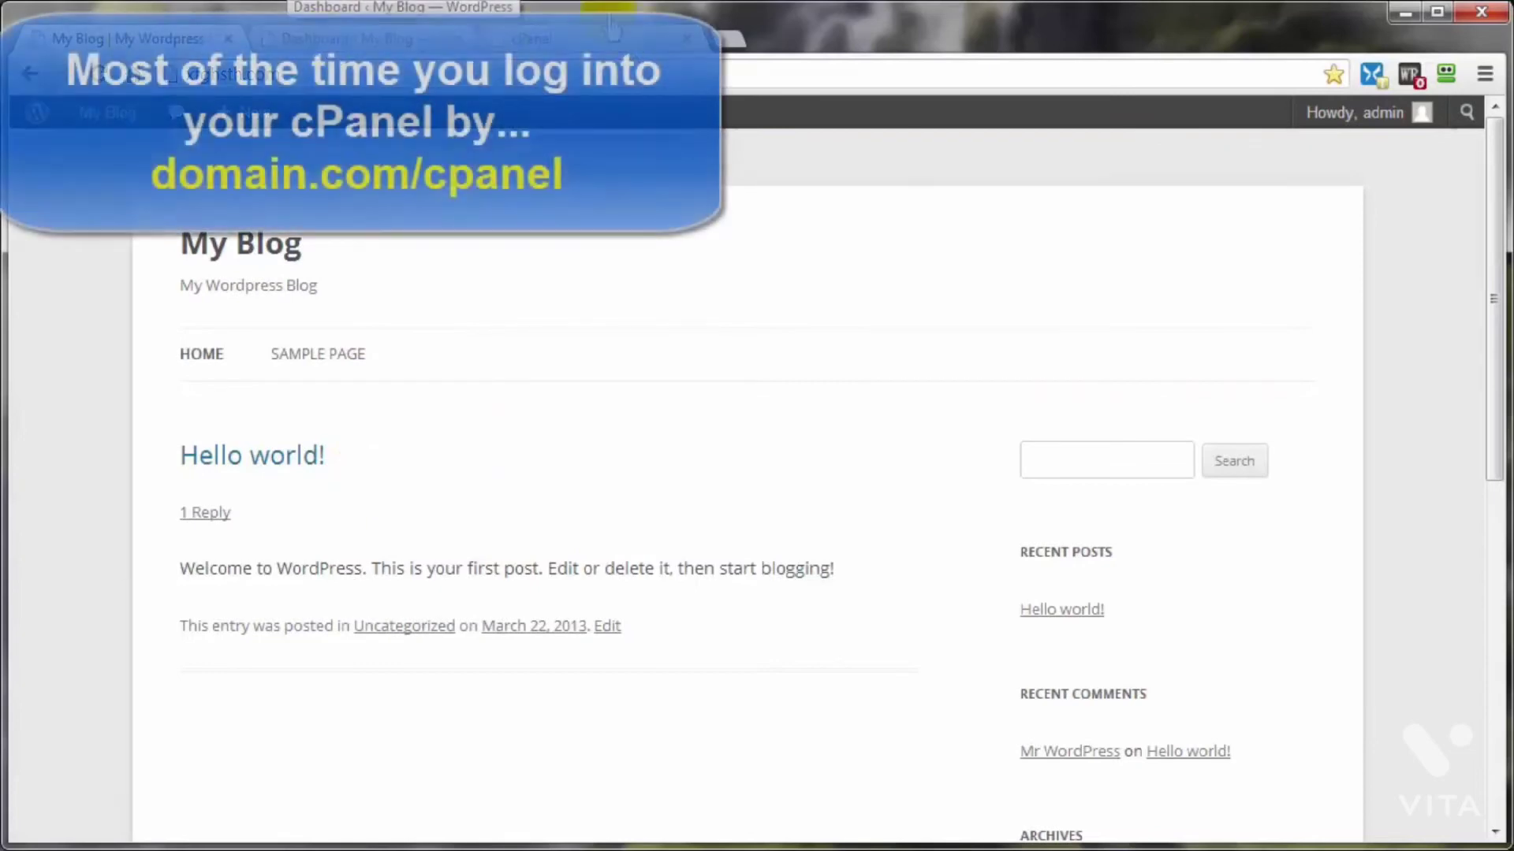
Step: Switch to cPanel, start the 05:00 countdown timer, and open phpMyAdmin from the database tools
left_click(574, 39)
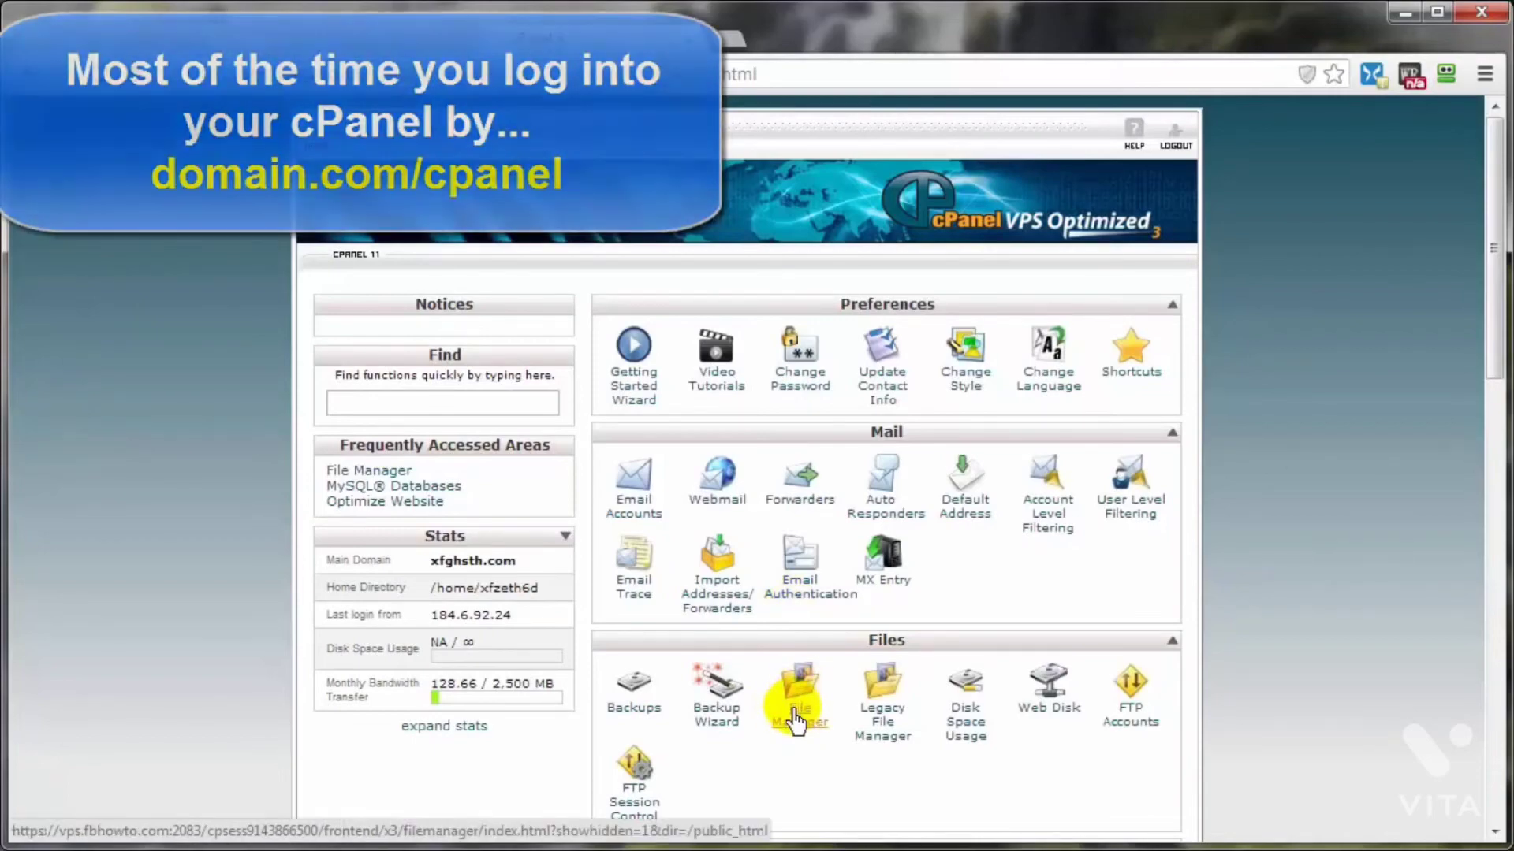
scroll(1367, 578, "down", 7)
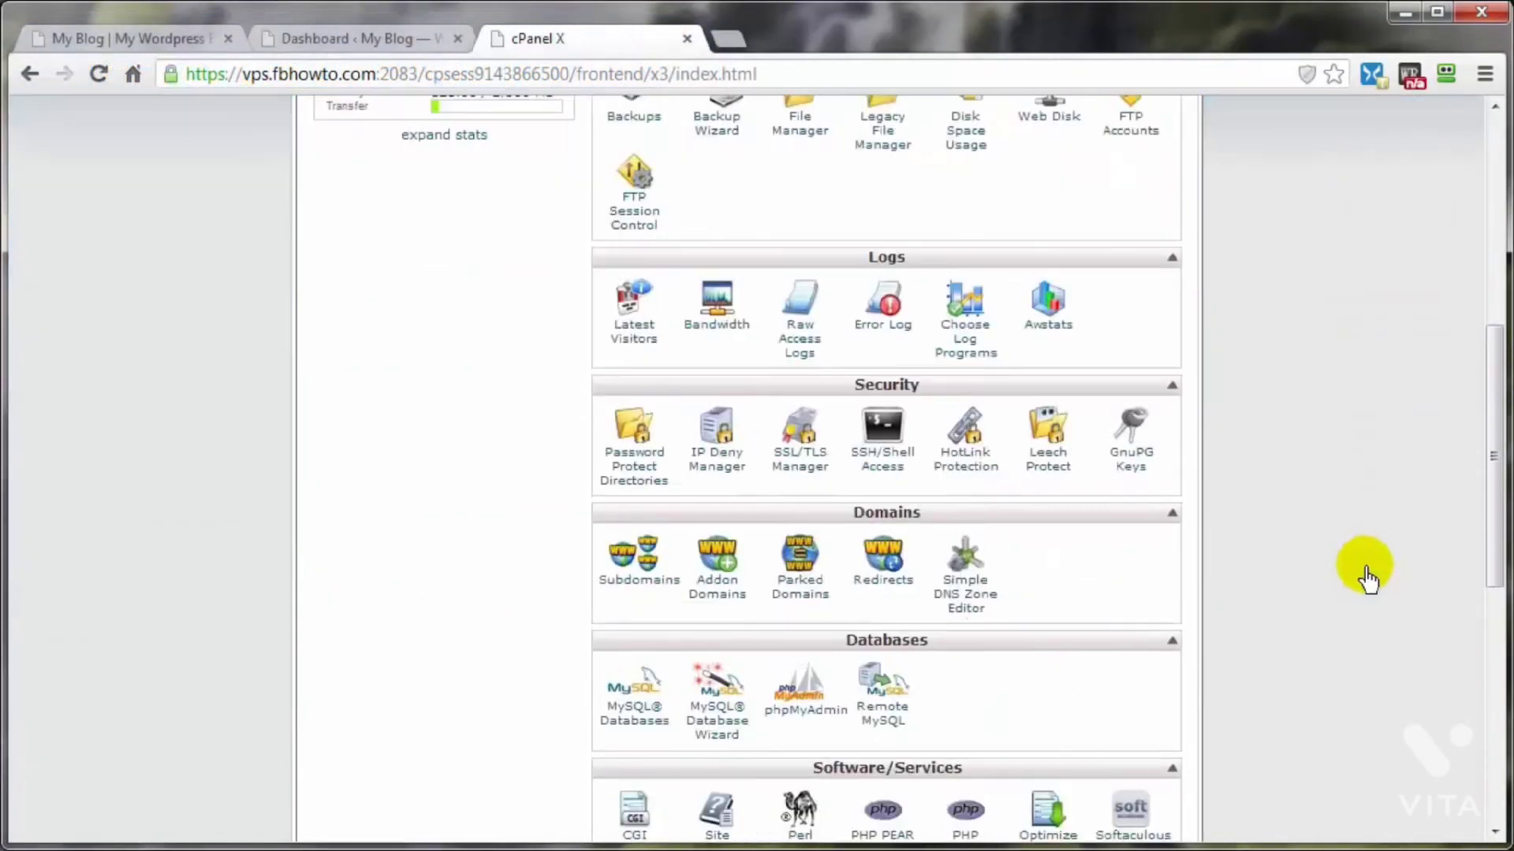
scroll(1368, 578, "down", 1)
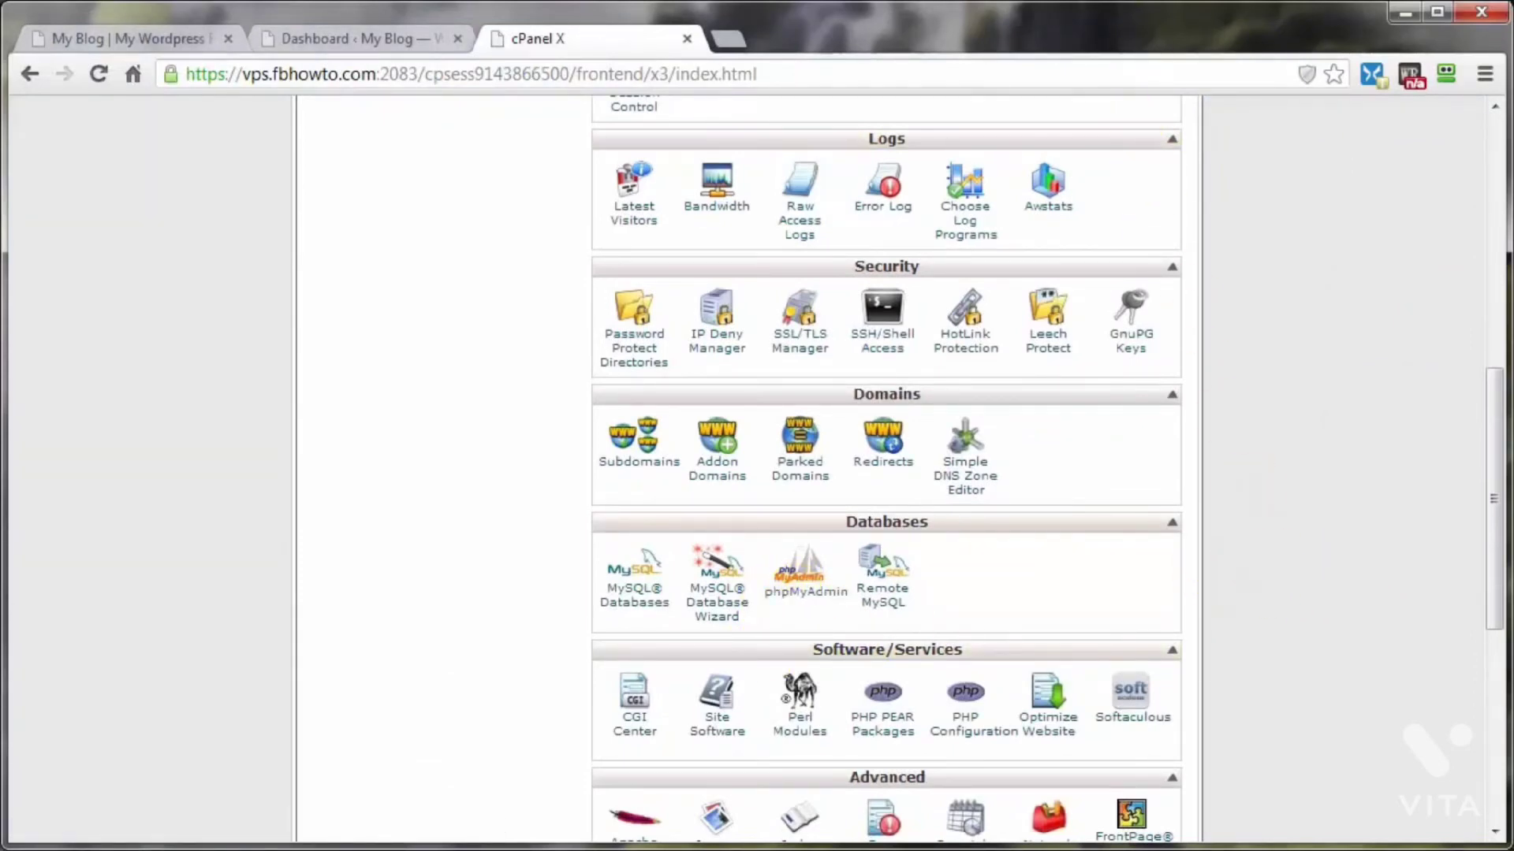
left_click_drag(1196, 95, 1341, 75)
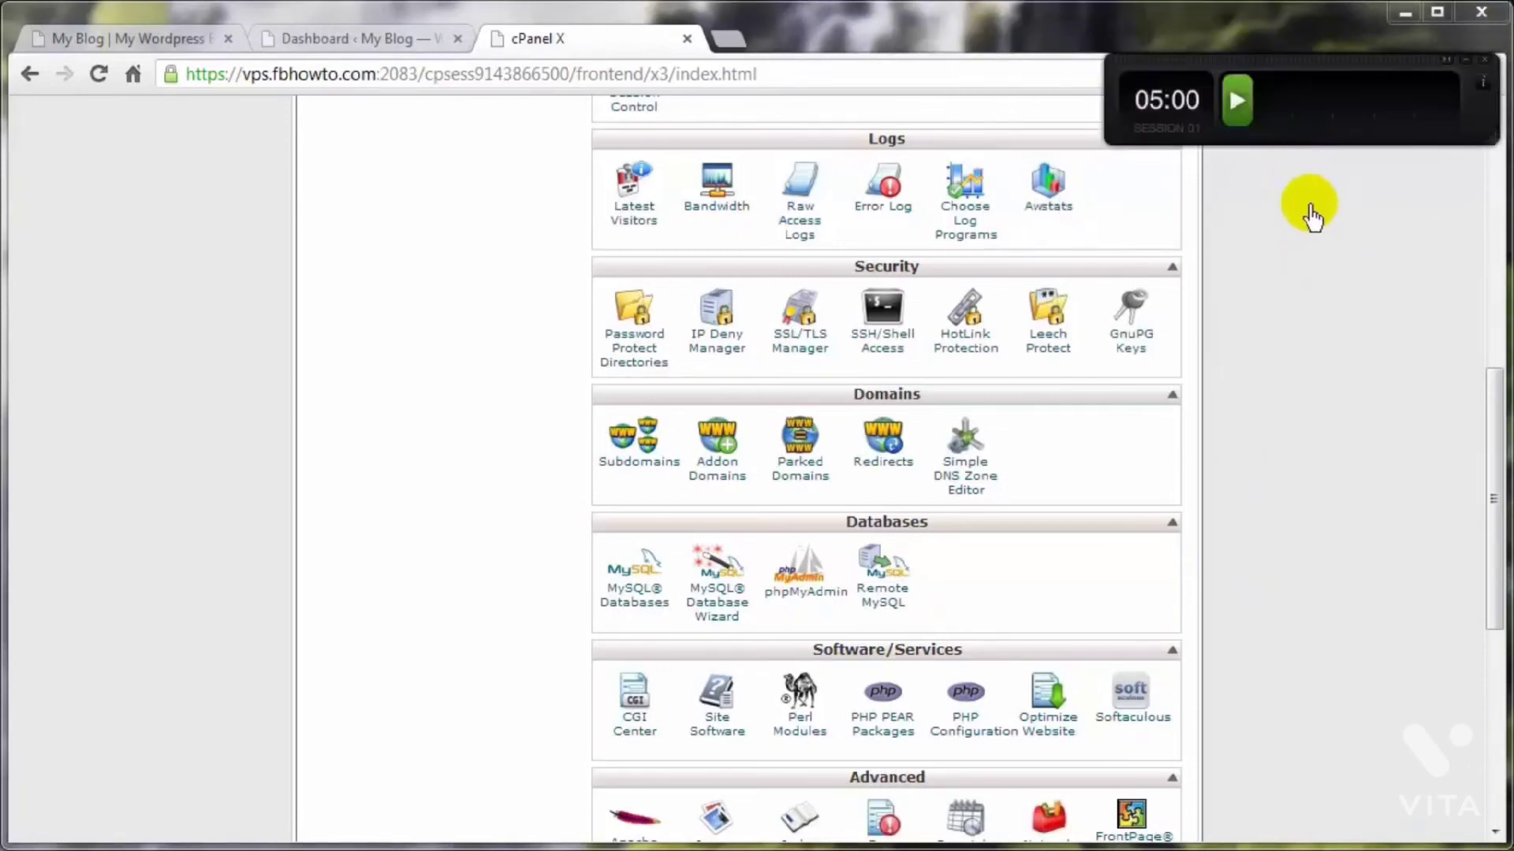
left_click(1244, 105)
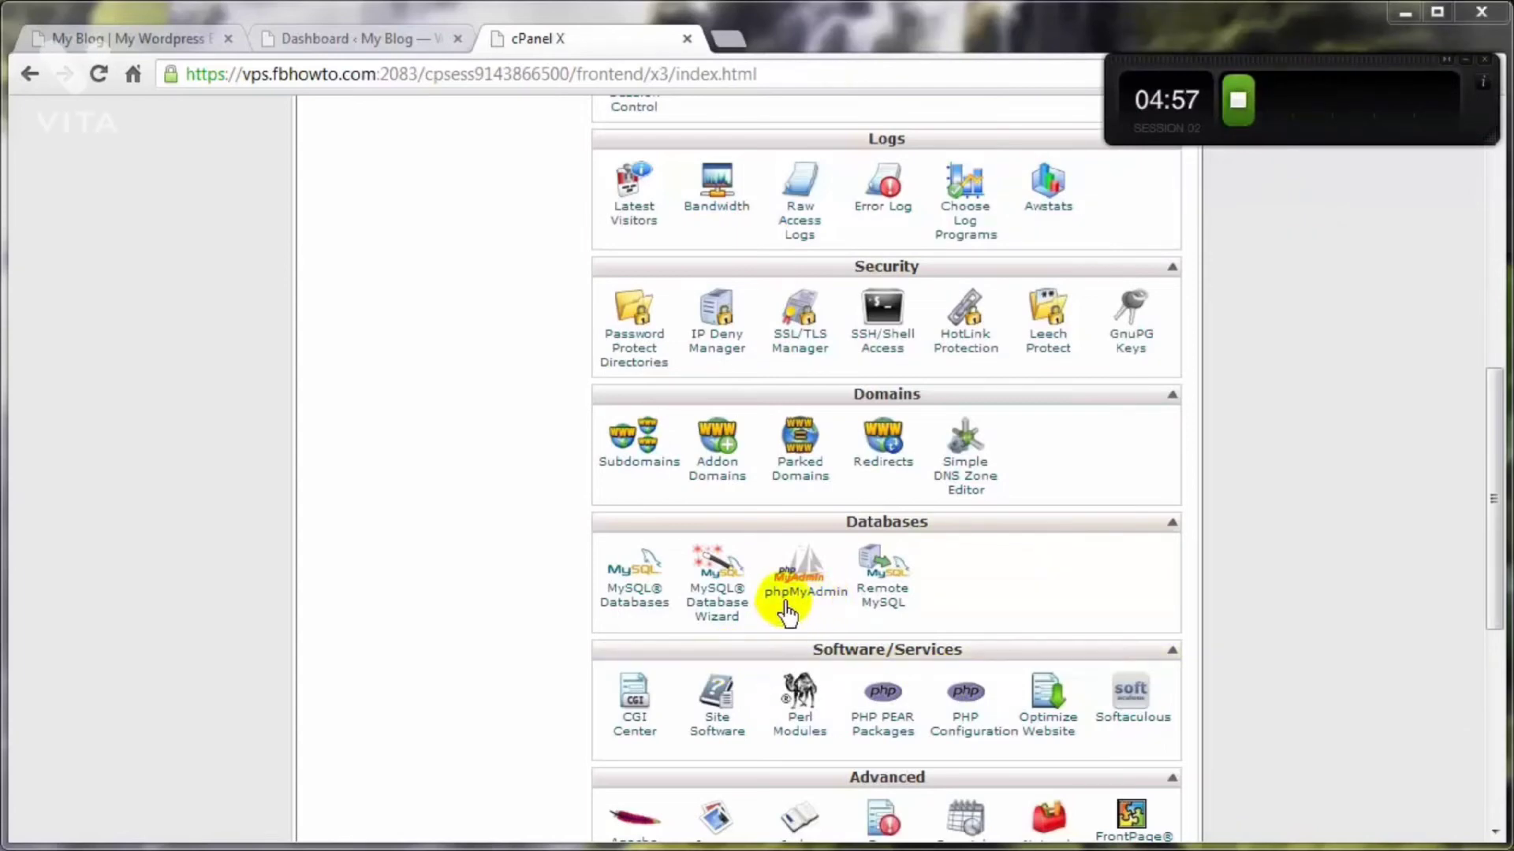
left_click(810, 595)
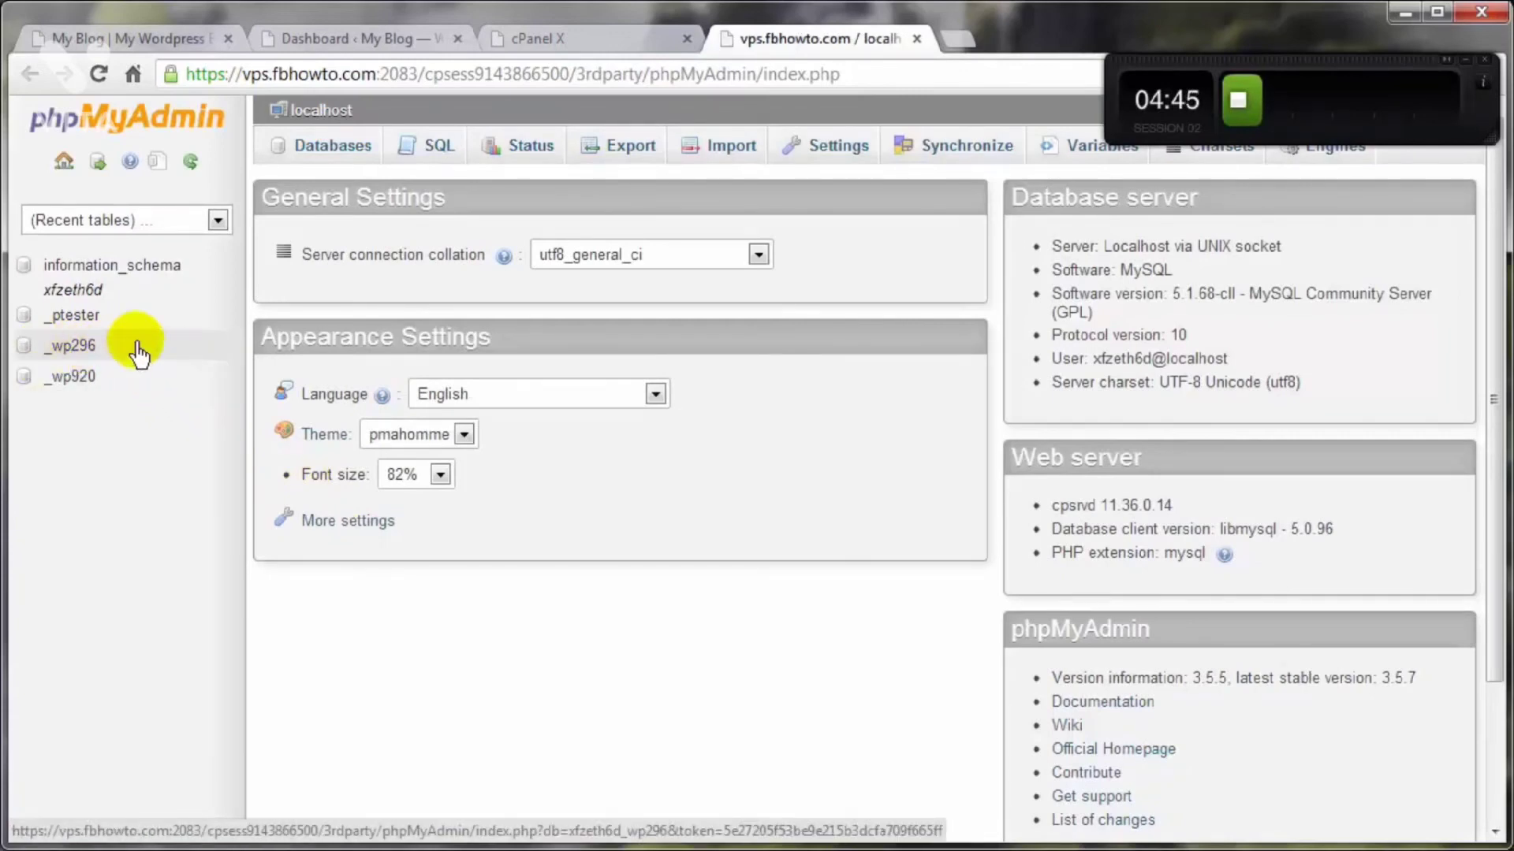
Step: Export the _wp296 database using the Quick method in SQL format
left_click(110, 356)
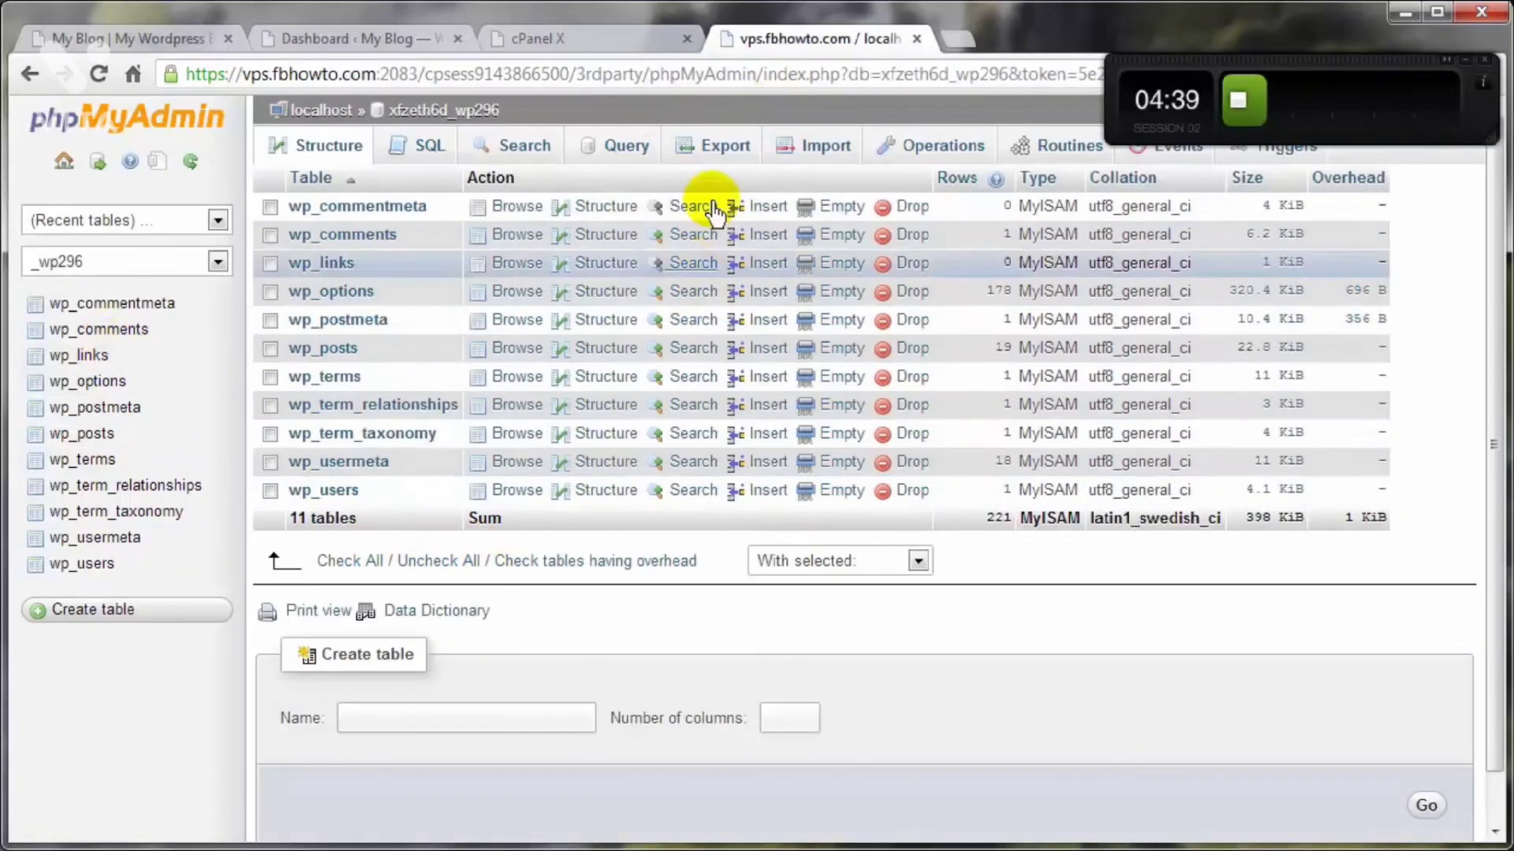
left_click(710, 154)
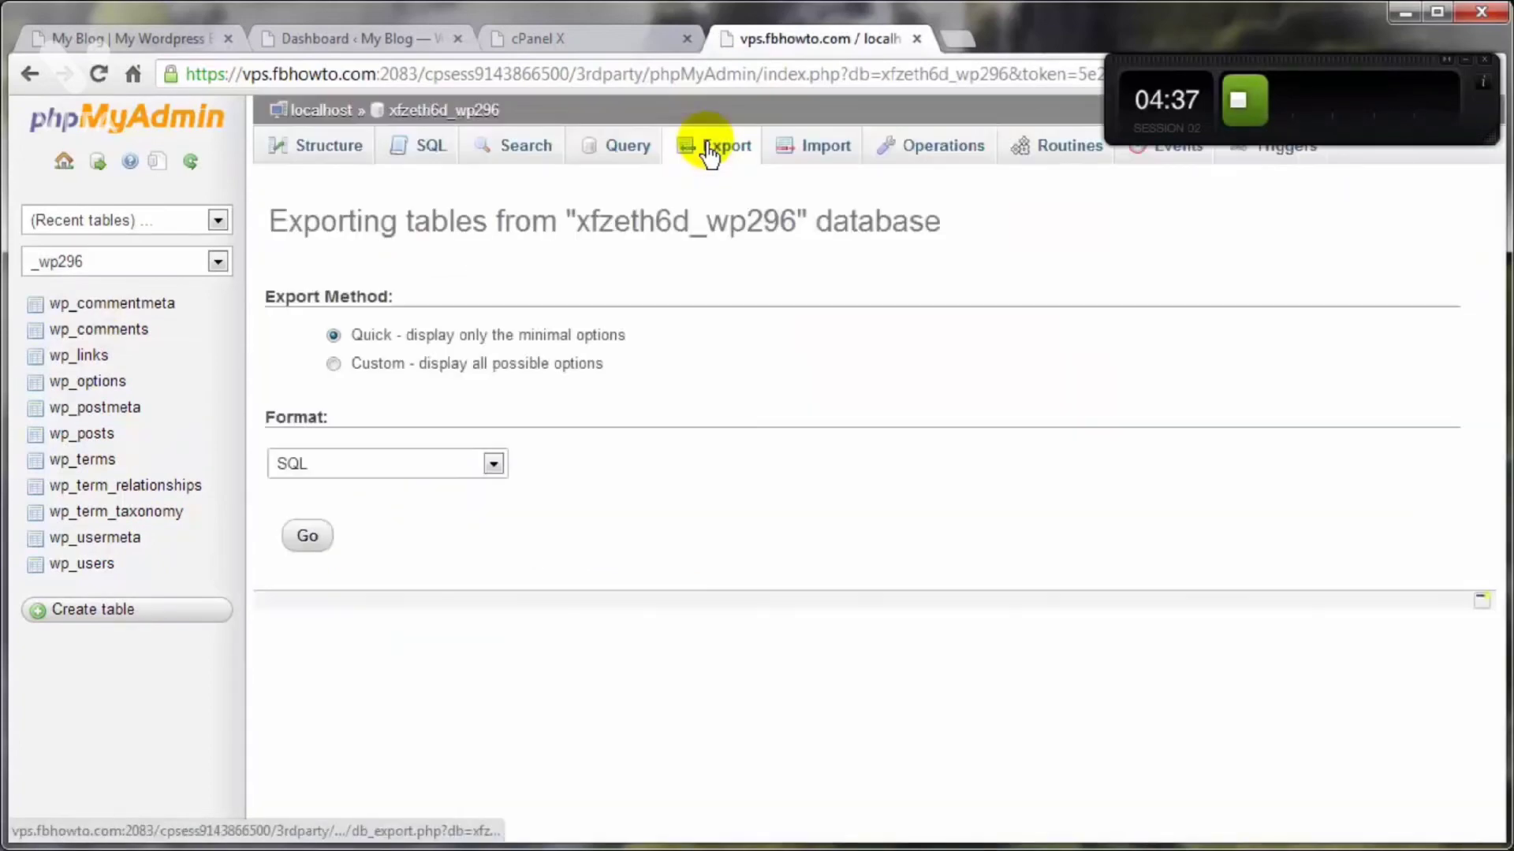
left_click(307, 548)
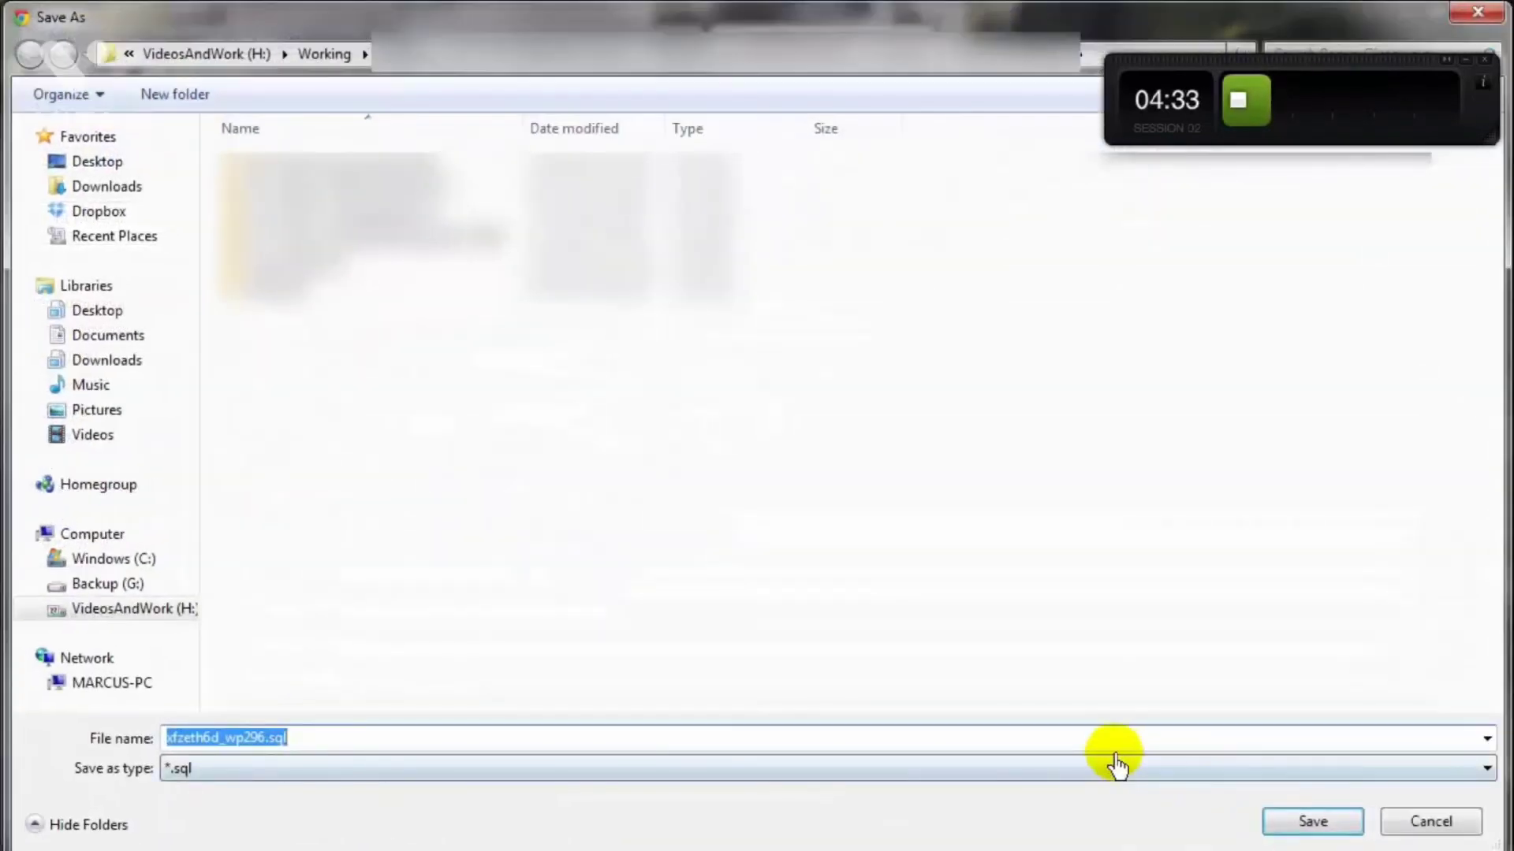
Step: Save the exported database as xfzeth6d_wp296.sql in the DeleteAfterUpload folder on the desktop
left_click(95, 161)
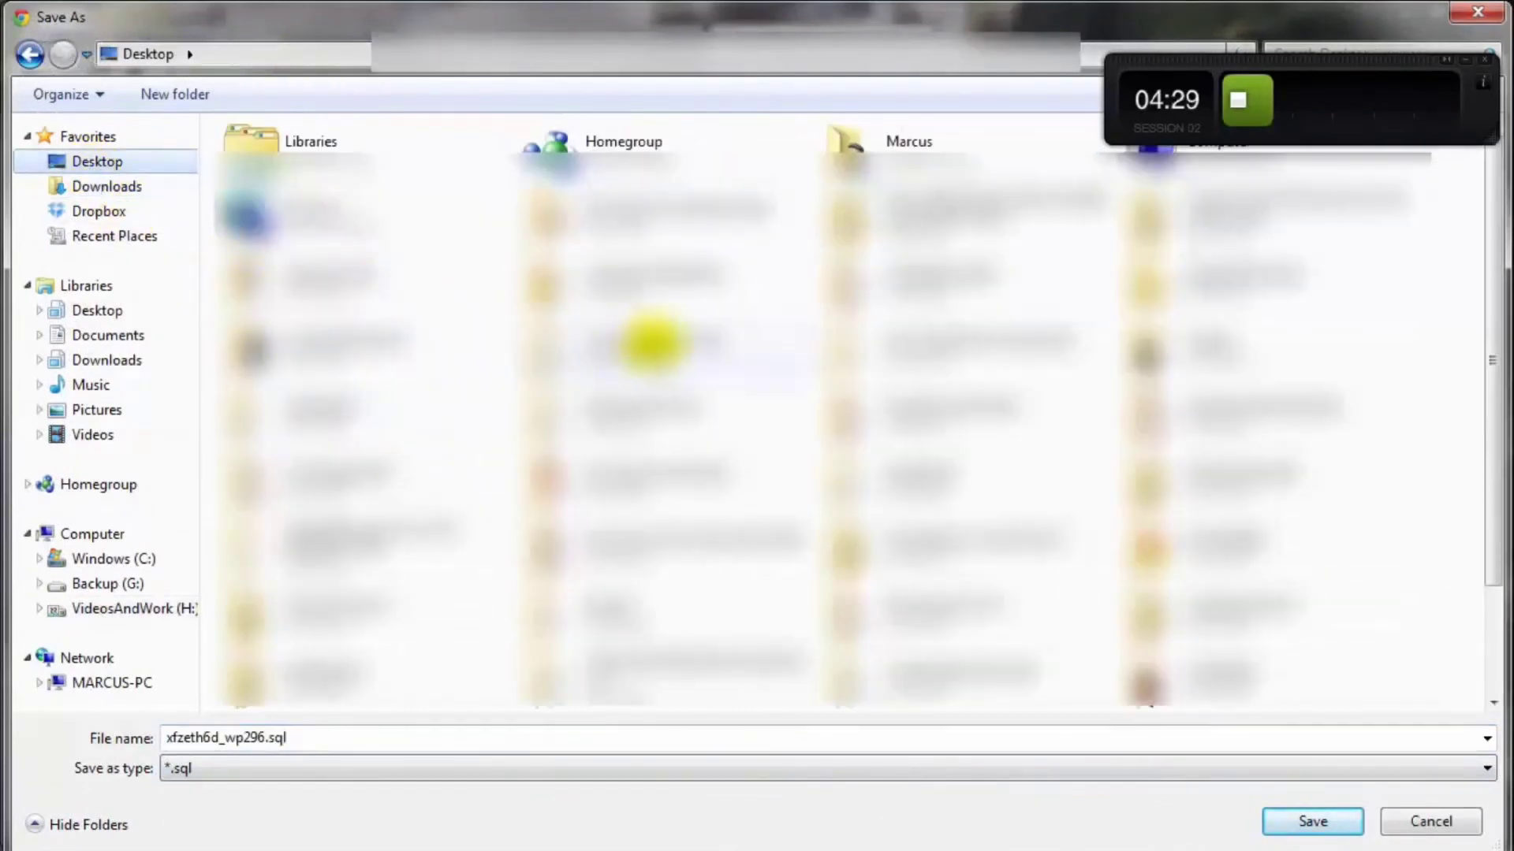
double_click(1218, 280)
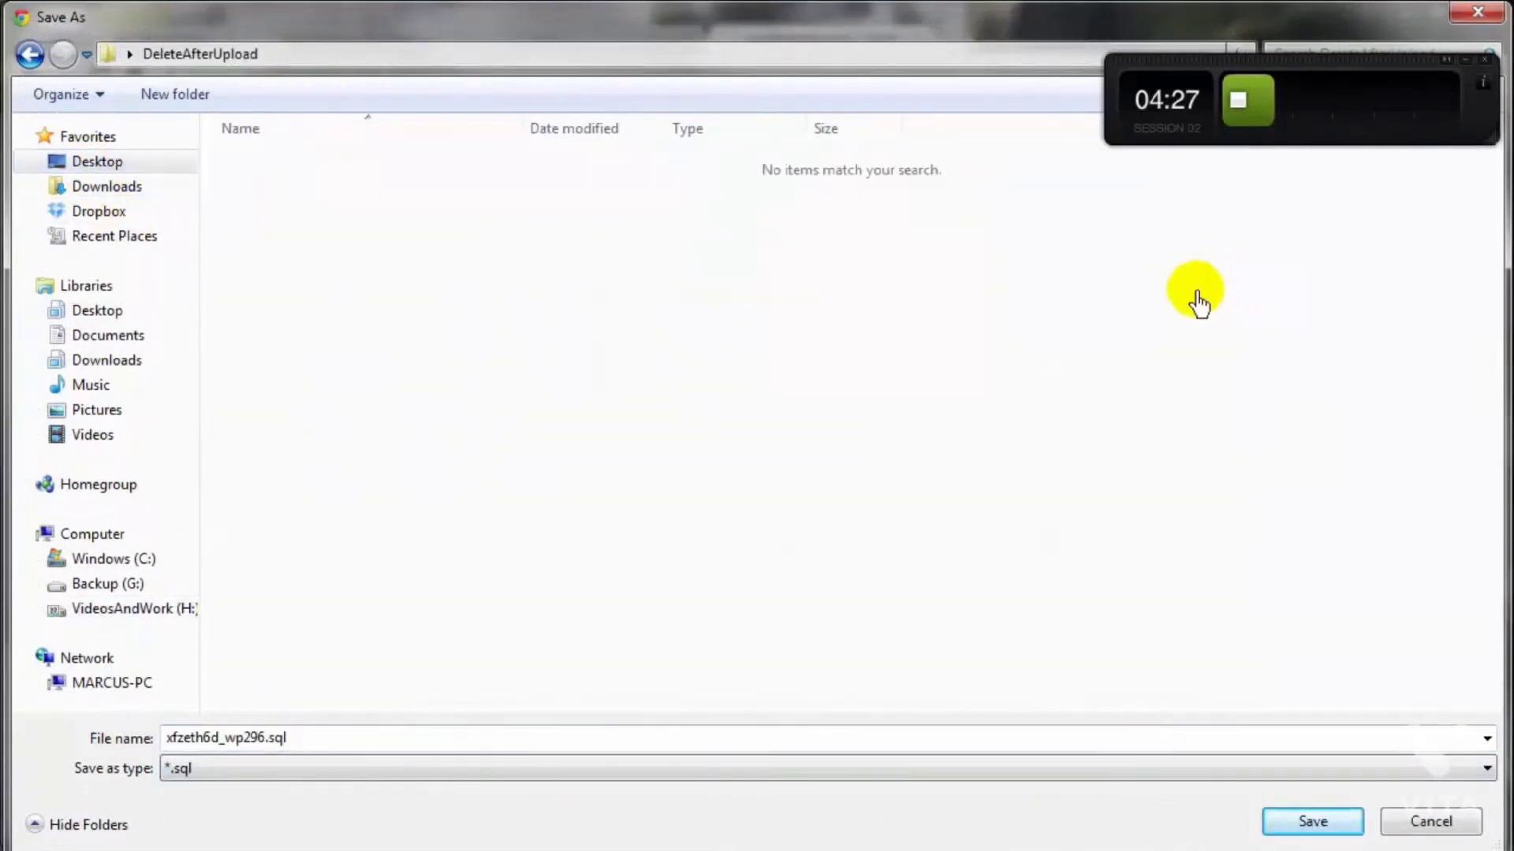
left_click(198, 747)
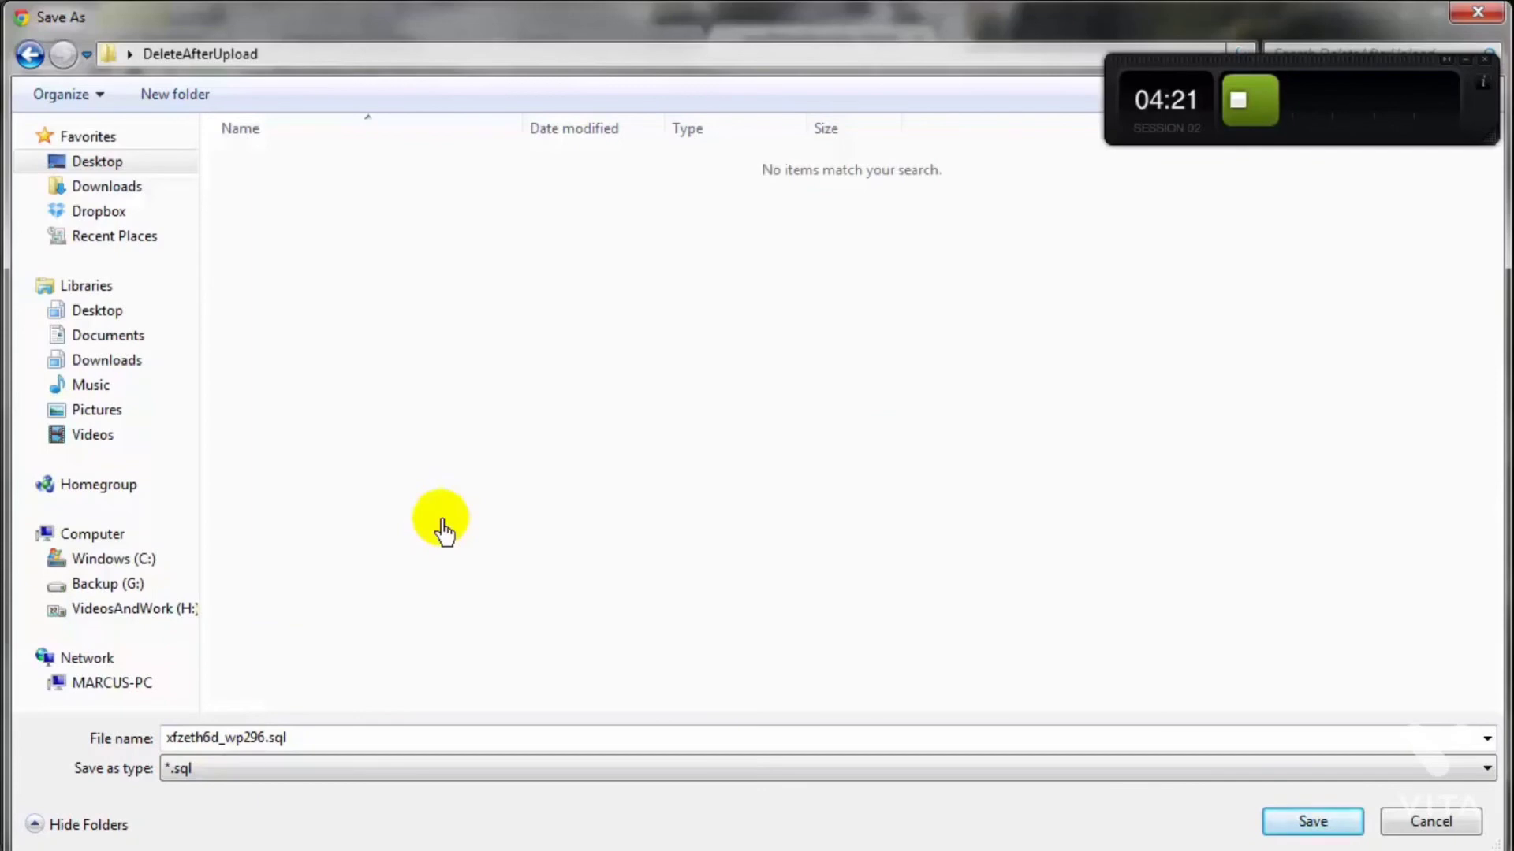
left_click(1312, 822)
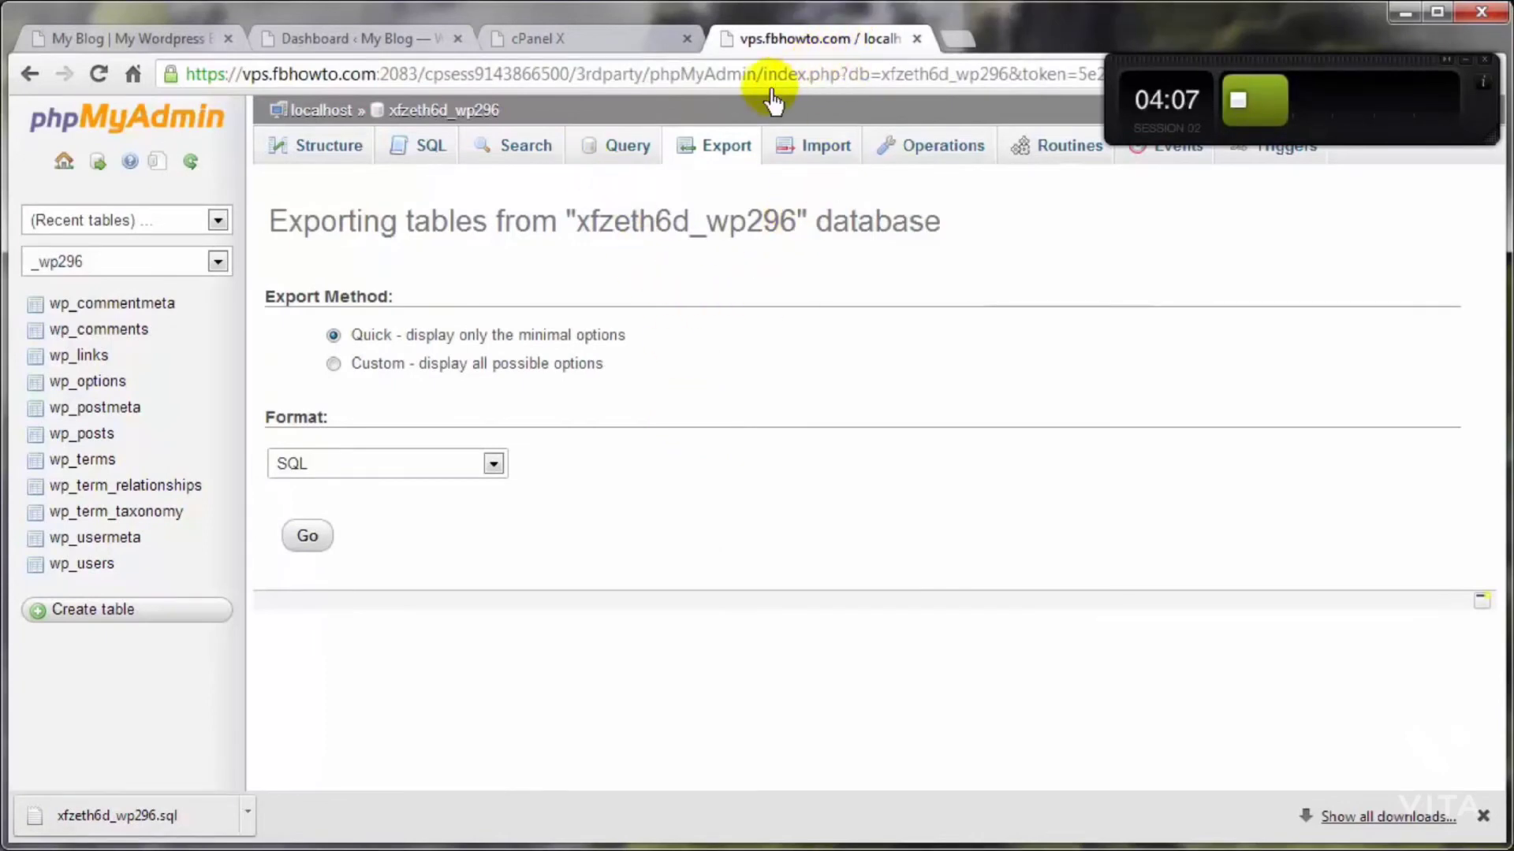
Step: Return to cPanel and open the public_html folder in the File Manager
left_click(406, 112)
left_click(575, 39)
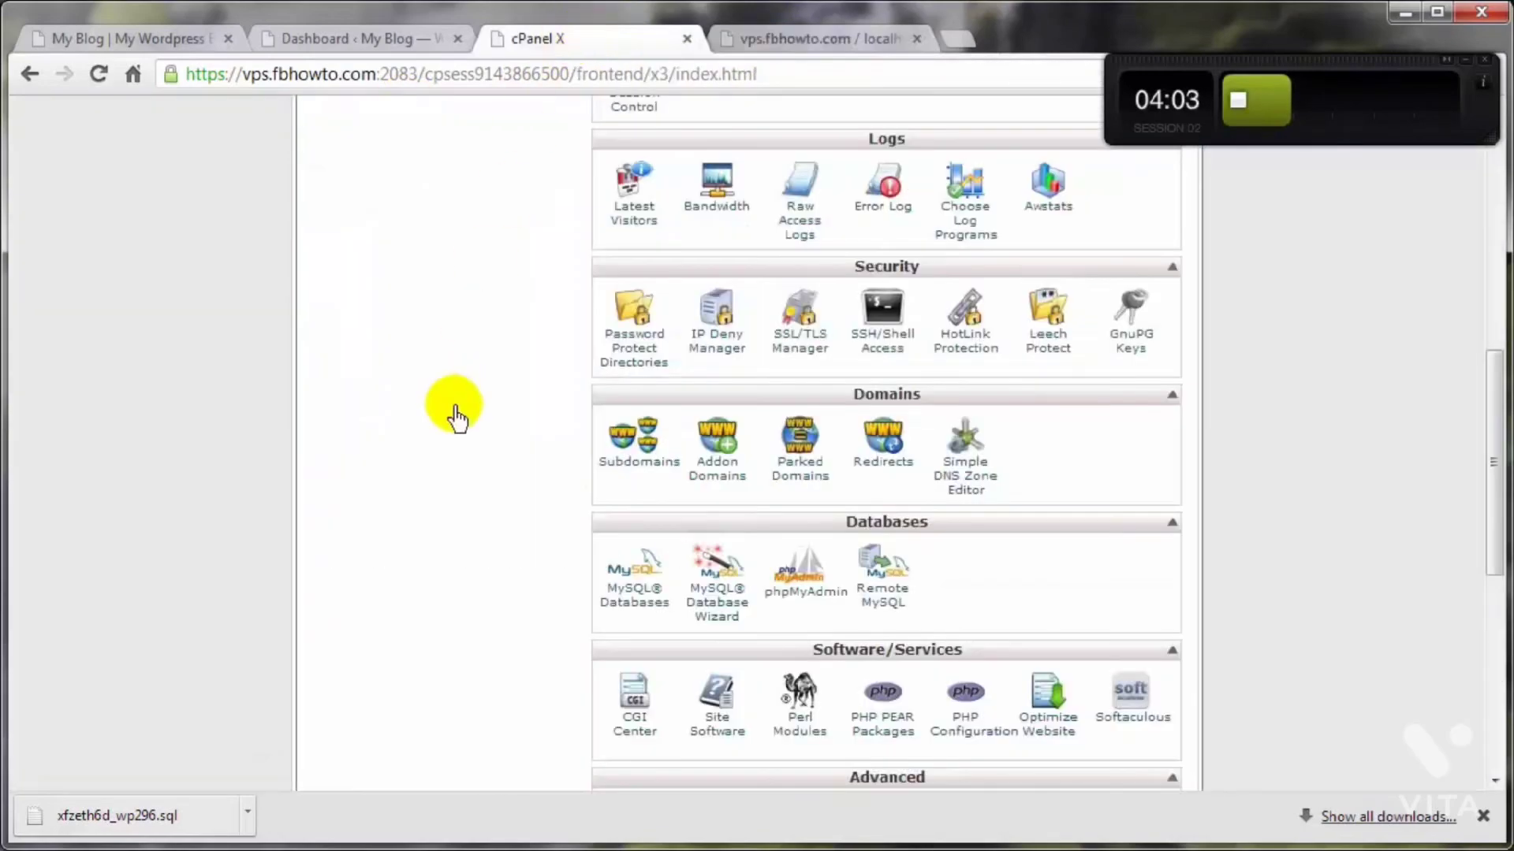
scroll(457, 499, "up", 10)
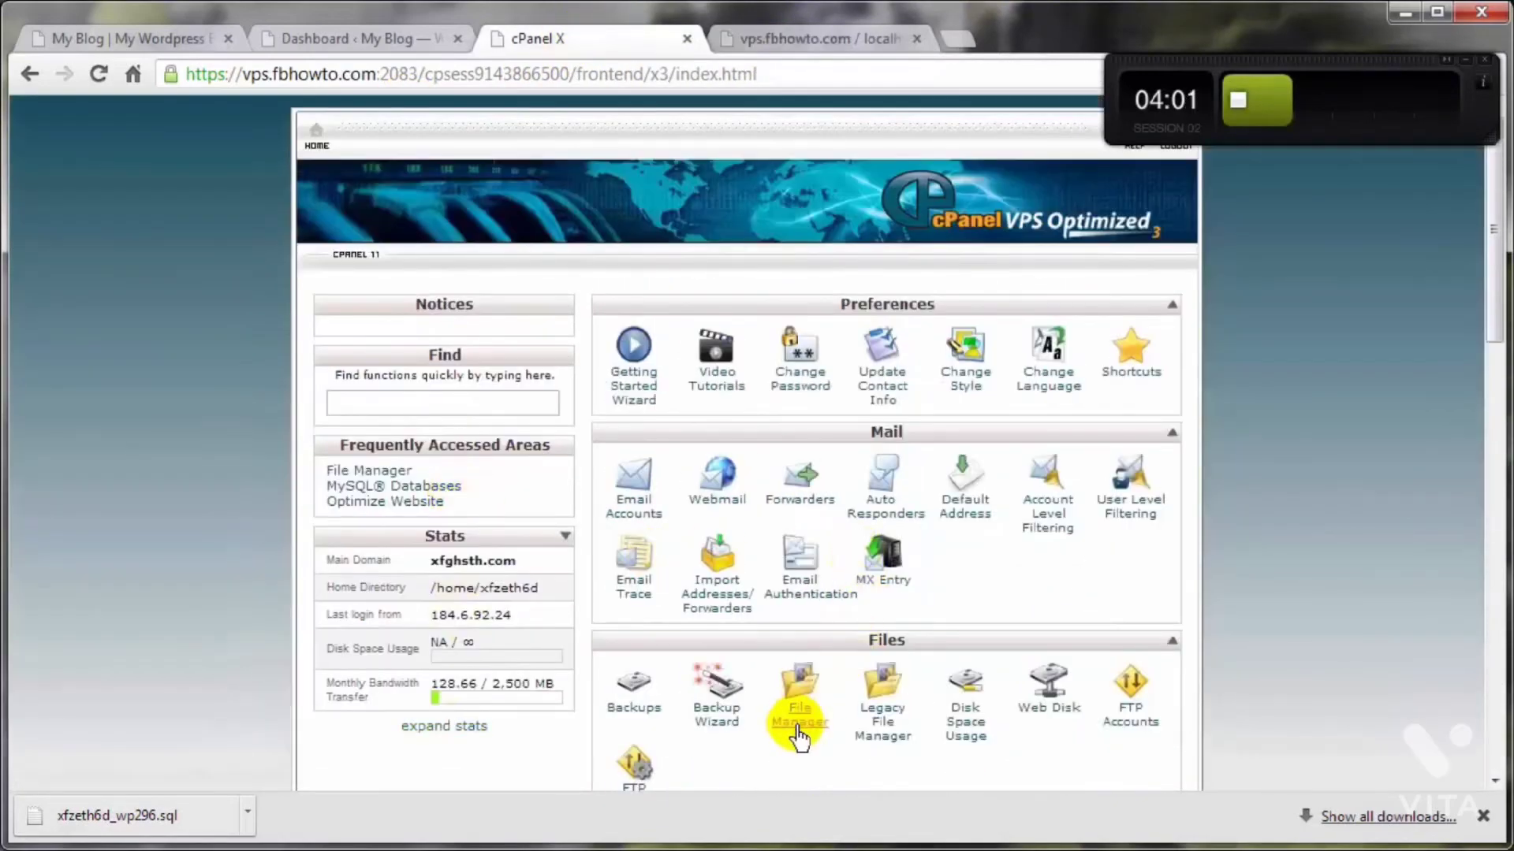
left_click(776, 704)
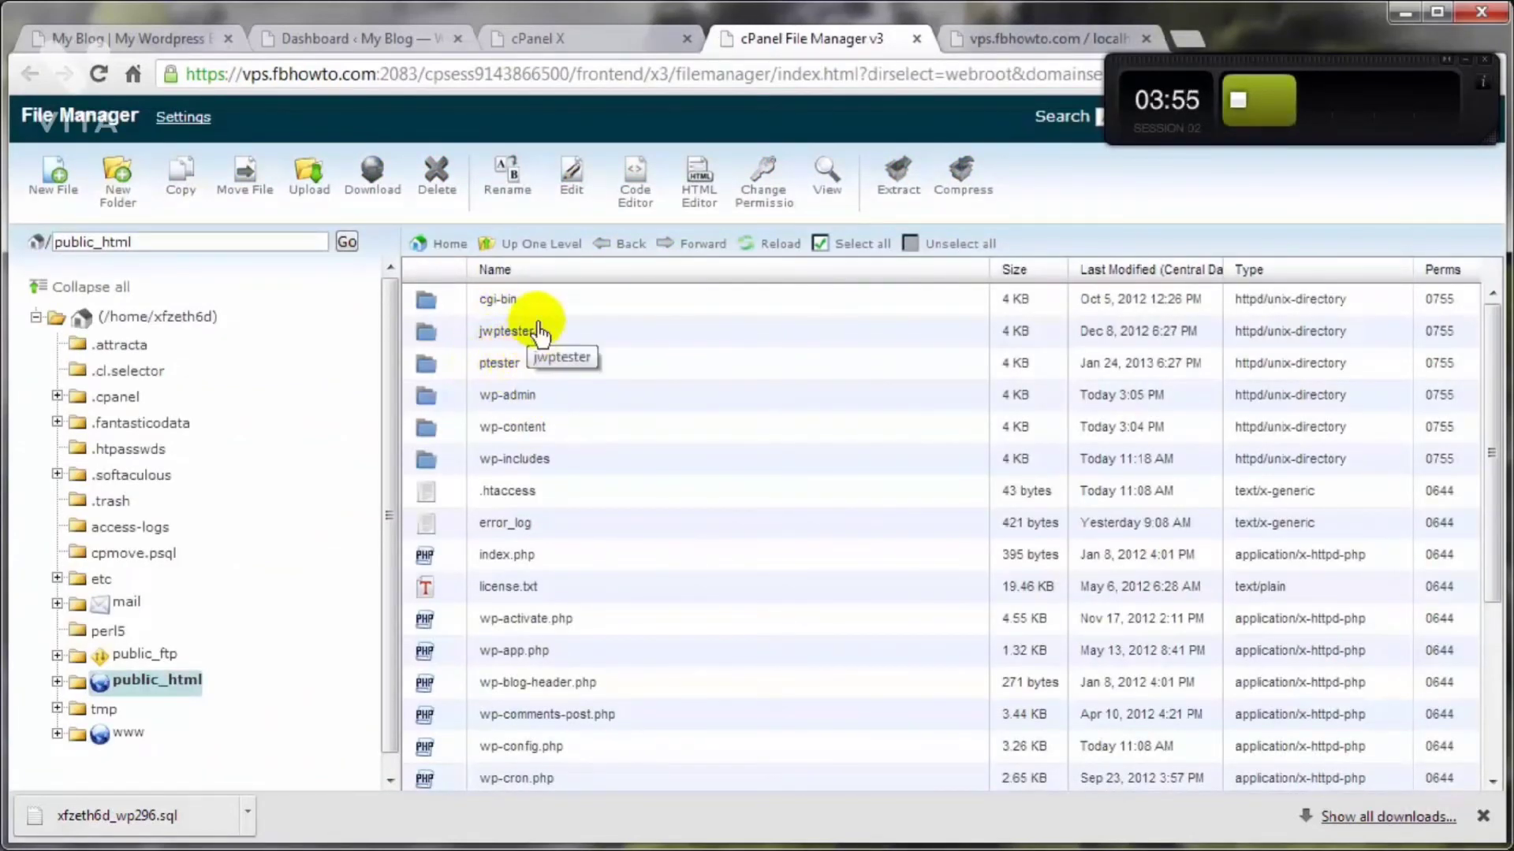
Step: Compress everything from the wp-admin folder through xmlrpc.php into /public_html/03-23-2013.zip and close the compression results
left_click(455, 407)
scroll(449, 418, "down", 3)
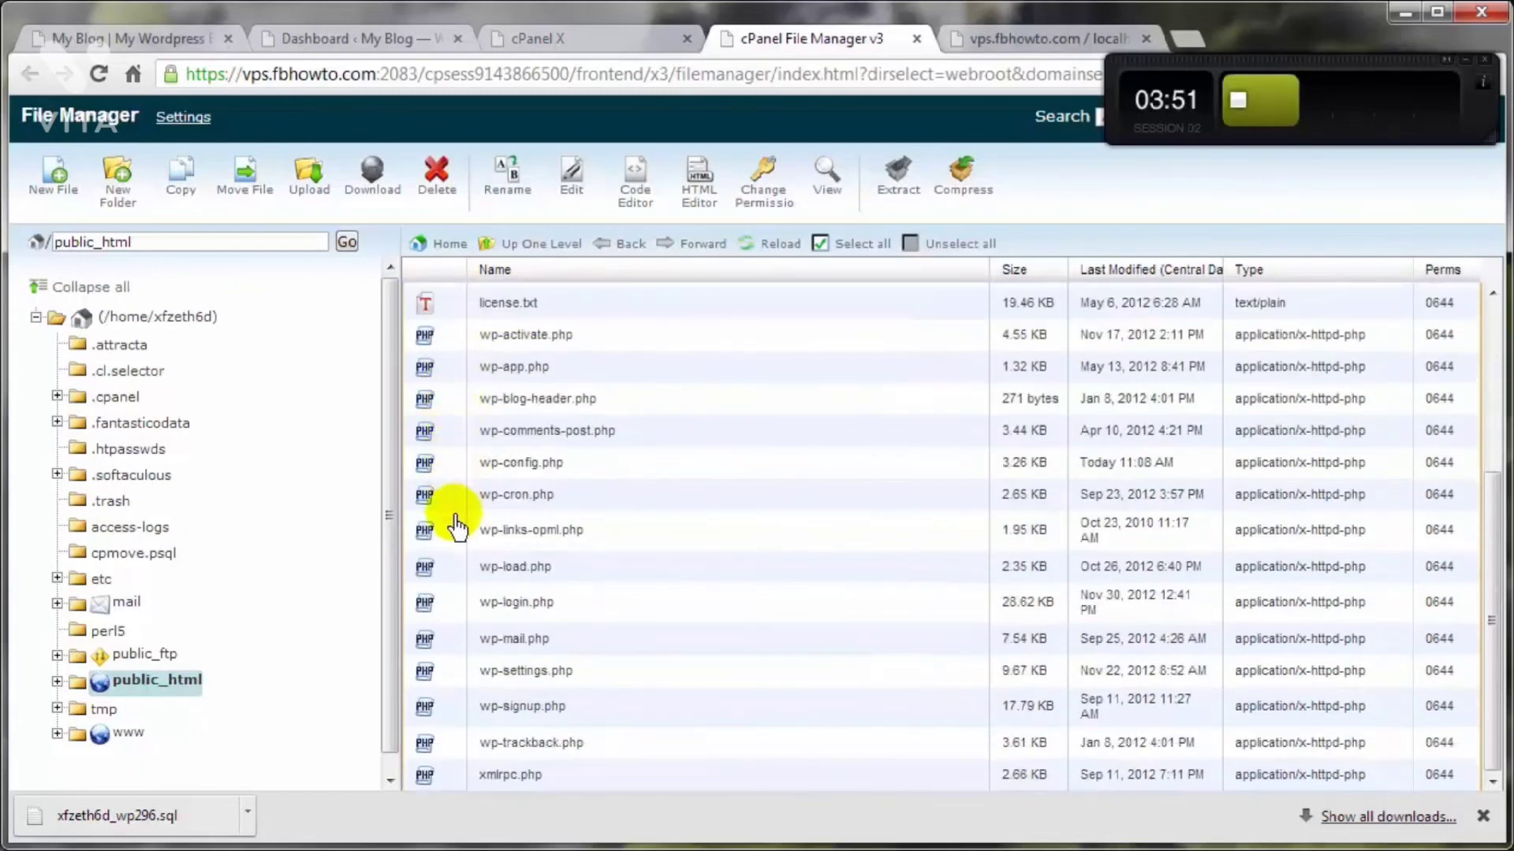
left_click(452, 780, "shift")
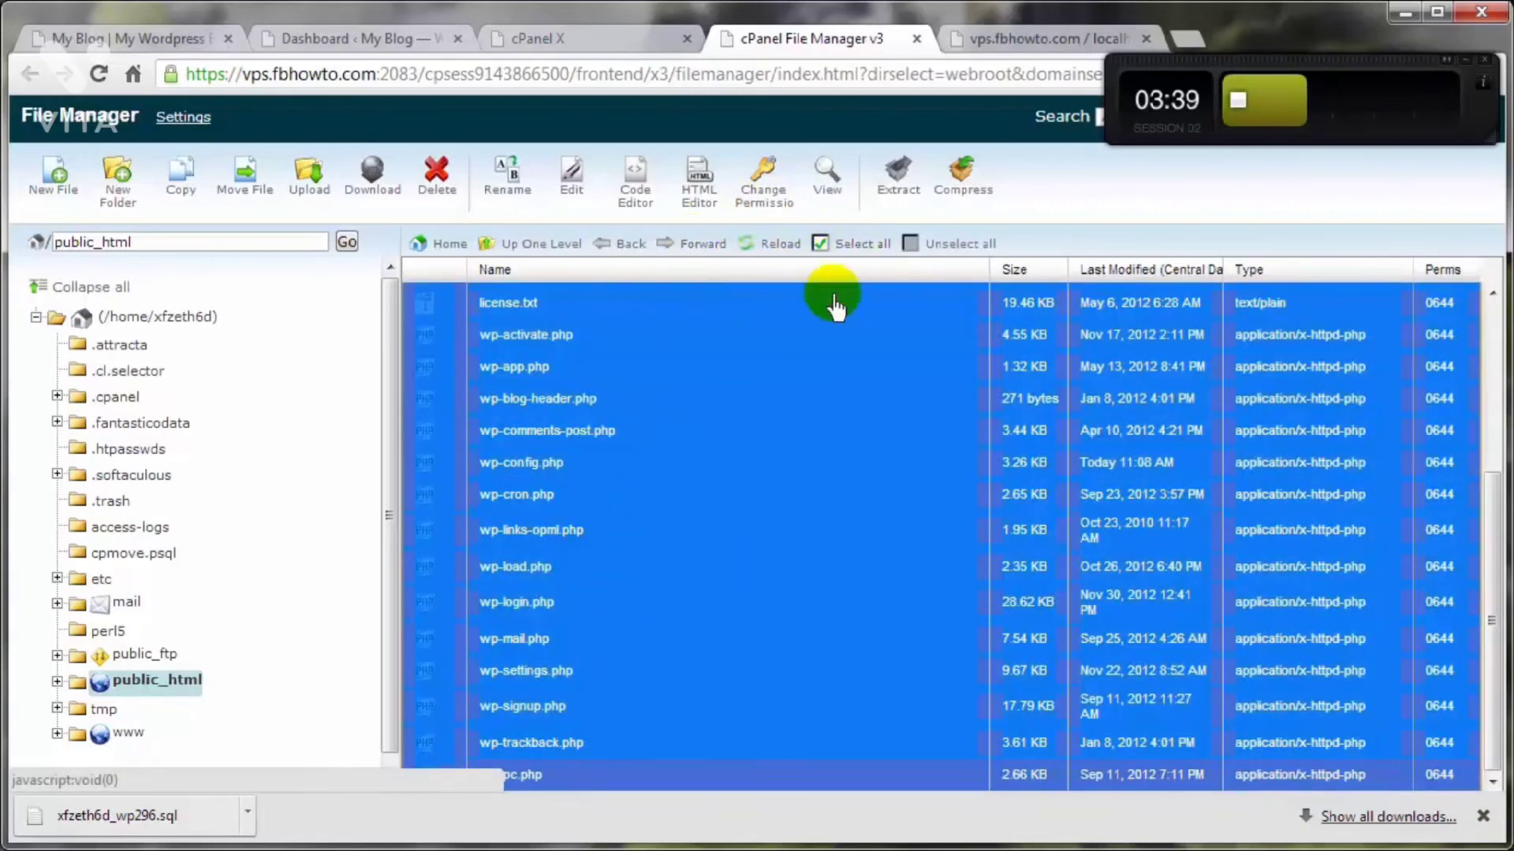
left_click(955, 183)
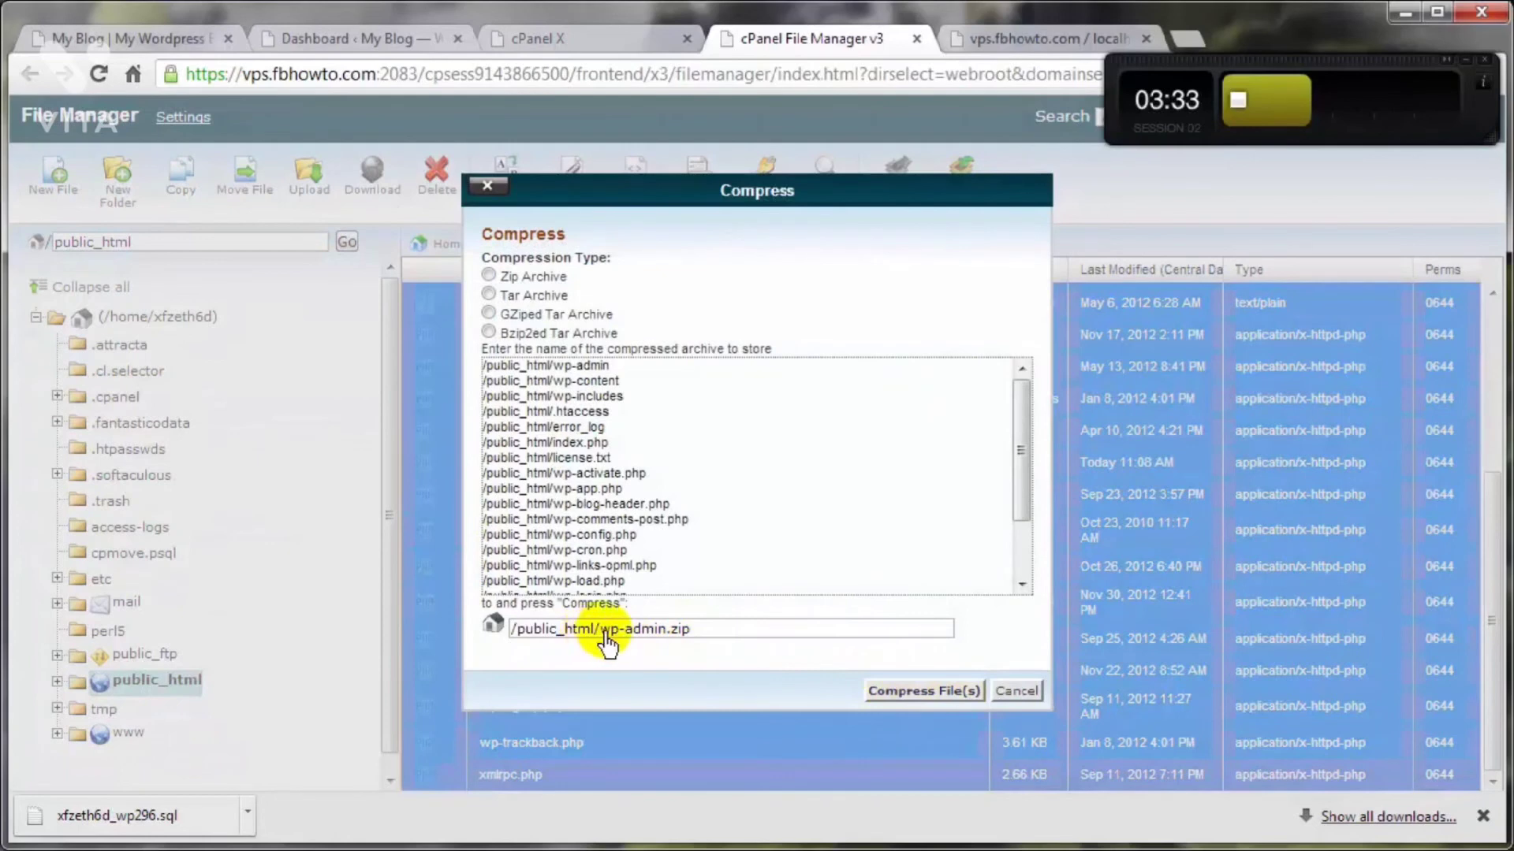
left_click(605, 631)
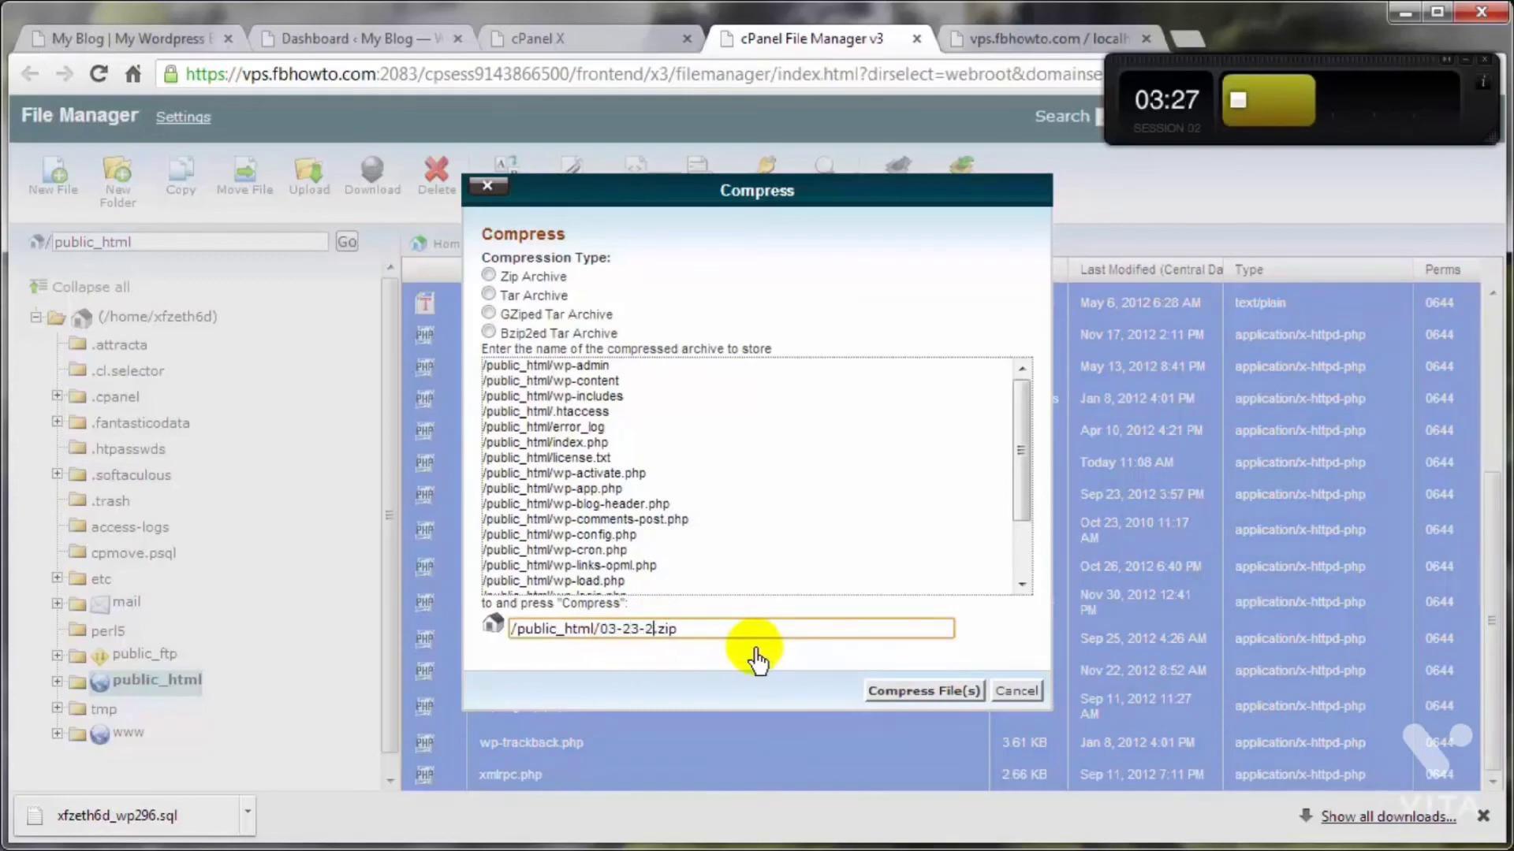
left_click(919, 692)
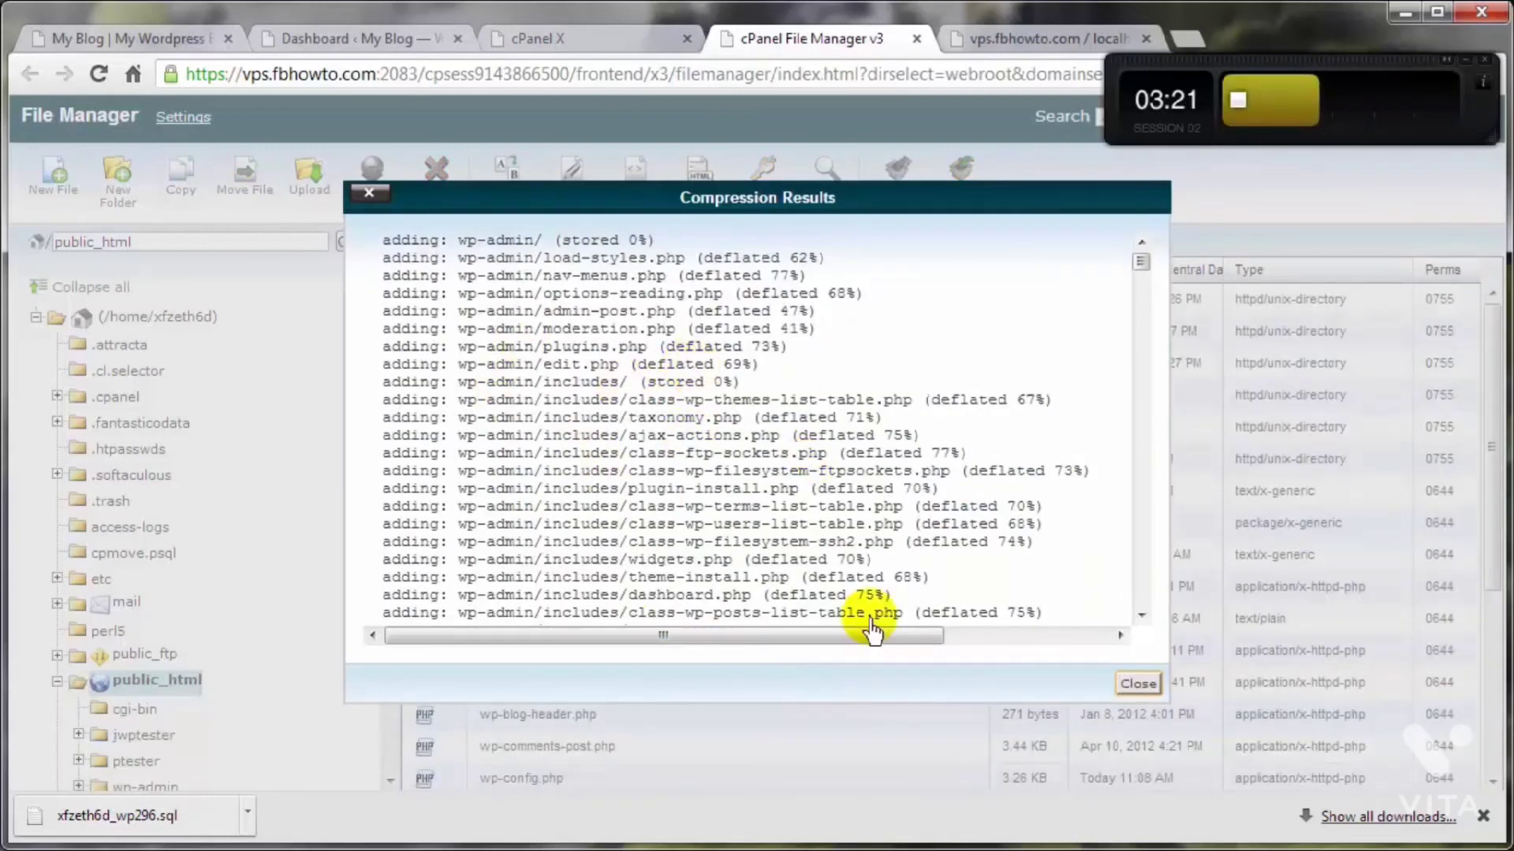
left_click(1138, 684)
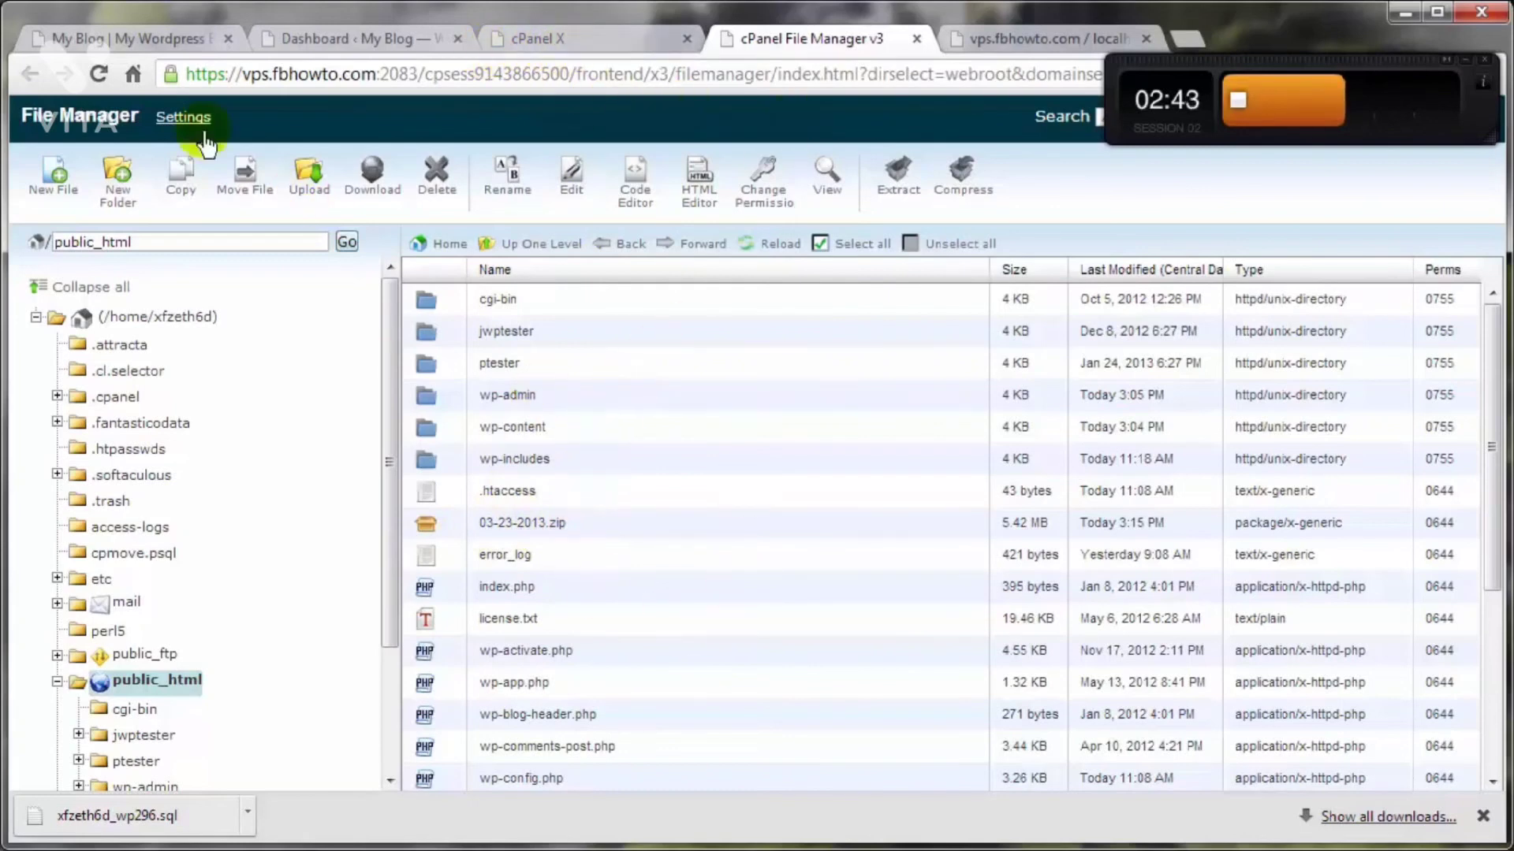
Step: Look over the blog's front page, the WordPress dashboard and the cPanel home page
left_click(155, 39)
left_click(345, 52)
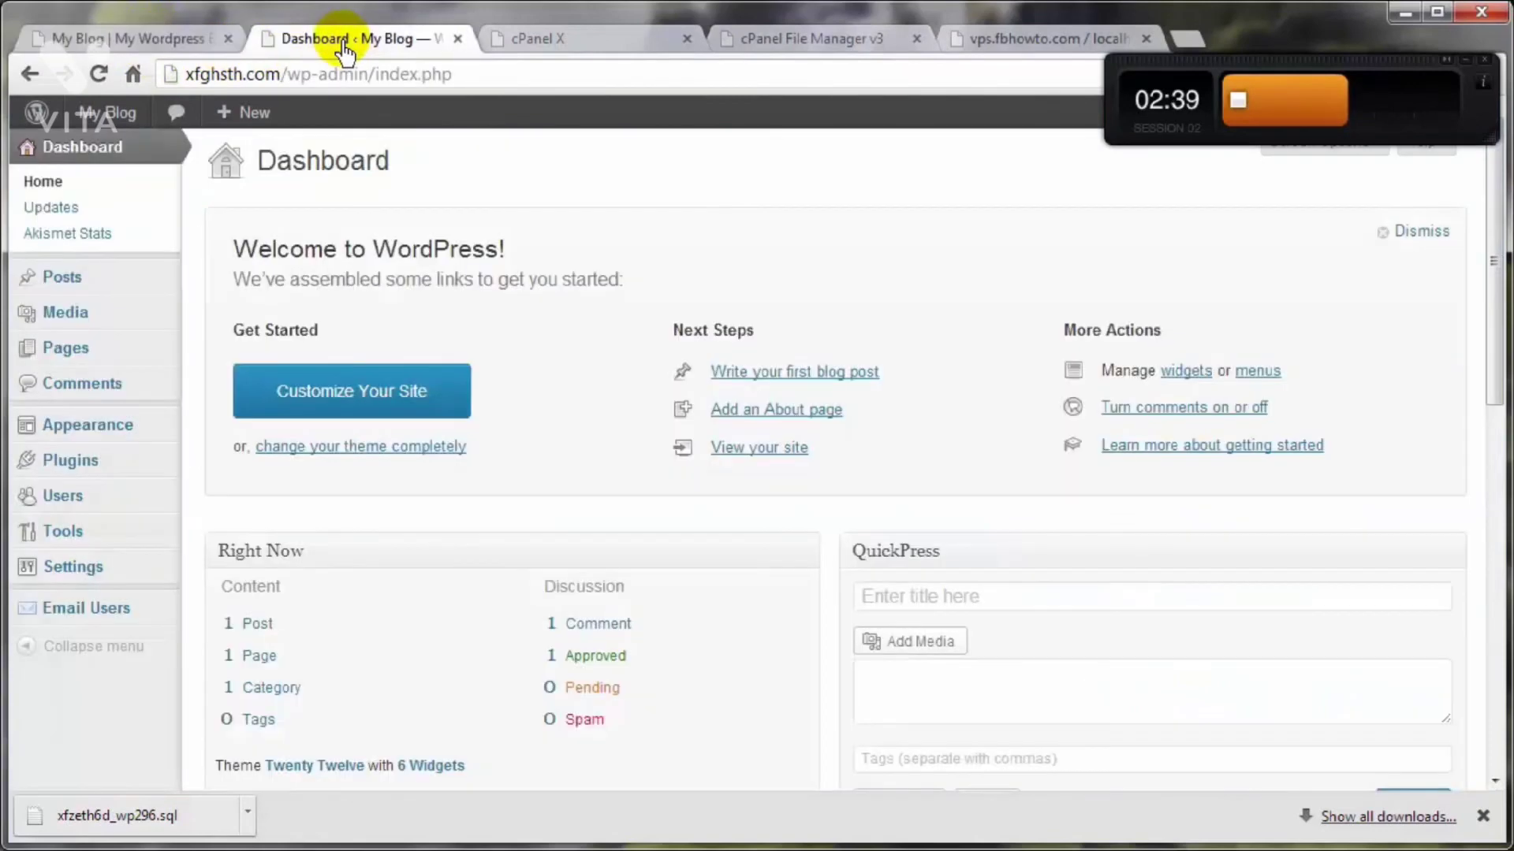
left_click(579, 52)
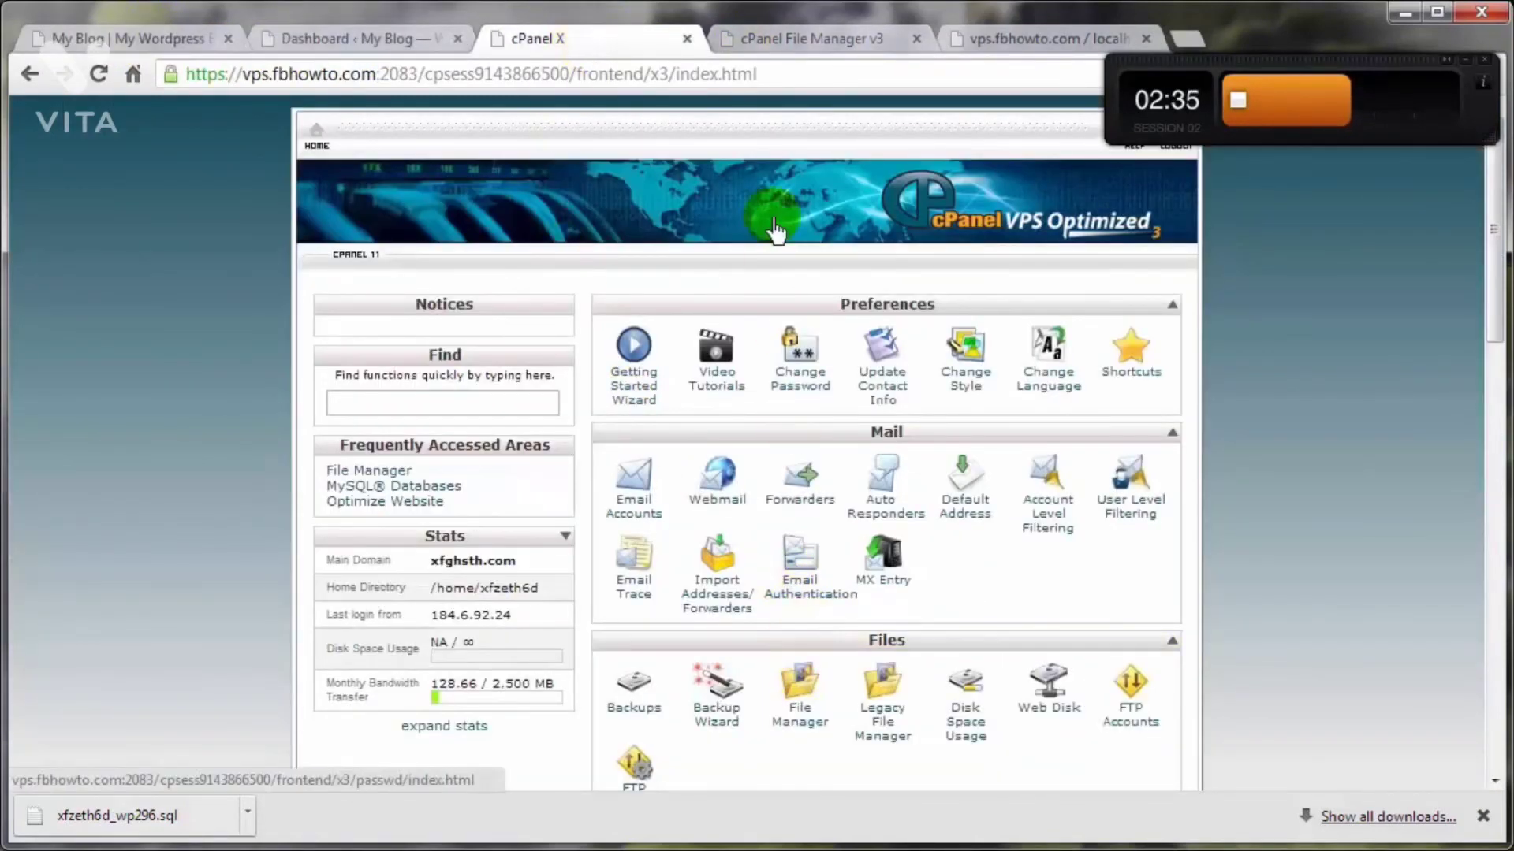
Step: Open wp-config.php from public_html in the File Manager's Code Editor with utf-8 encoding
left_click(777, 39)
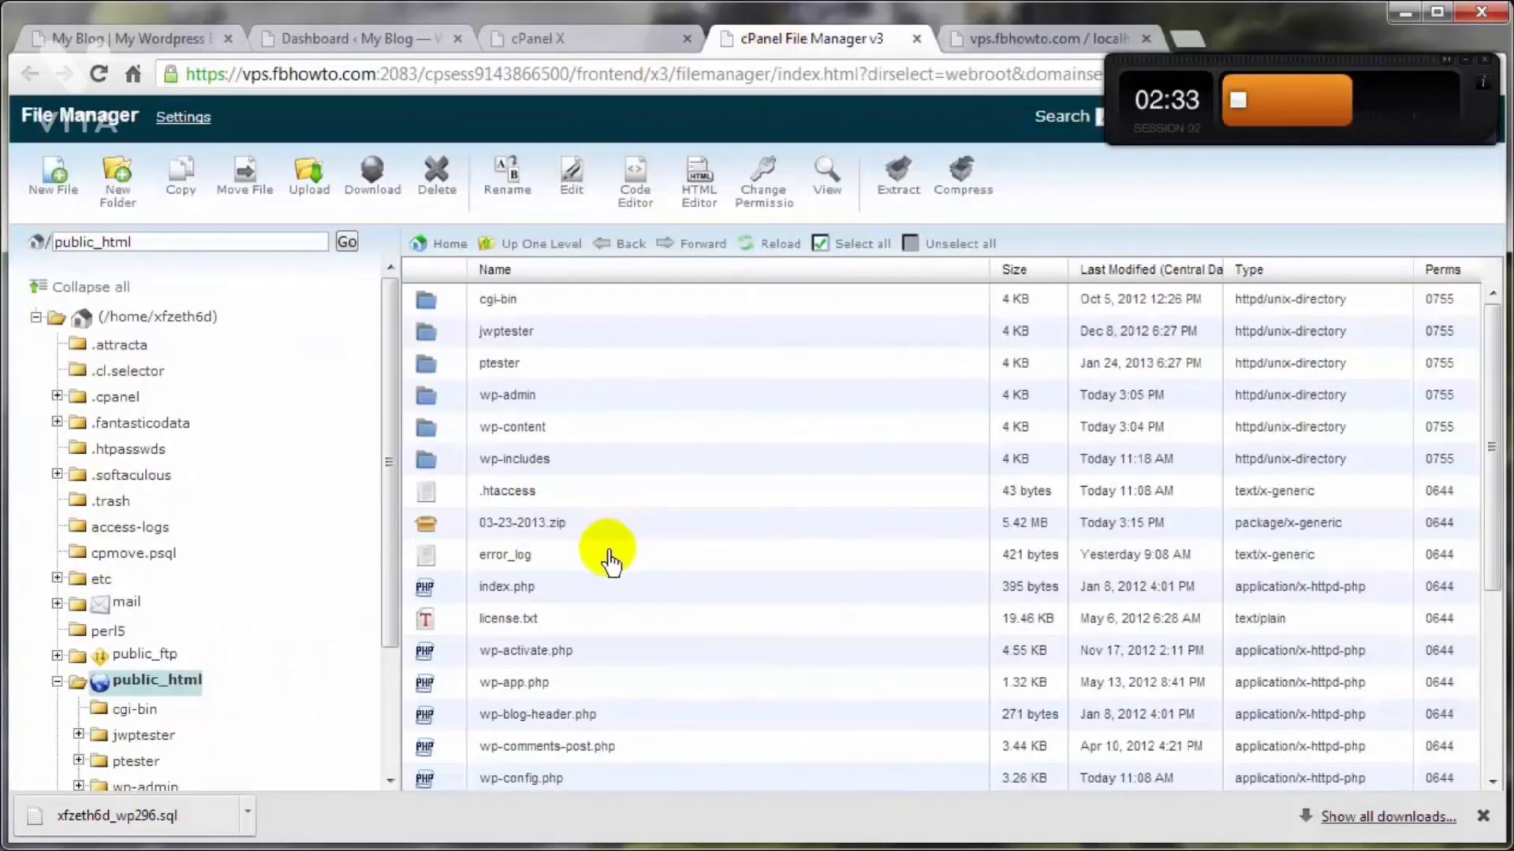
scroll(610, 562, "down", 3)
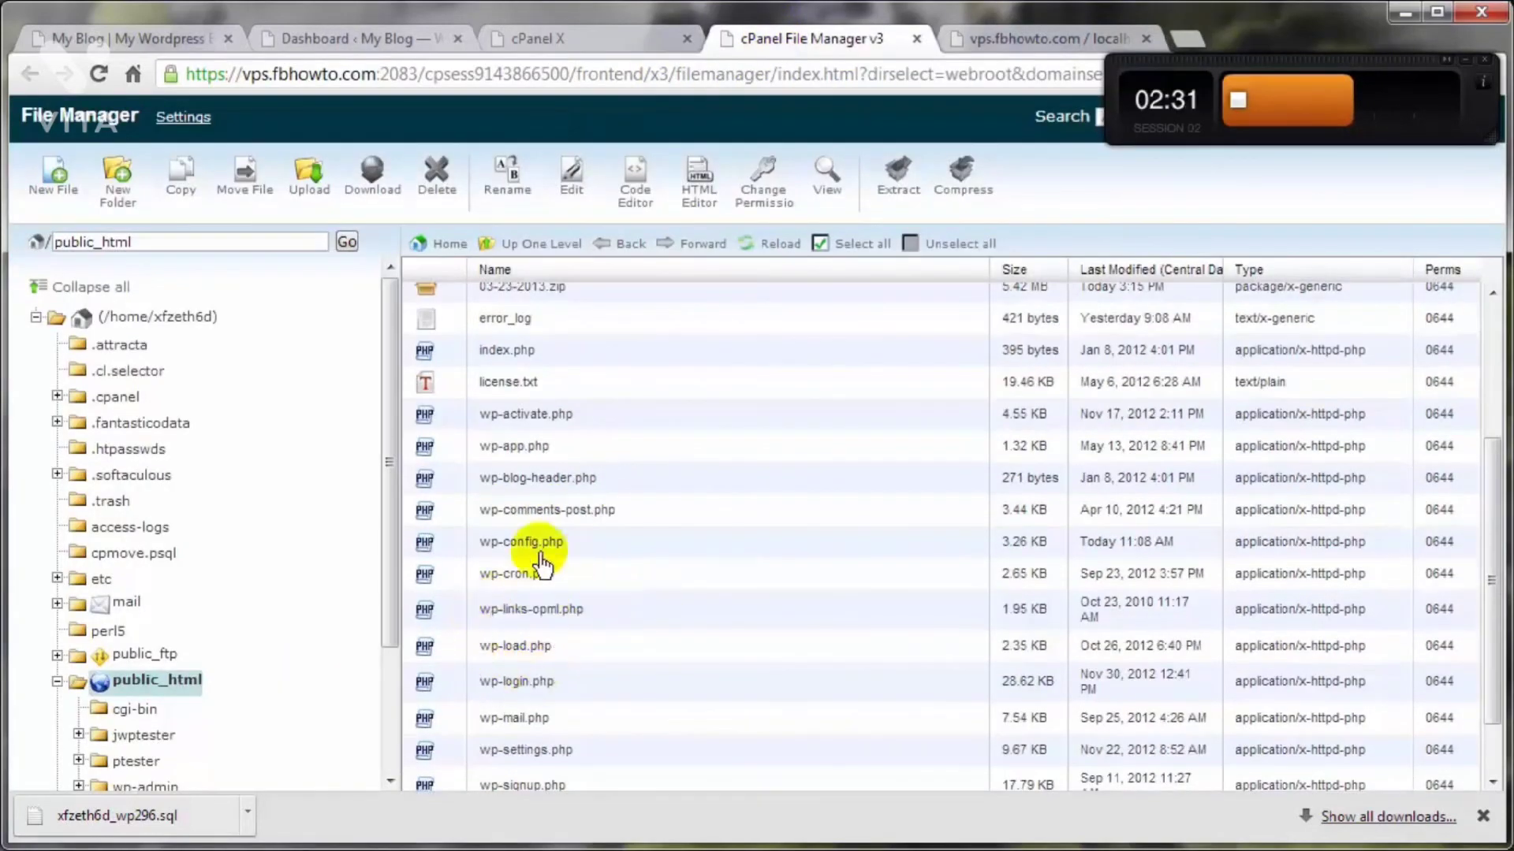
left_click(455, 552)
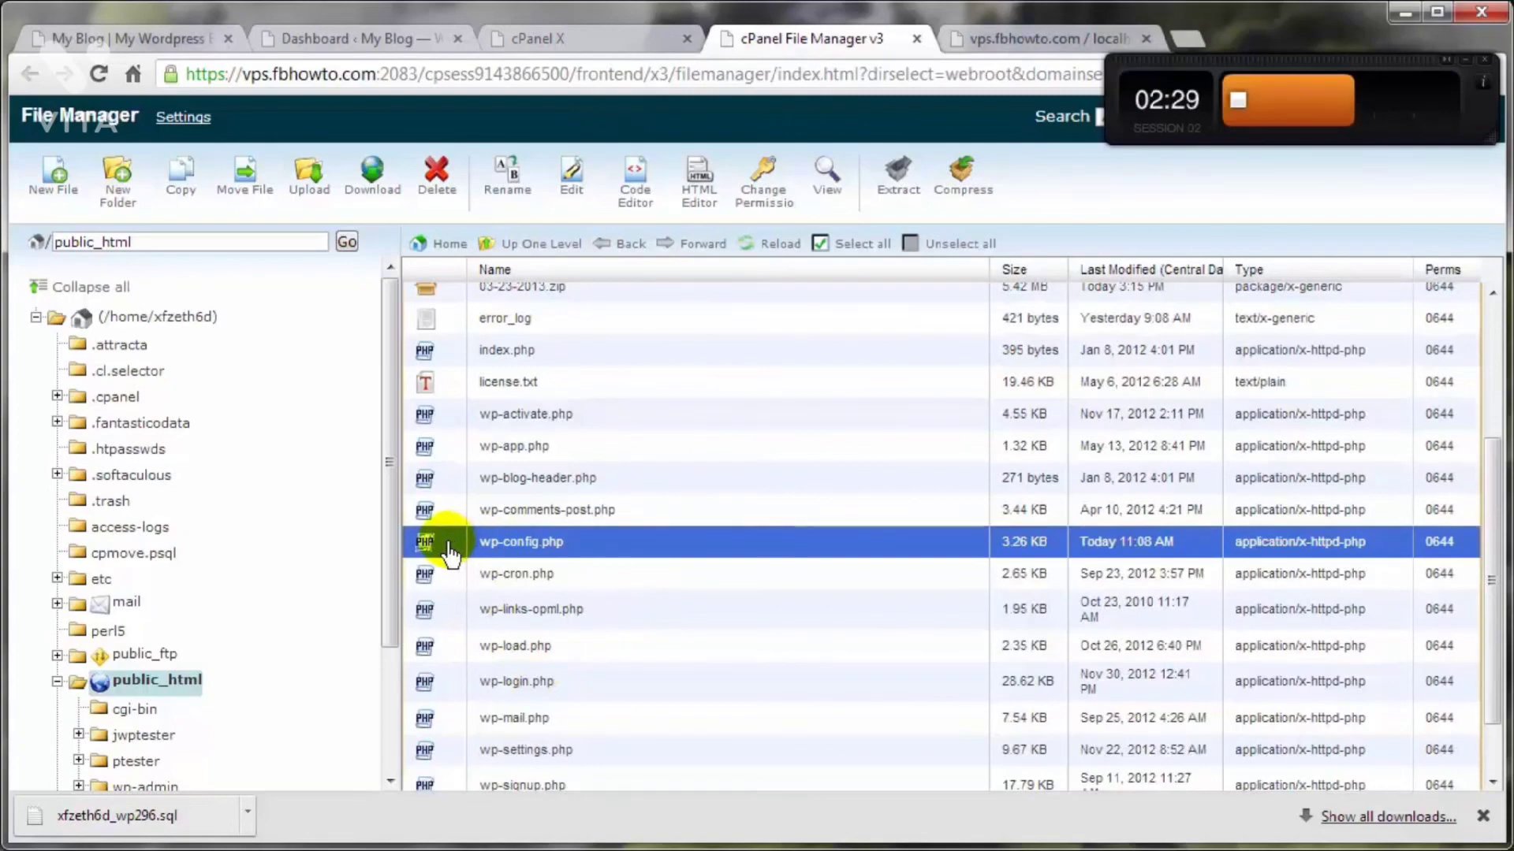
left_click(635, 183)
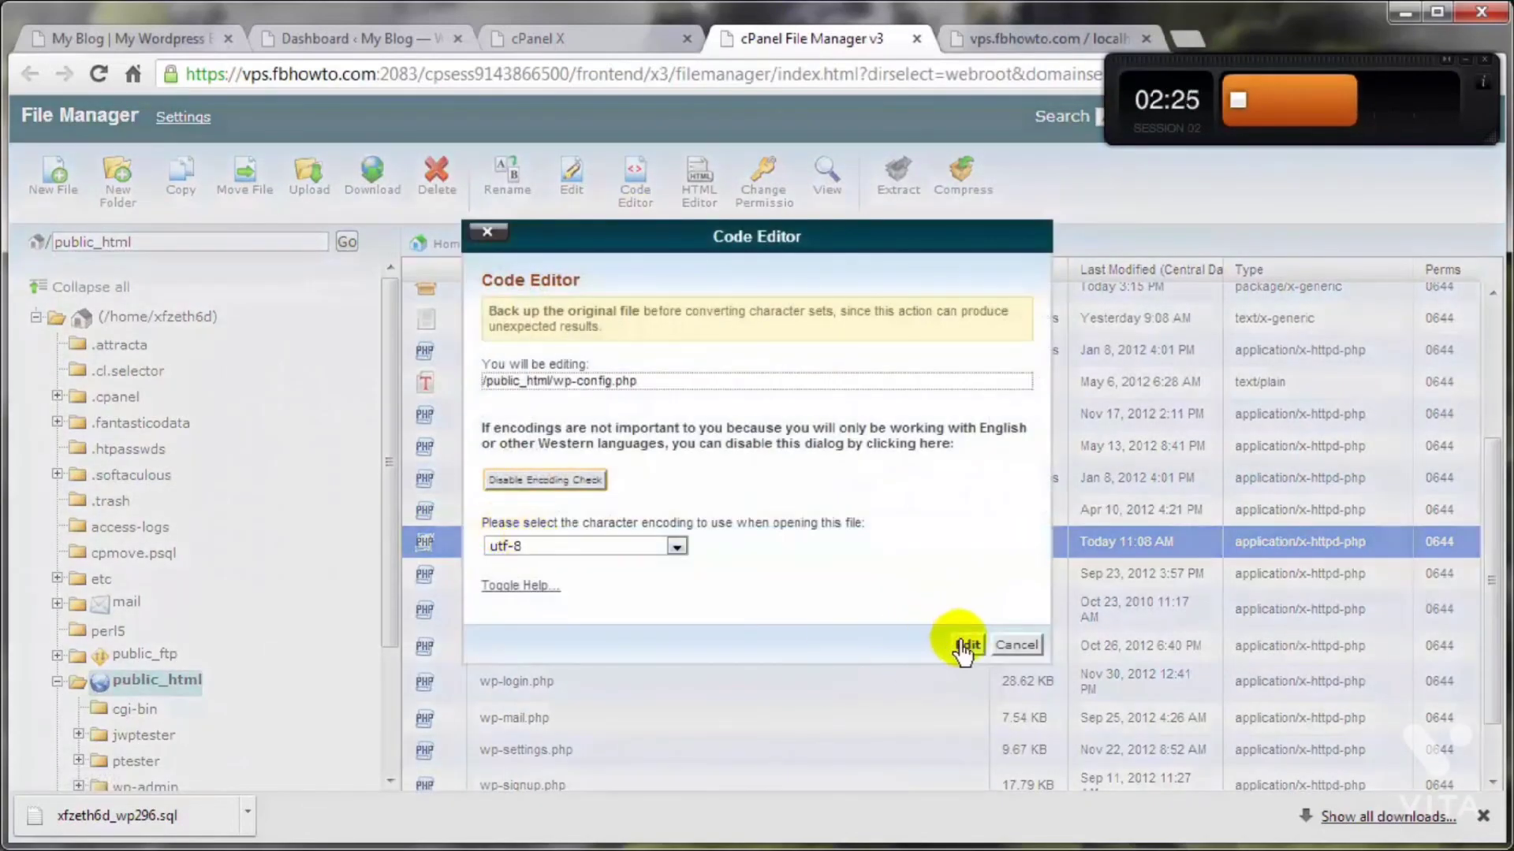
left_click(965, 643)
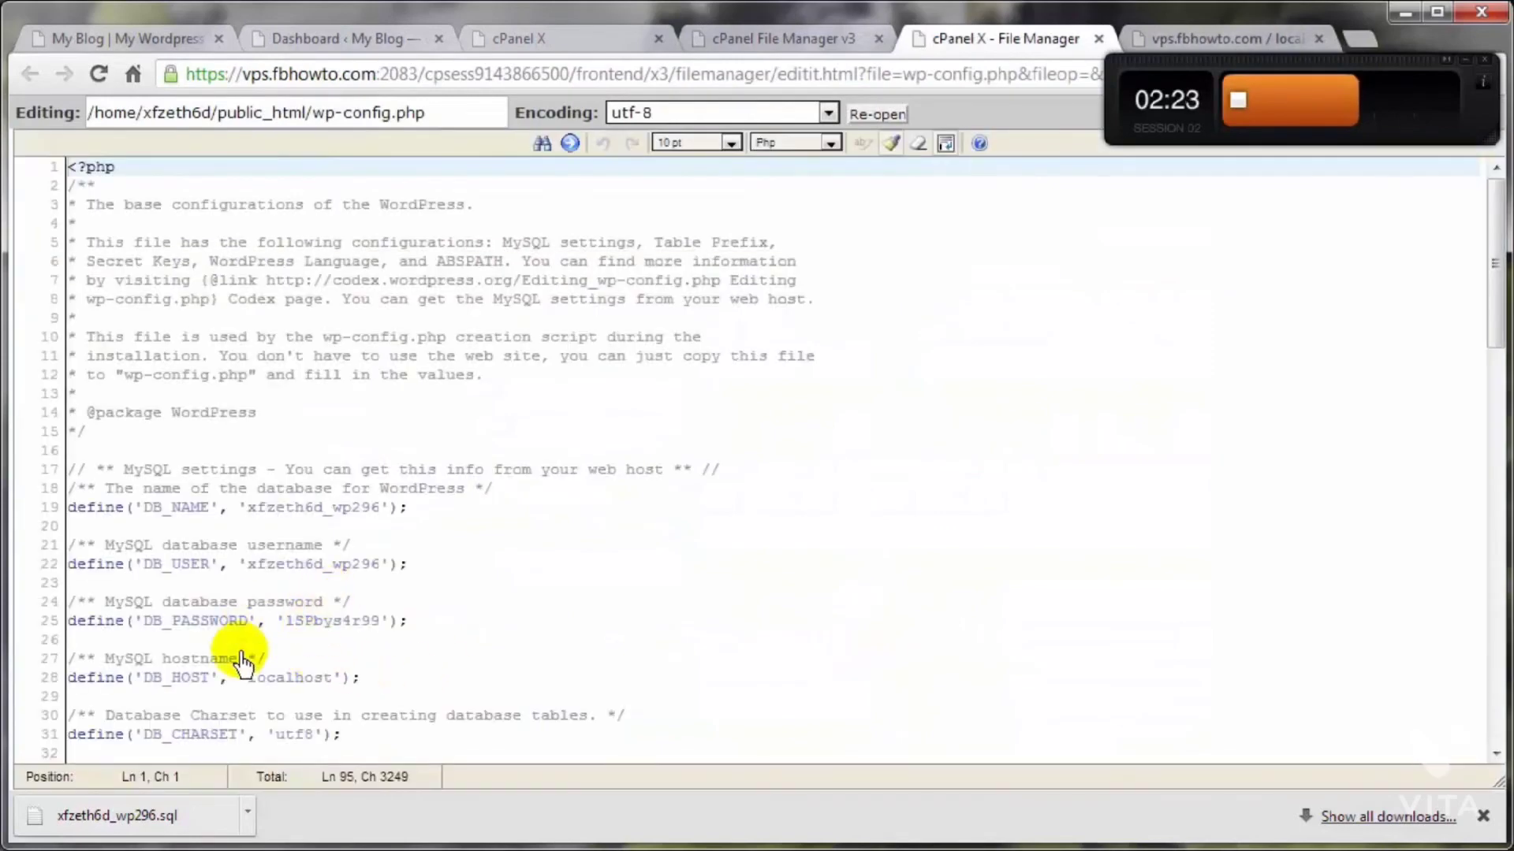
Step: Delete the DB_USER definition after "de" on line 22 of wp-config.php, save and close the file, and reload the blog's front page
left_click_drag(86, 565, 622, 568)
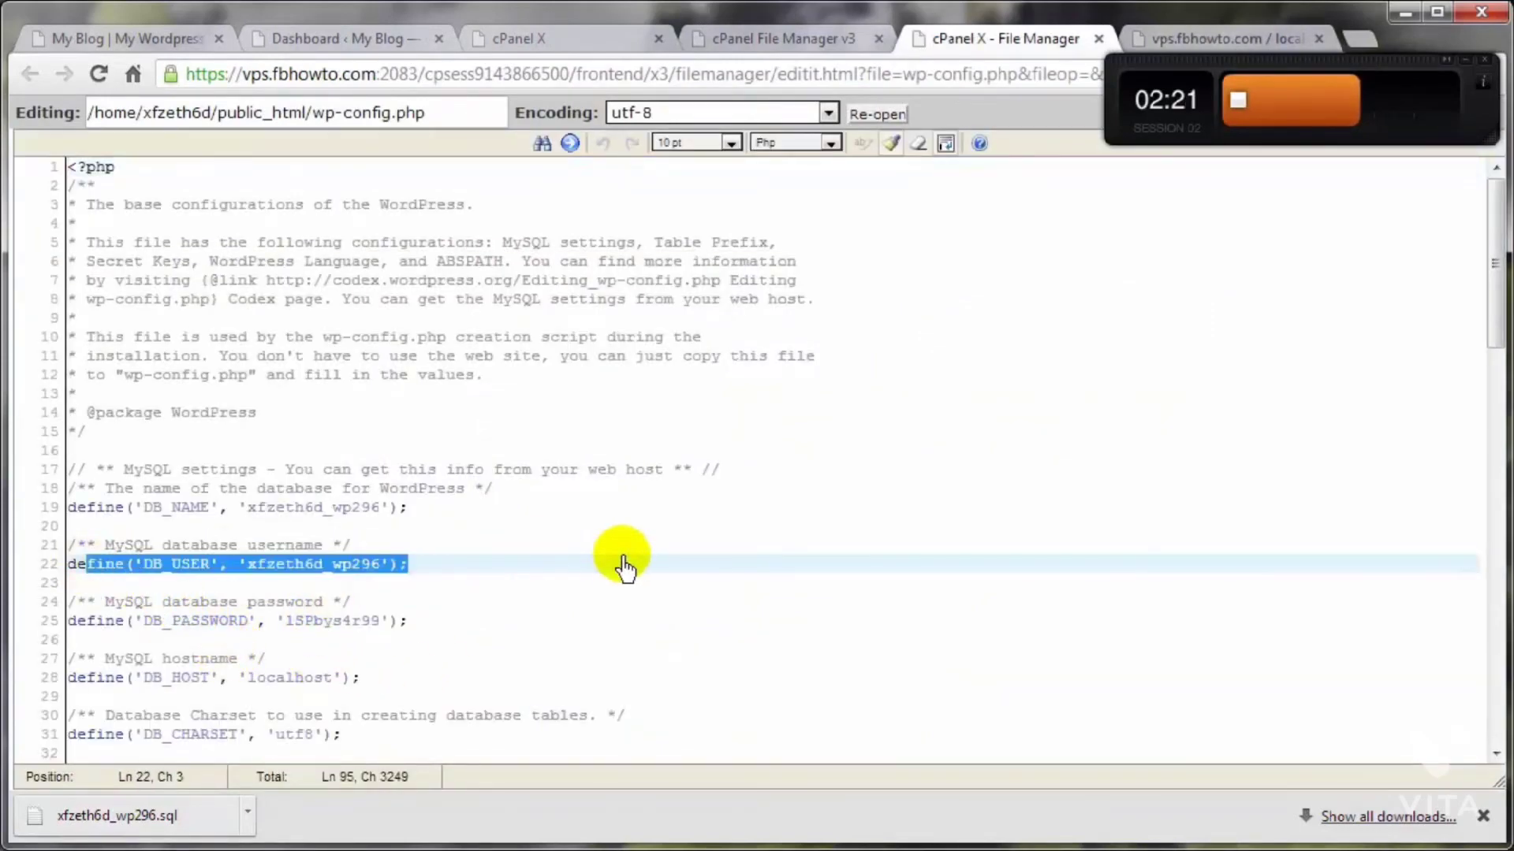
key("Delete")
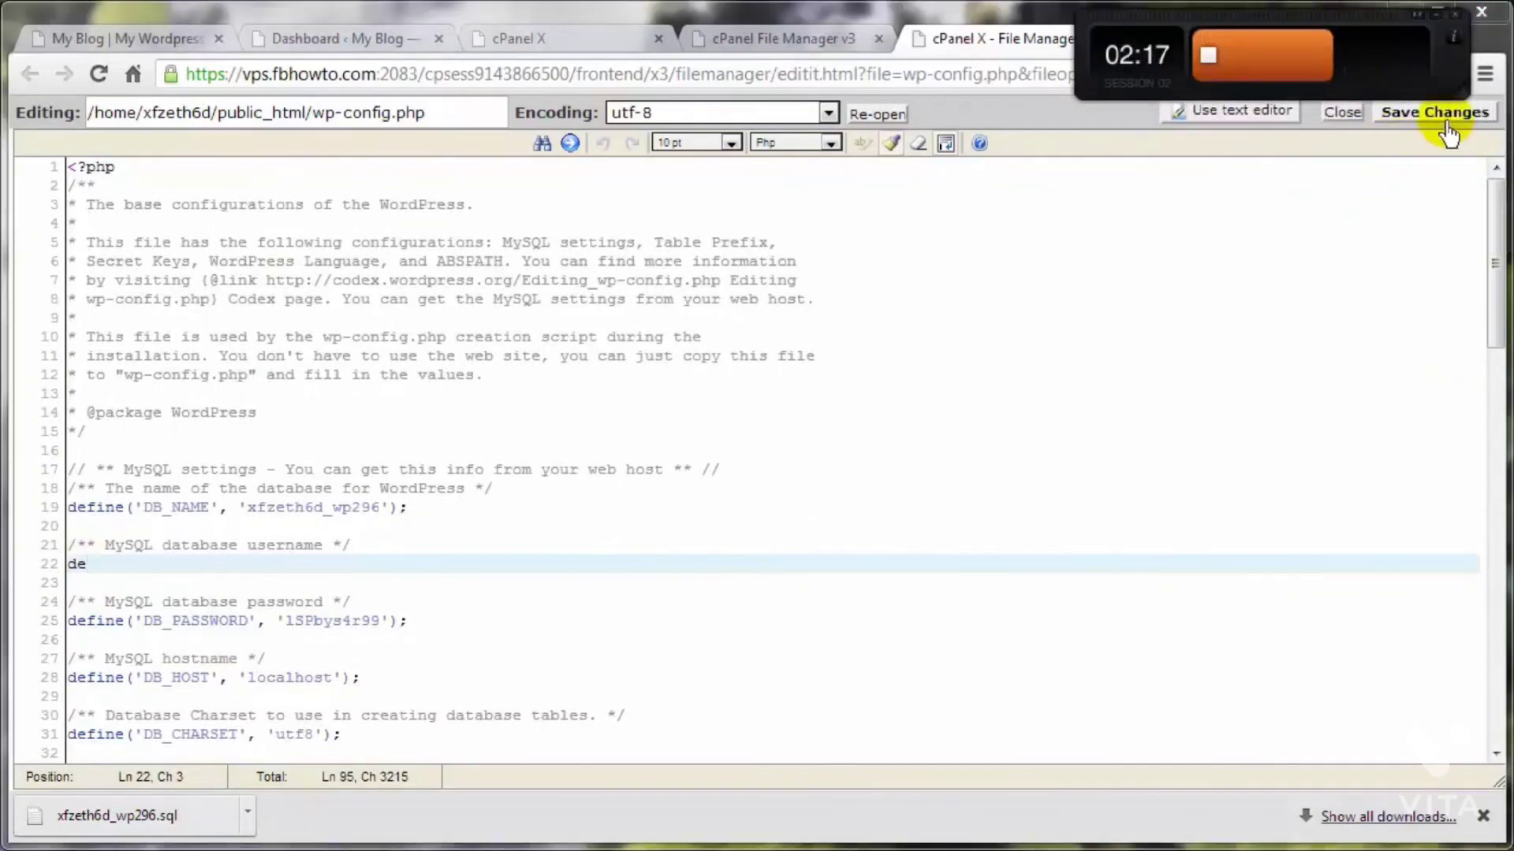
left_click(1448, 125)
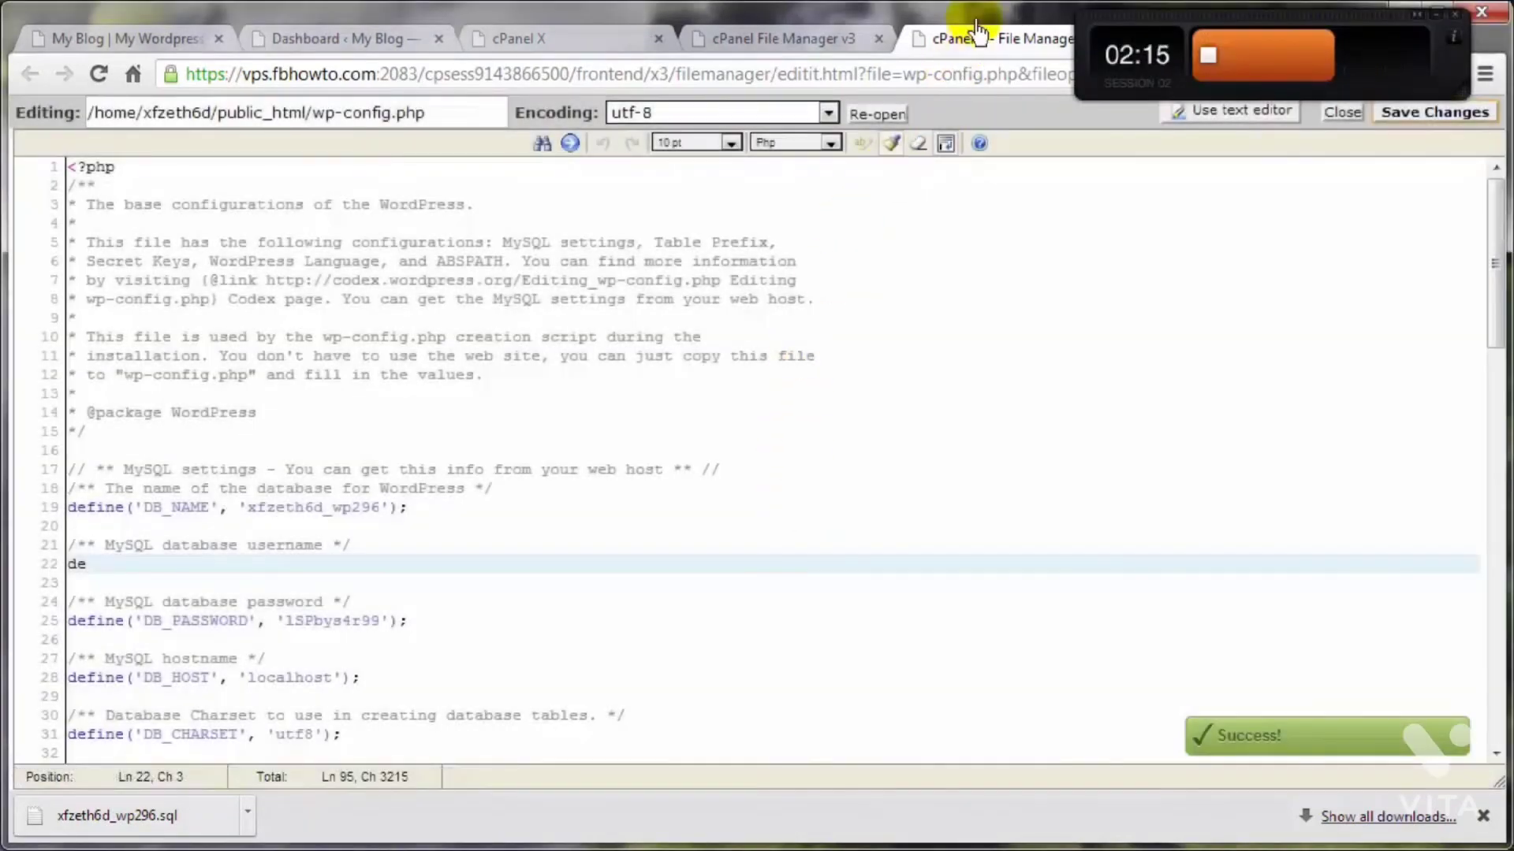
left_click(1097, 41)
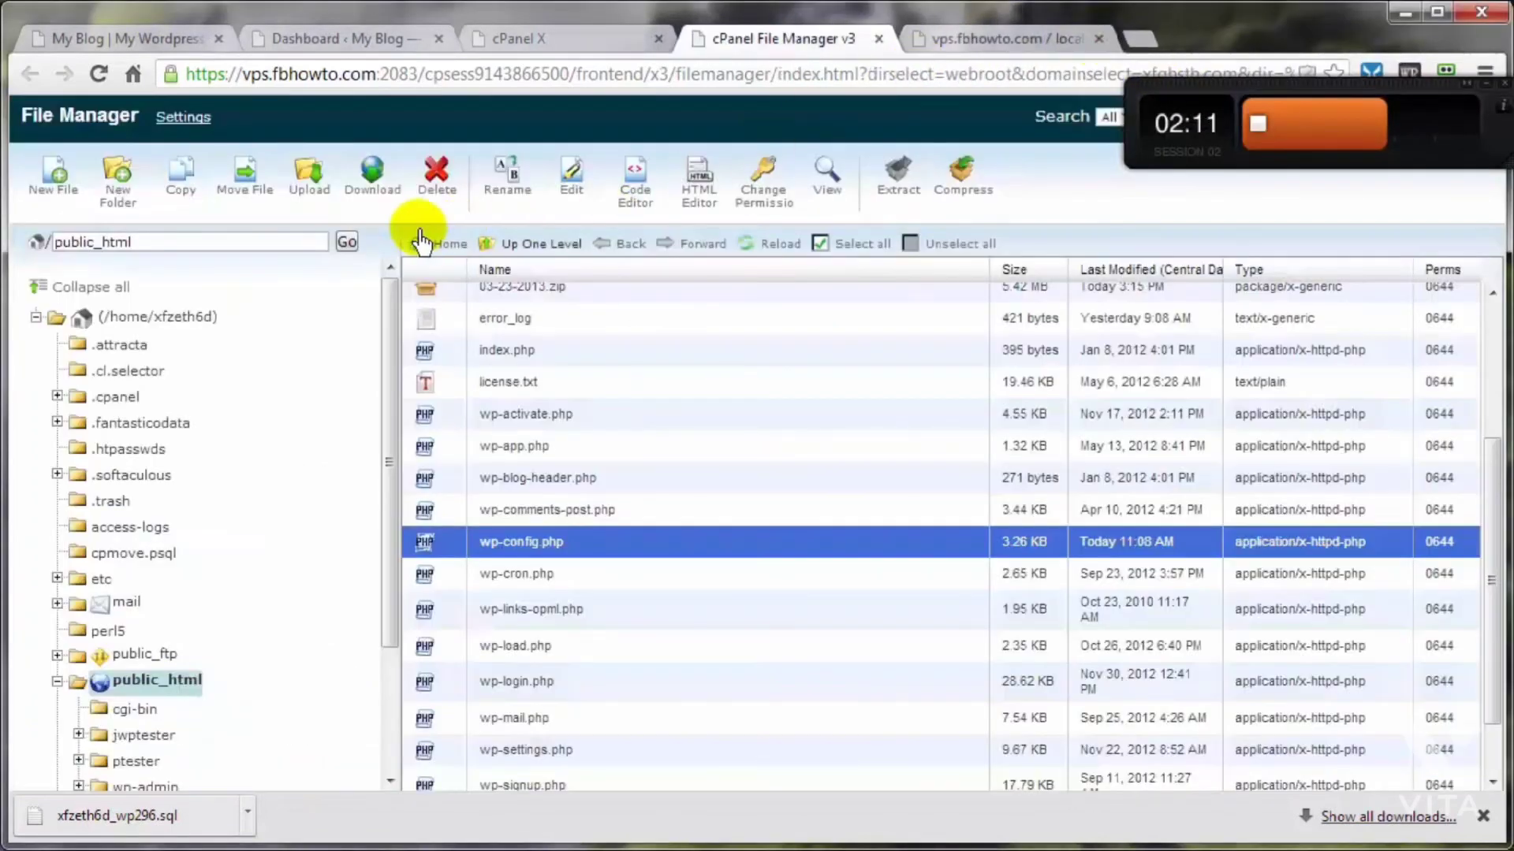
left_click(132, 43)
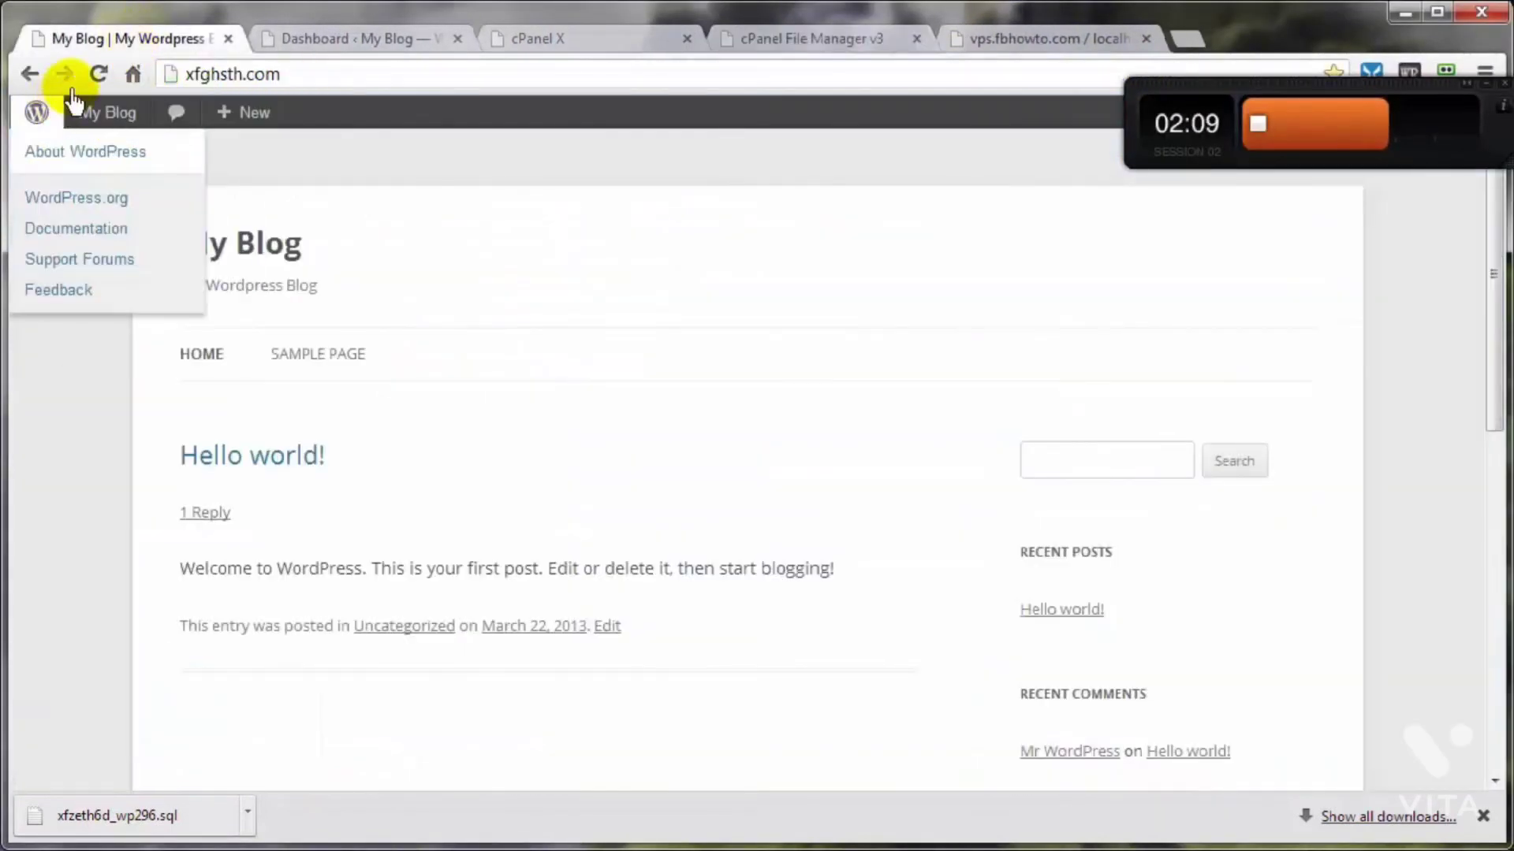
left_click(98, 74)
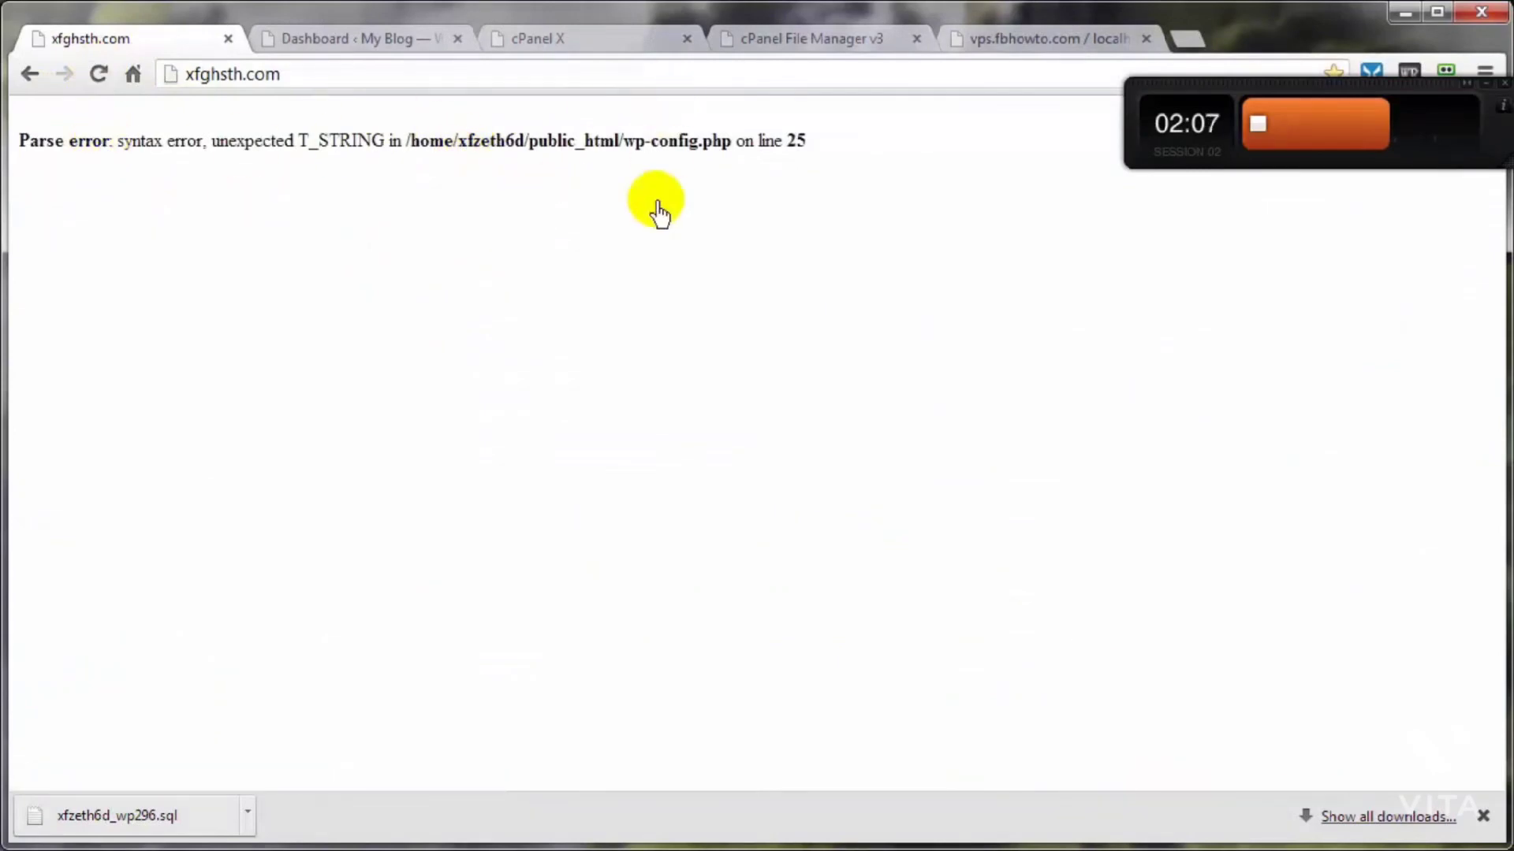
Step: Switch to phpMyAdmin and drop all tables in the xfzeth6d_wp296 database
left_click(1014, 47)
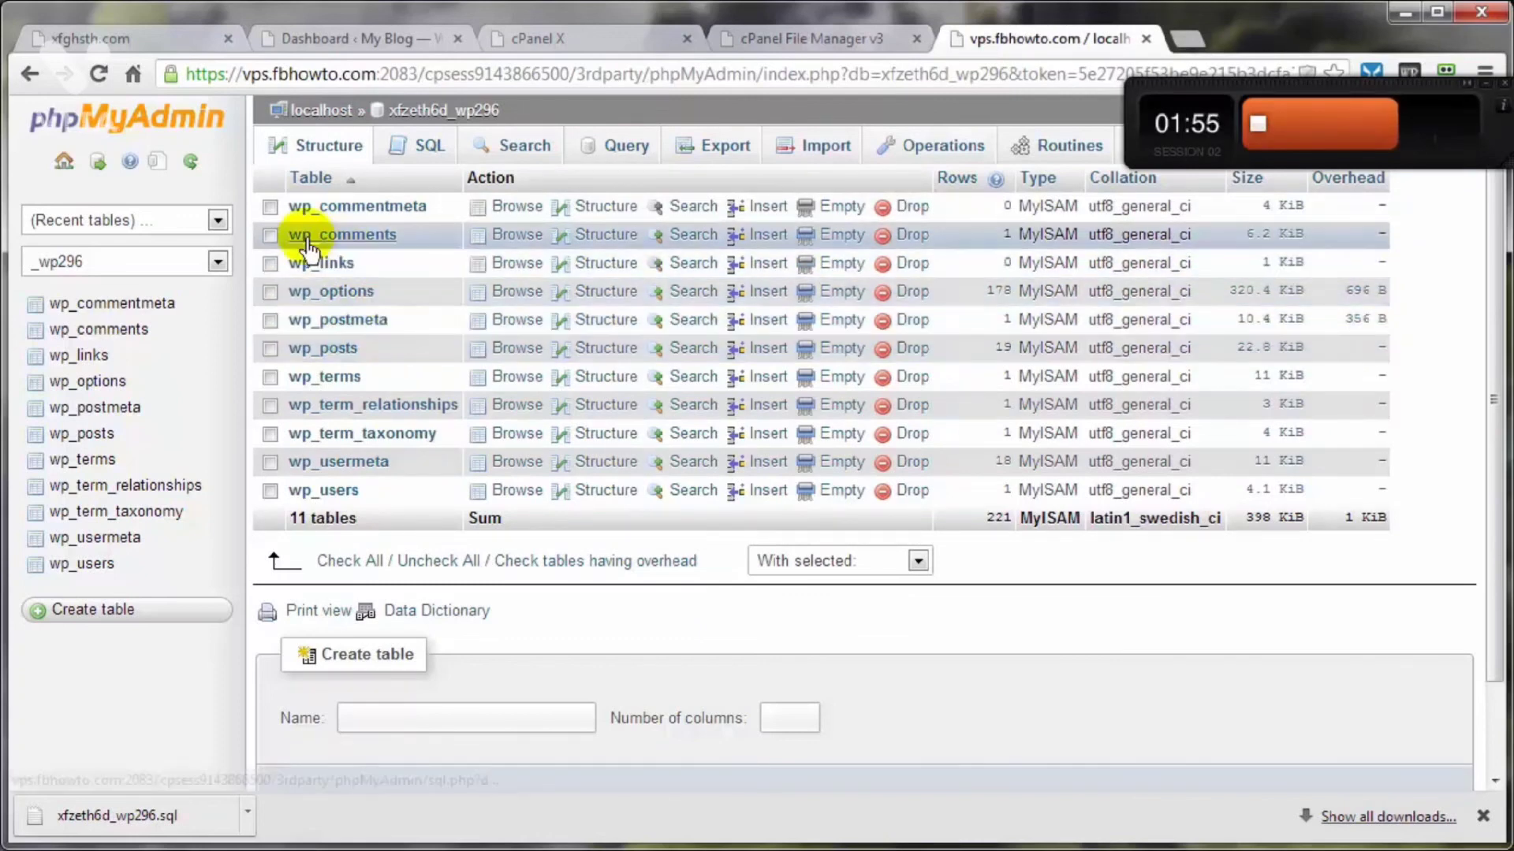
left_click(335, 562)
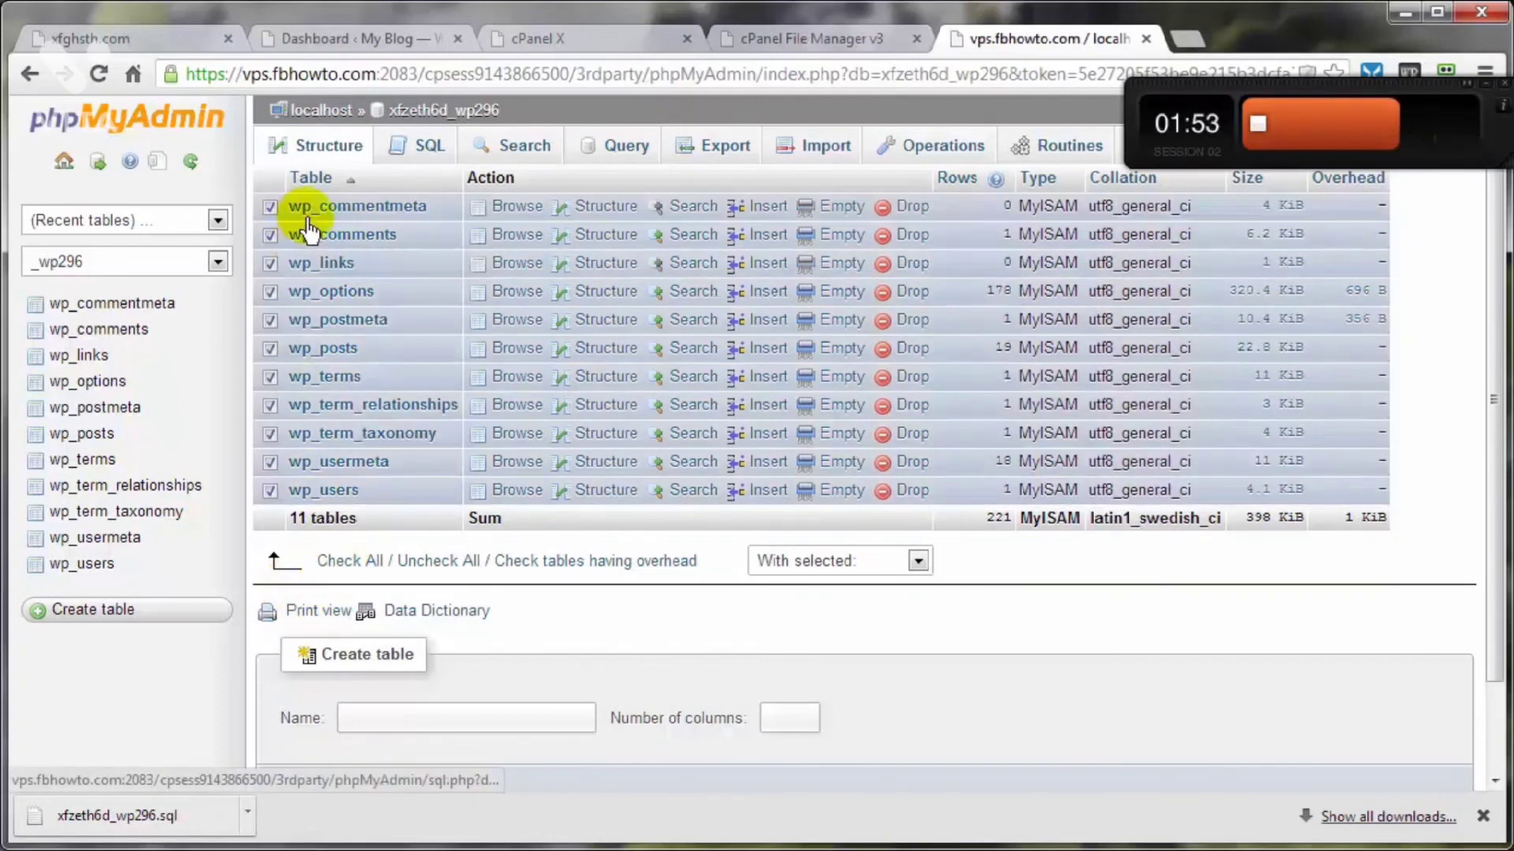
left_click(917, 561)
left_click(792, 663)
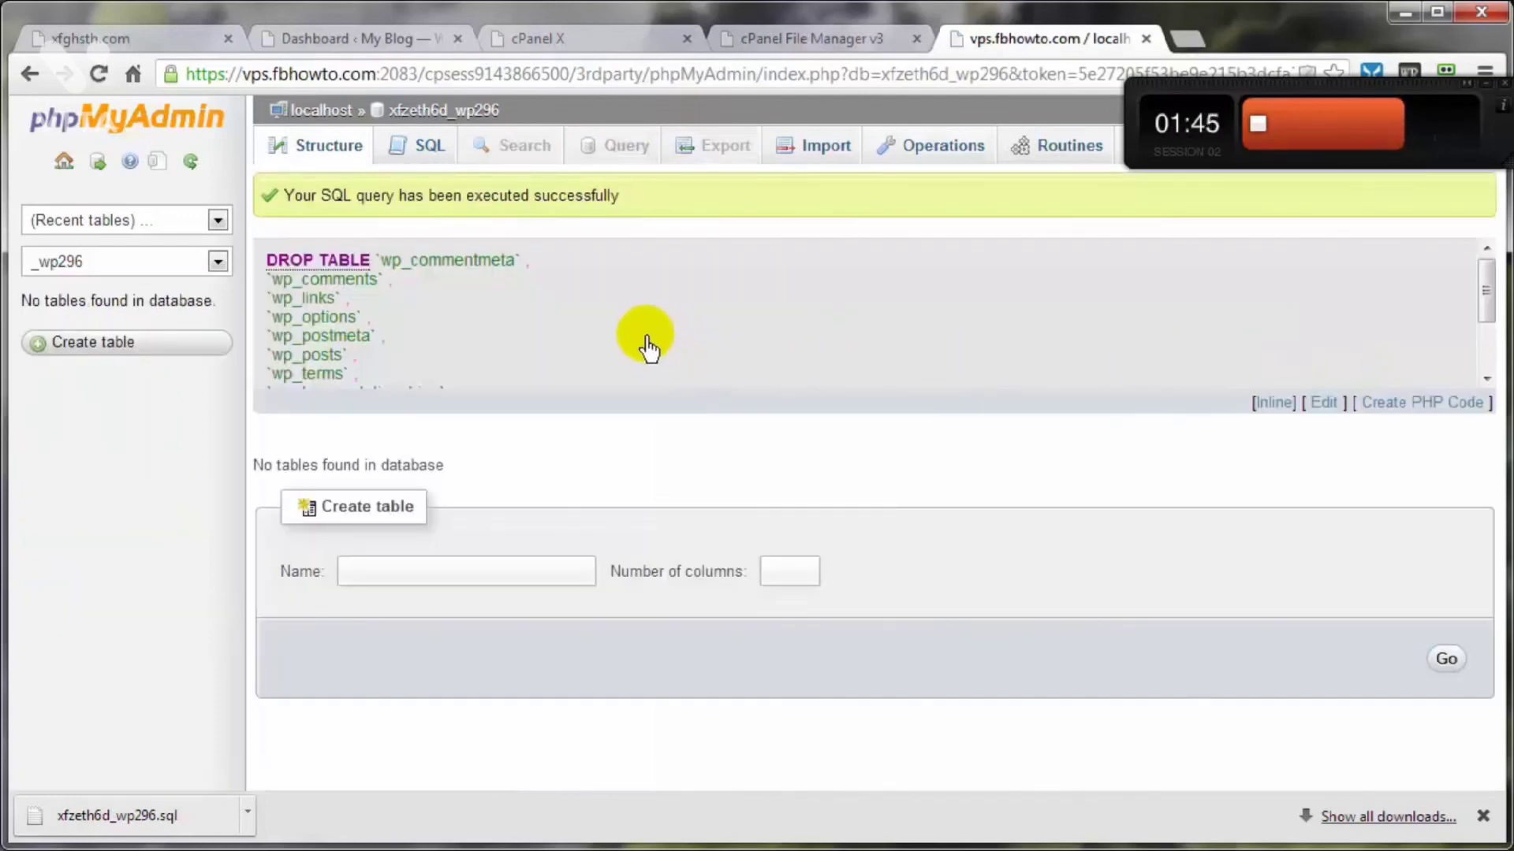
left_click(414, 132)
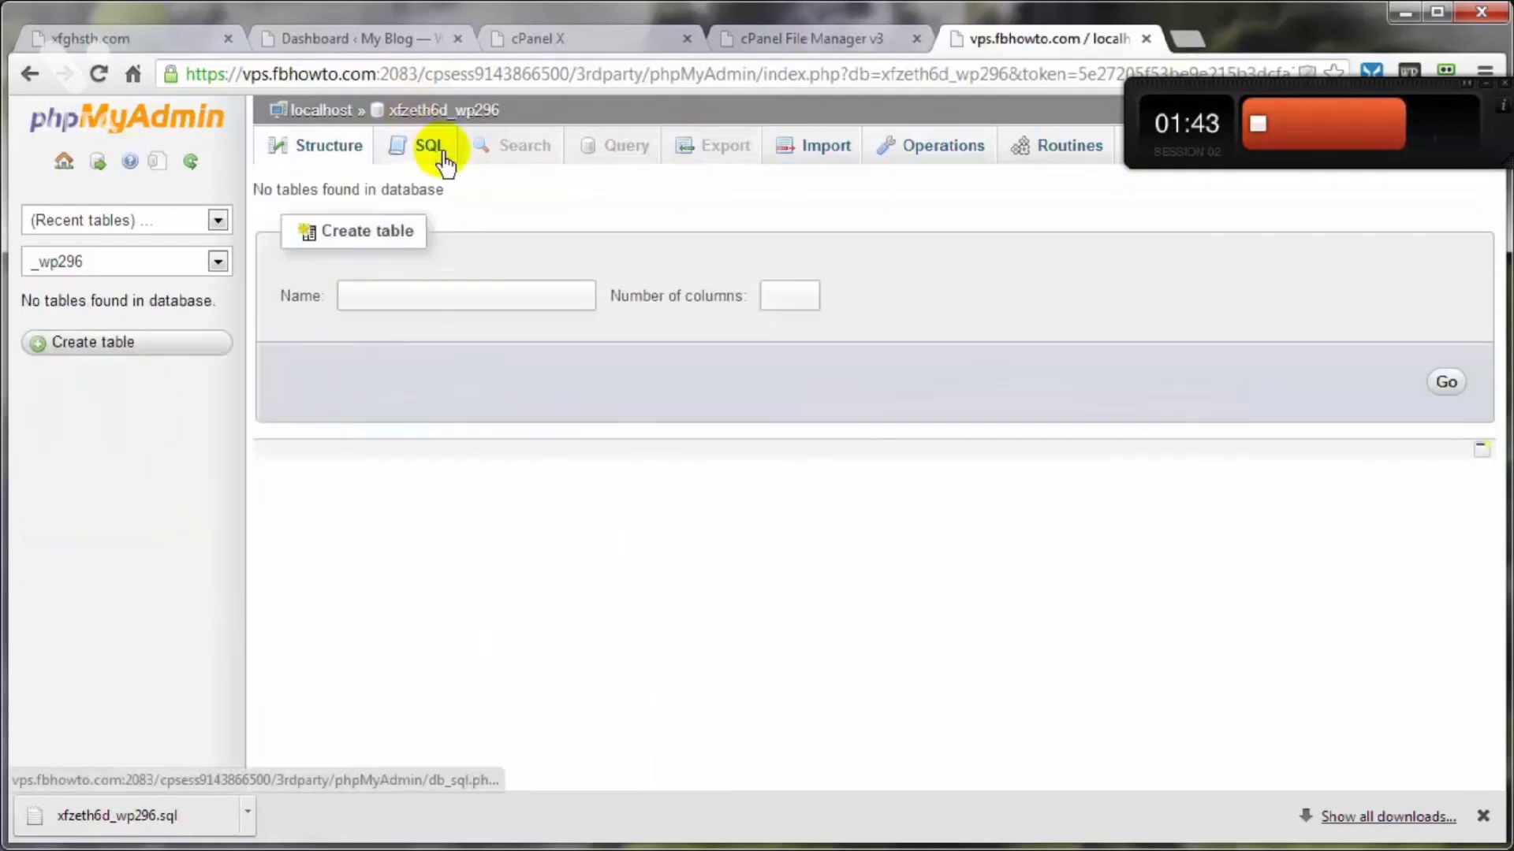
Step: Import the backup file xfzeth6d_wp296.sql into the emptied database as utf-8 SQL and check the restored table list
left_click(814, 156)
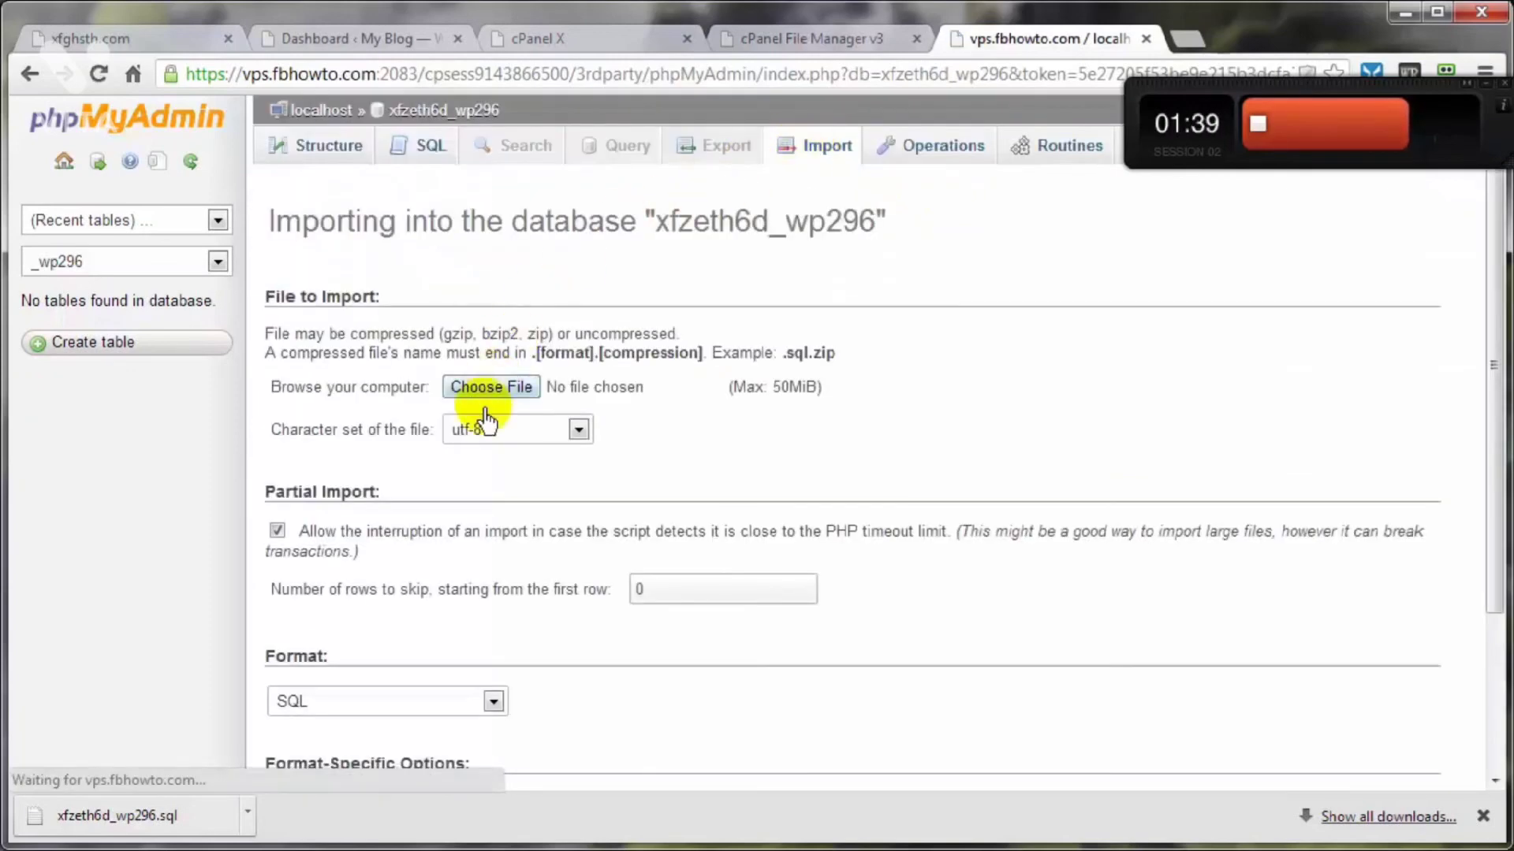
left_click(475, 396)
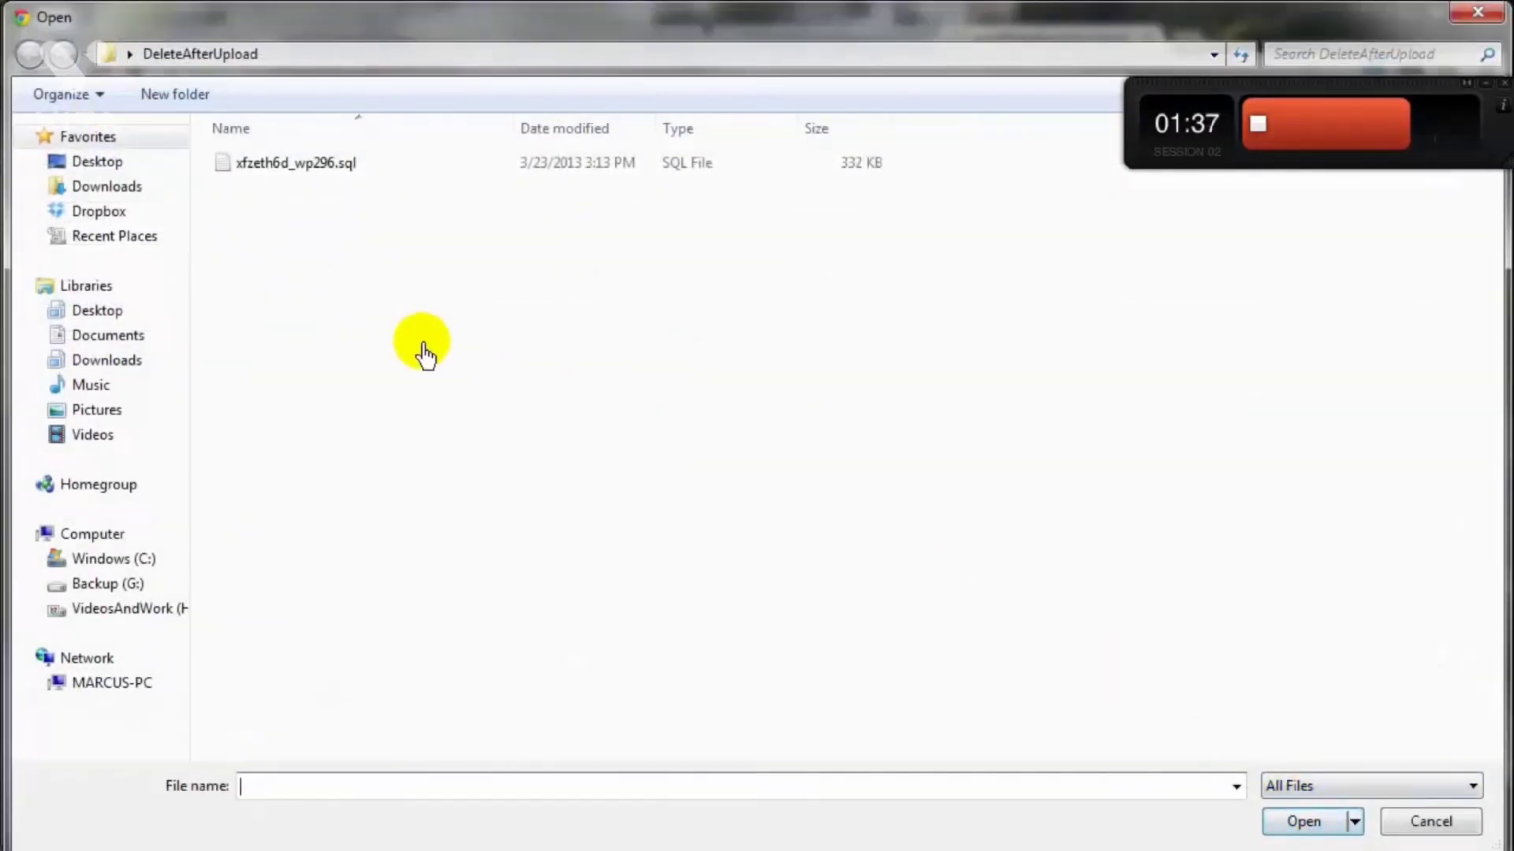
double_click(268, 163)
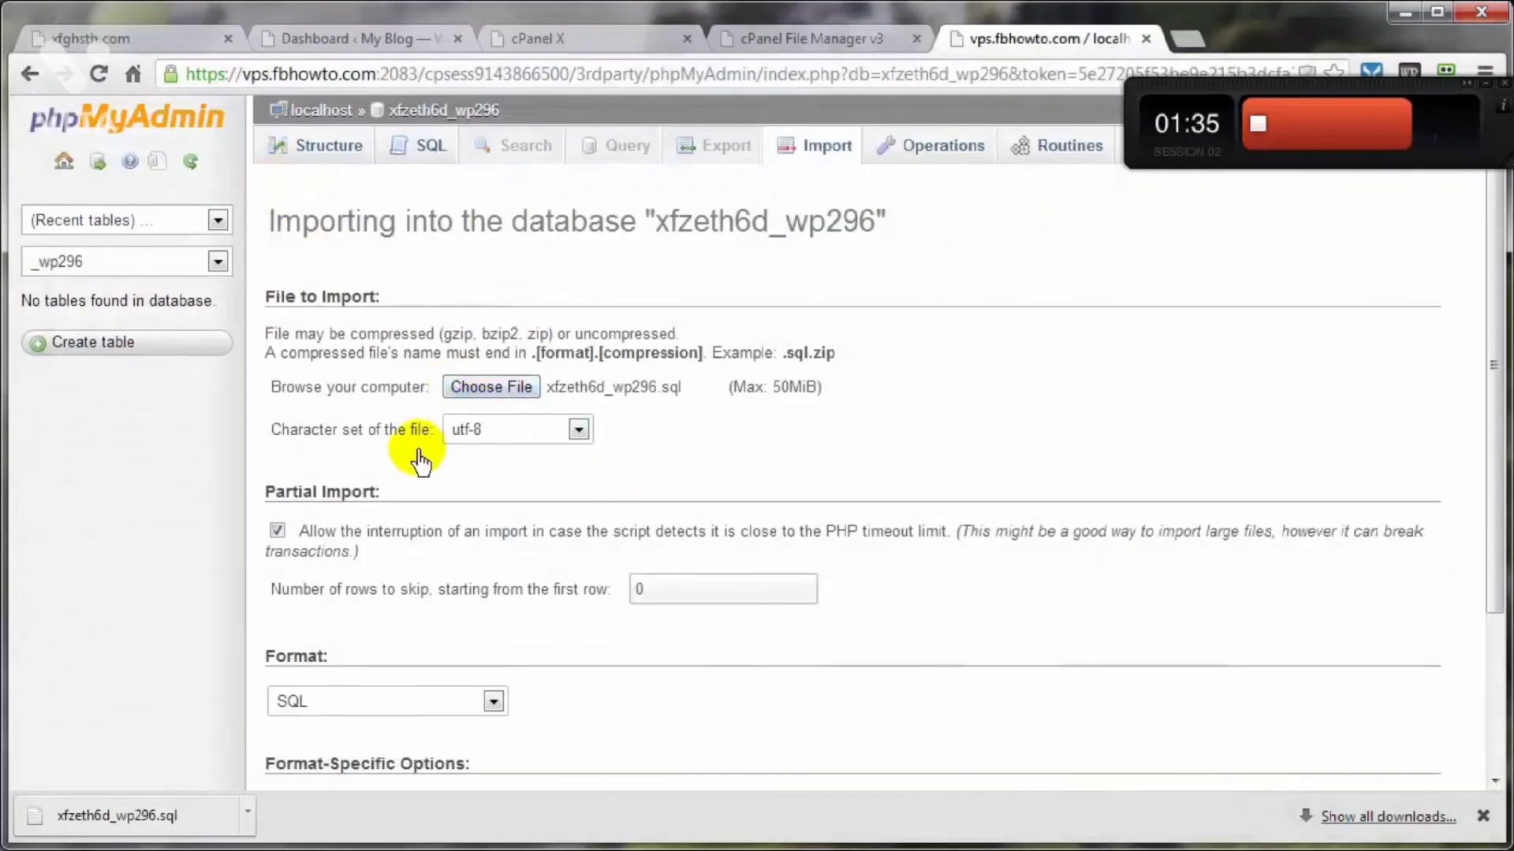
scroll(513, 632, "down", 3)
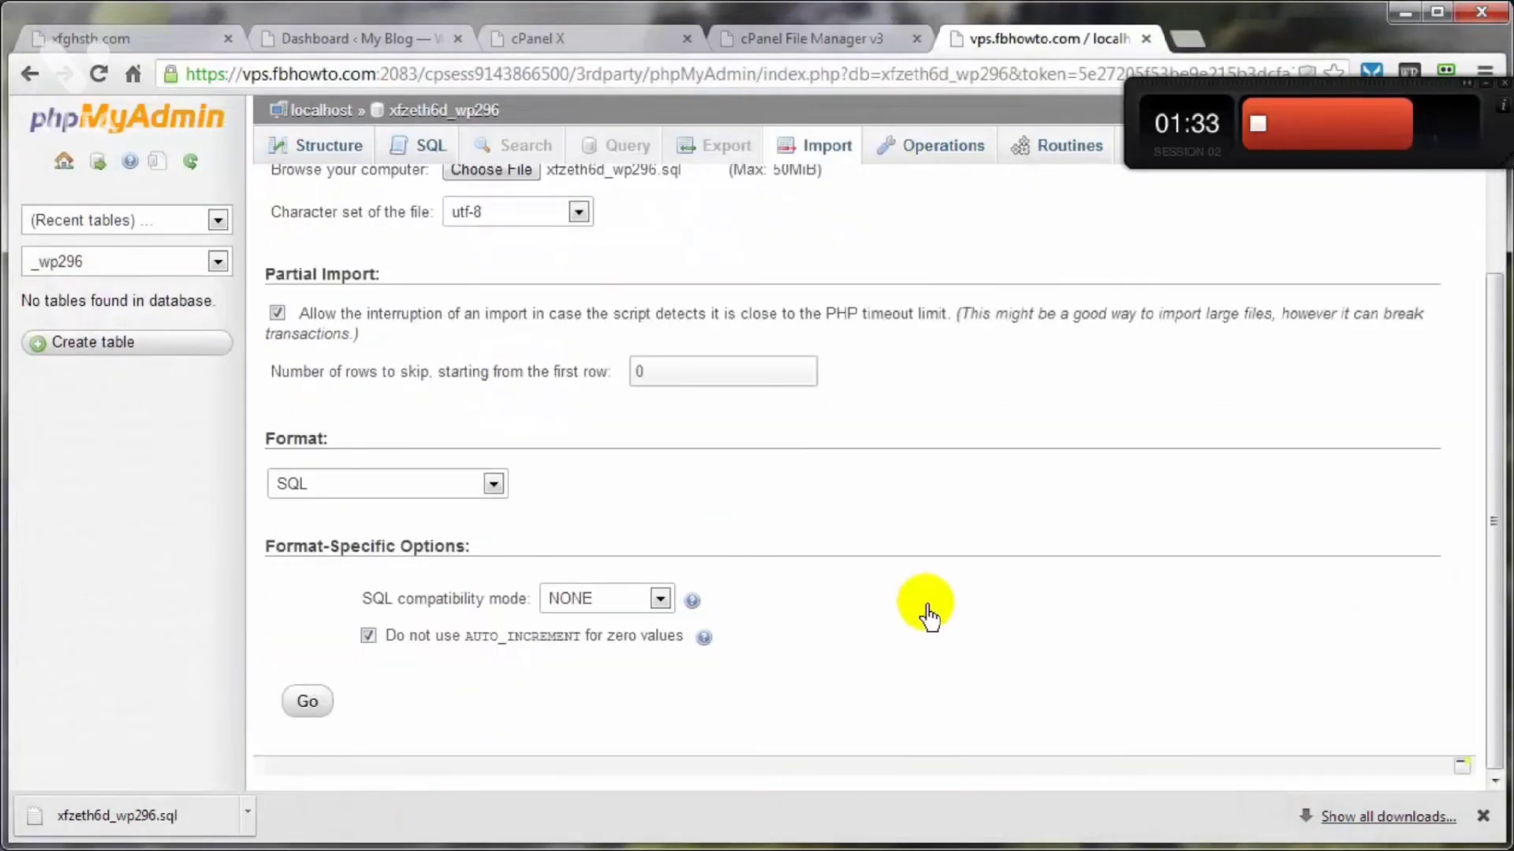
left_click(313, 707)
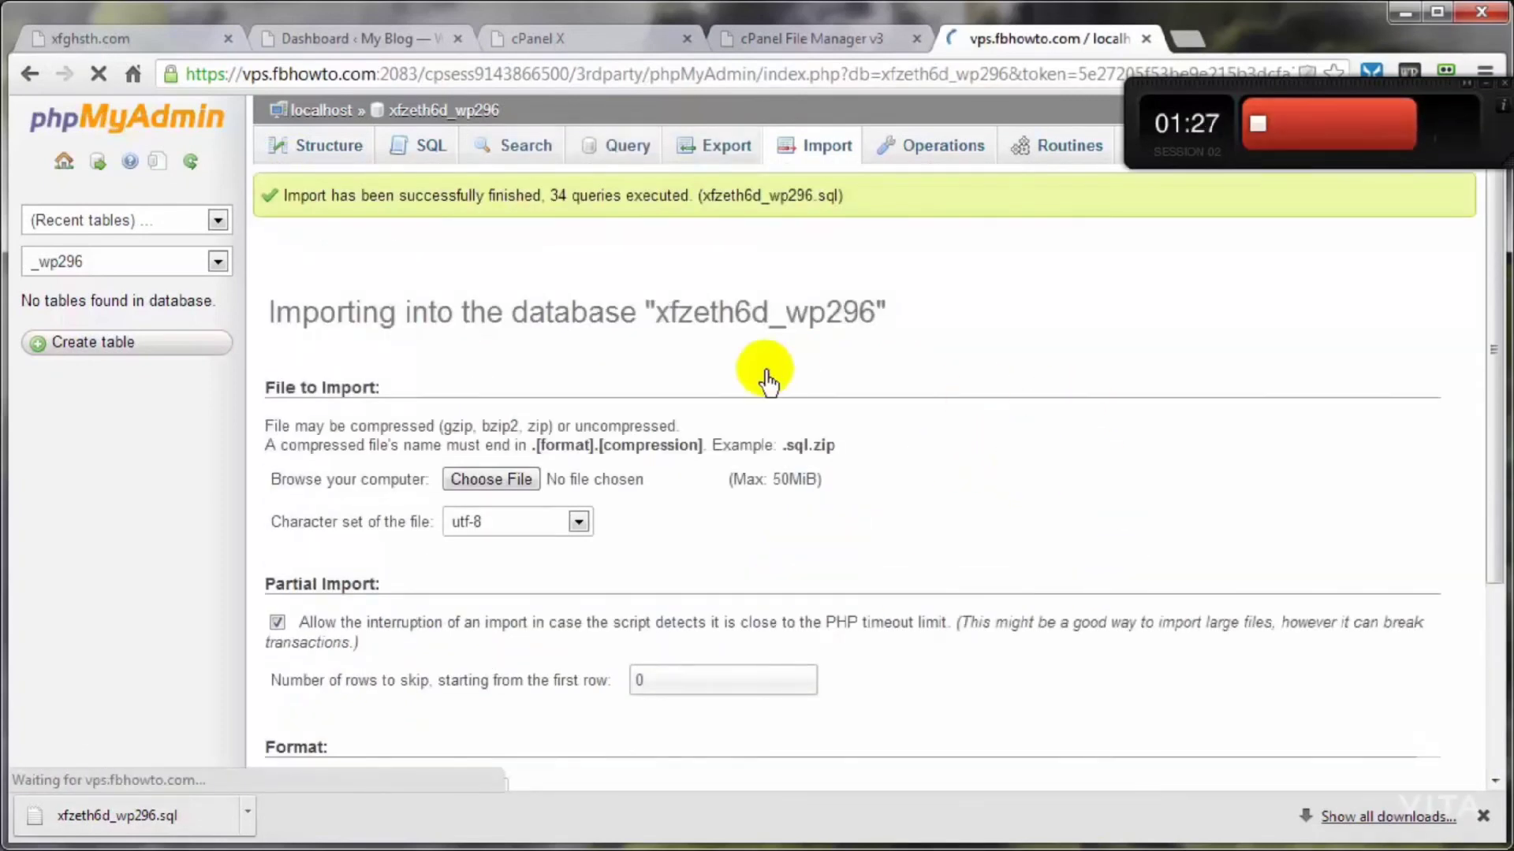
left_click(440, 110)
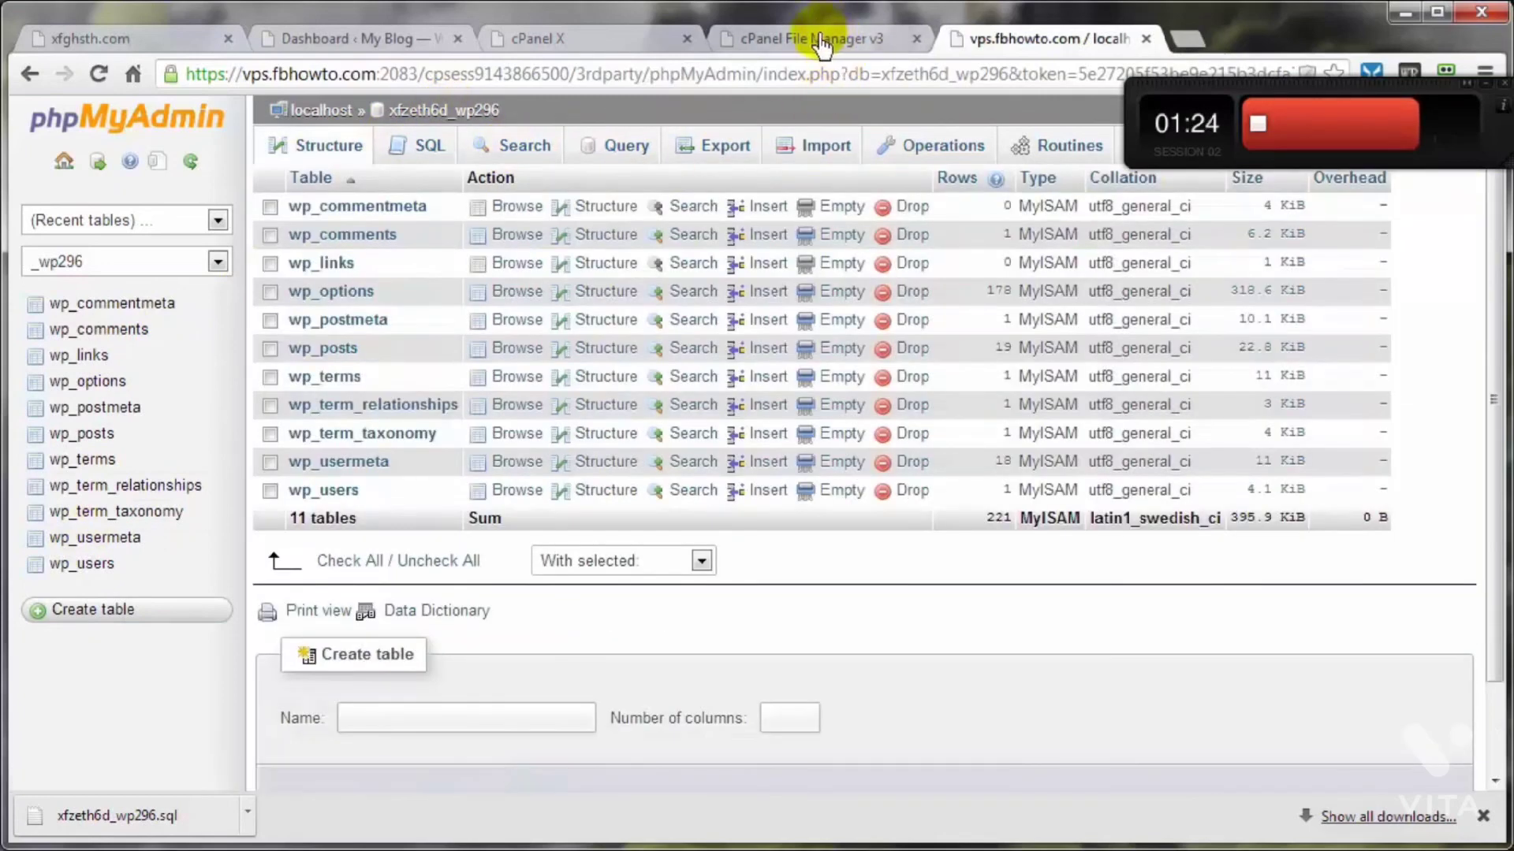
Step: Return to the cPanel File Manager, extract 03-23-2013.zip into /public_html and close the extraction results
left_click(587, 53)
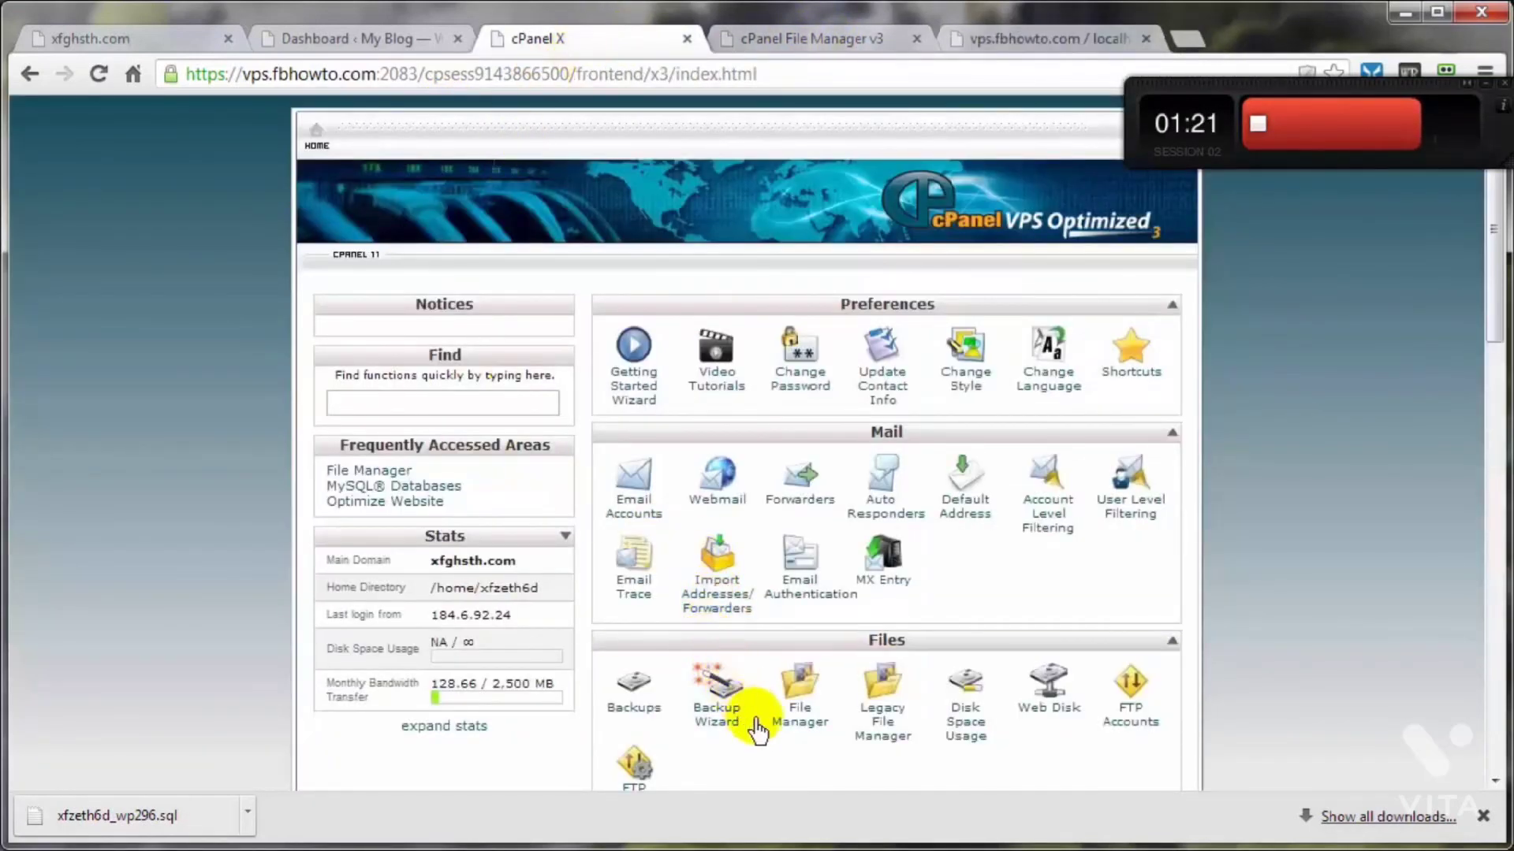
left_click(780, 41)
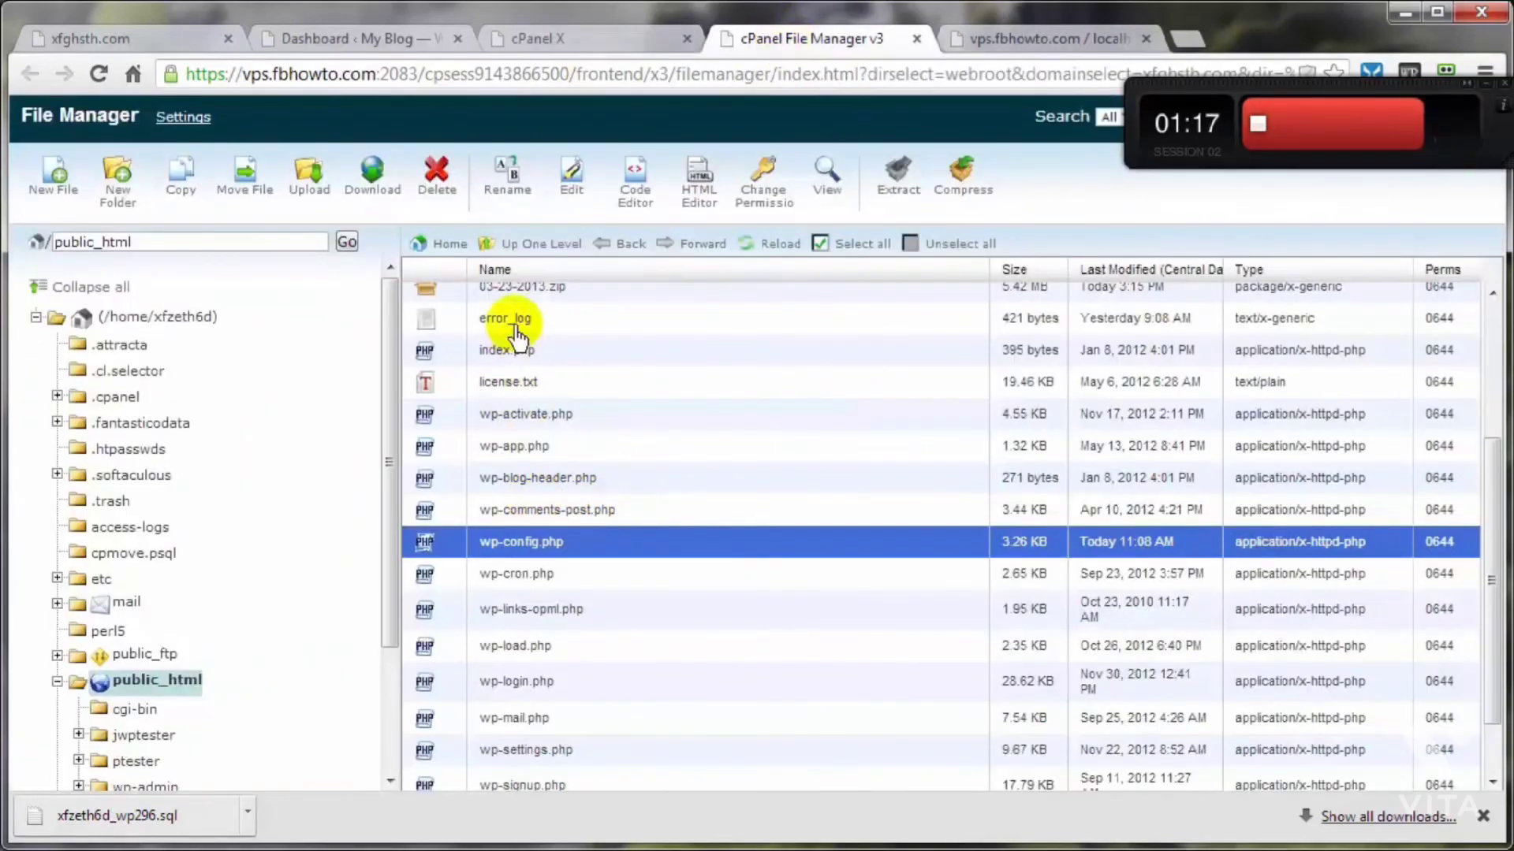
left_click(516, 295)
scroll(510, 402, "up", 3)
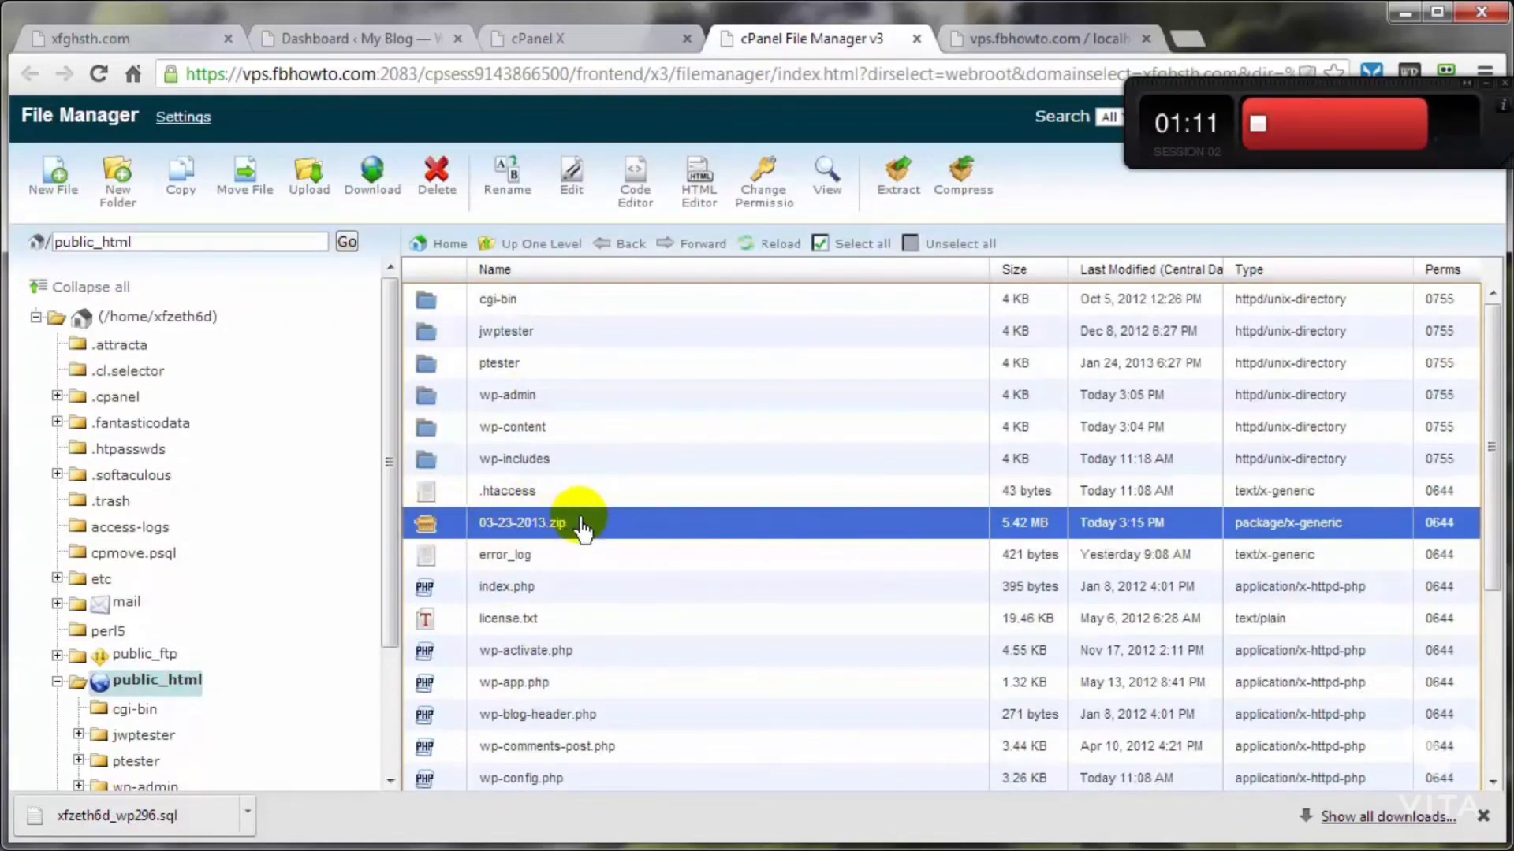
left_click(898, 189)
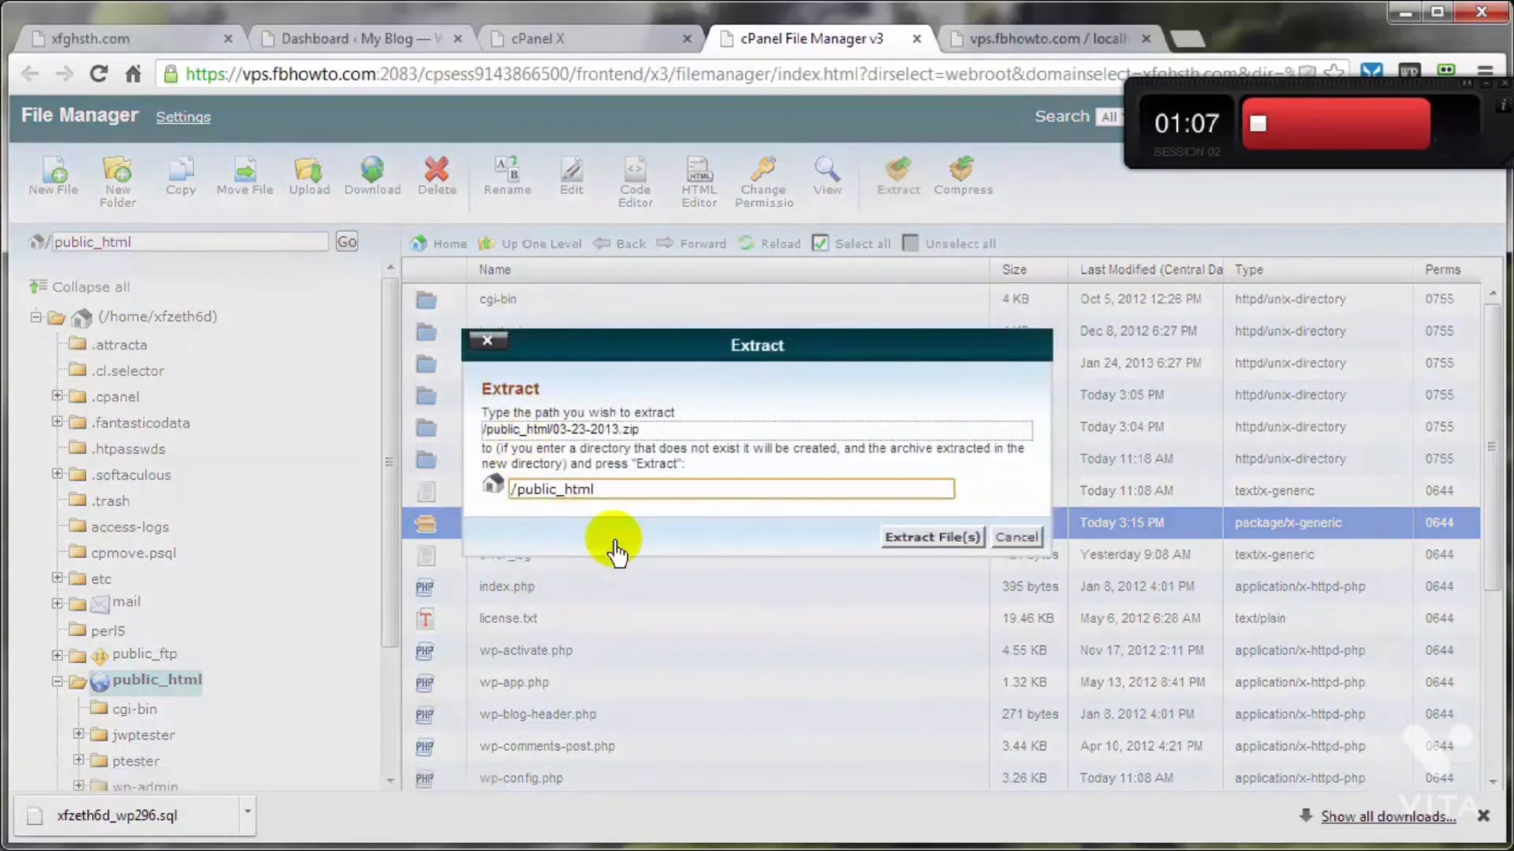
left_click(931, 539)
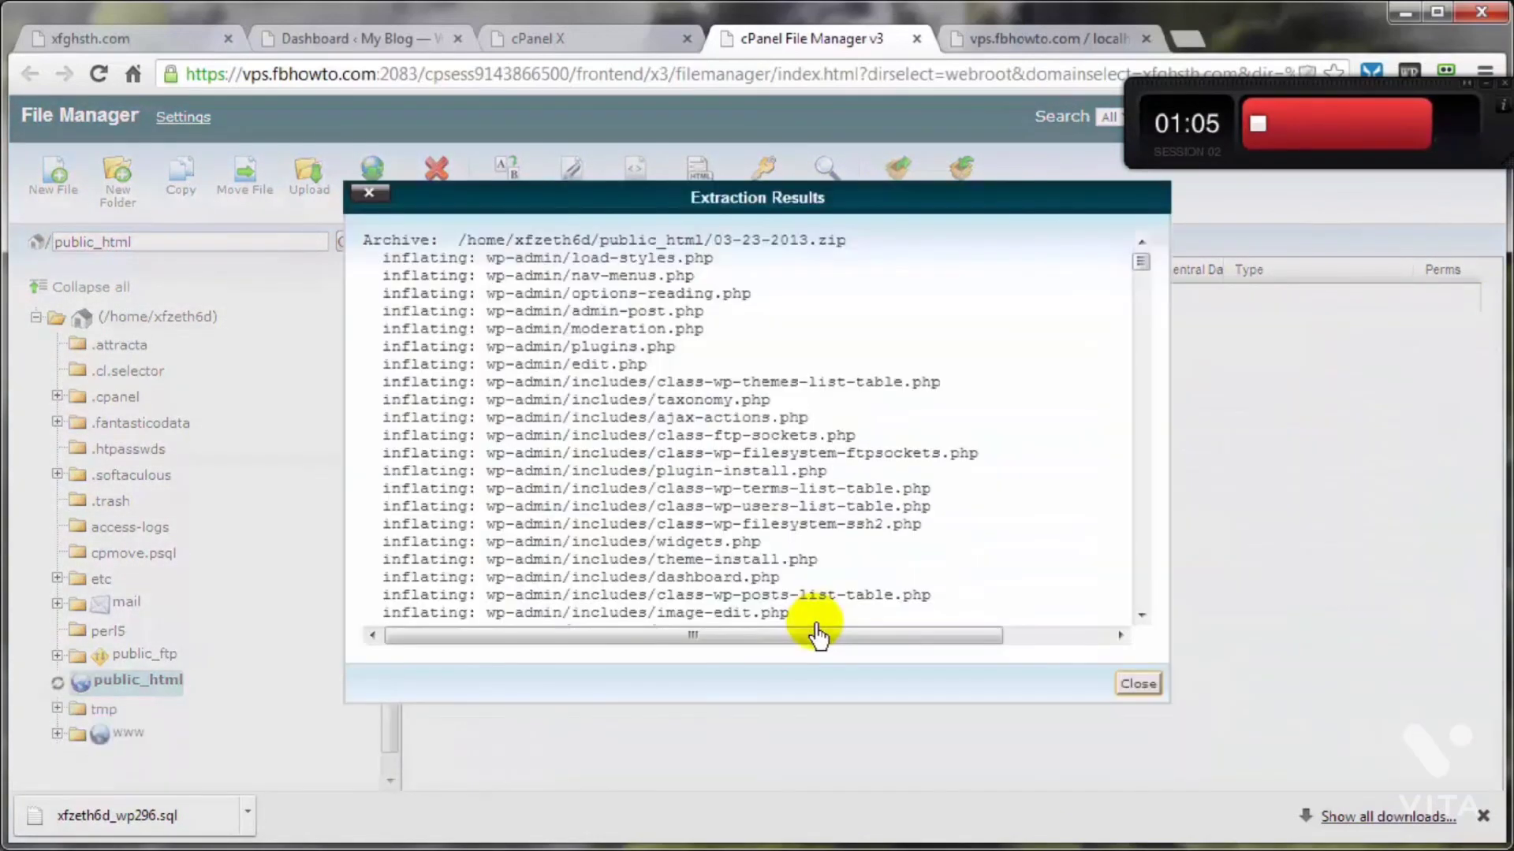
left_click(1136, 686)
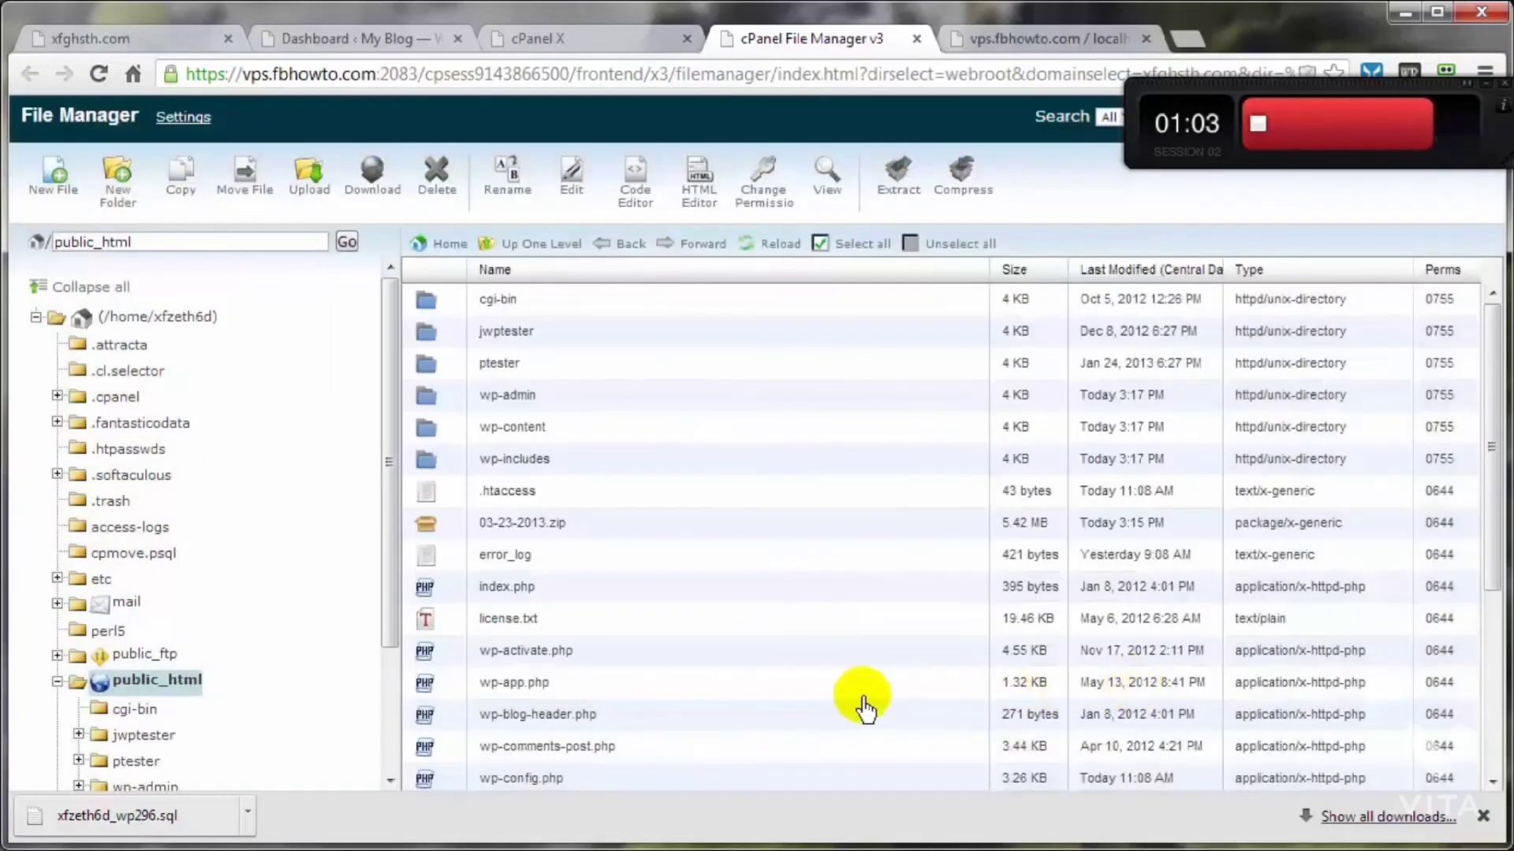
Step: Delete 03-23-2013.zip from public_html and reload the blog's front page to check the recovery
left_click(461, 538)
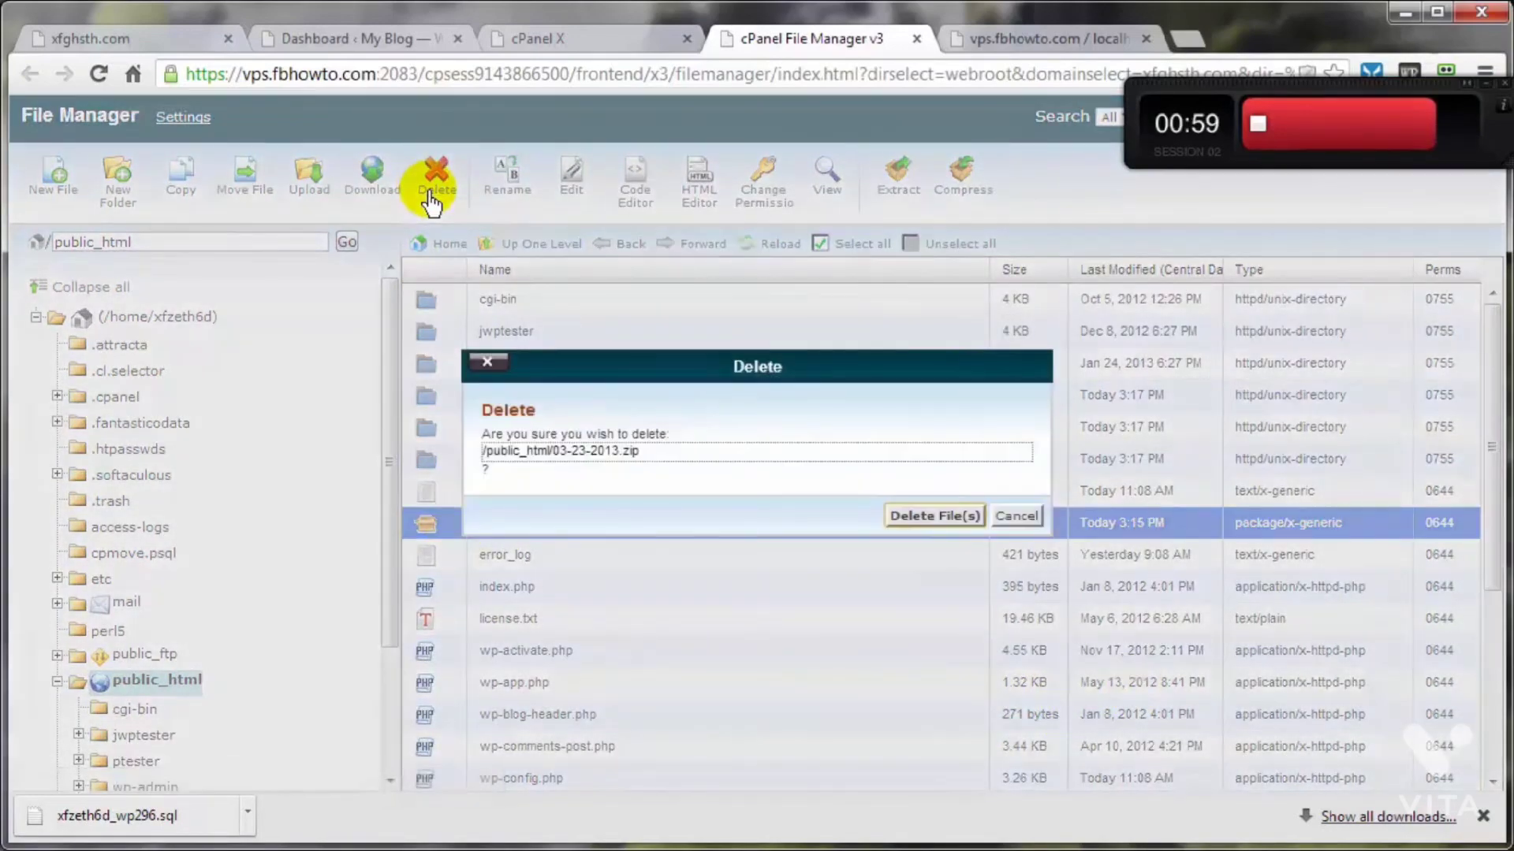
left_click(930, 516)
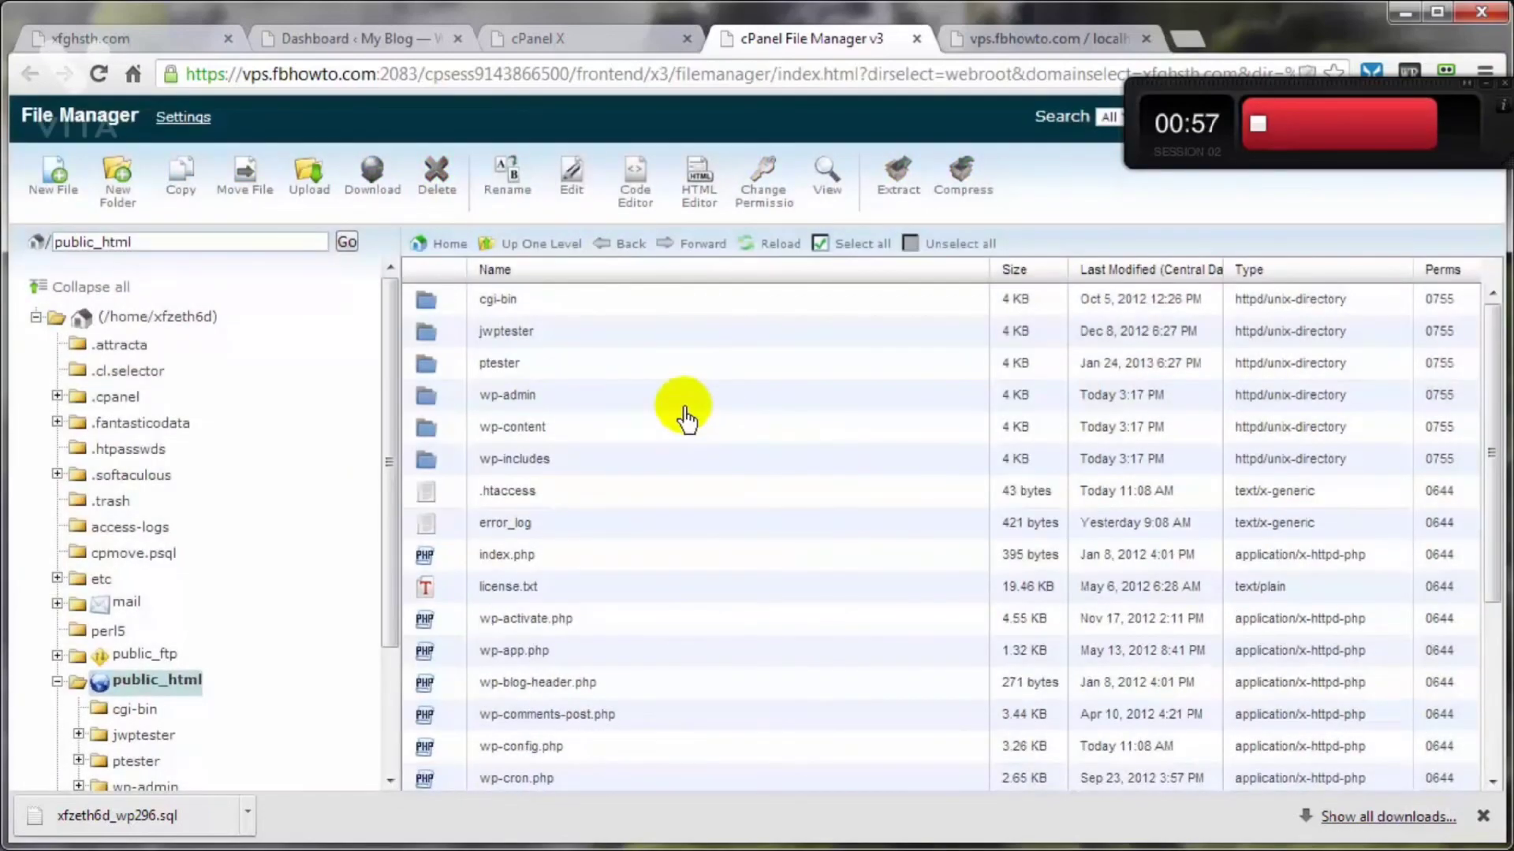
left_click(77, 38)
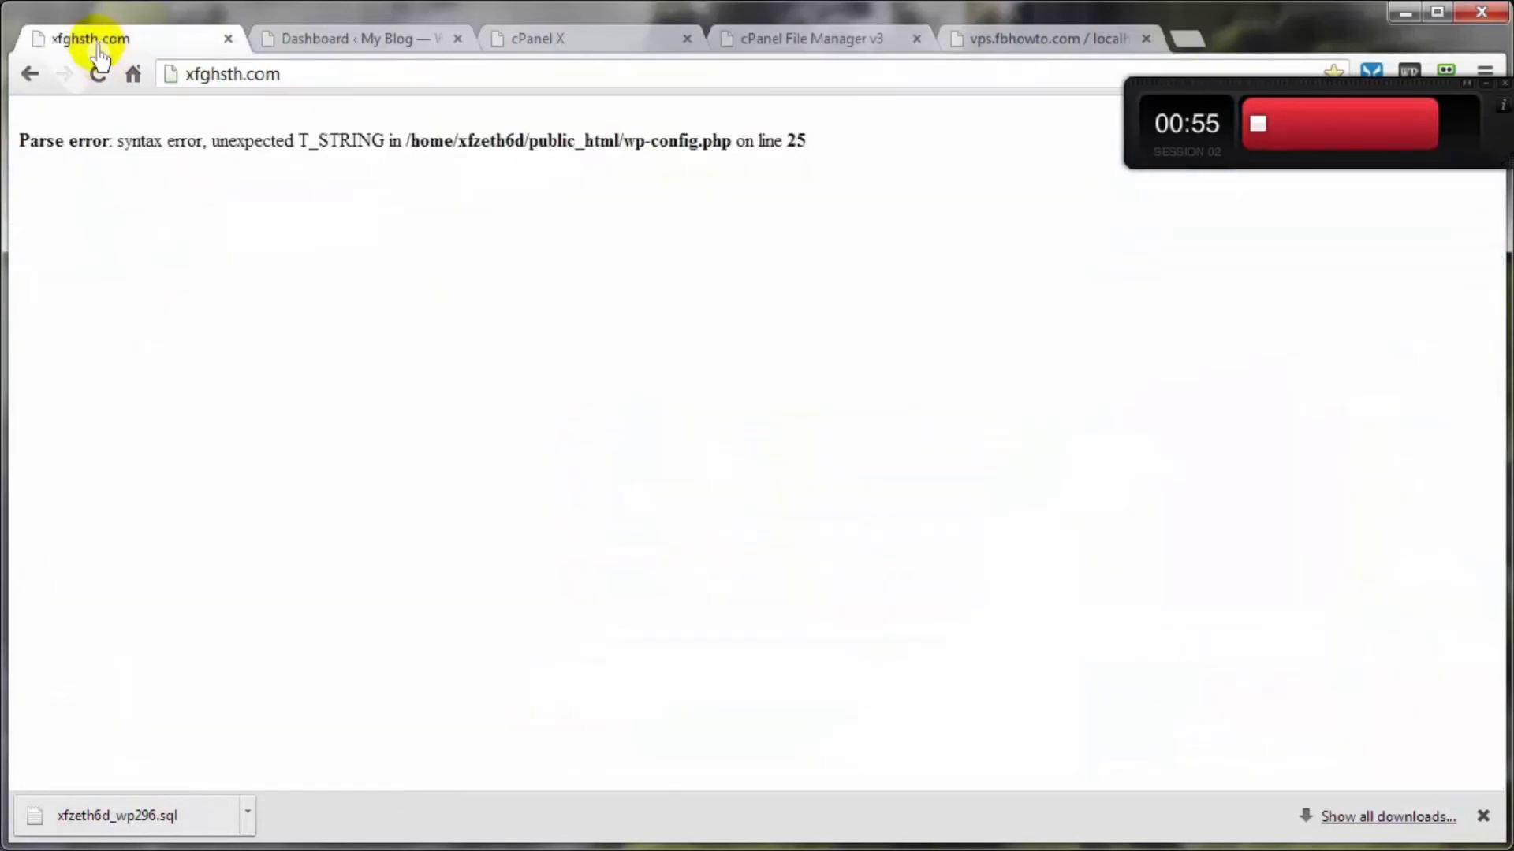
left_click(99, 74)
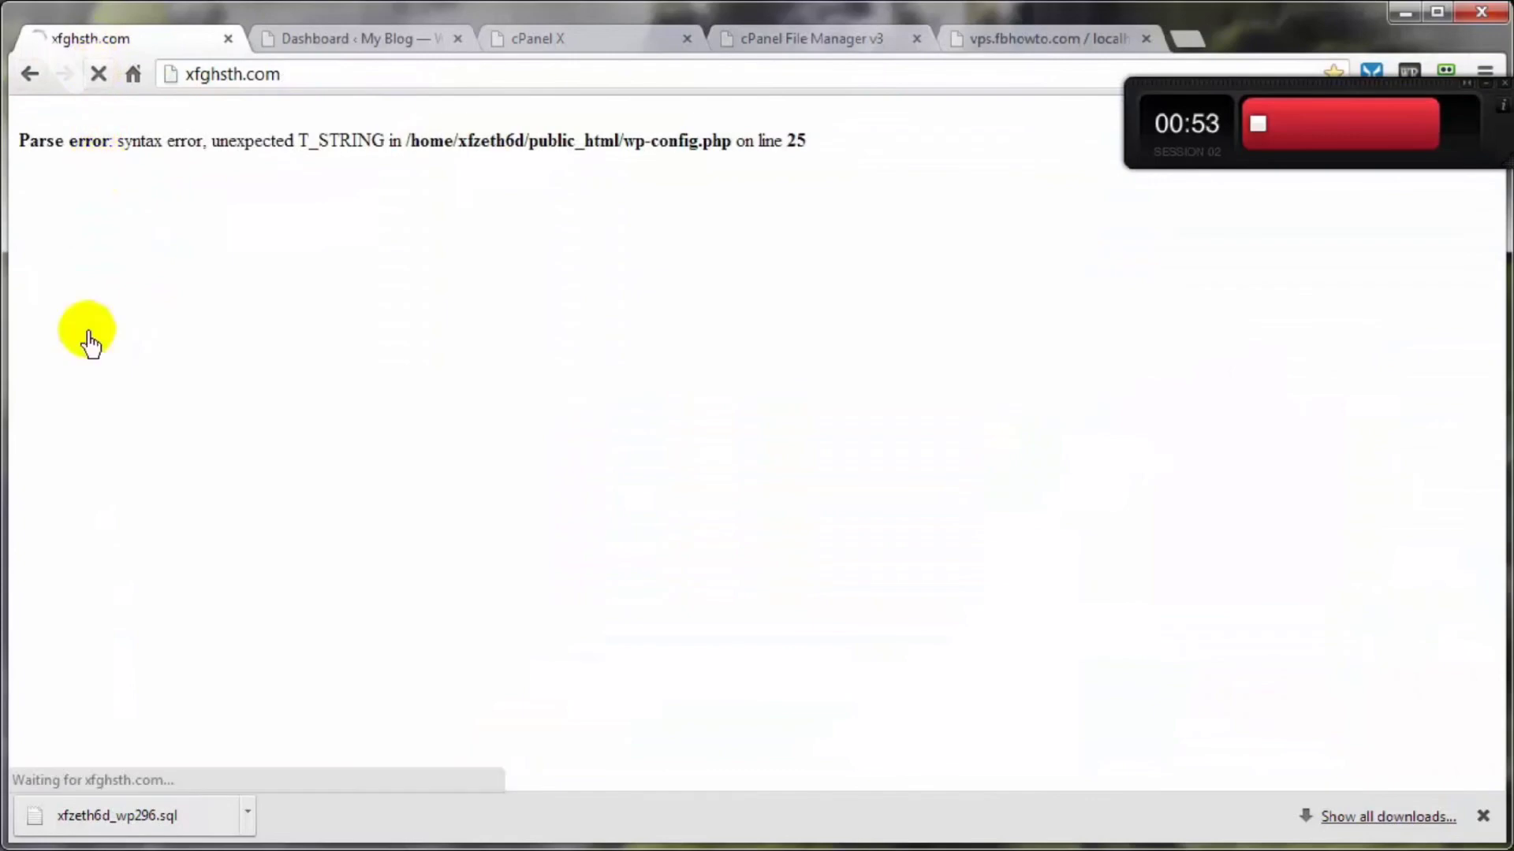